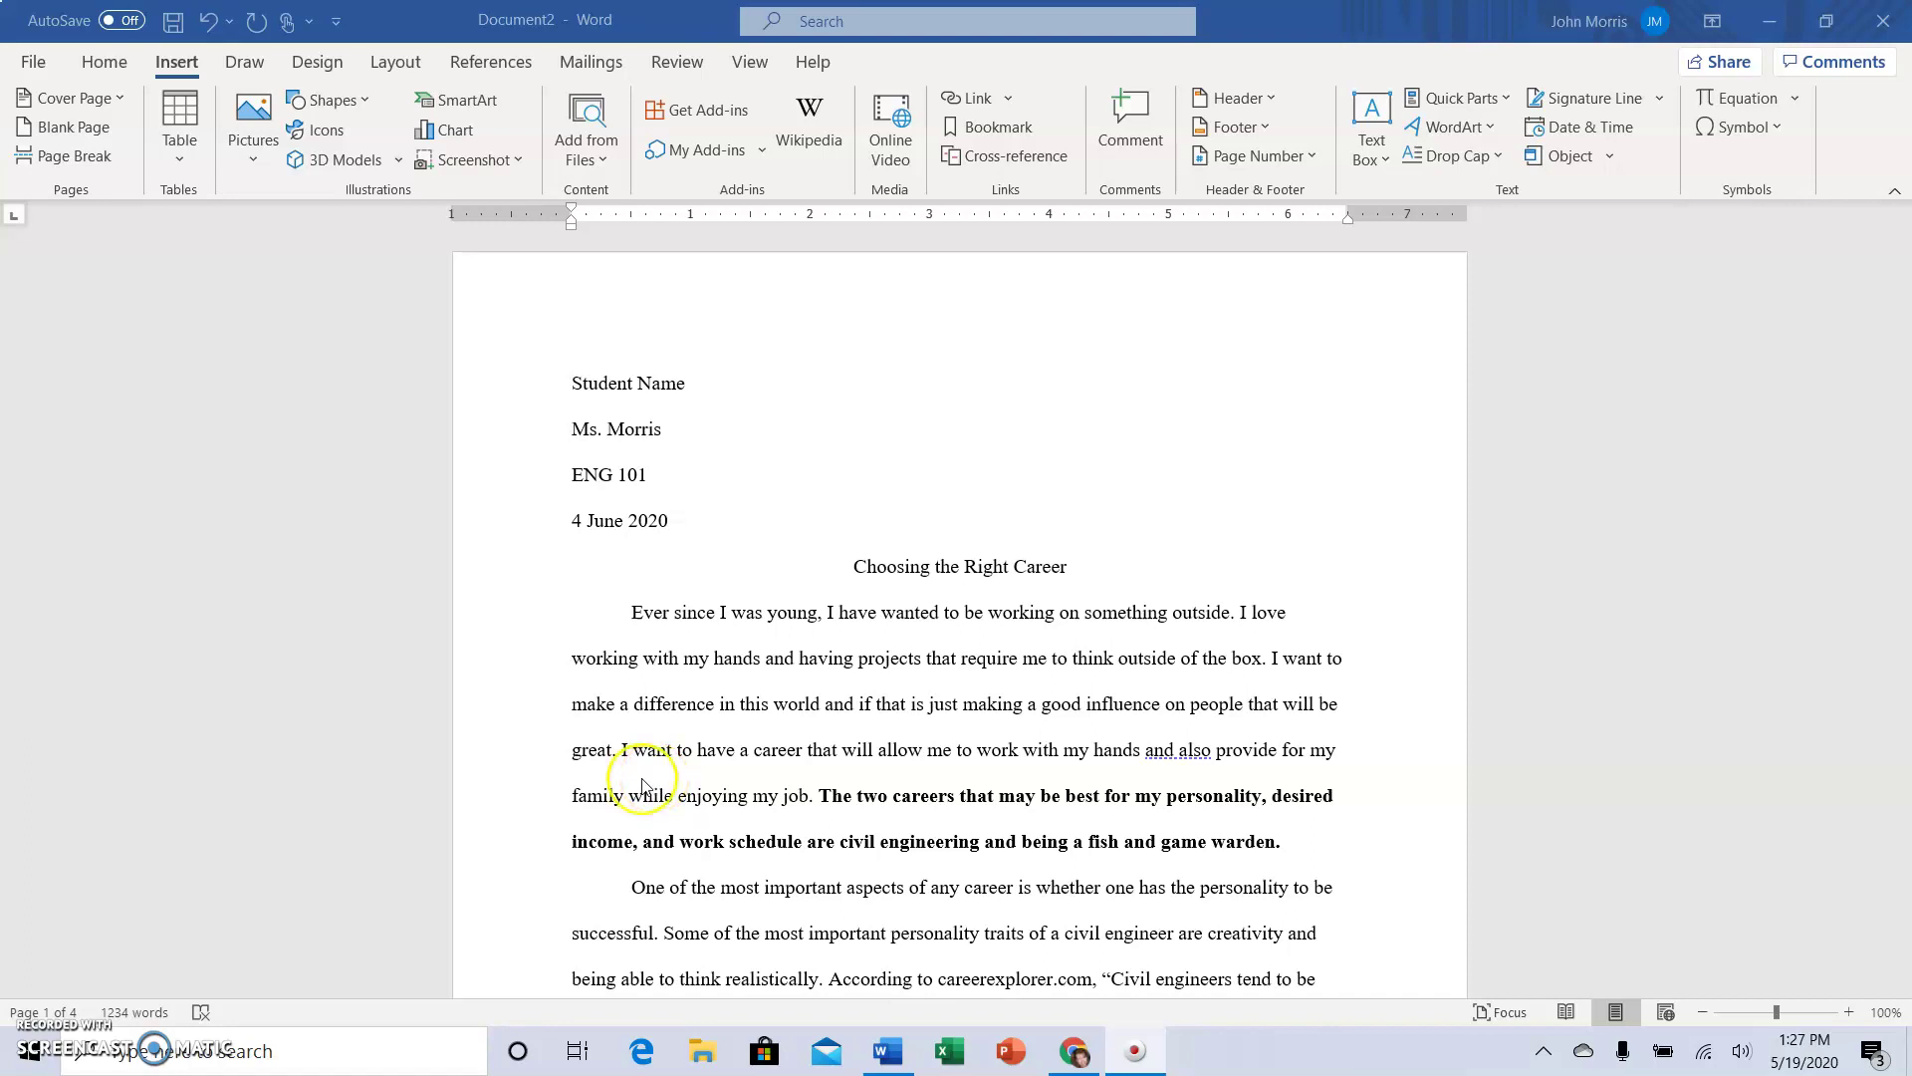
Make the second paragraph's two opening sentences on a civil engineer's personality traits brown.
click(598, 781)
scroll(725, 771, down, 3)
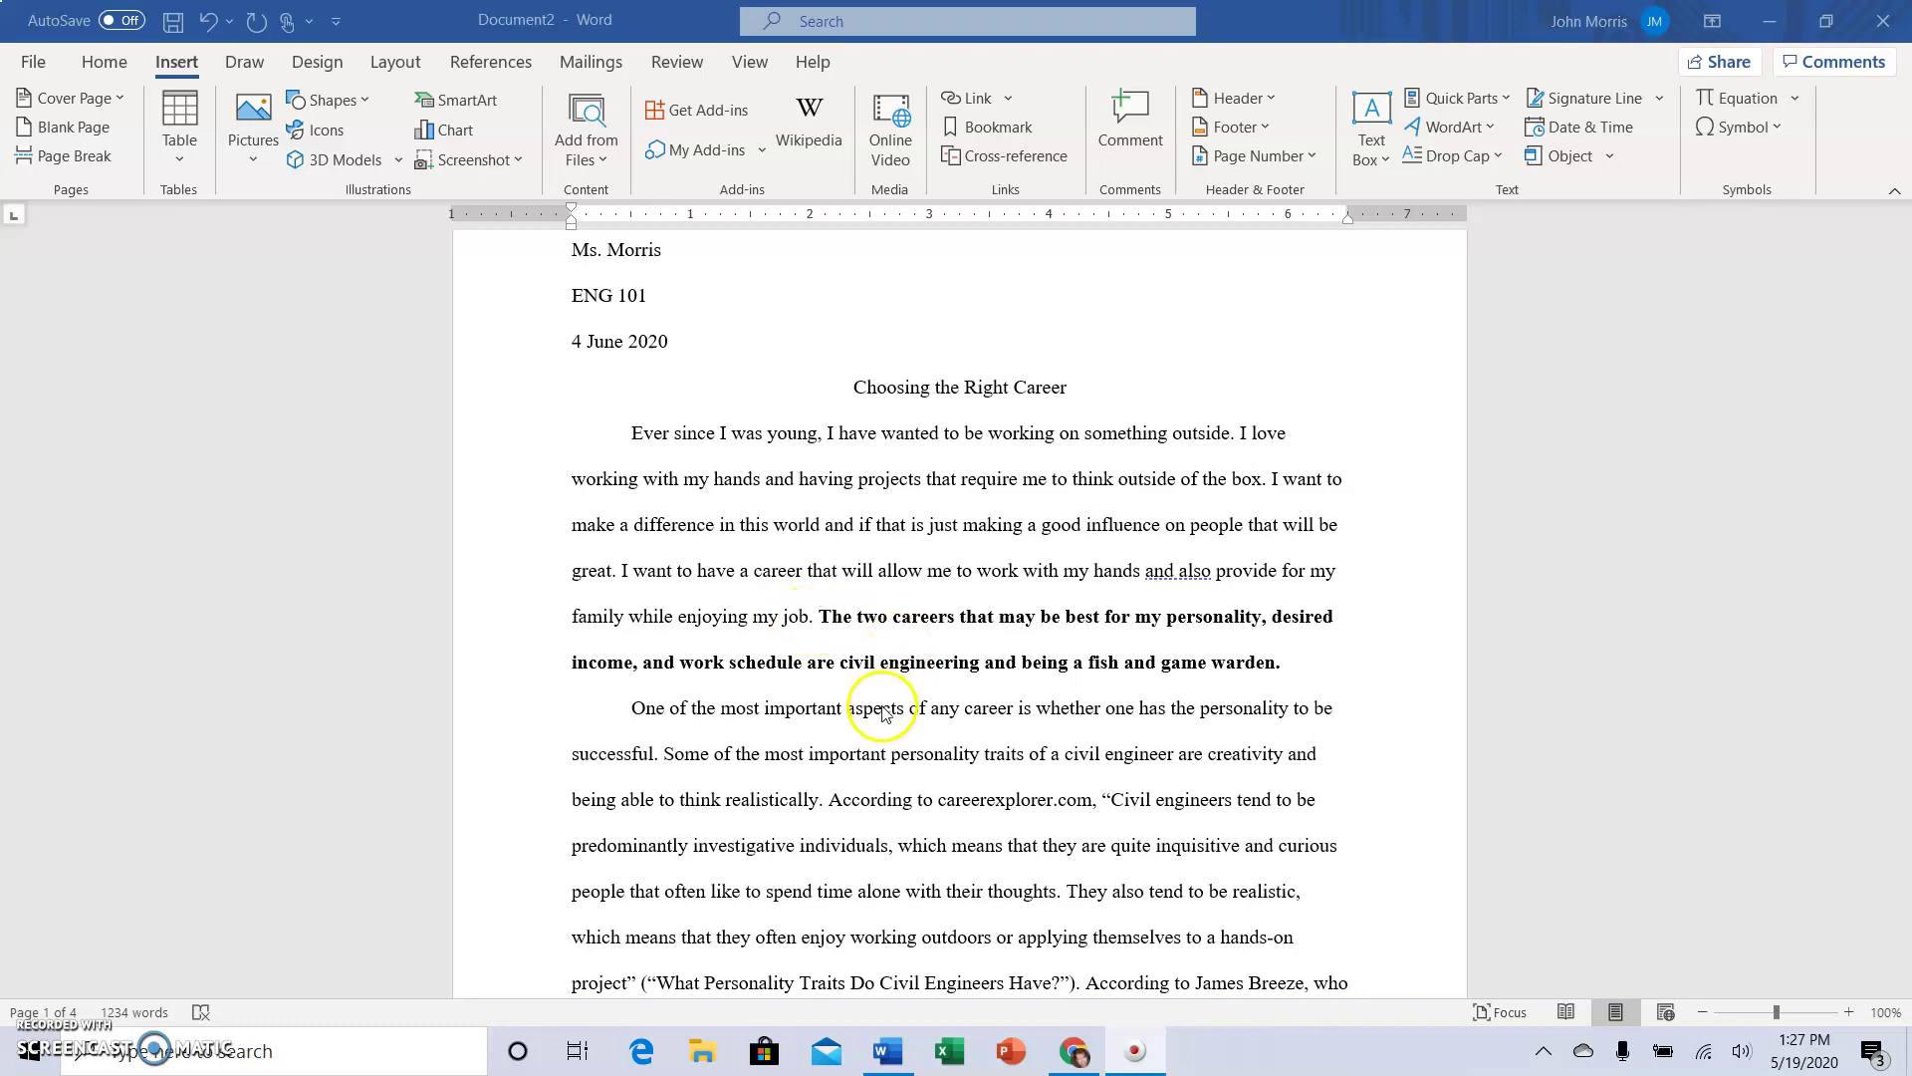
scroll(1001, 790, down, 1)
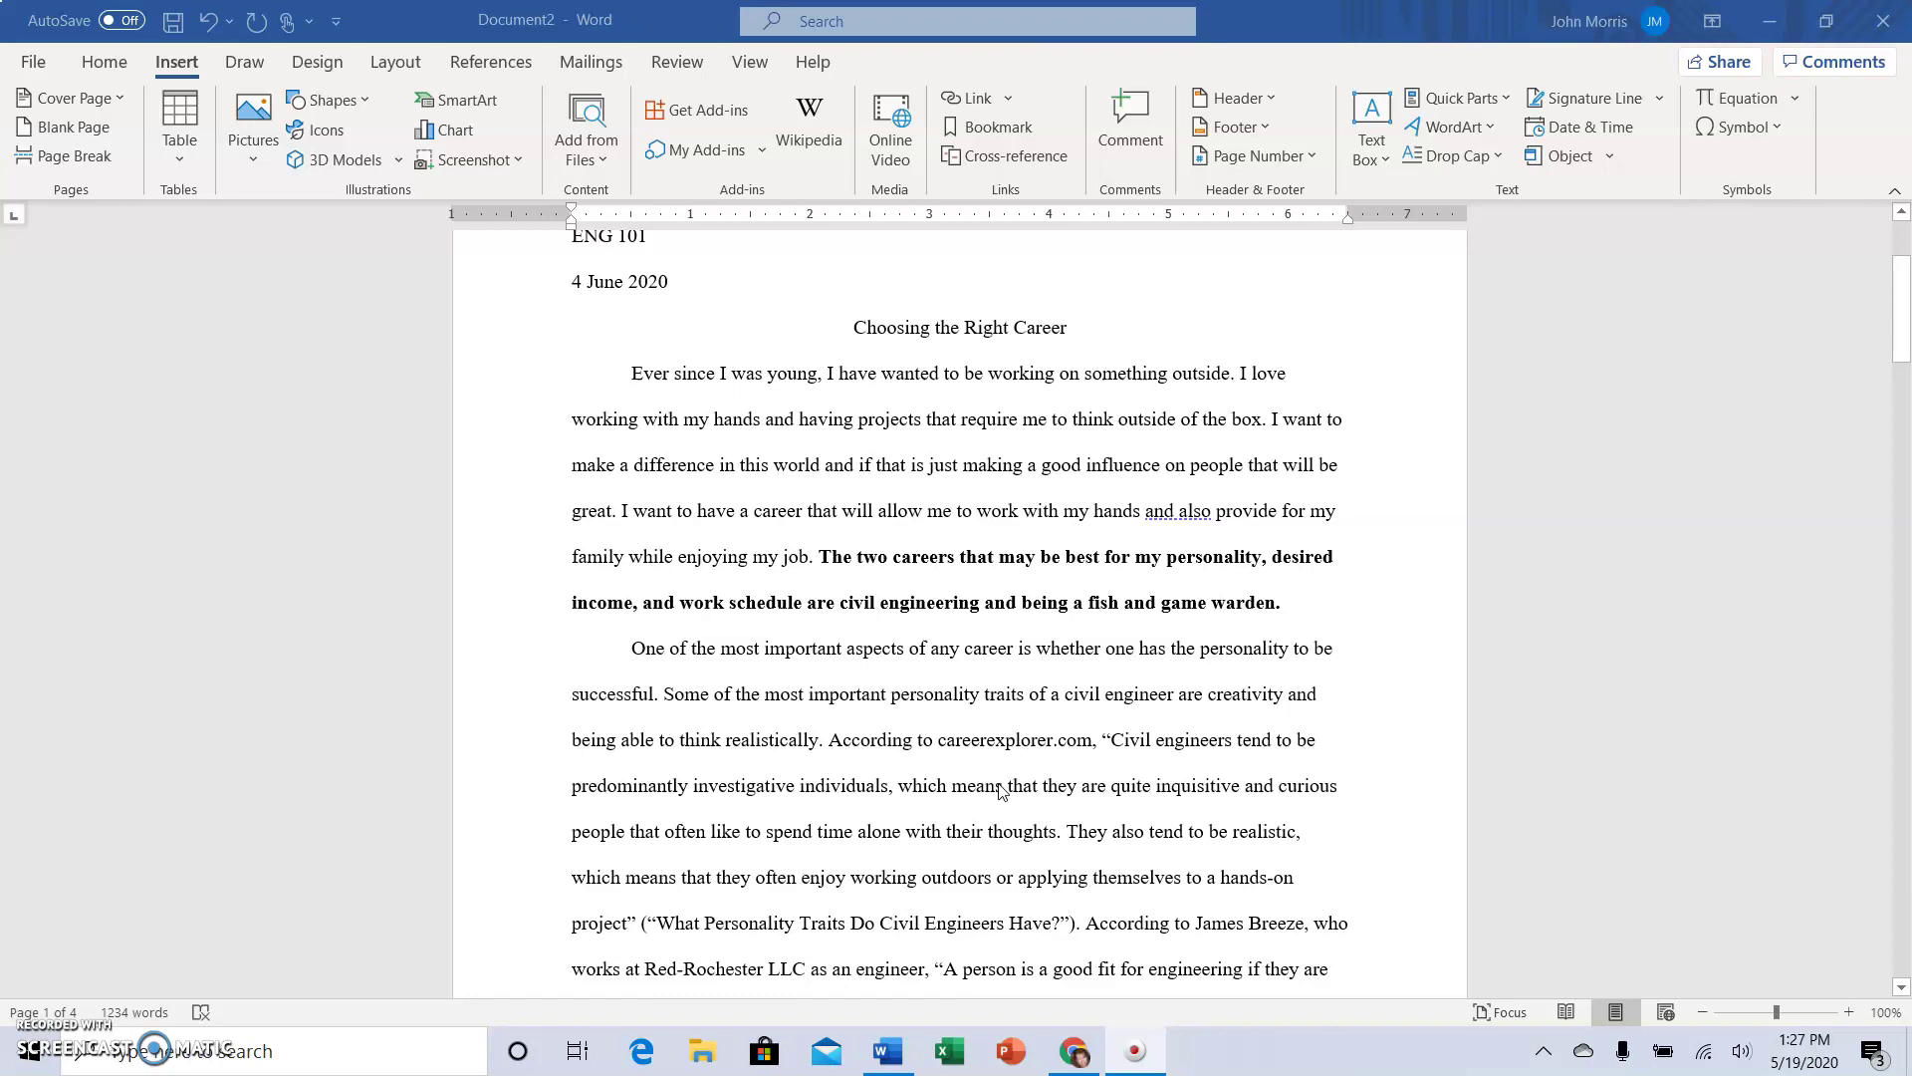
scroll(1001, 790, down, 1)
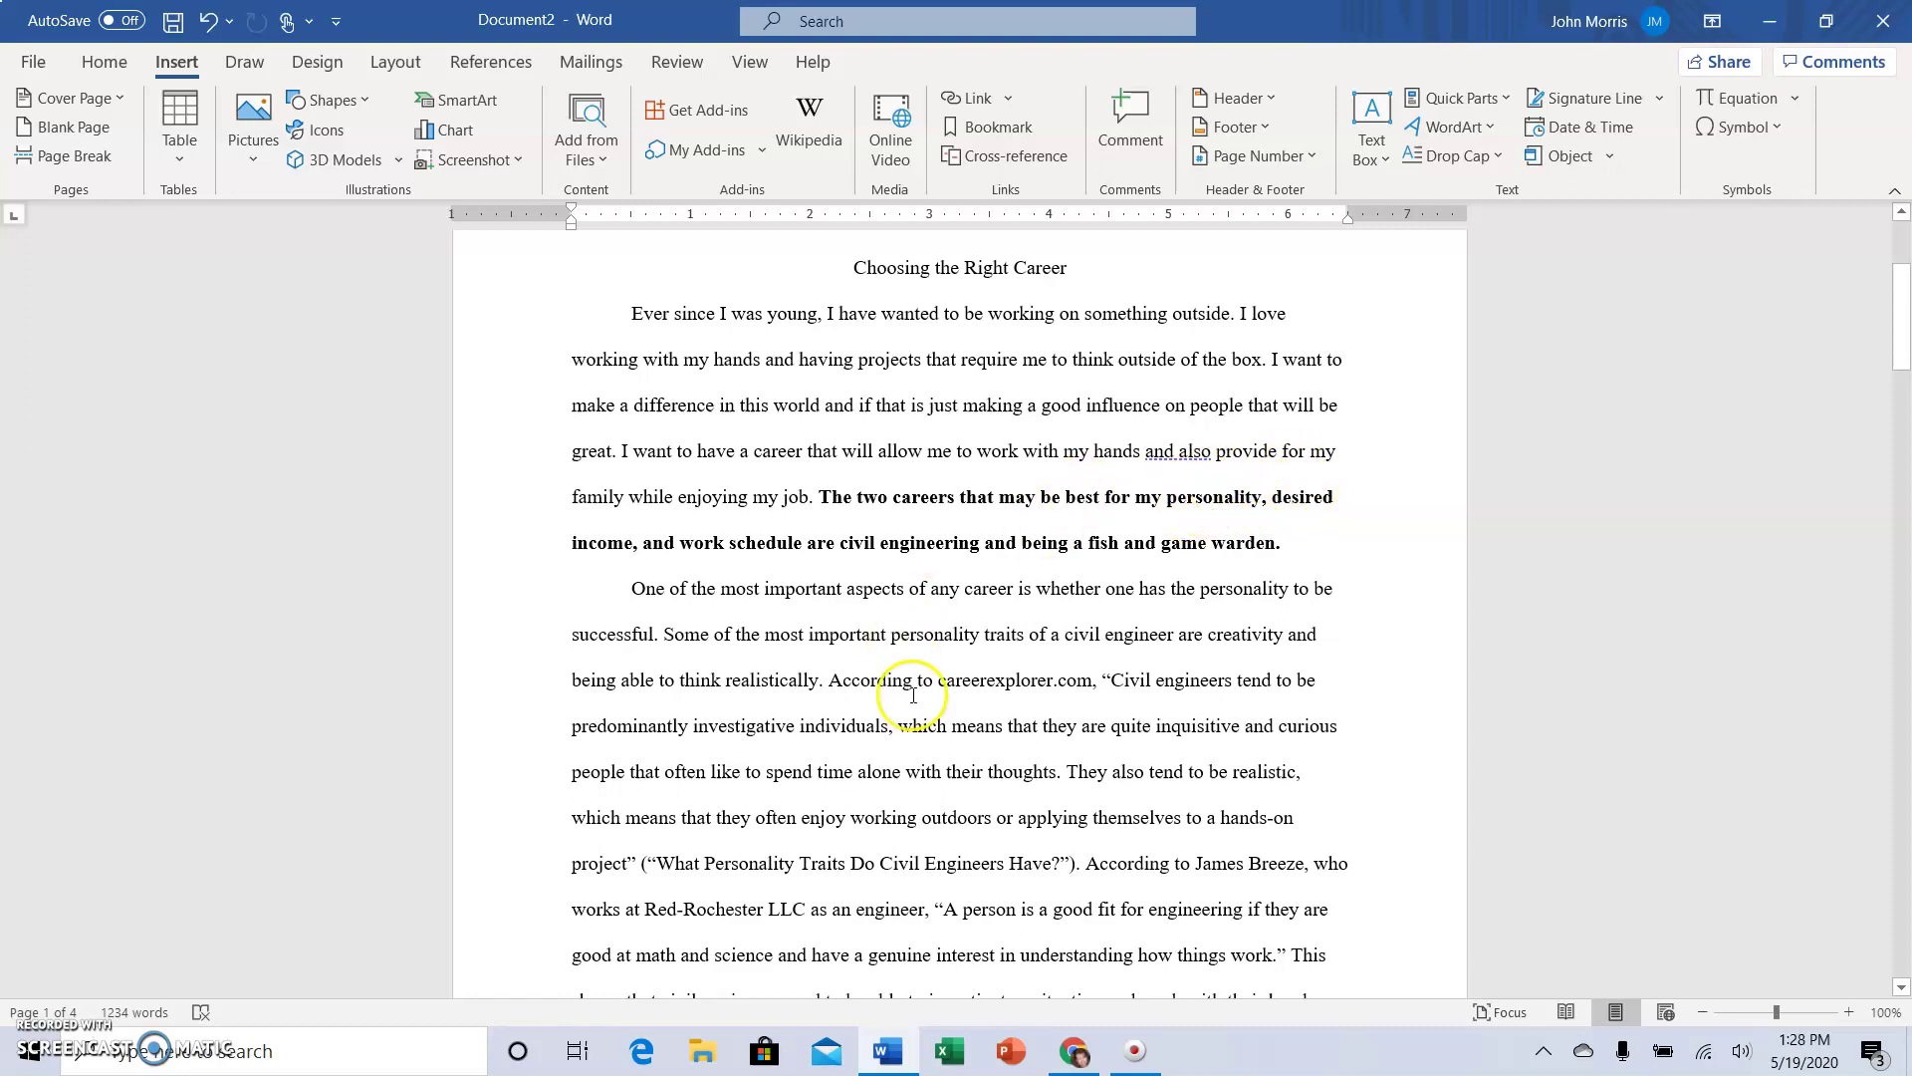
scroll(913, 695, down, 1)
scroll(913, 696, down, 1)
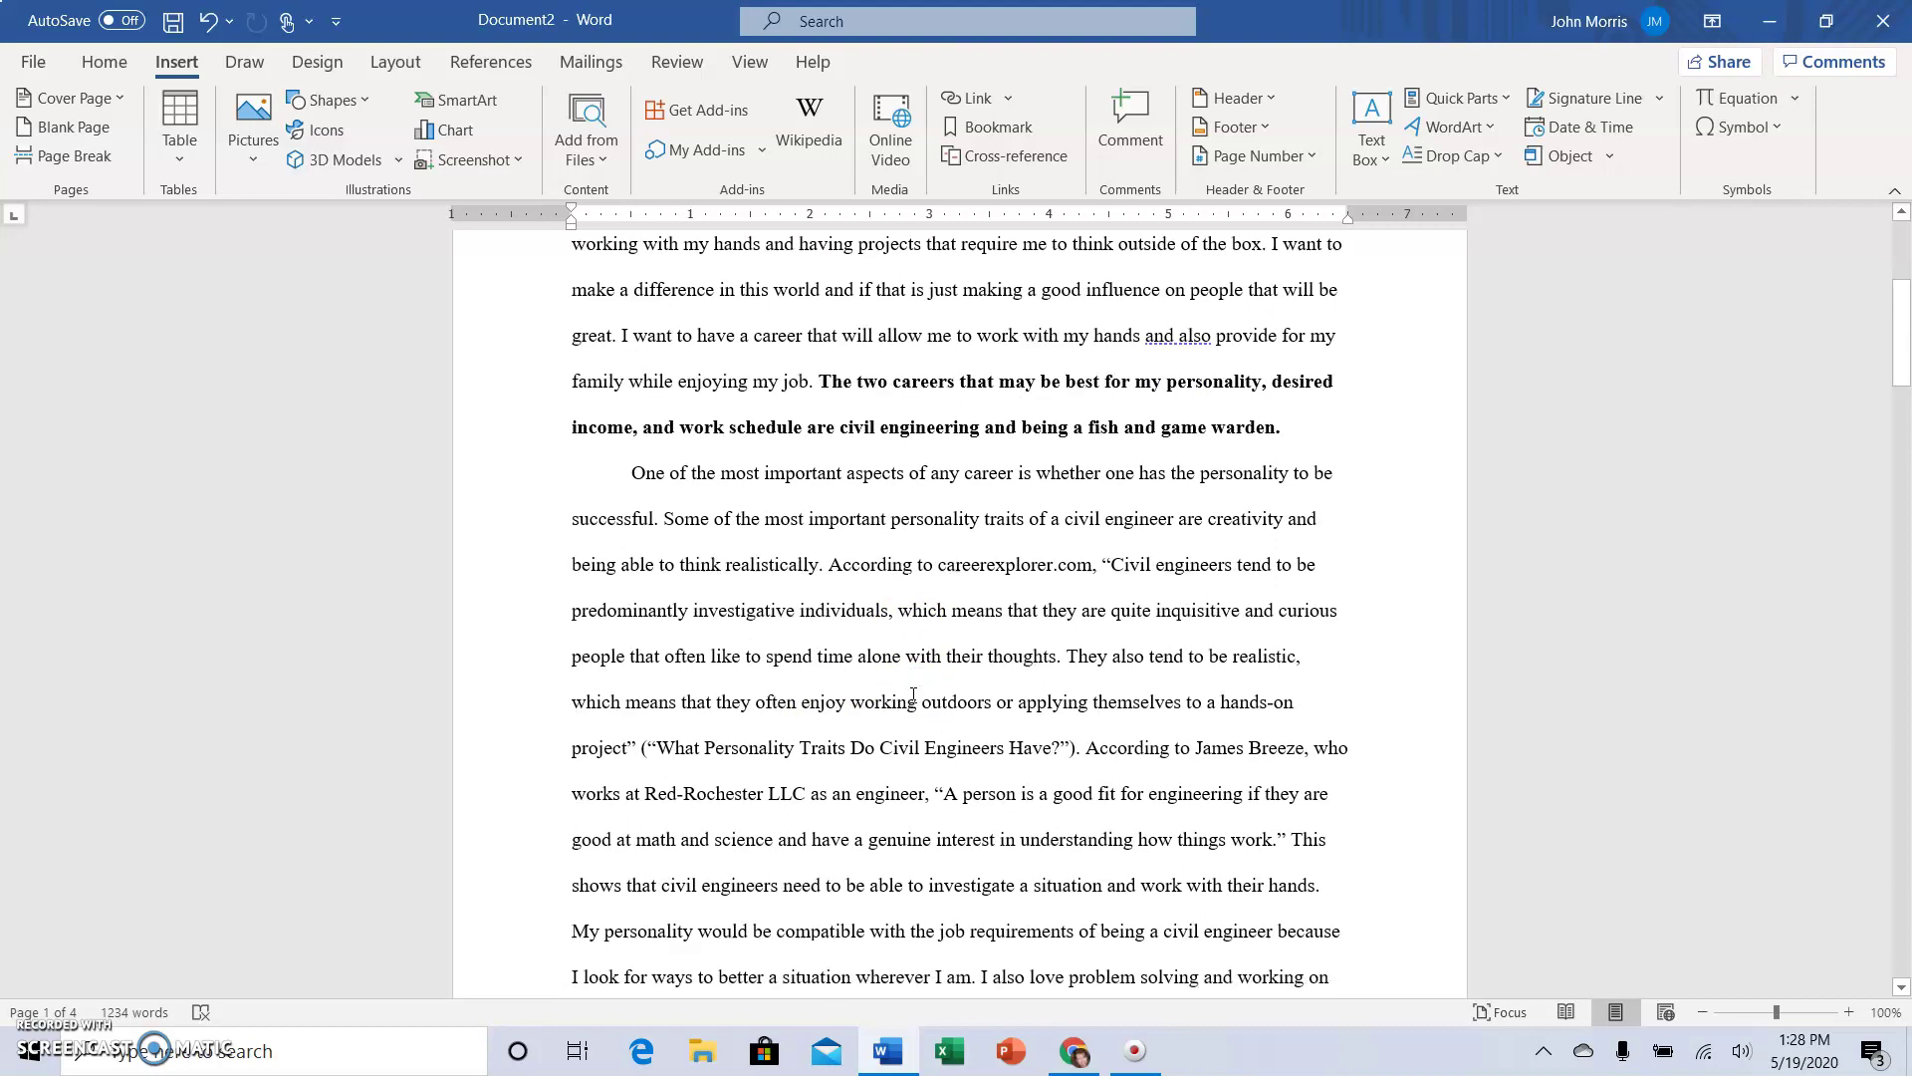
scroll(757, 597, down, 1)
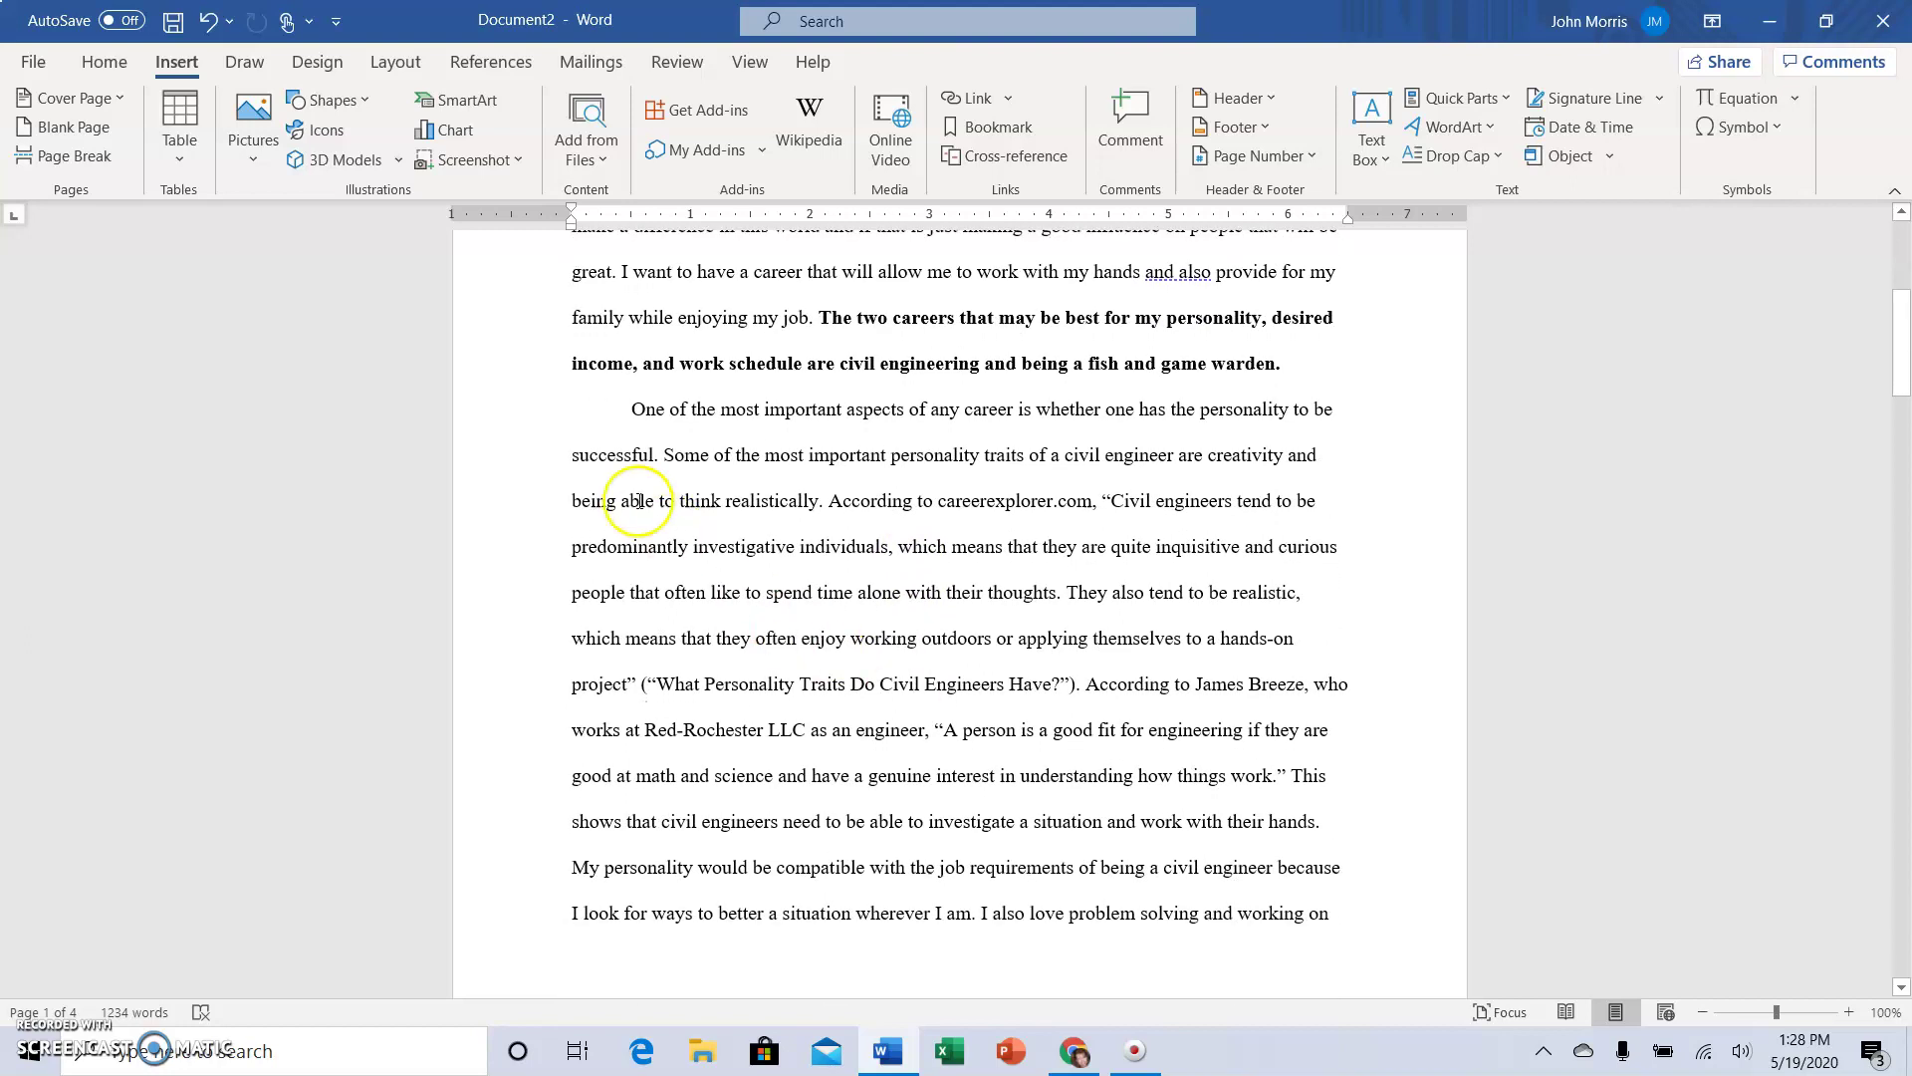
click(626, 420)
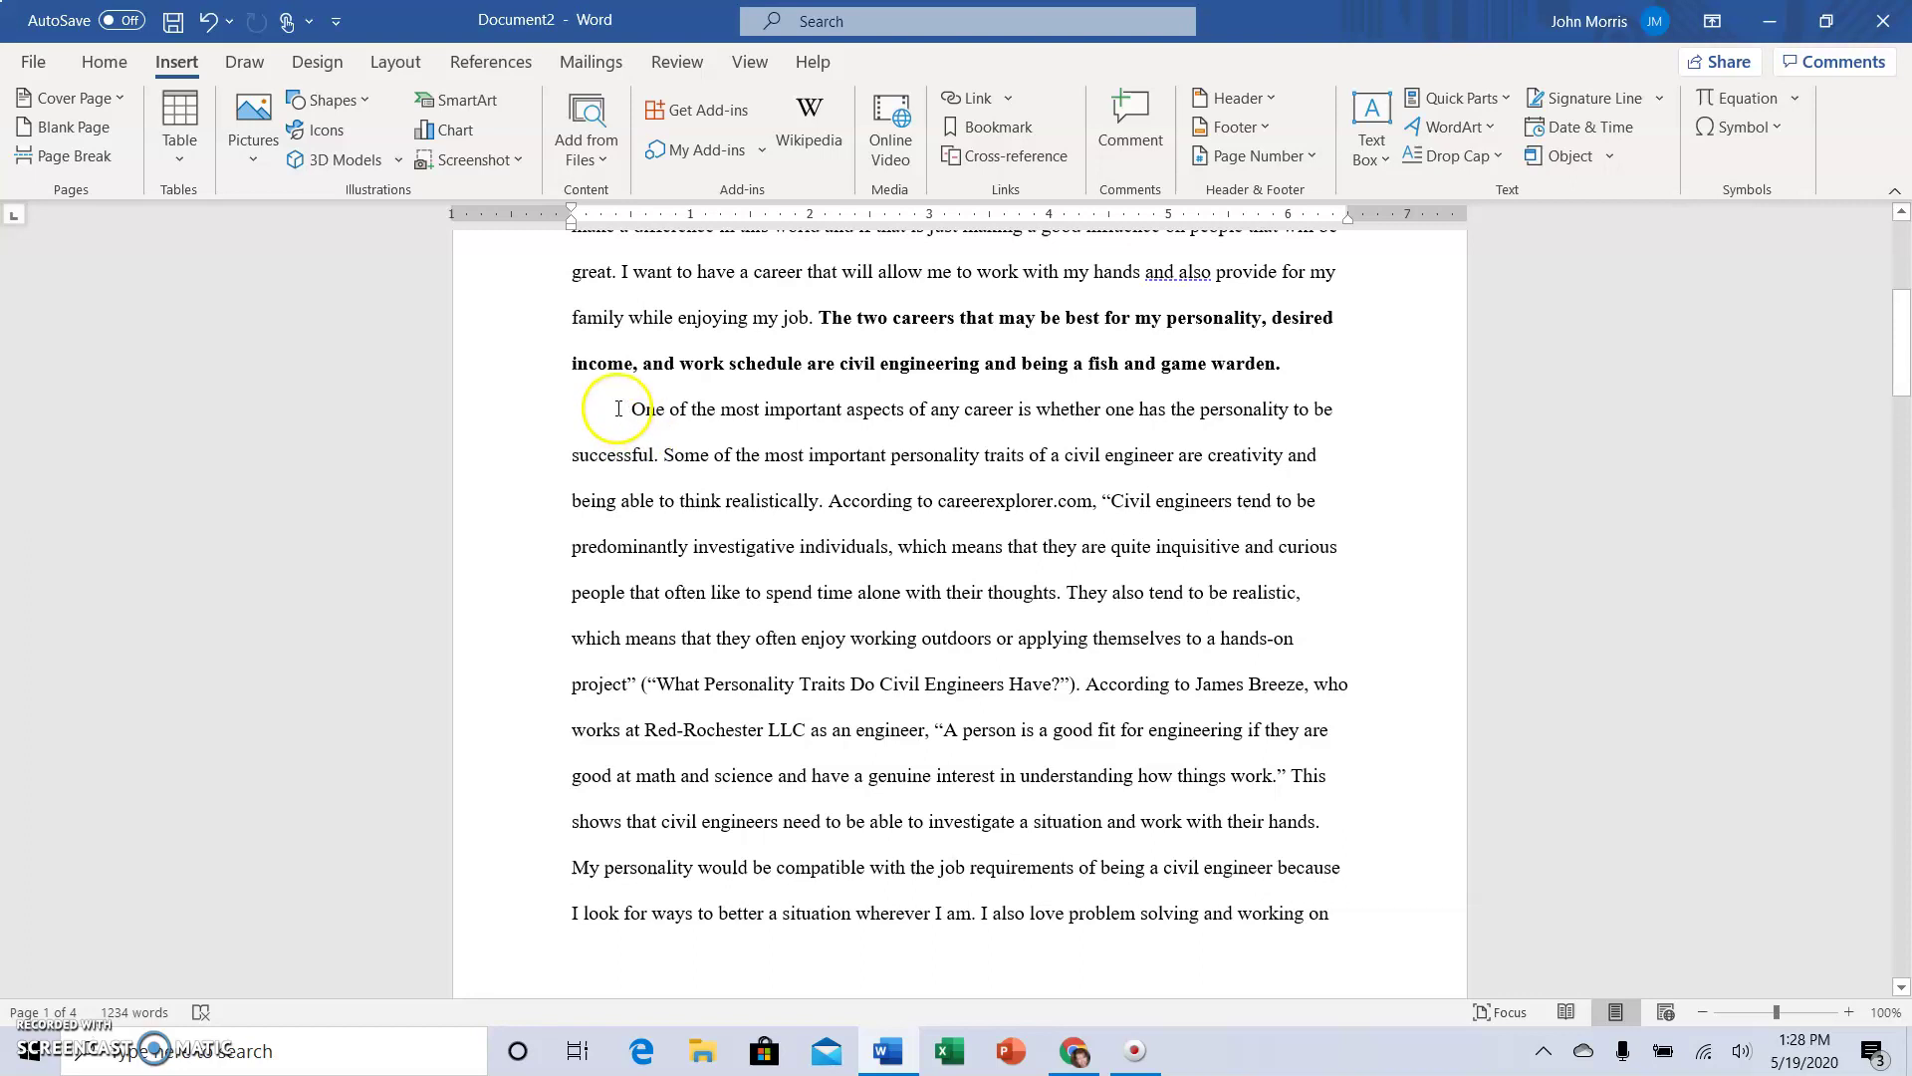
click(620, 408)
drag(620, 407, 824, 507)
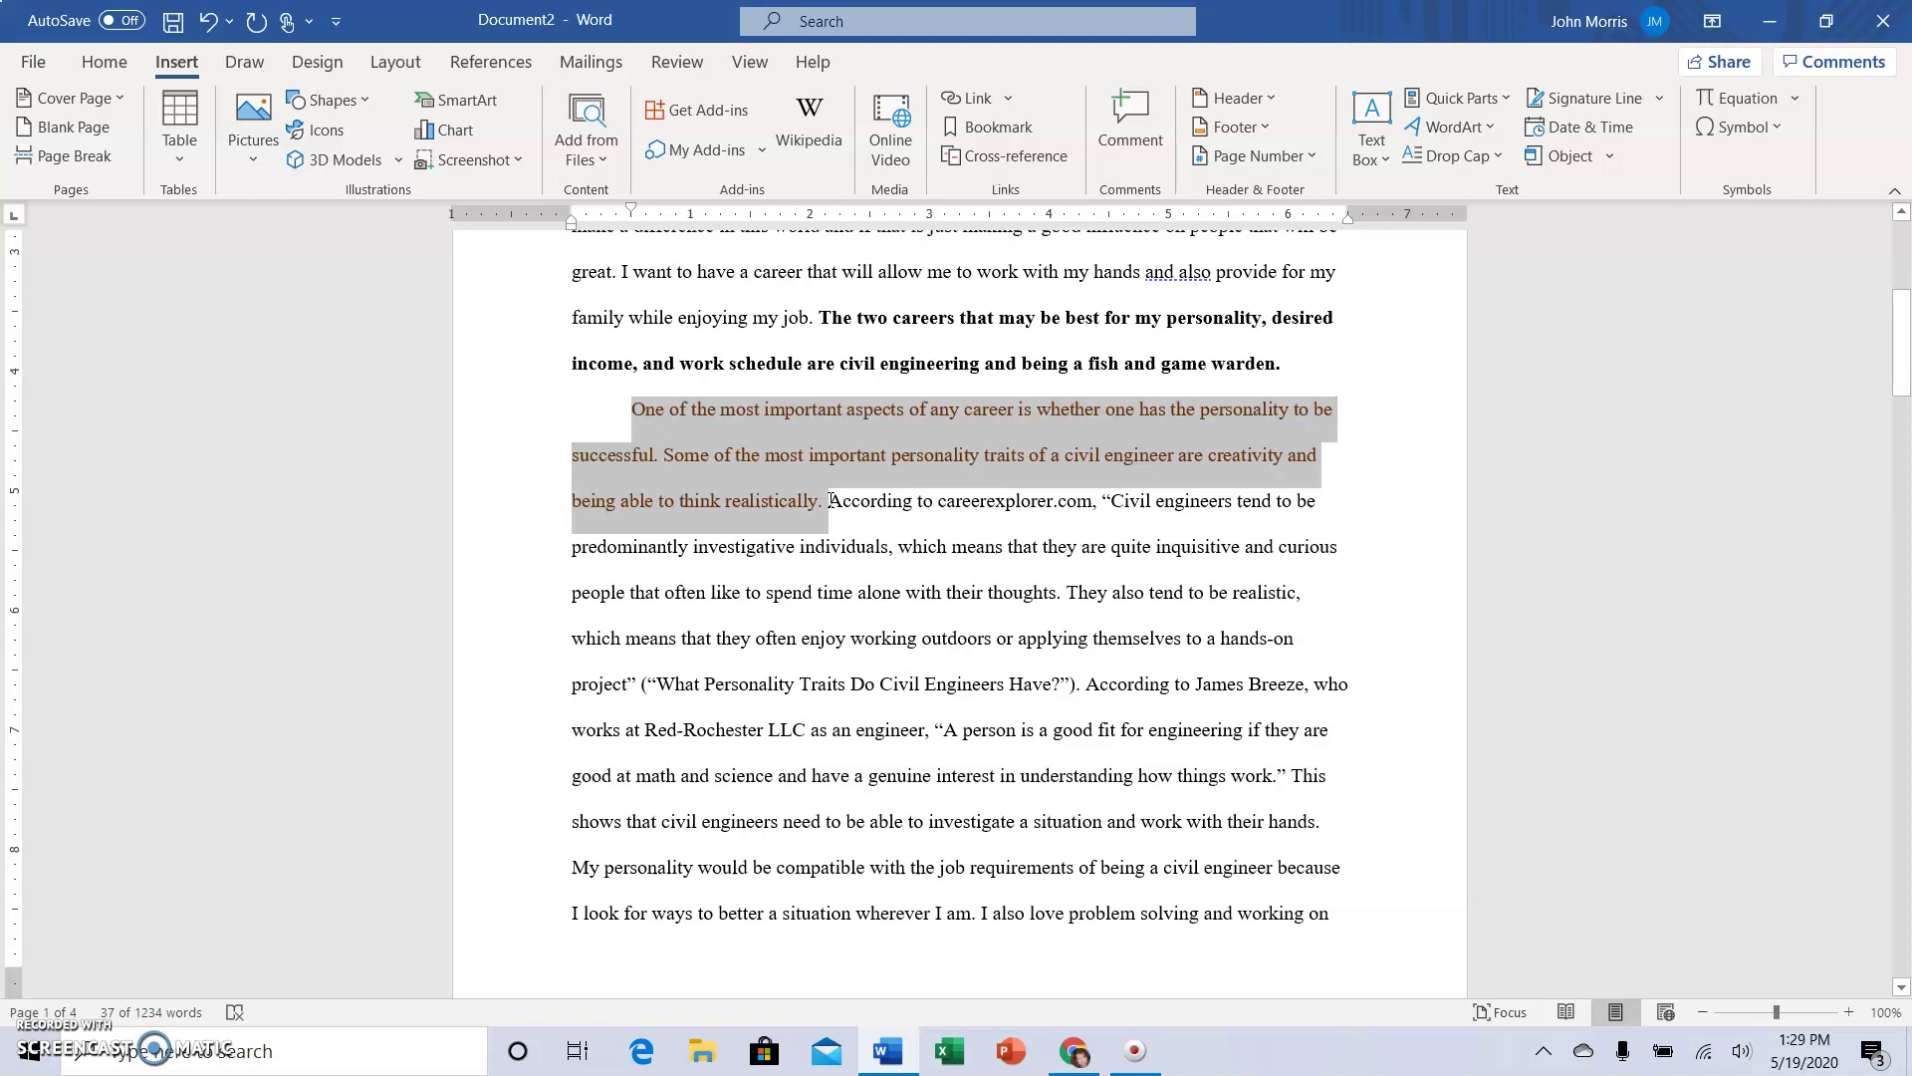
click(831, 500)
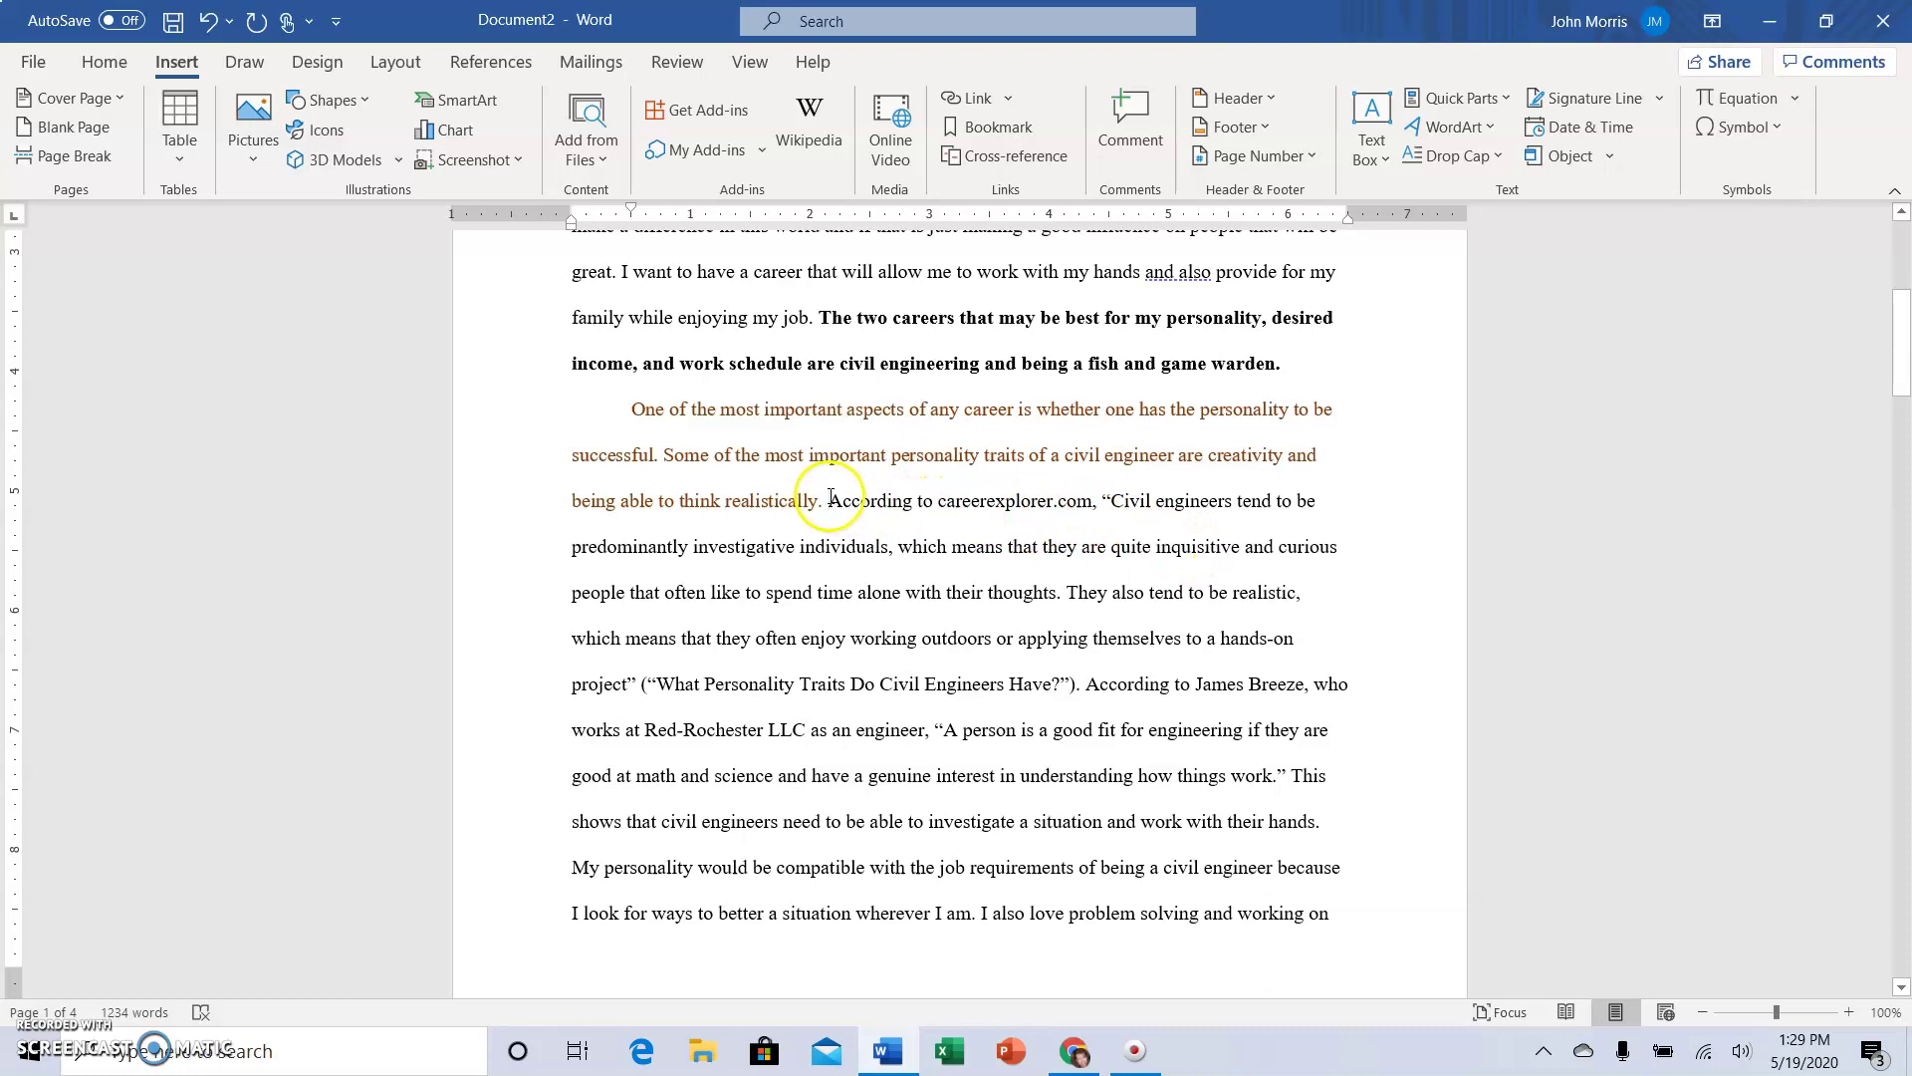
Make the phrase 'According to careerexplorer.com,' red from the Home tab's Font Color.
drag(830, 496, 1101, 503)
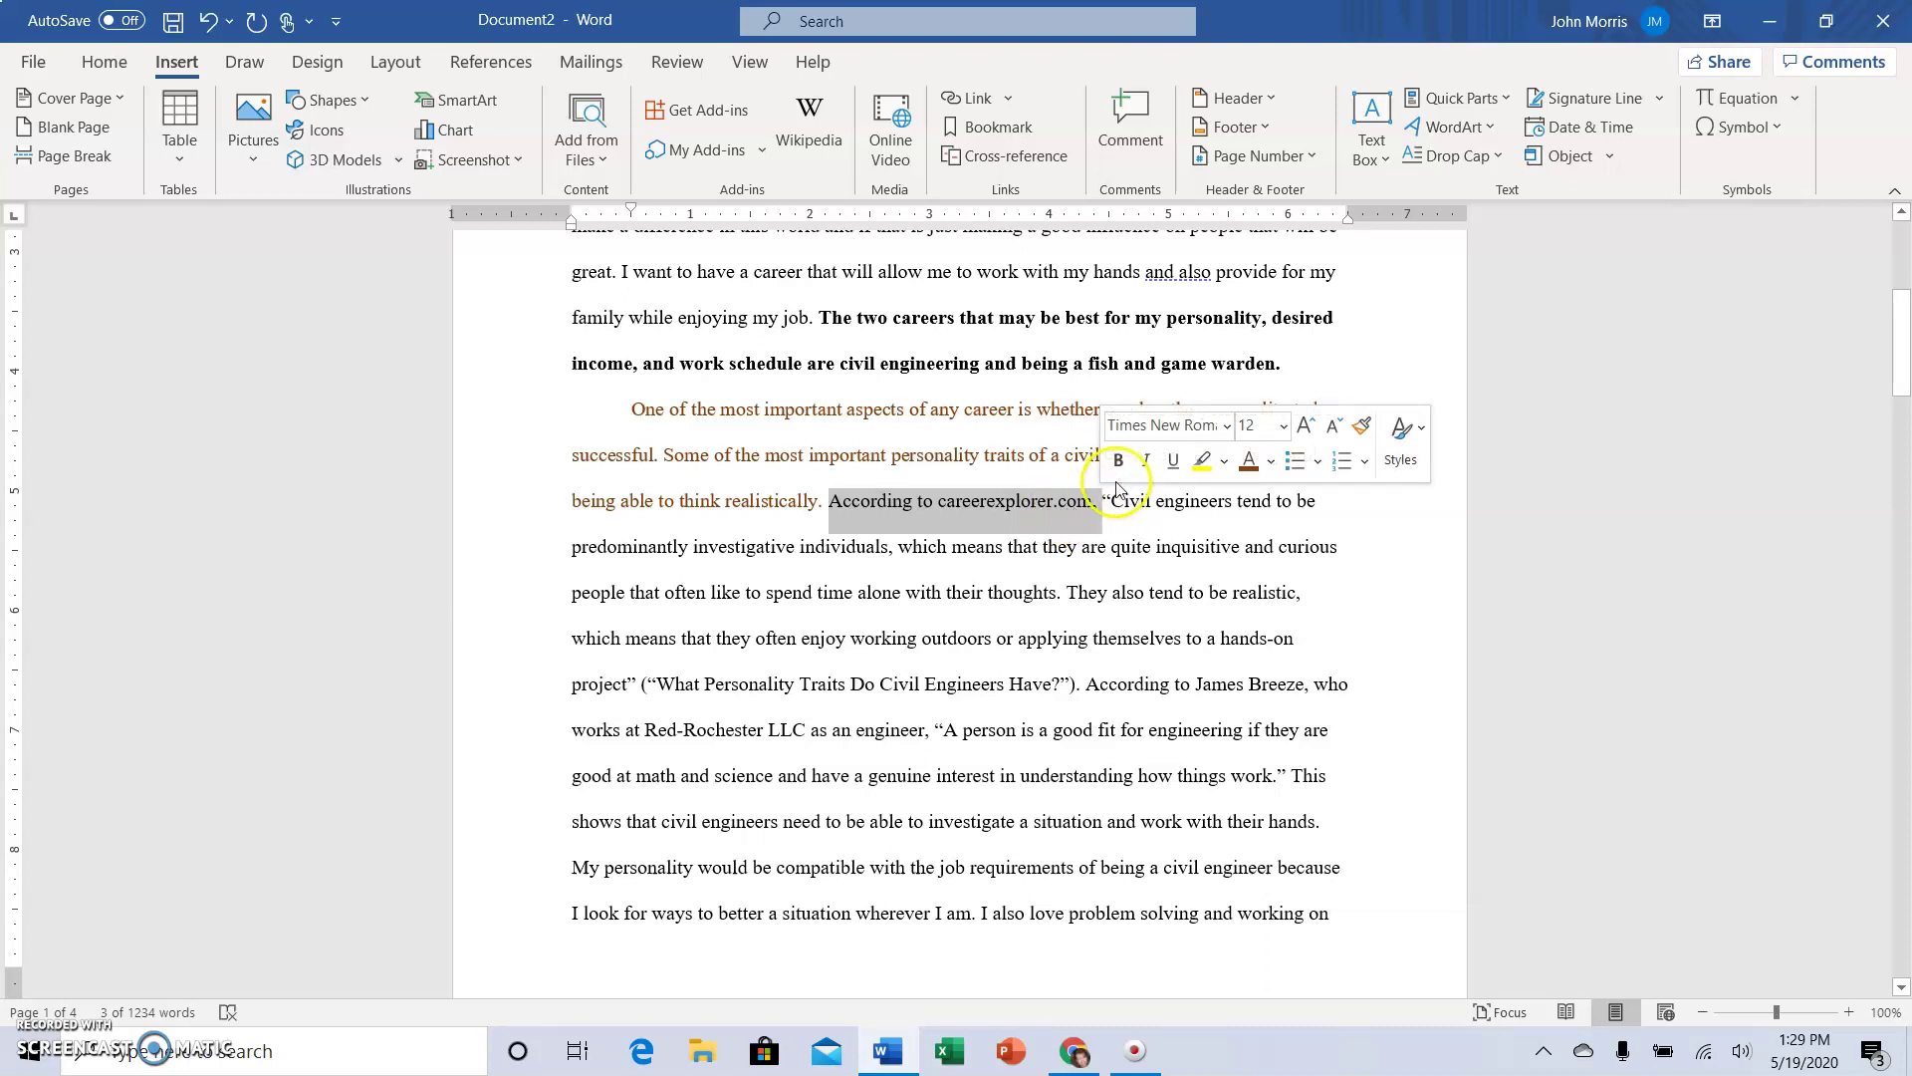
click(1144, 462)
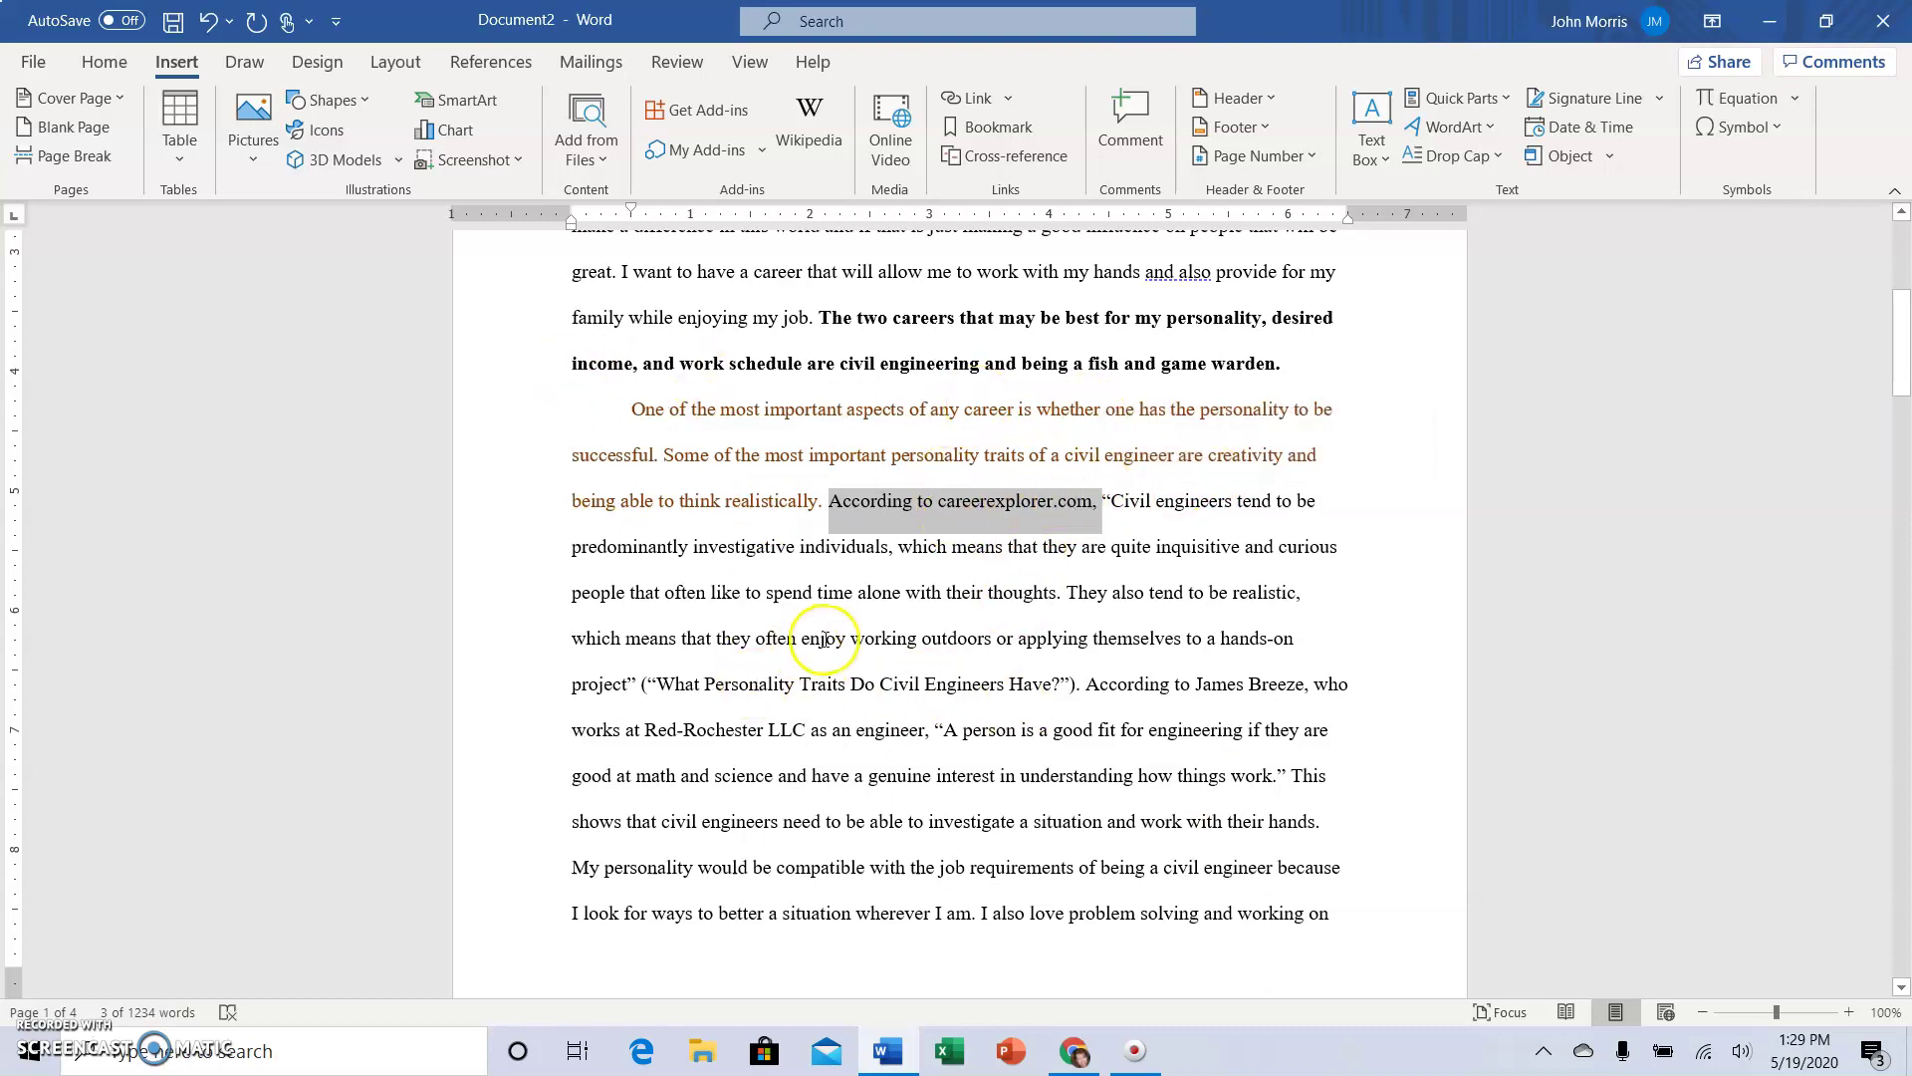
click(109, 64)
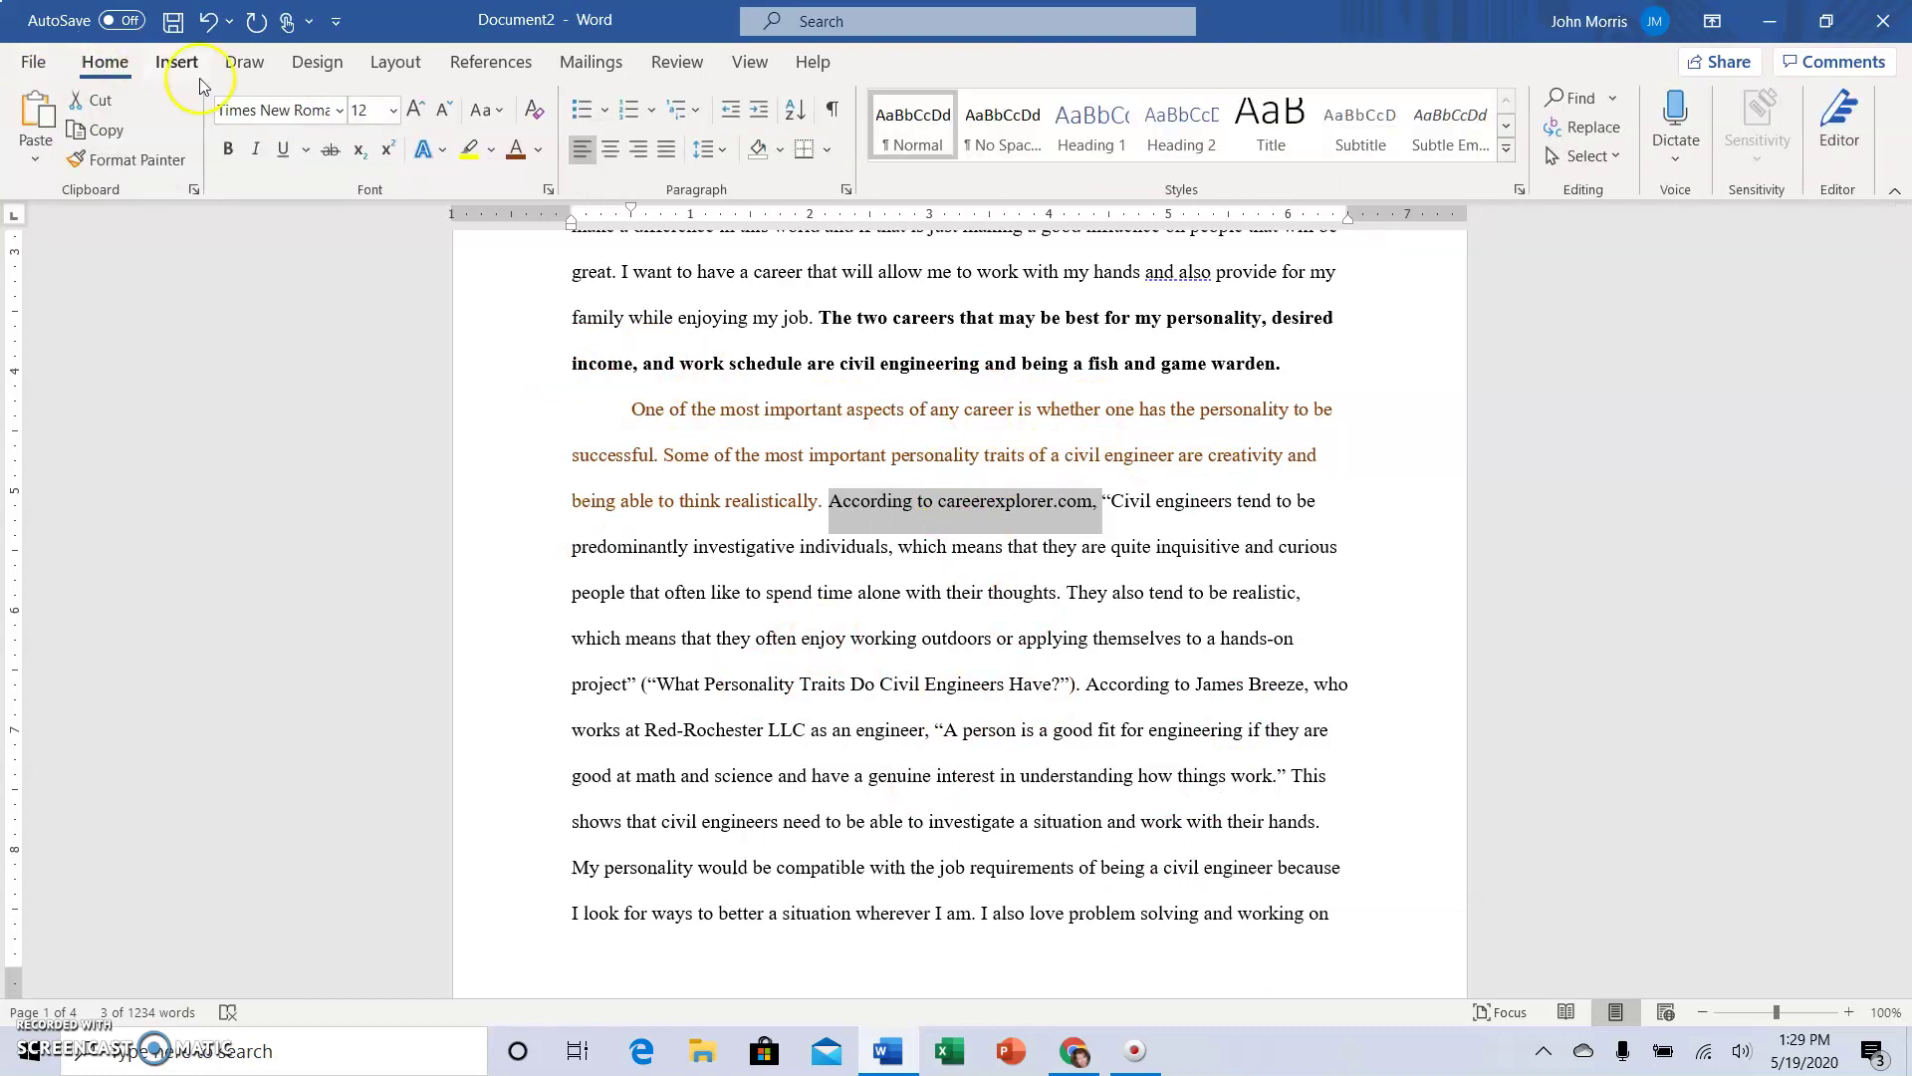
click(536, 149)
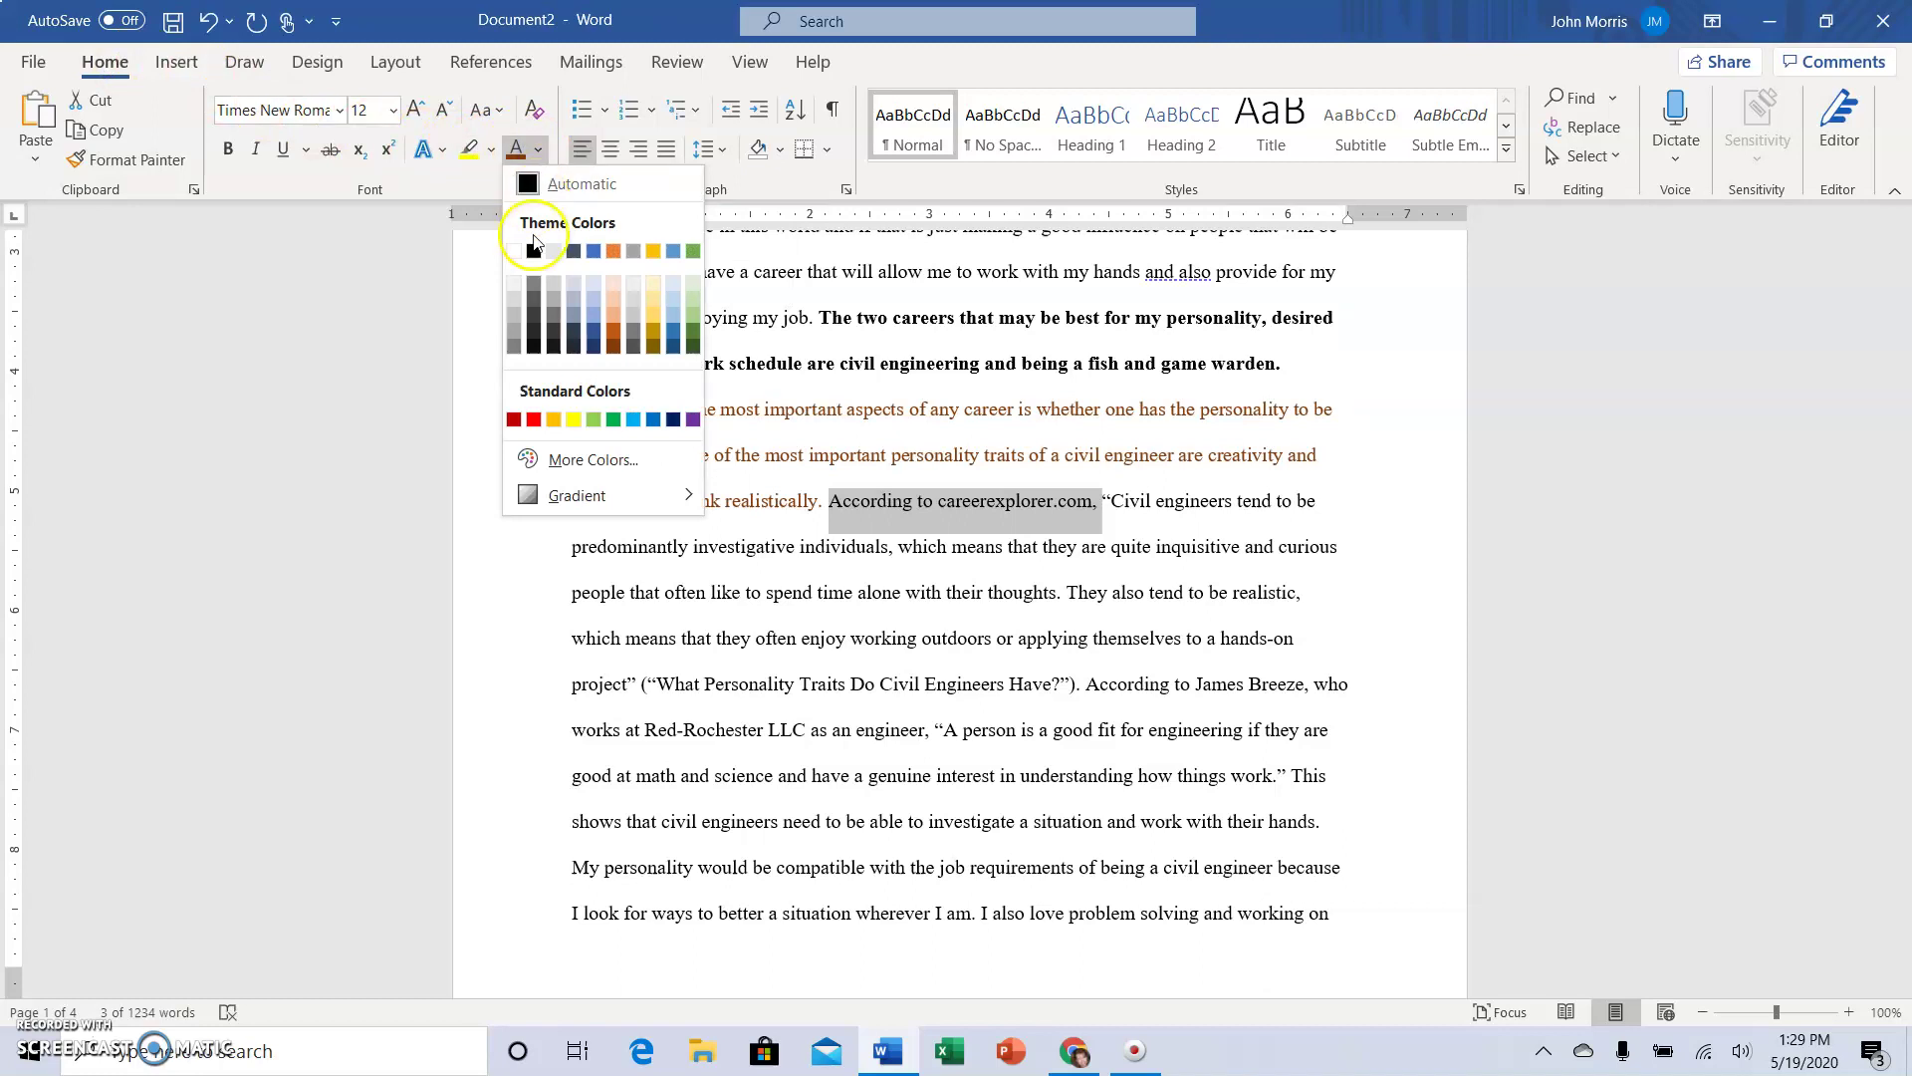
click(534, 419)
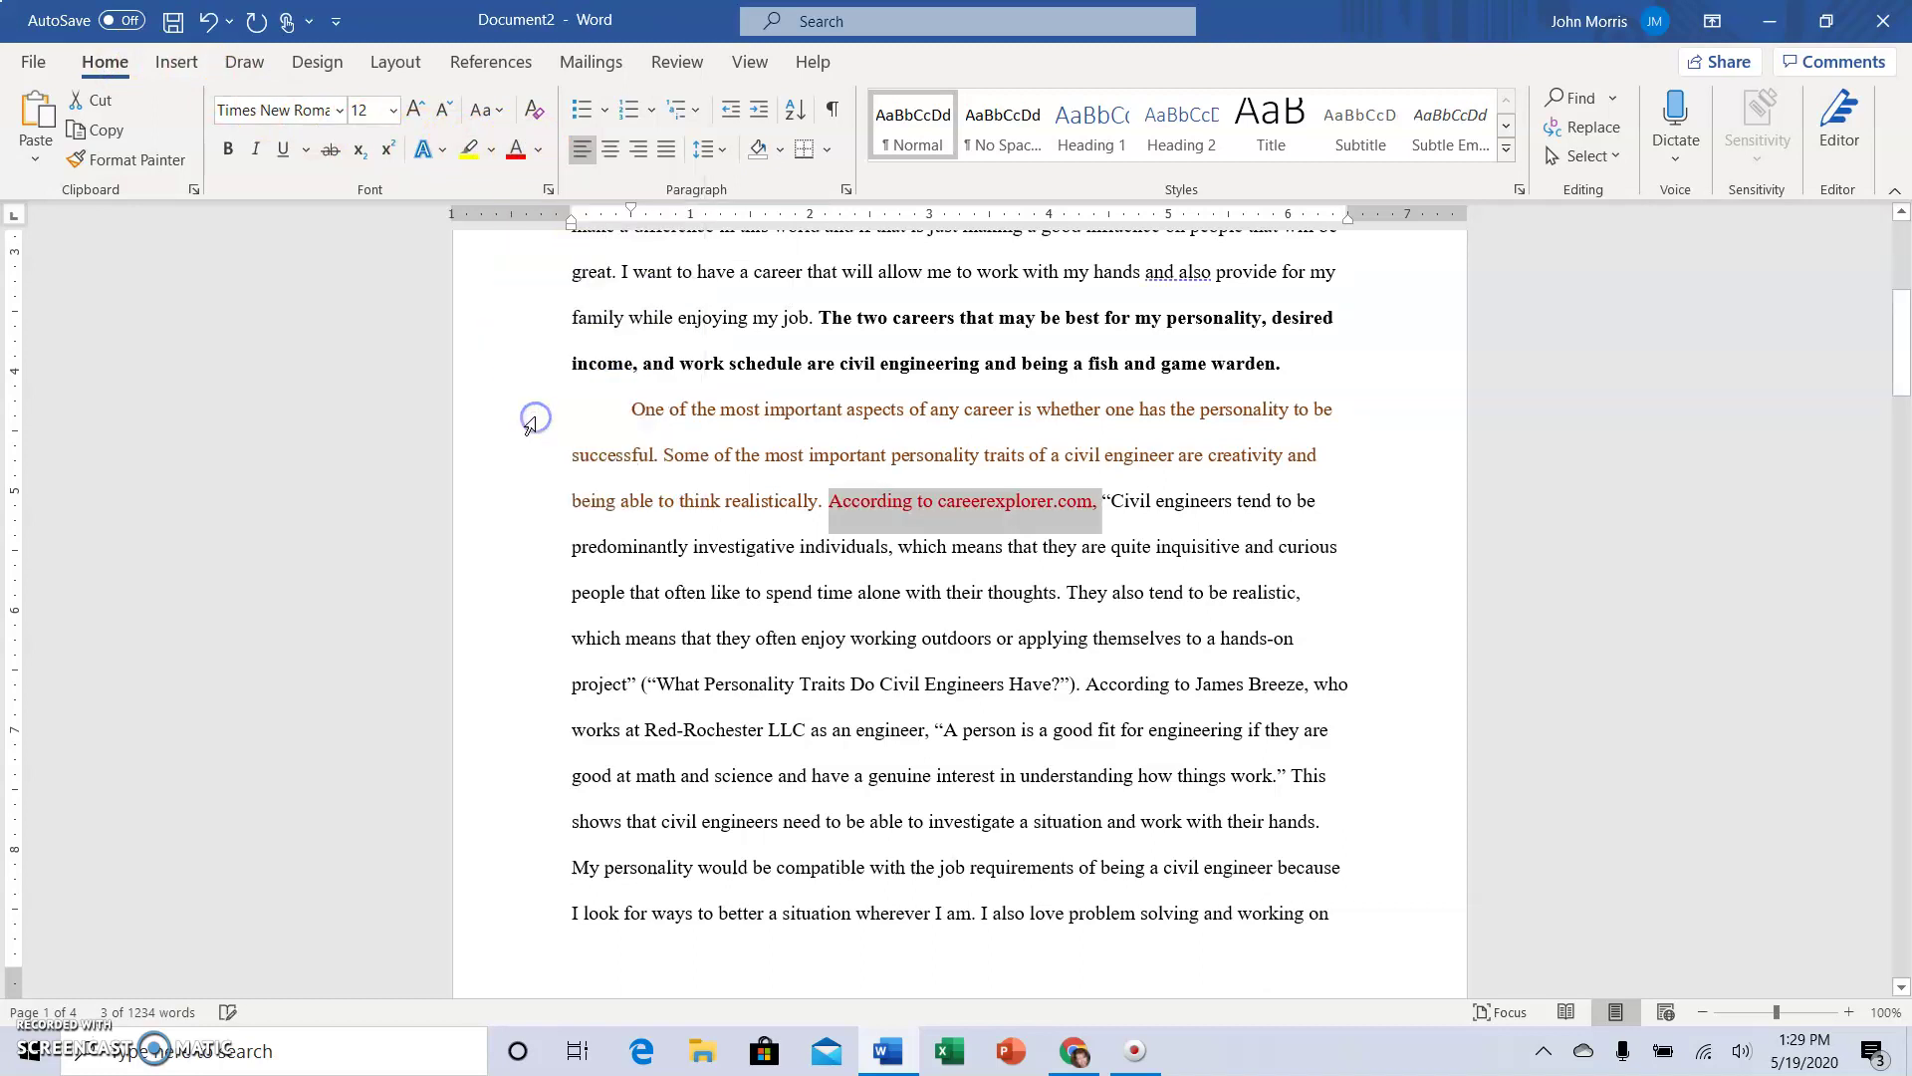
Italicize the website name 'careerexplorer.com'.
click(868, 621)
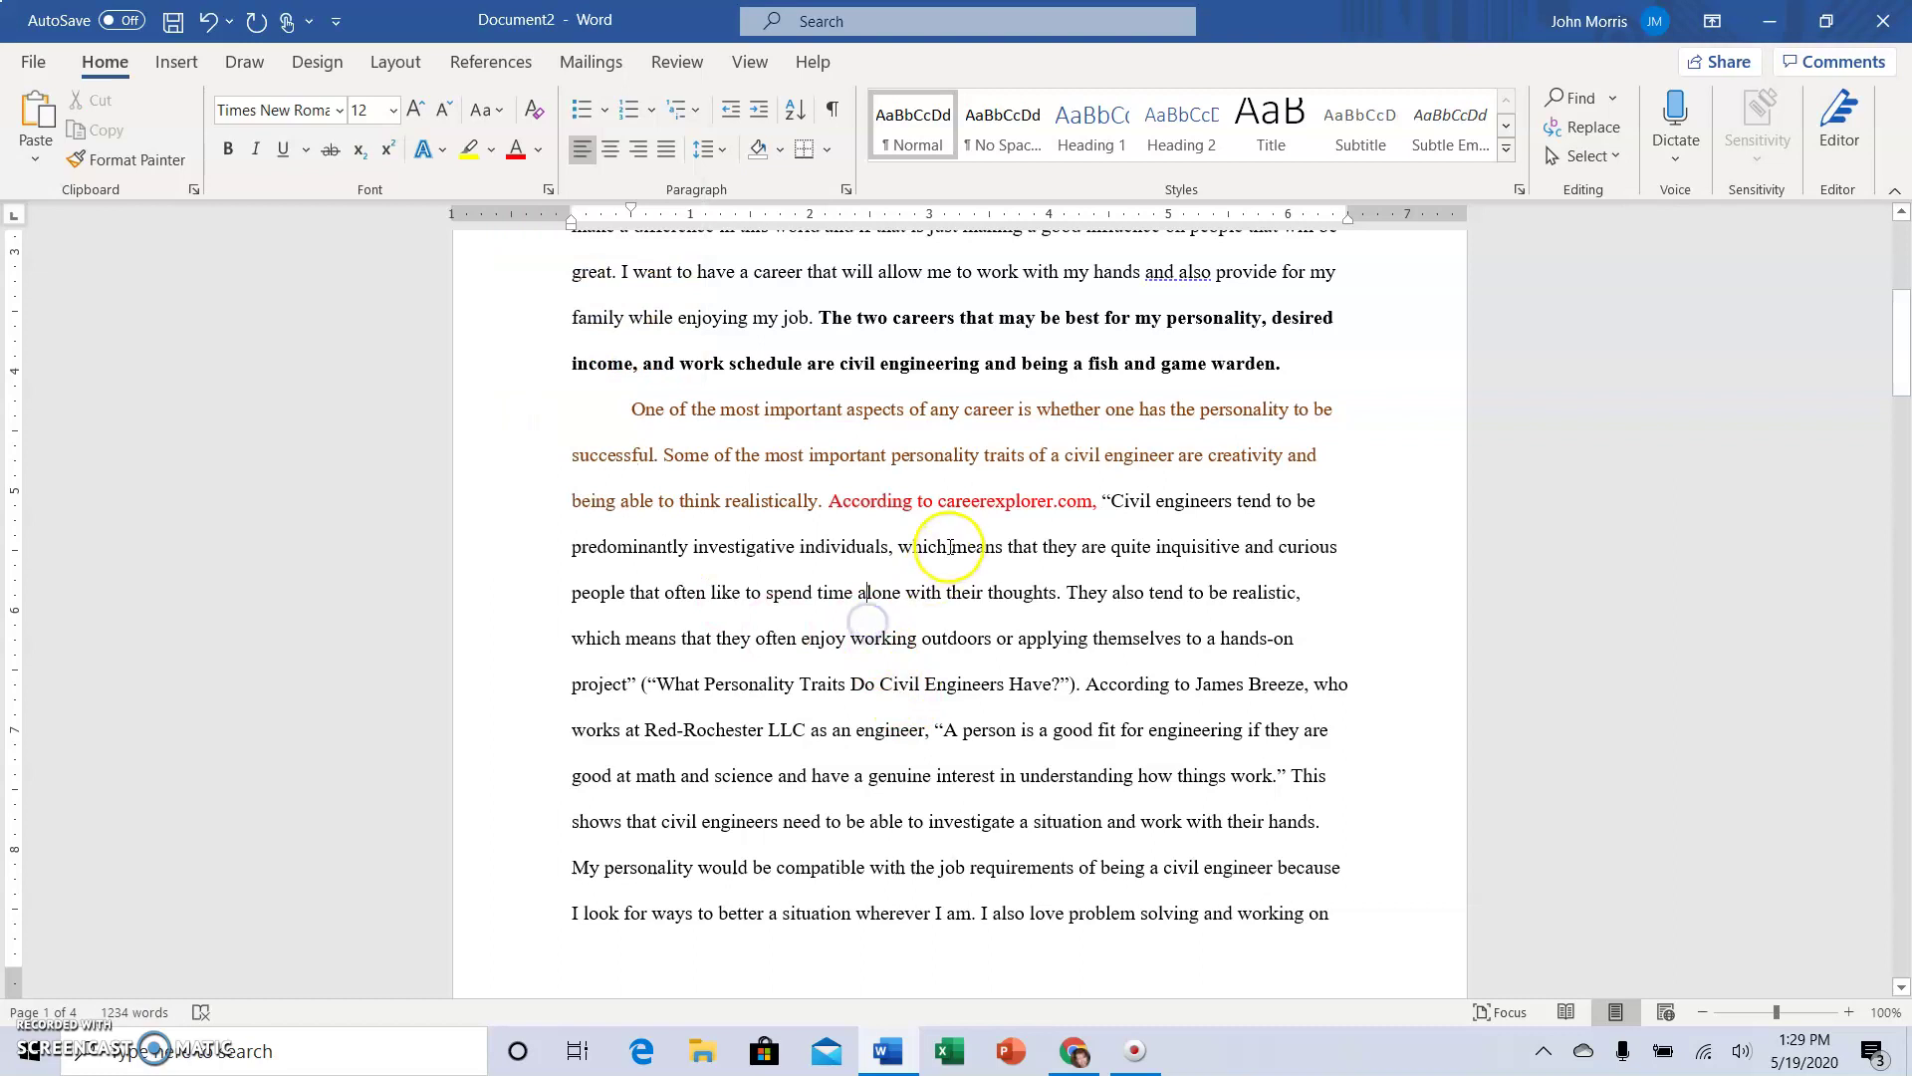
drag(938, 501, 1093, 513)
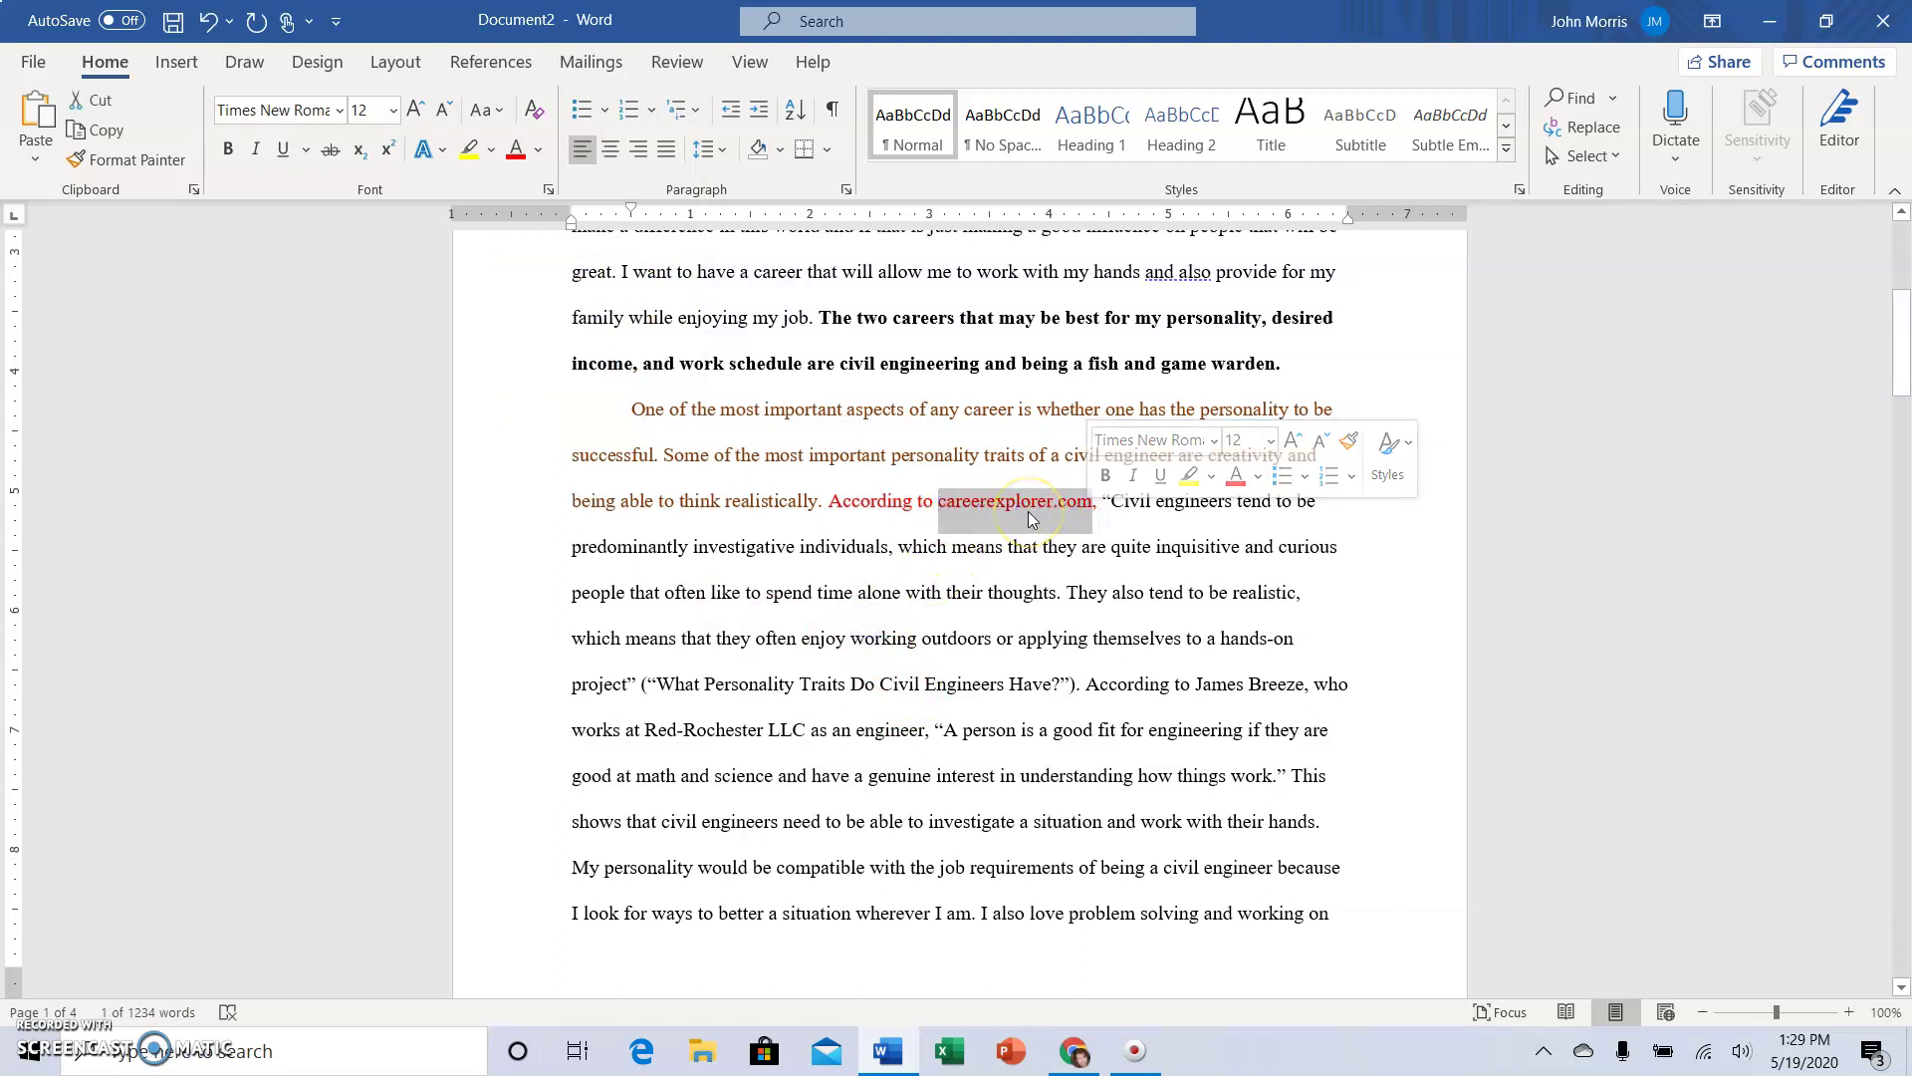
click(1134, 475)
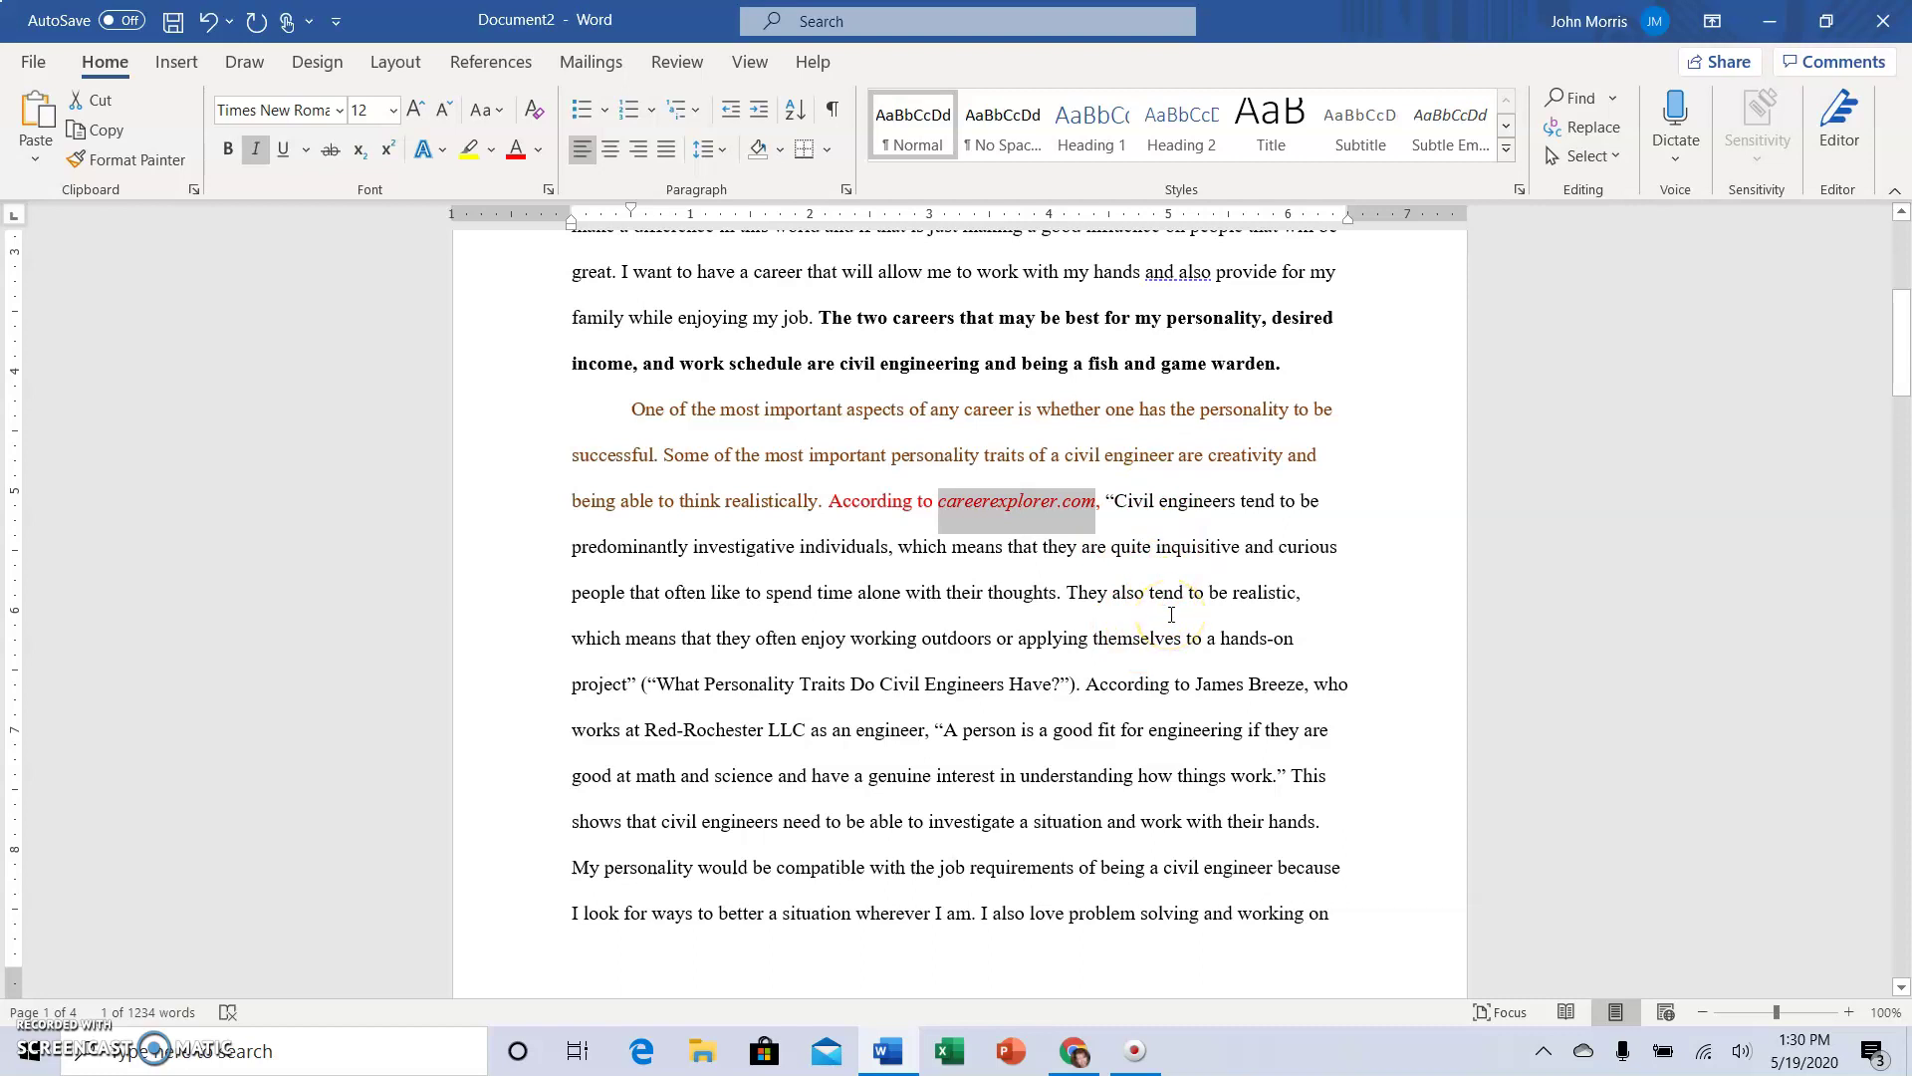
click(1166, 620)
Highlight the parenthetical article-title citation in yellow.
mouse_move(642, 683)
mouse_down()
mouse_move(803, 640)
mouse_move(1073, 686)
mouse_up()
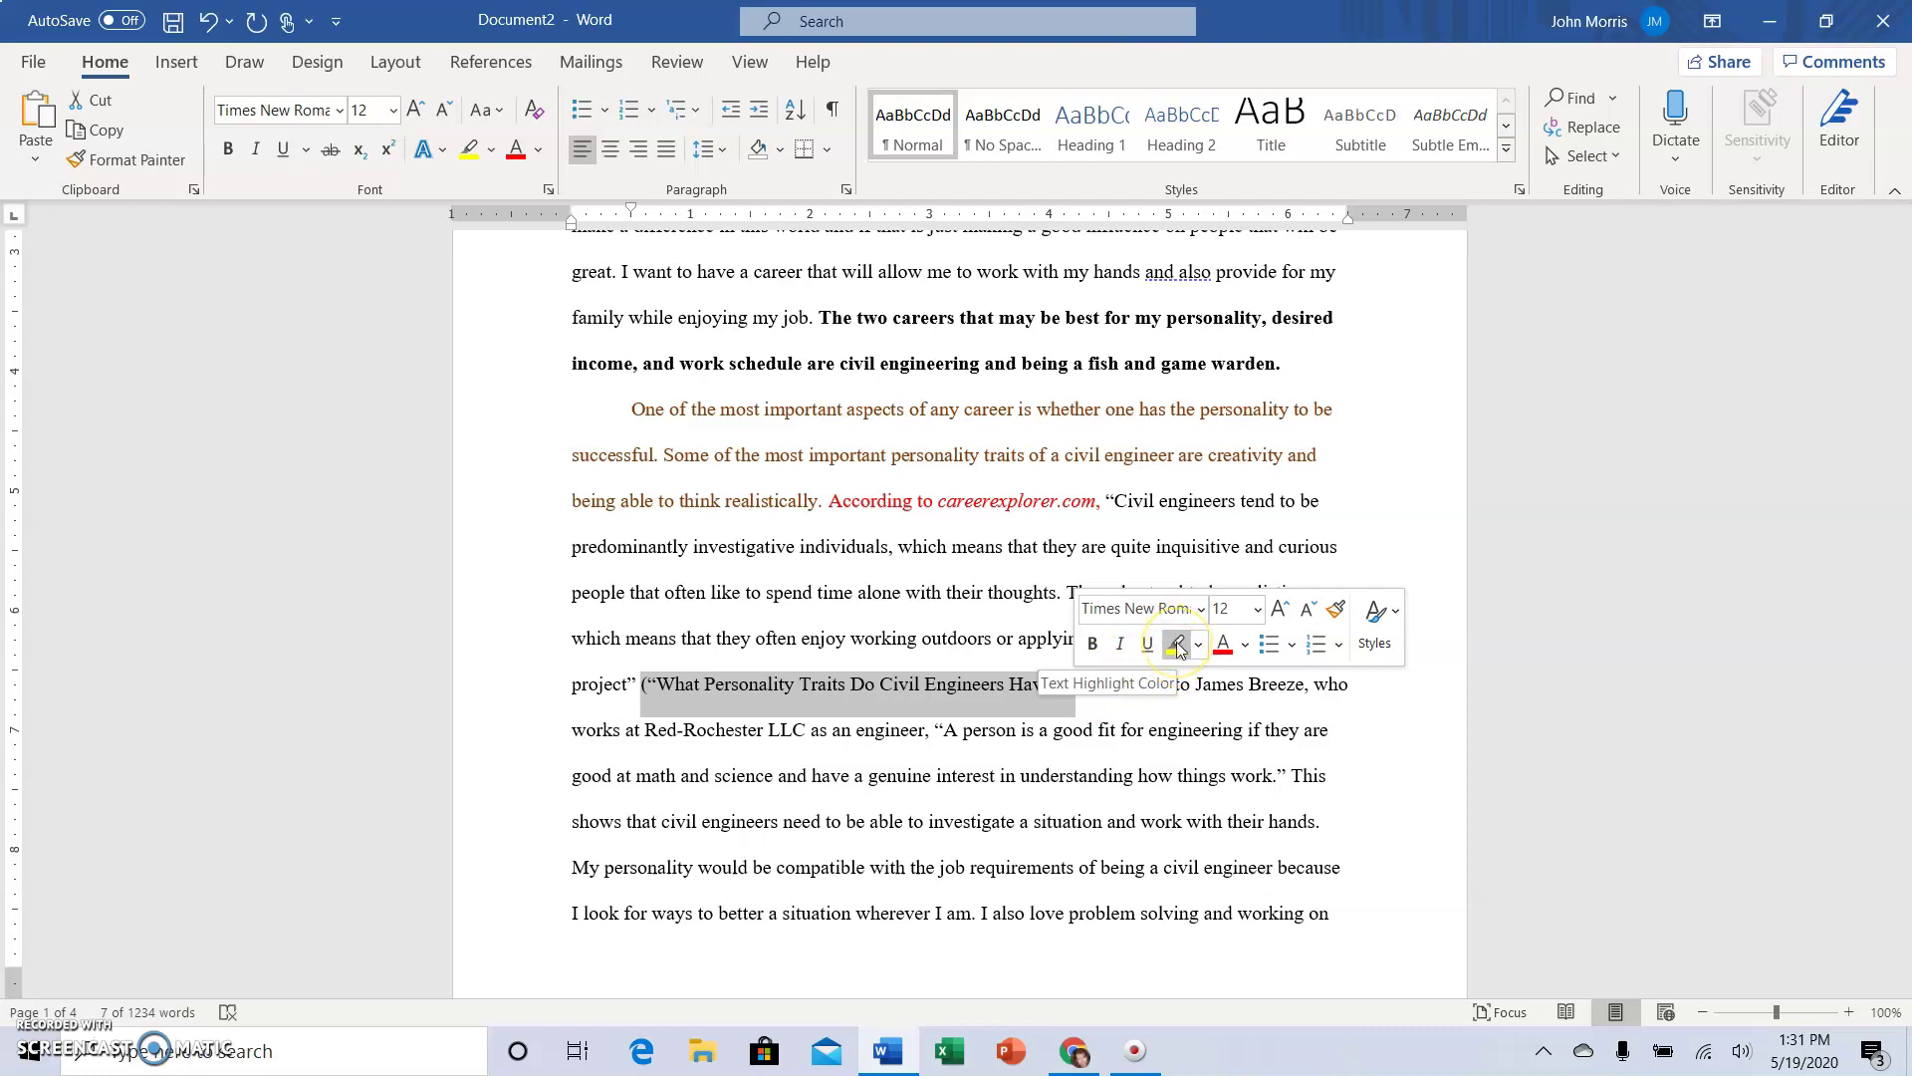
click(1245, 644)
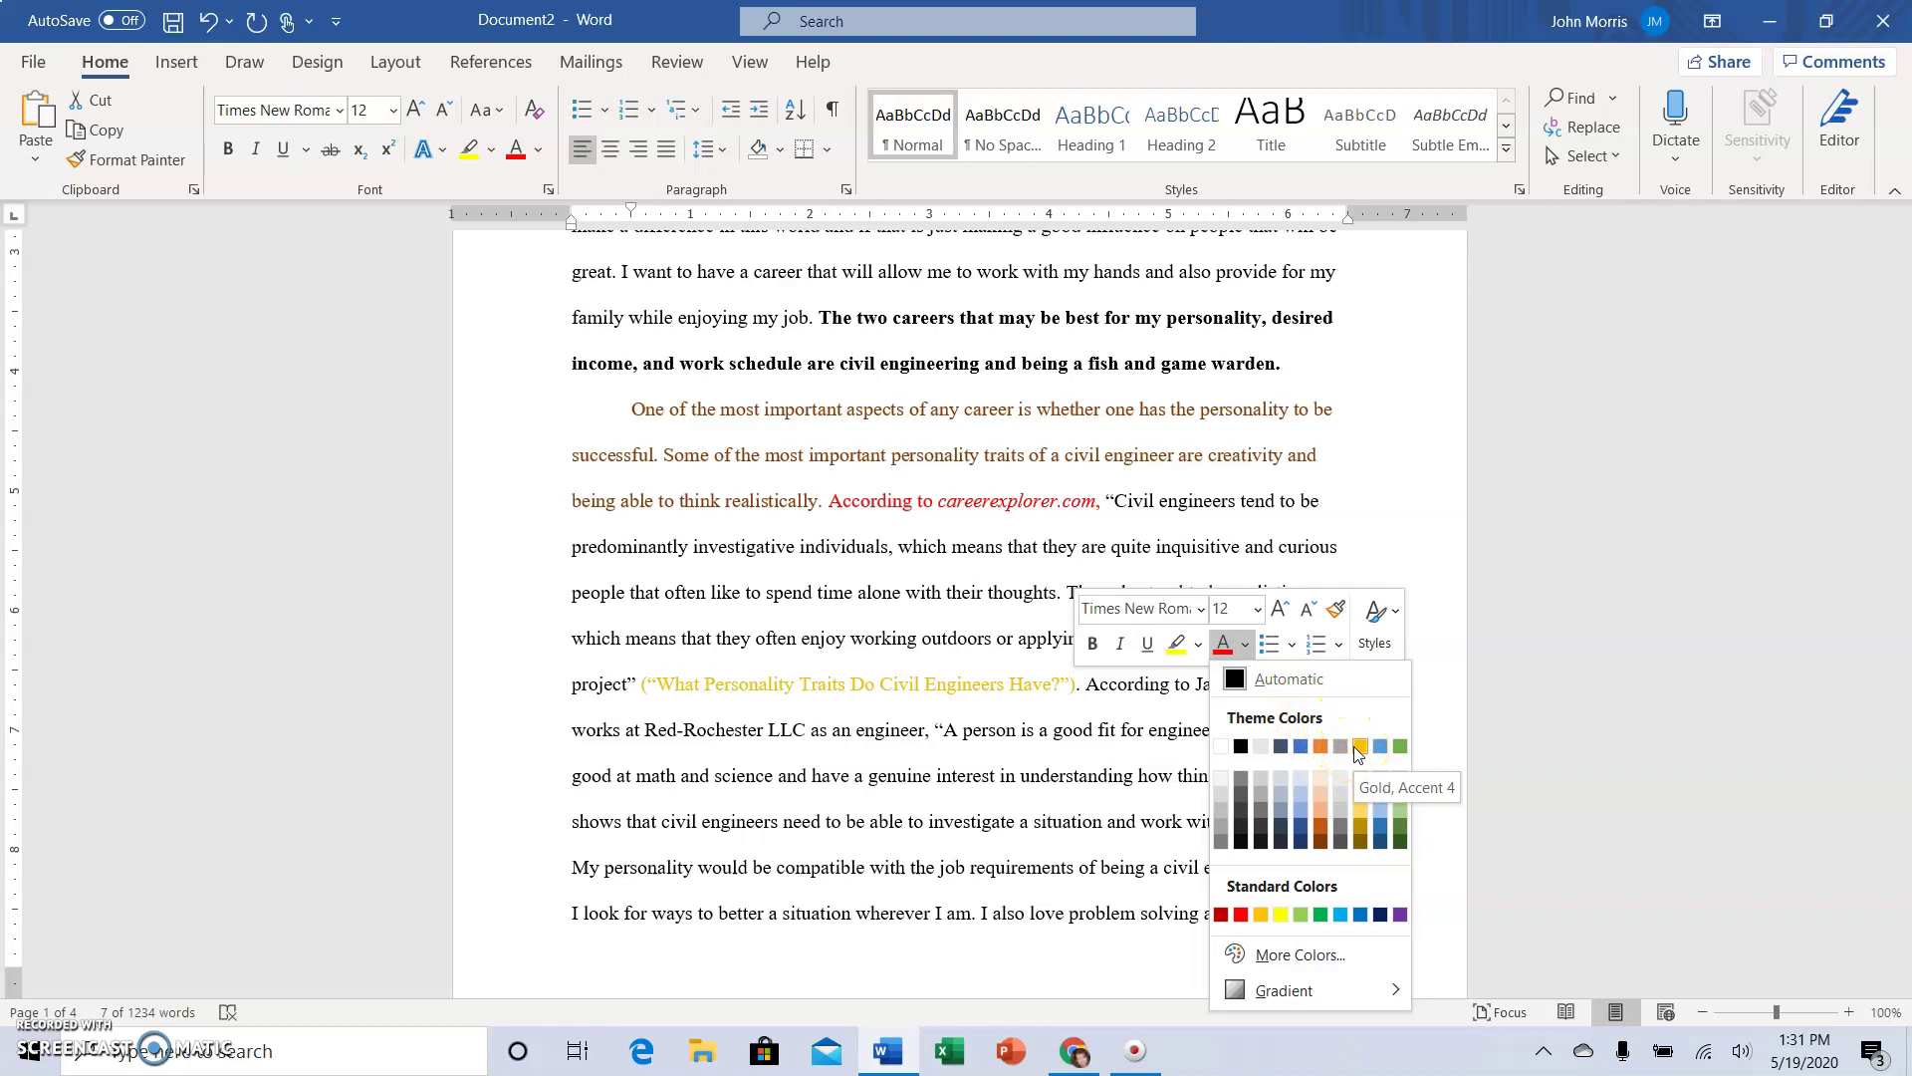
click(1183, 648)
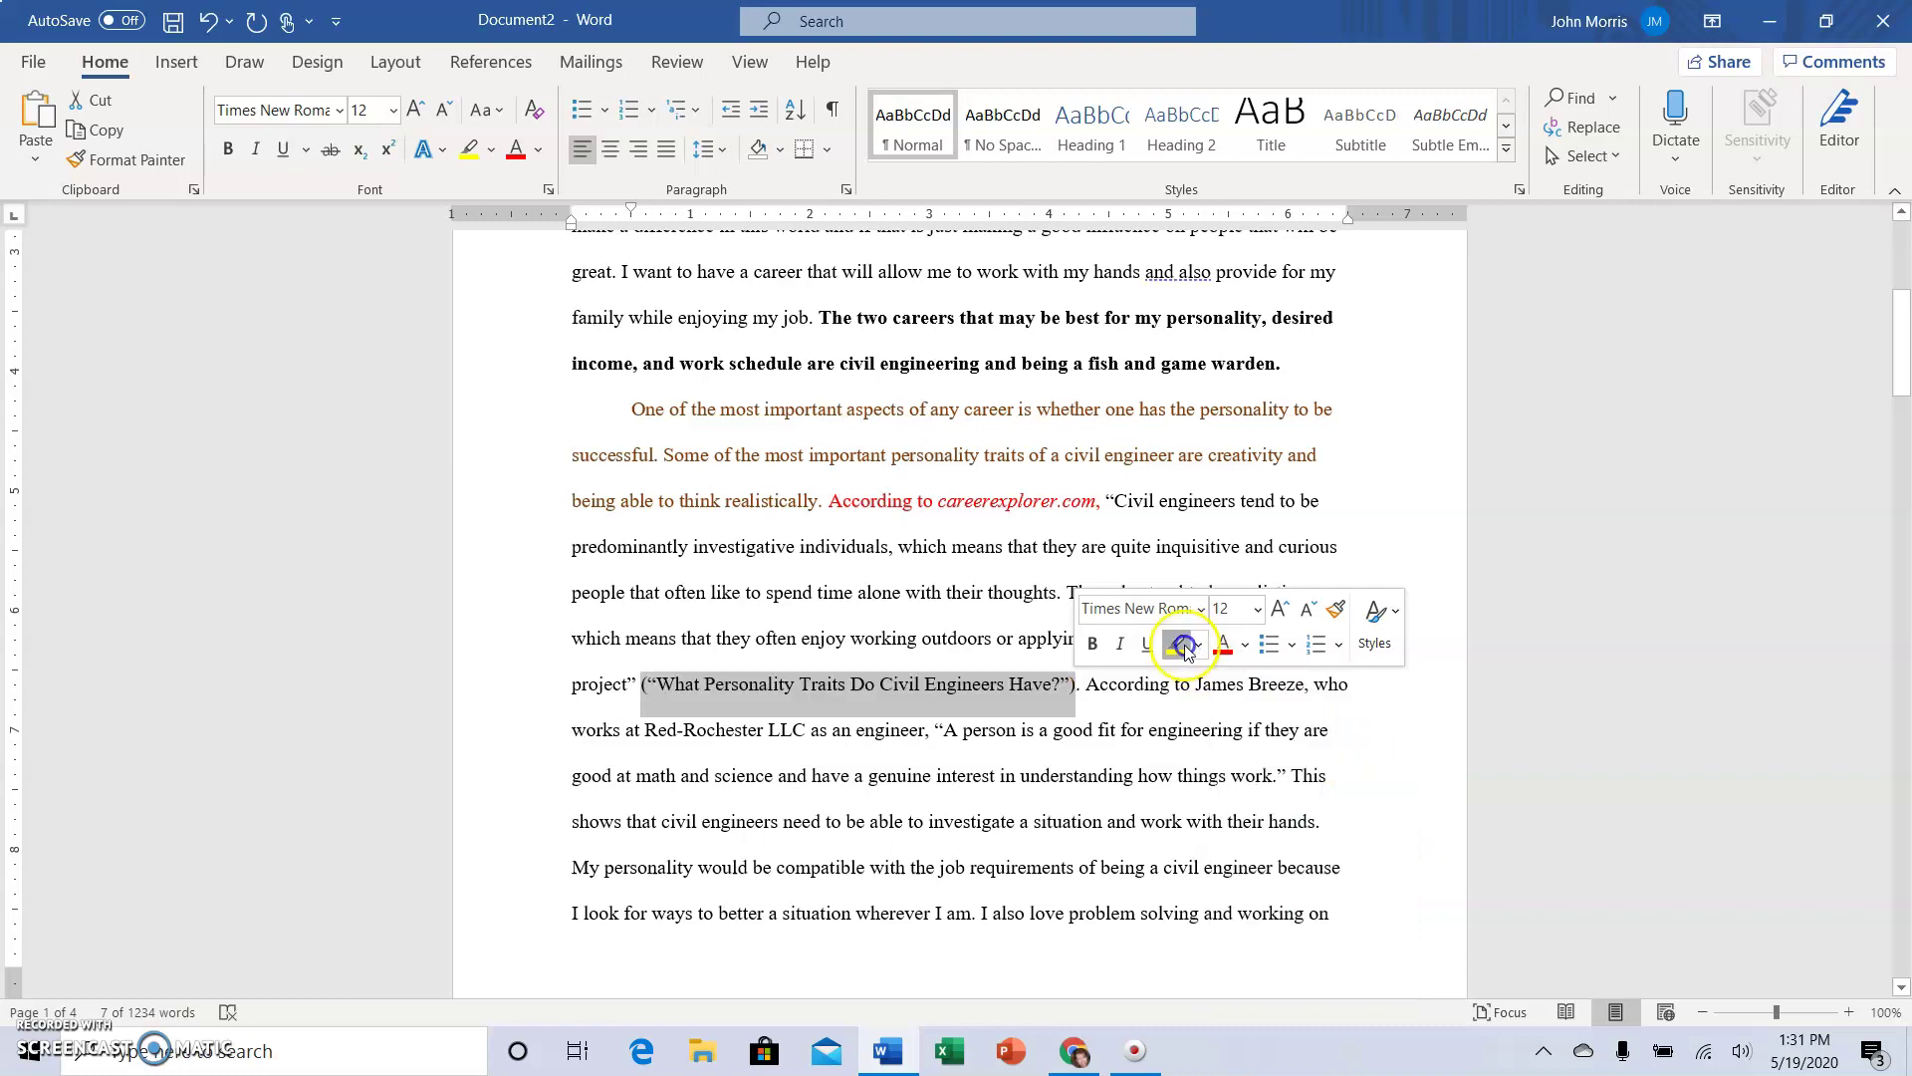
click(995, 727)
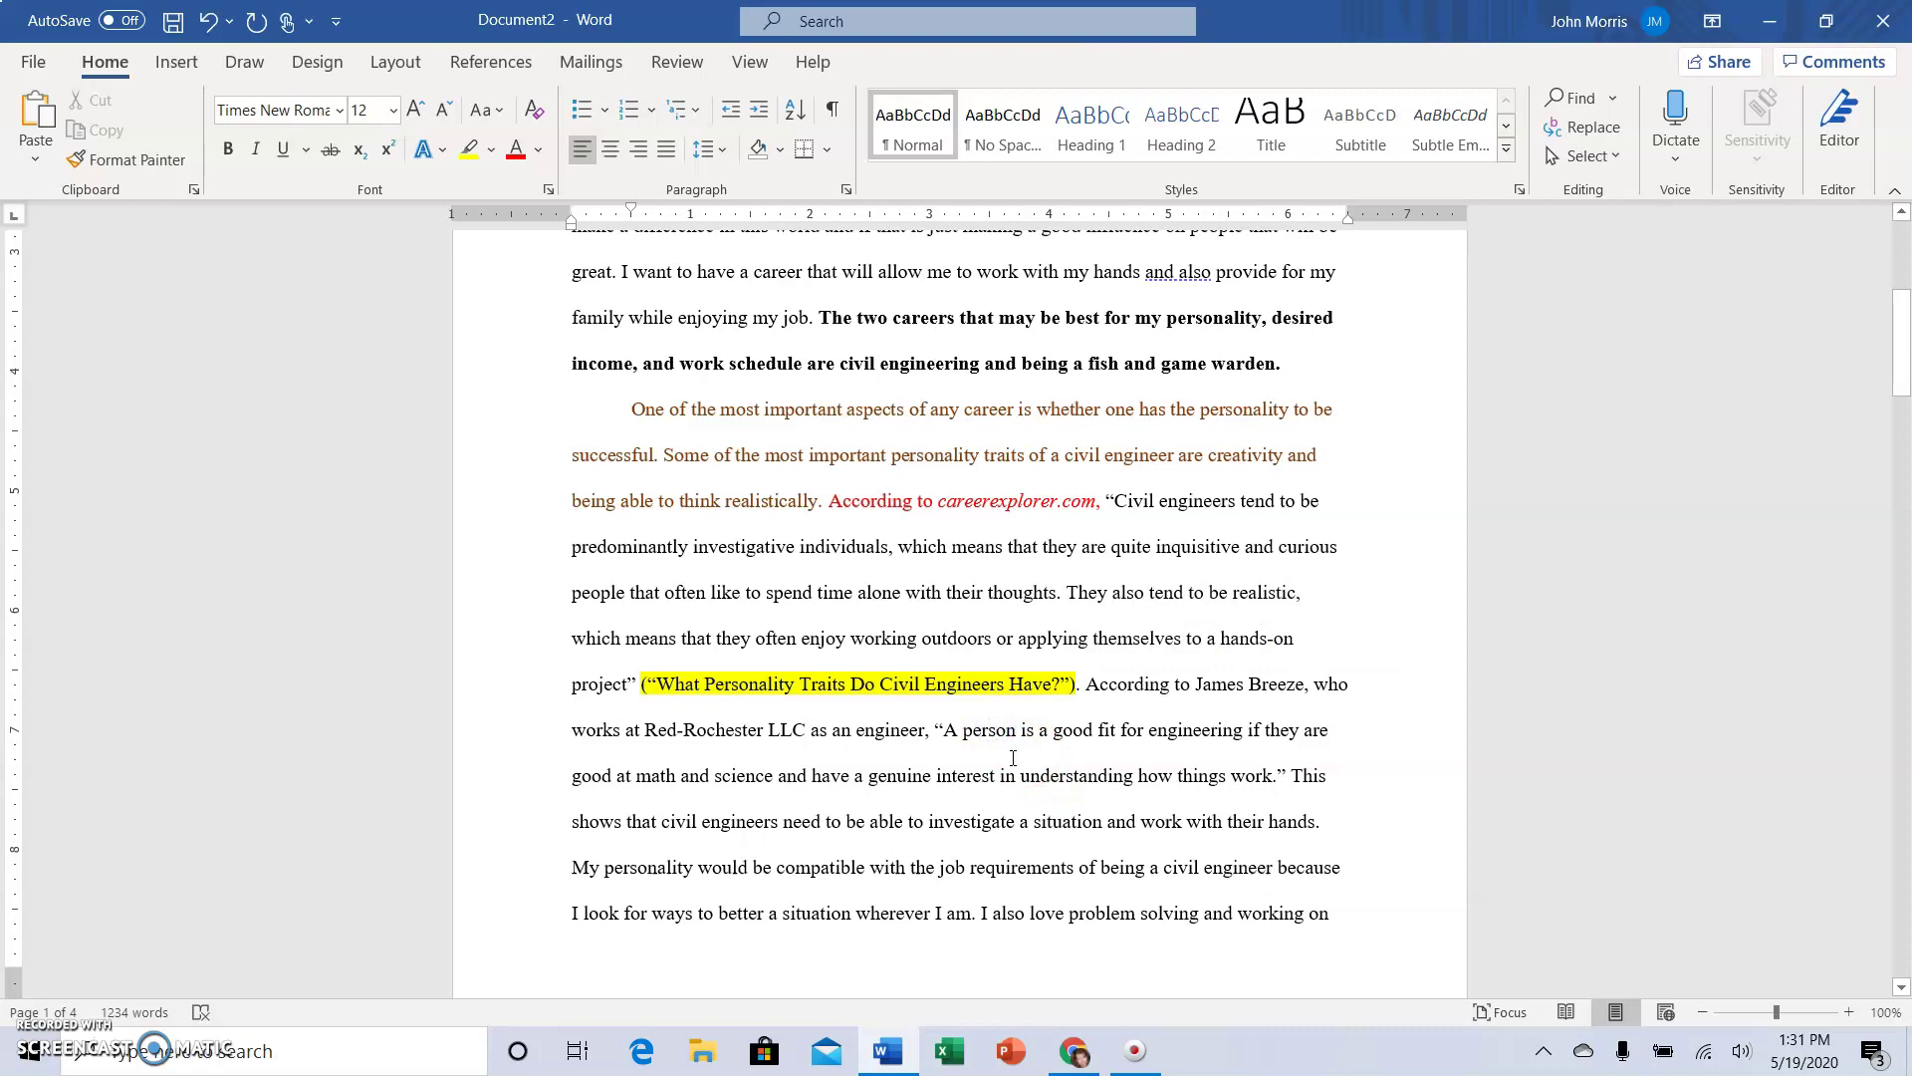
Replace the citation's stray closing single quote with a double quotation mark.
click(1097, 681)
key(BackSpace)
key(BackSpace)
text(")
Make the phrase introducing the Red-Rochester LLC engineer's quote red.
drag(1085, 683, 931, 725)
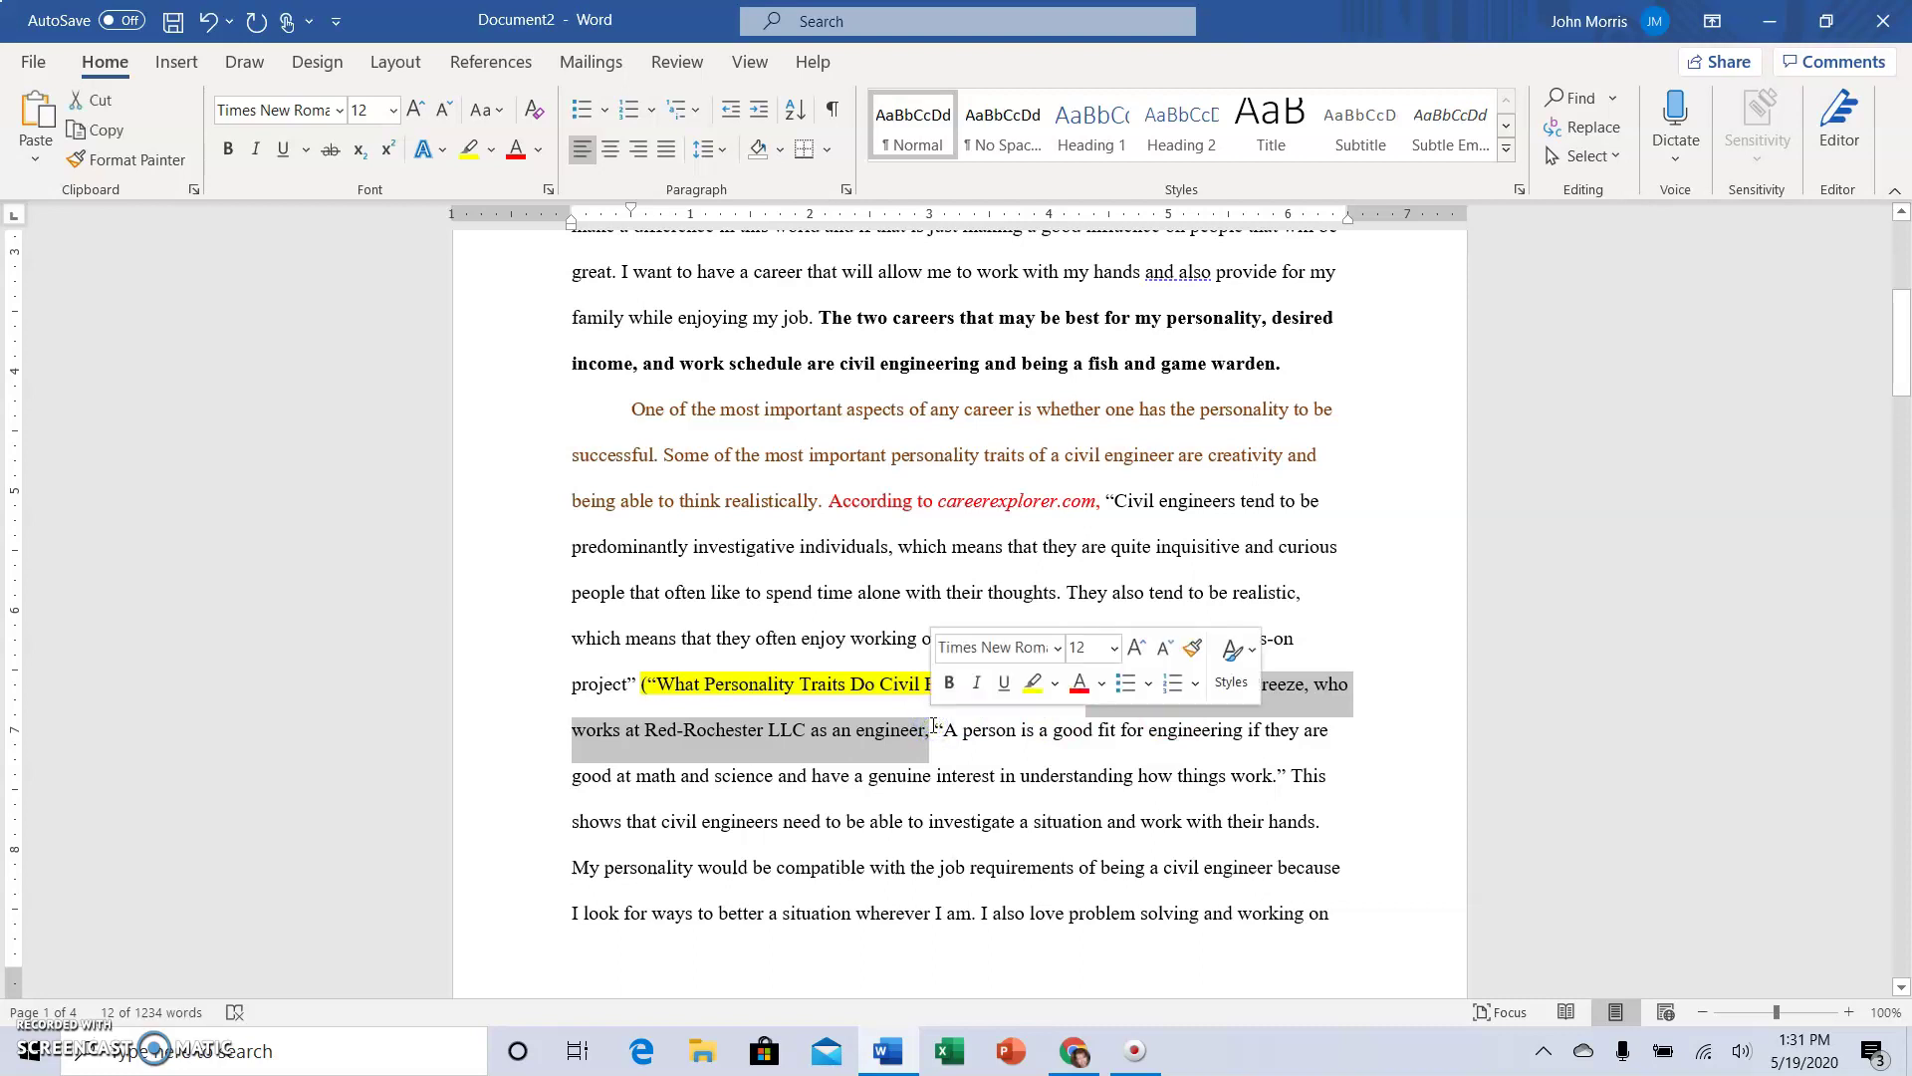
click(1080, 683)
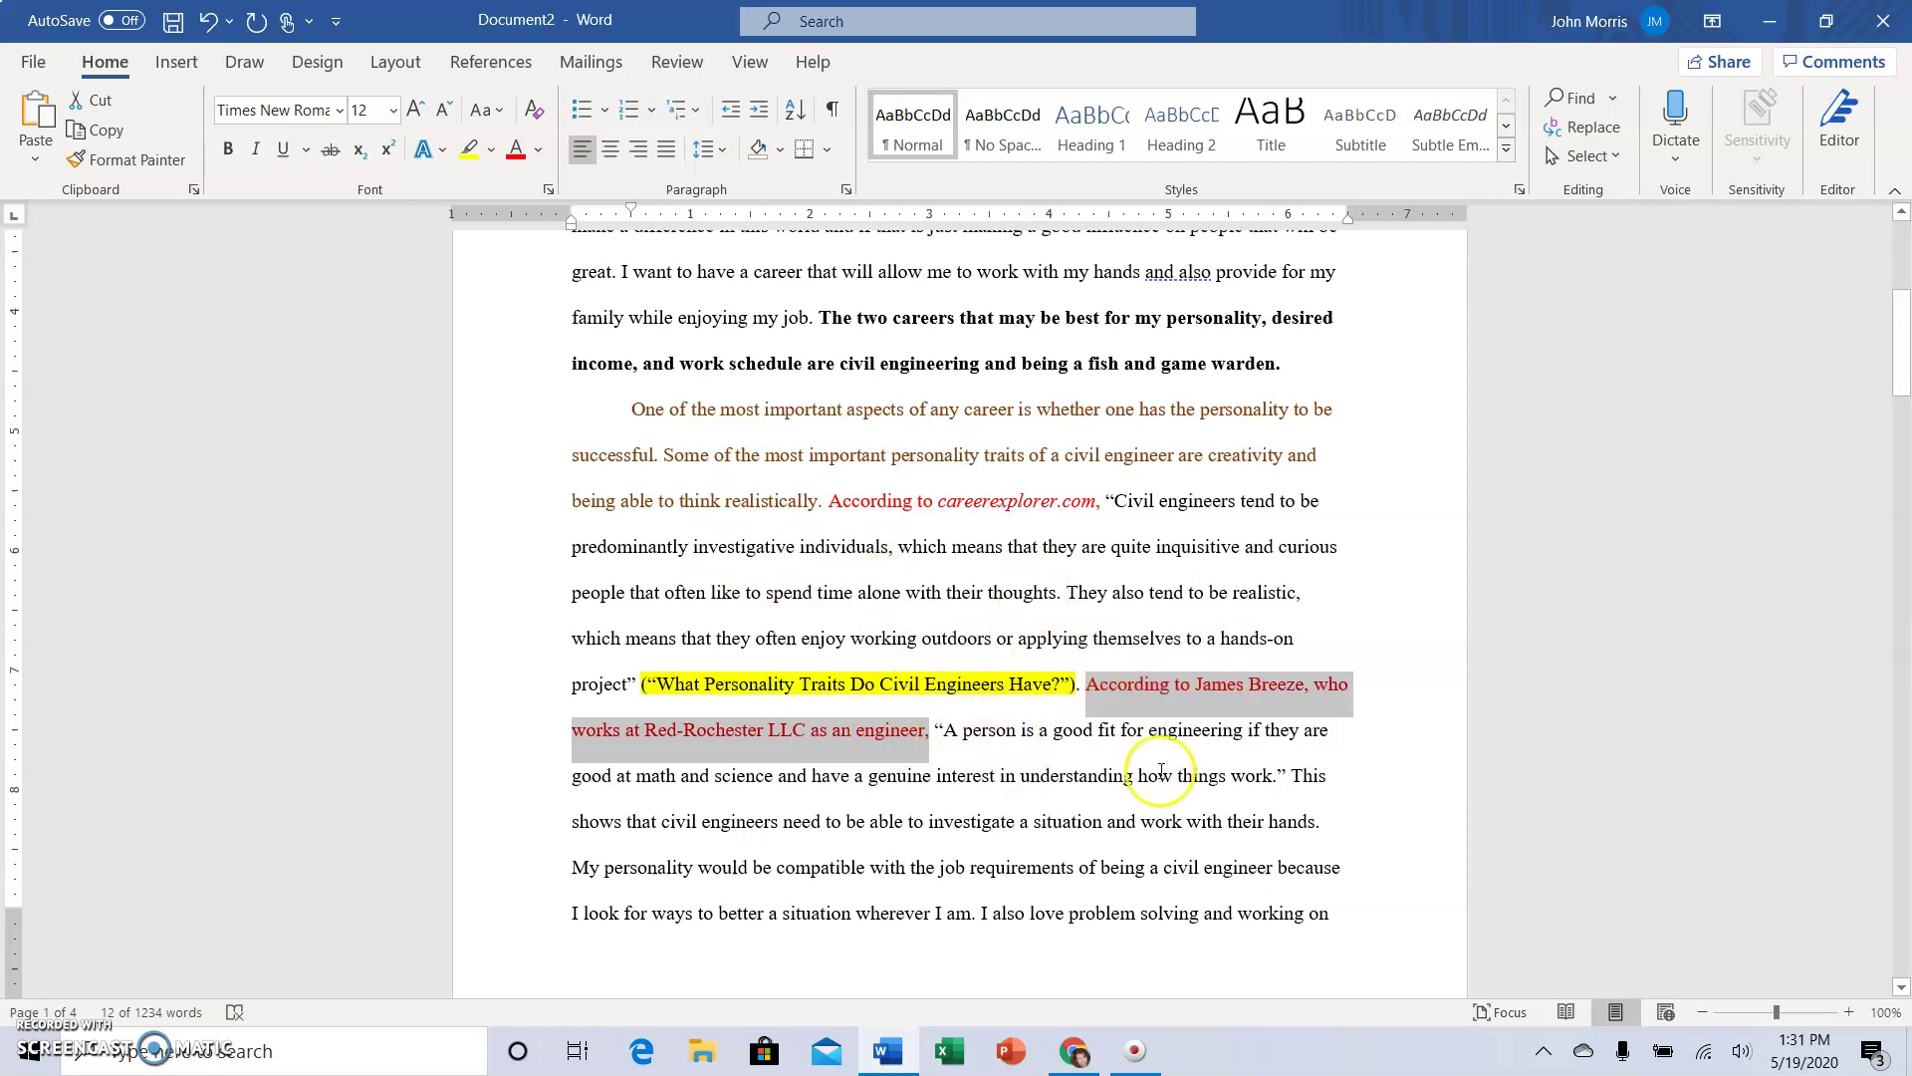
scroll(1026, 713, down, 1)
click(1026, 713)
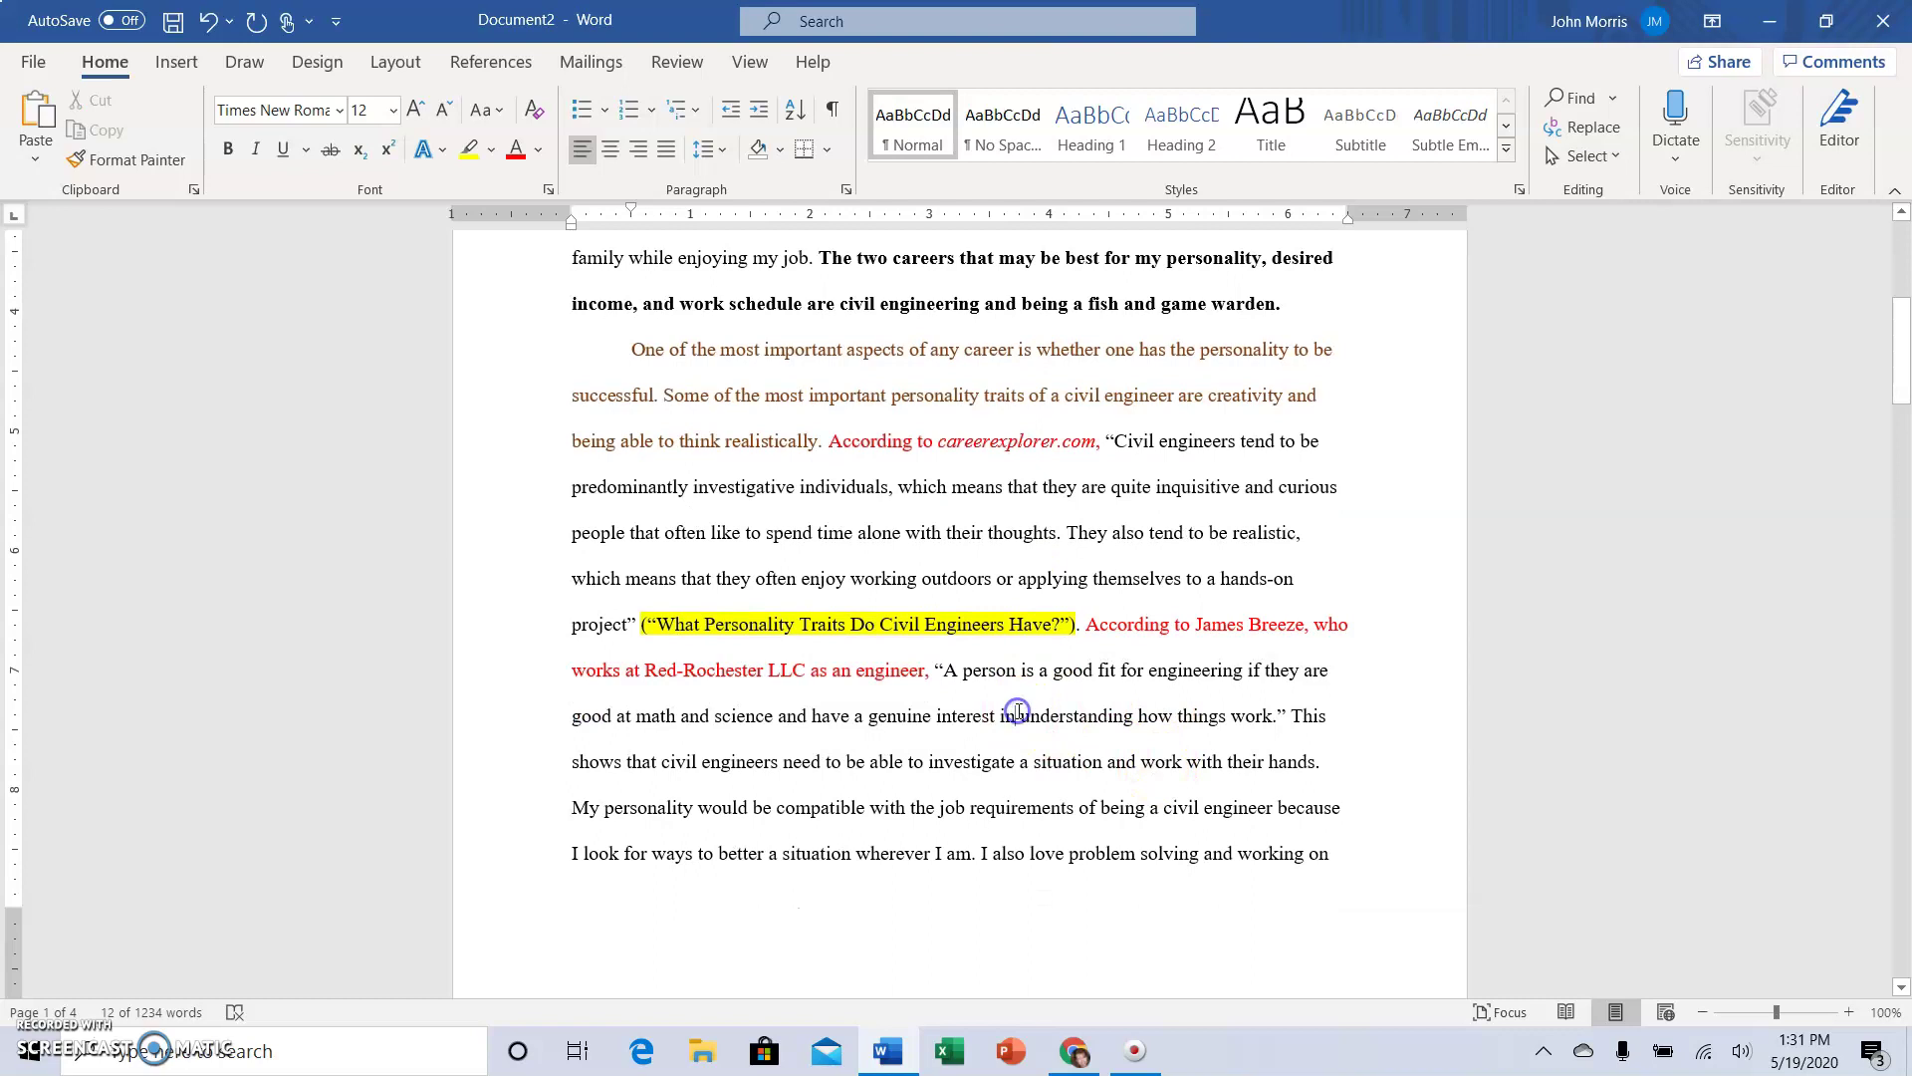
Make 'This shows that civil engineers need to… work with their hands.' green.
click(942, 667)
drag(942, 667, 958, 672)
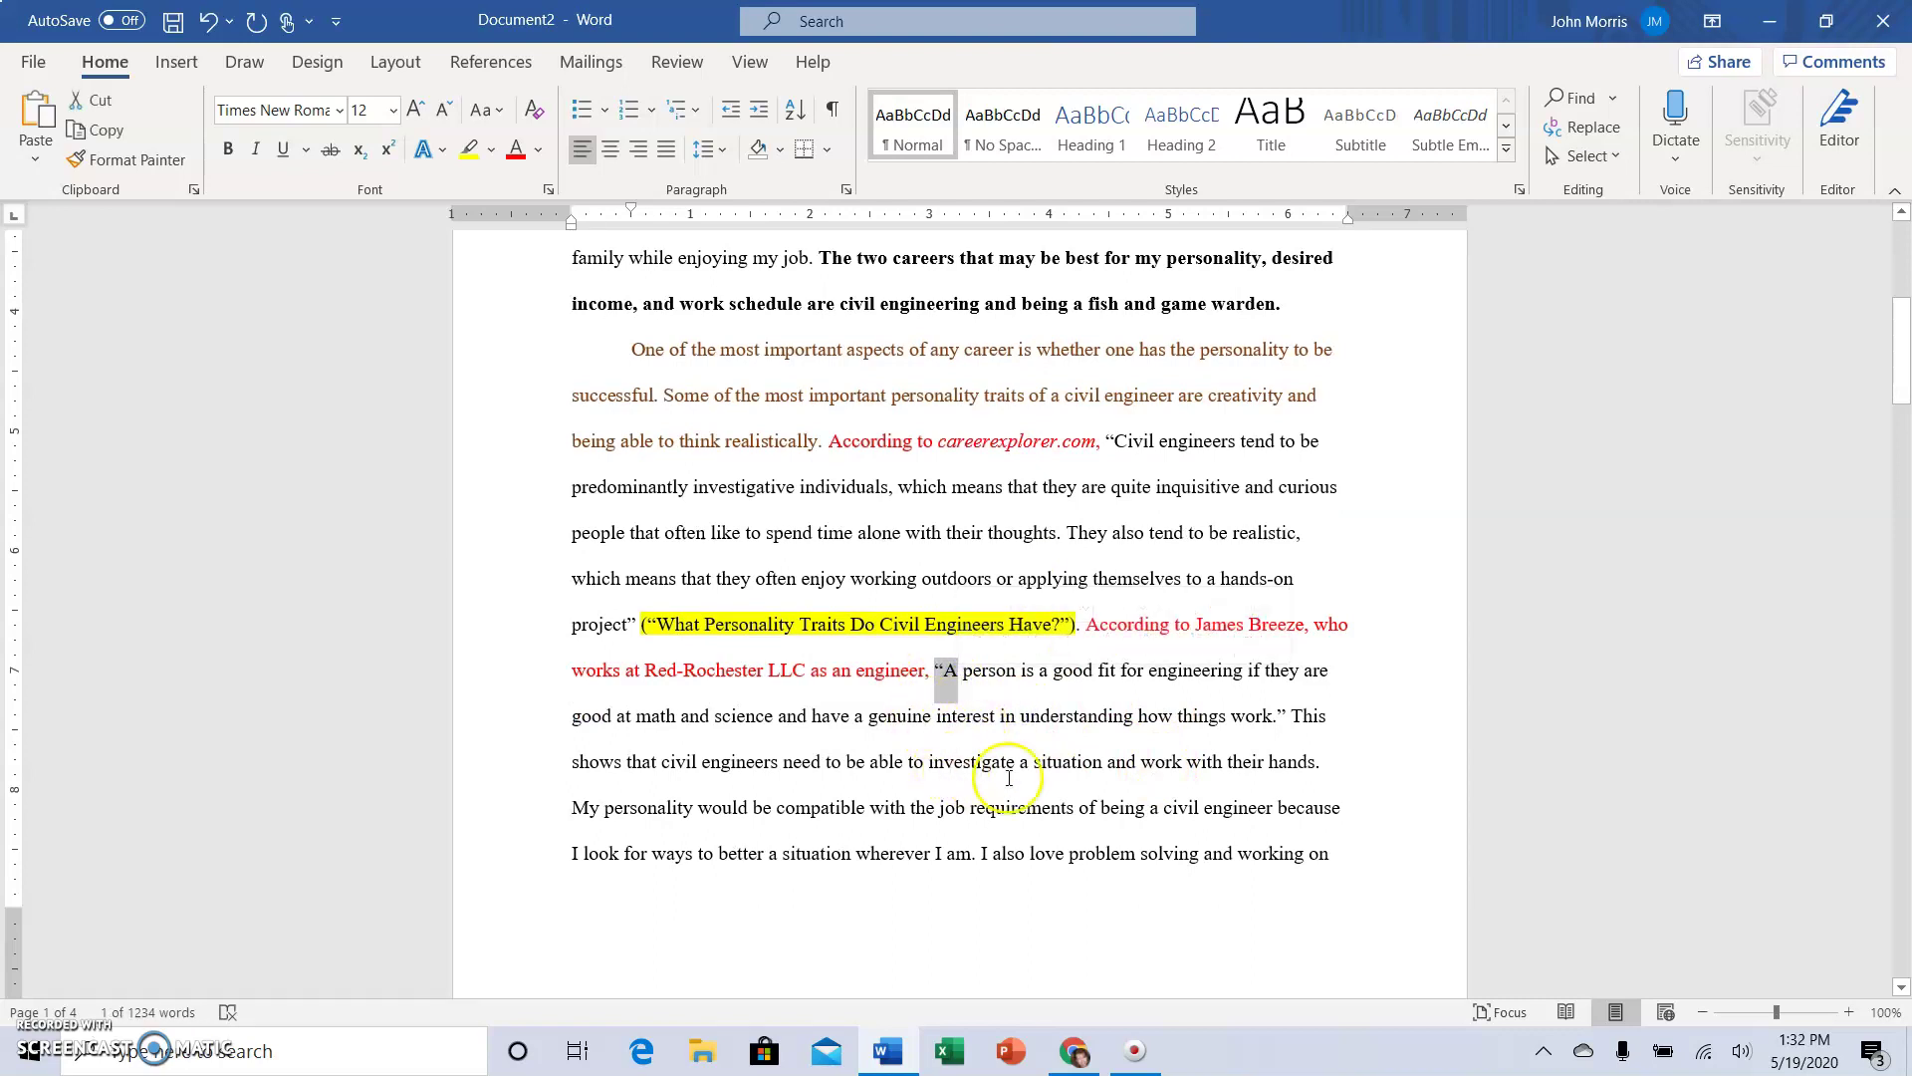
click(1085, 677)
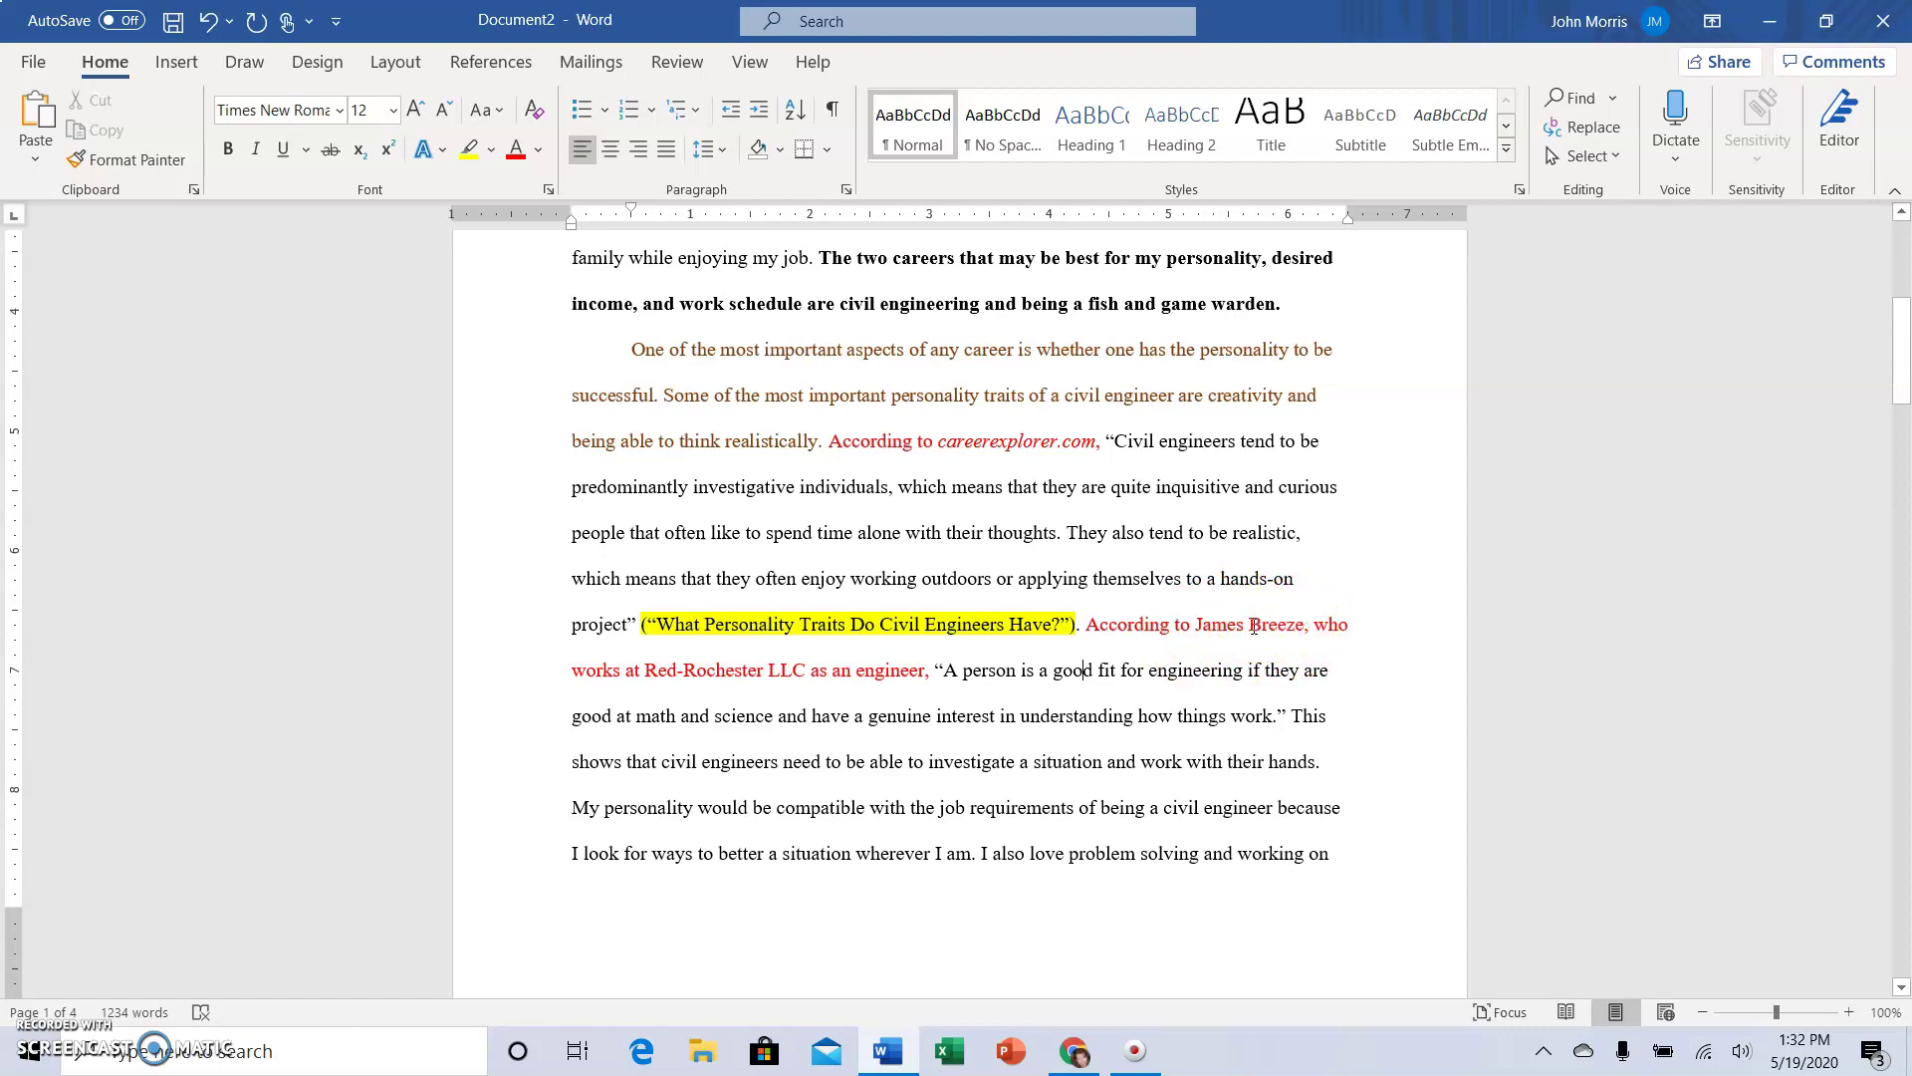
click(1086, 671)
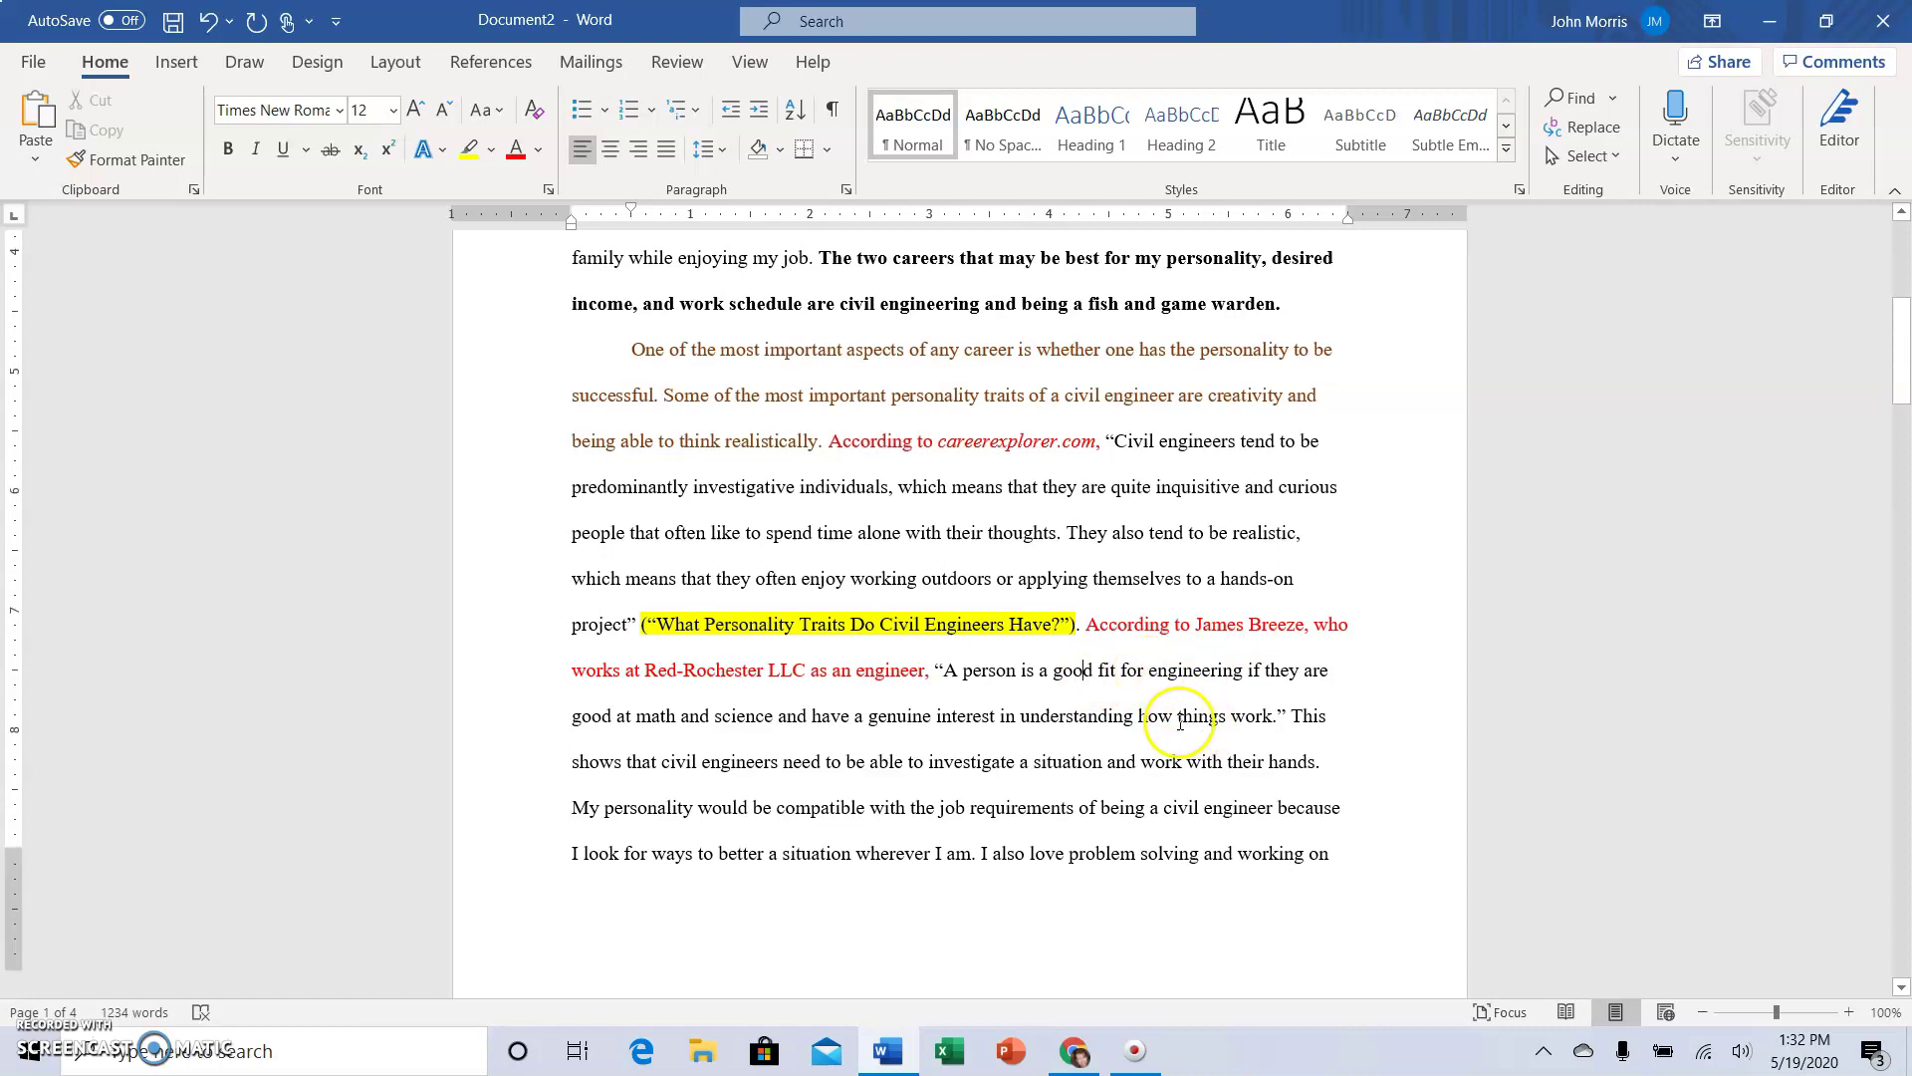
scroll(1190, 712, down, 1)
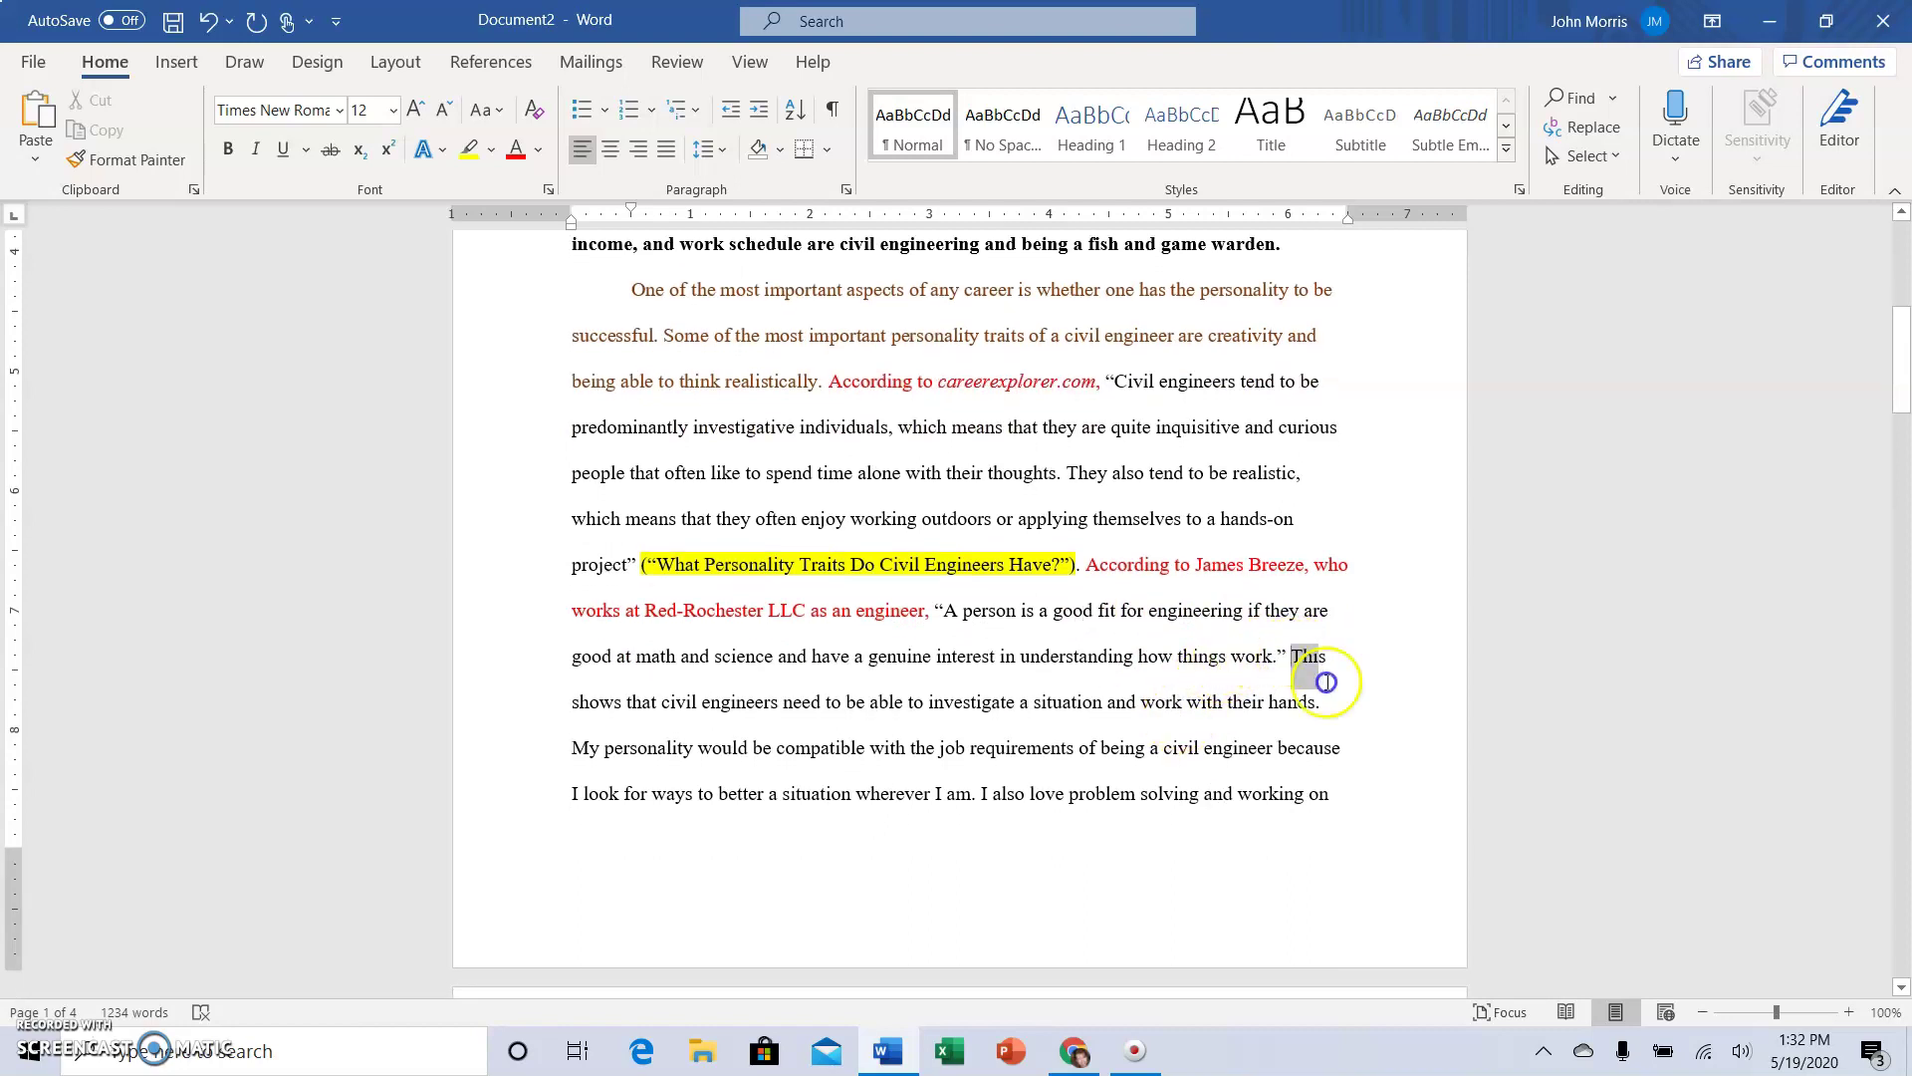
drag(1292, 655, 1323, 706)
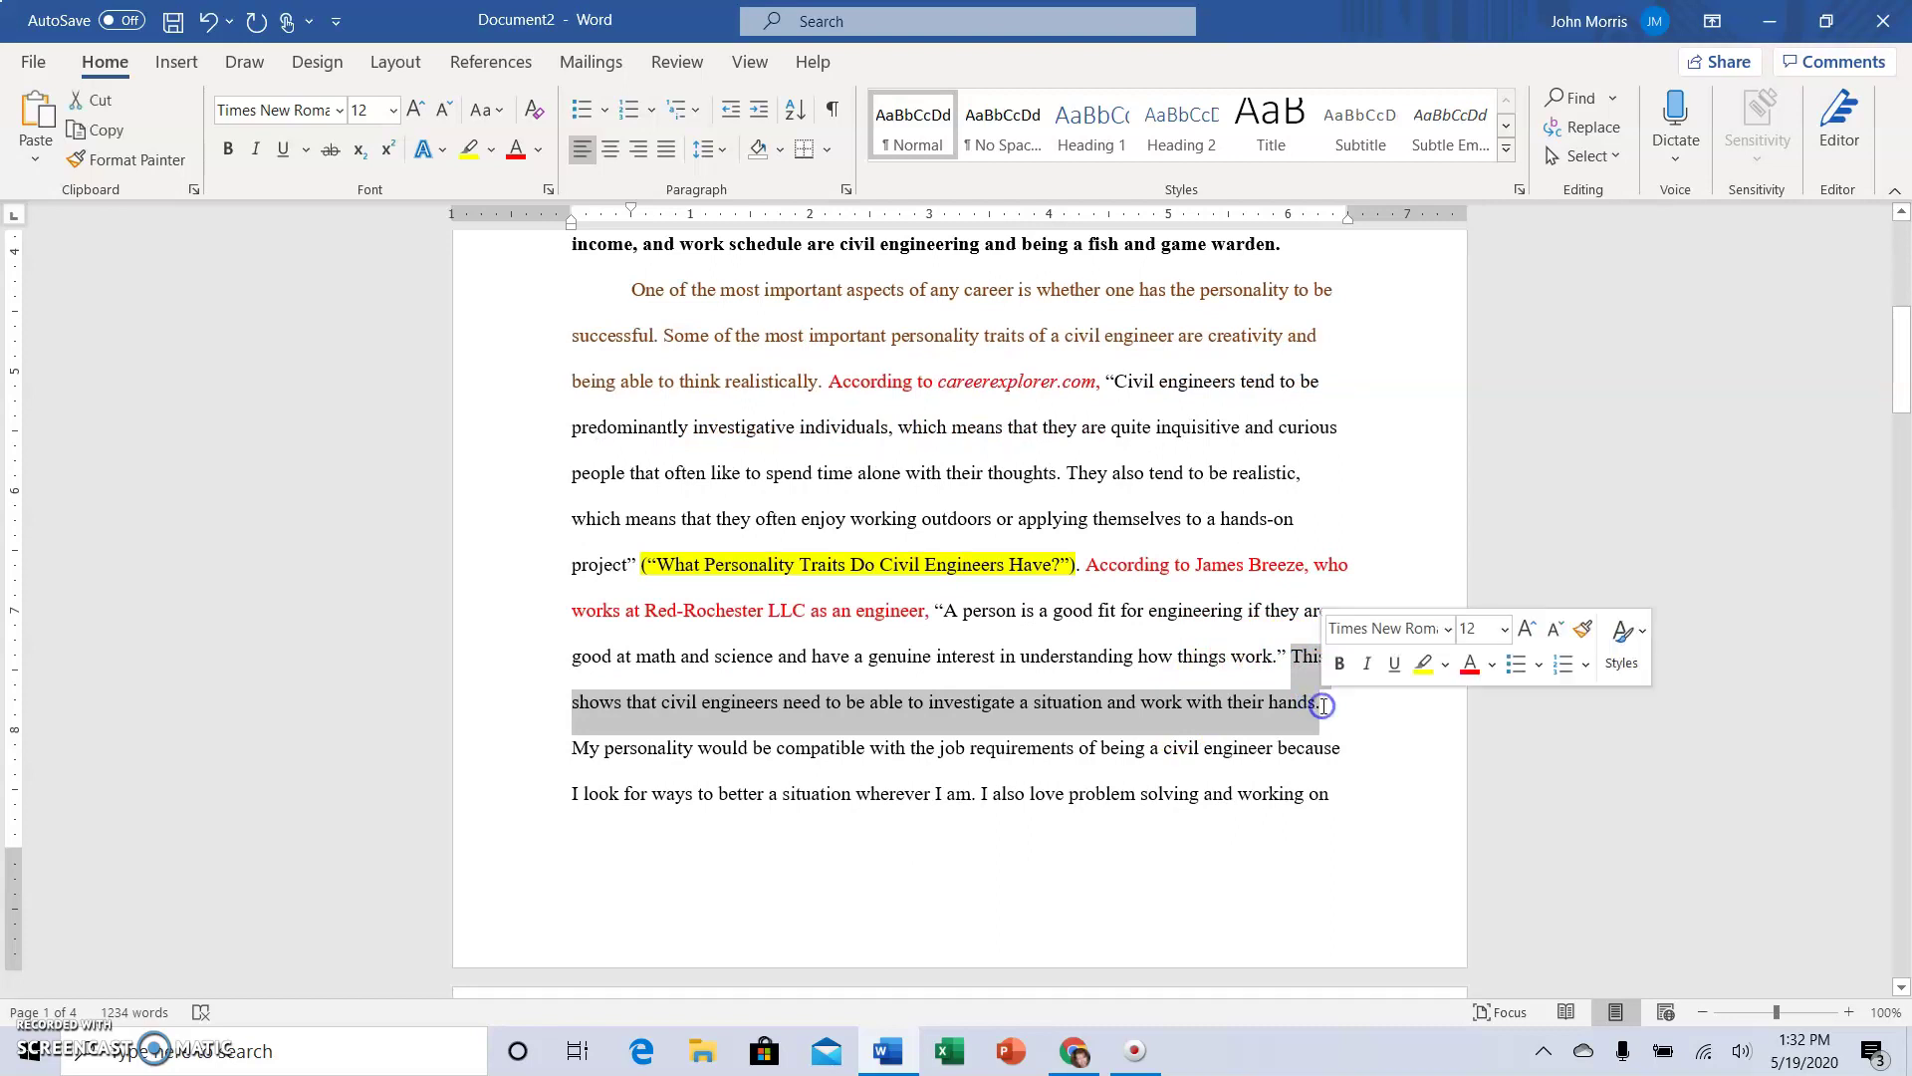
click(1492, 669)
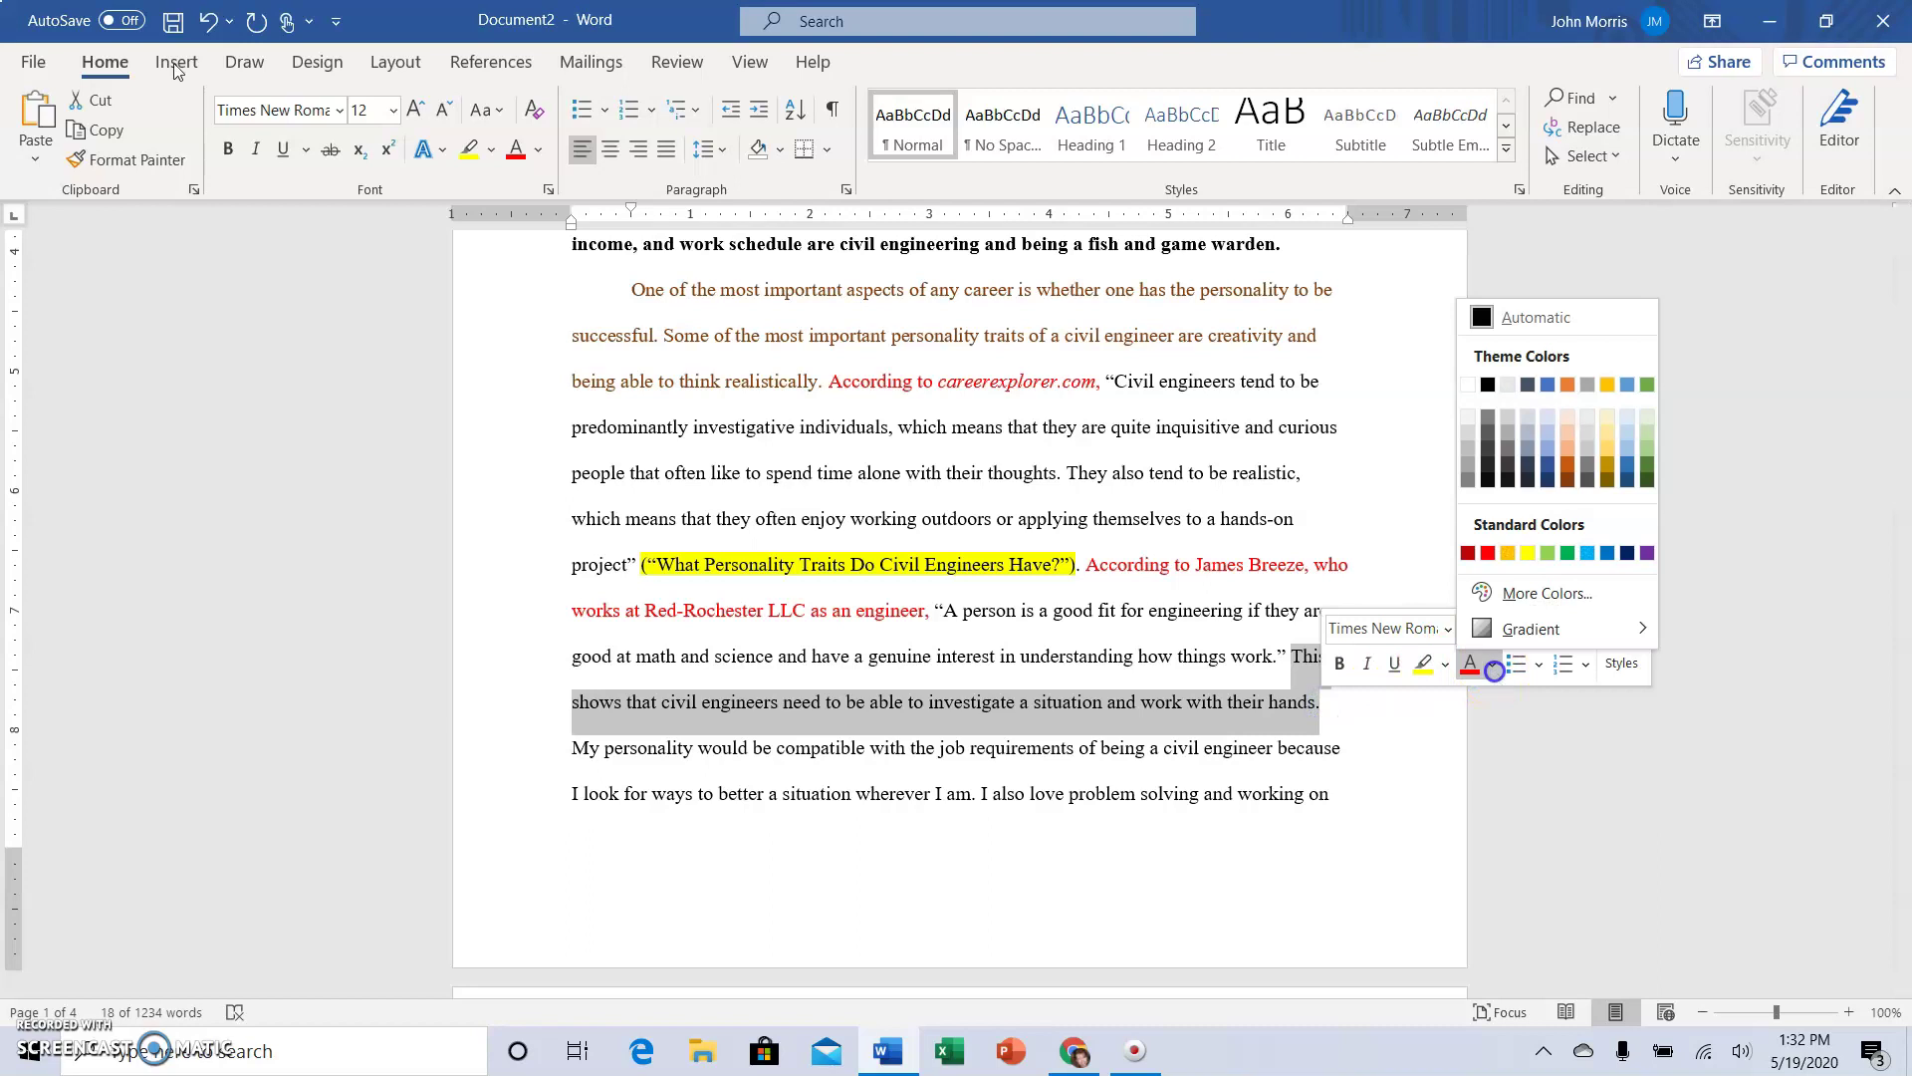
click(1567, 554)
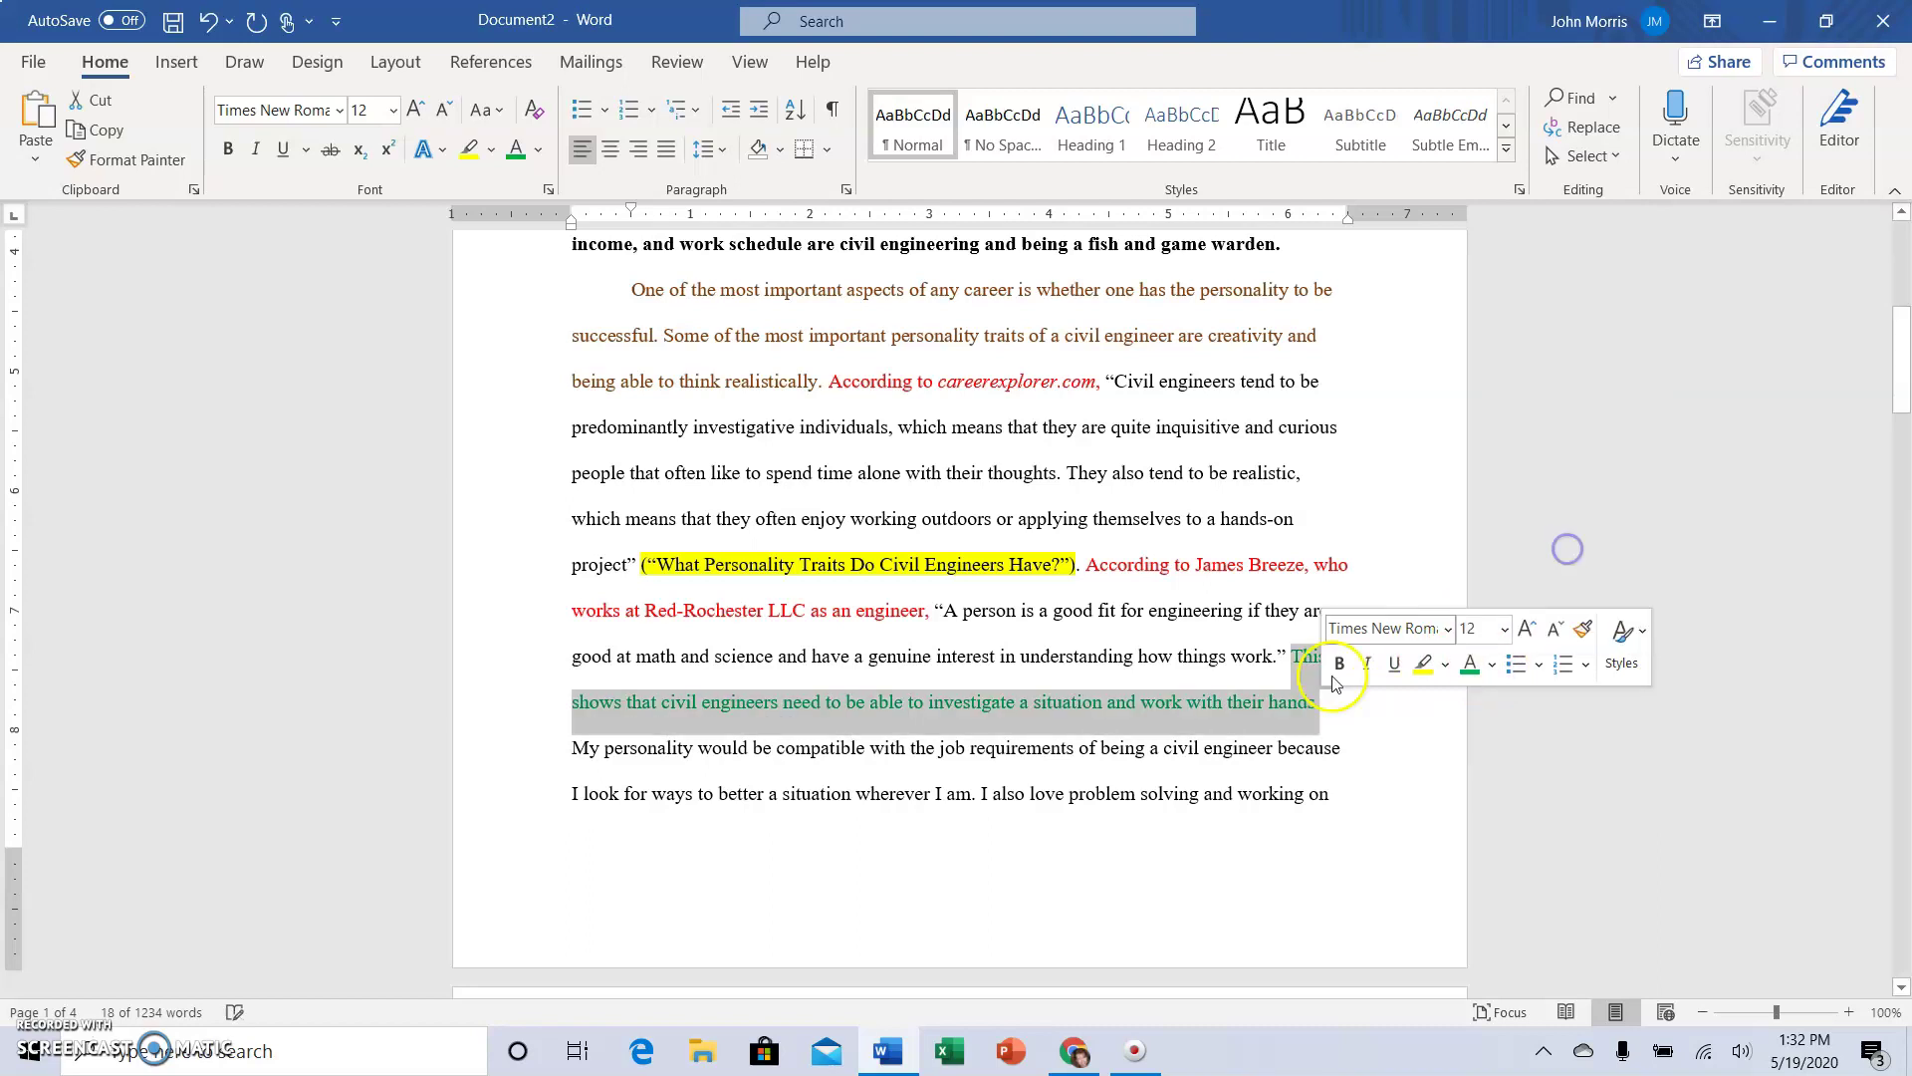
click(1150, 747)
scroll(1132, 700, down, 2)
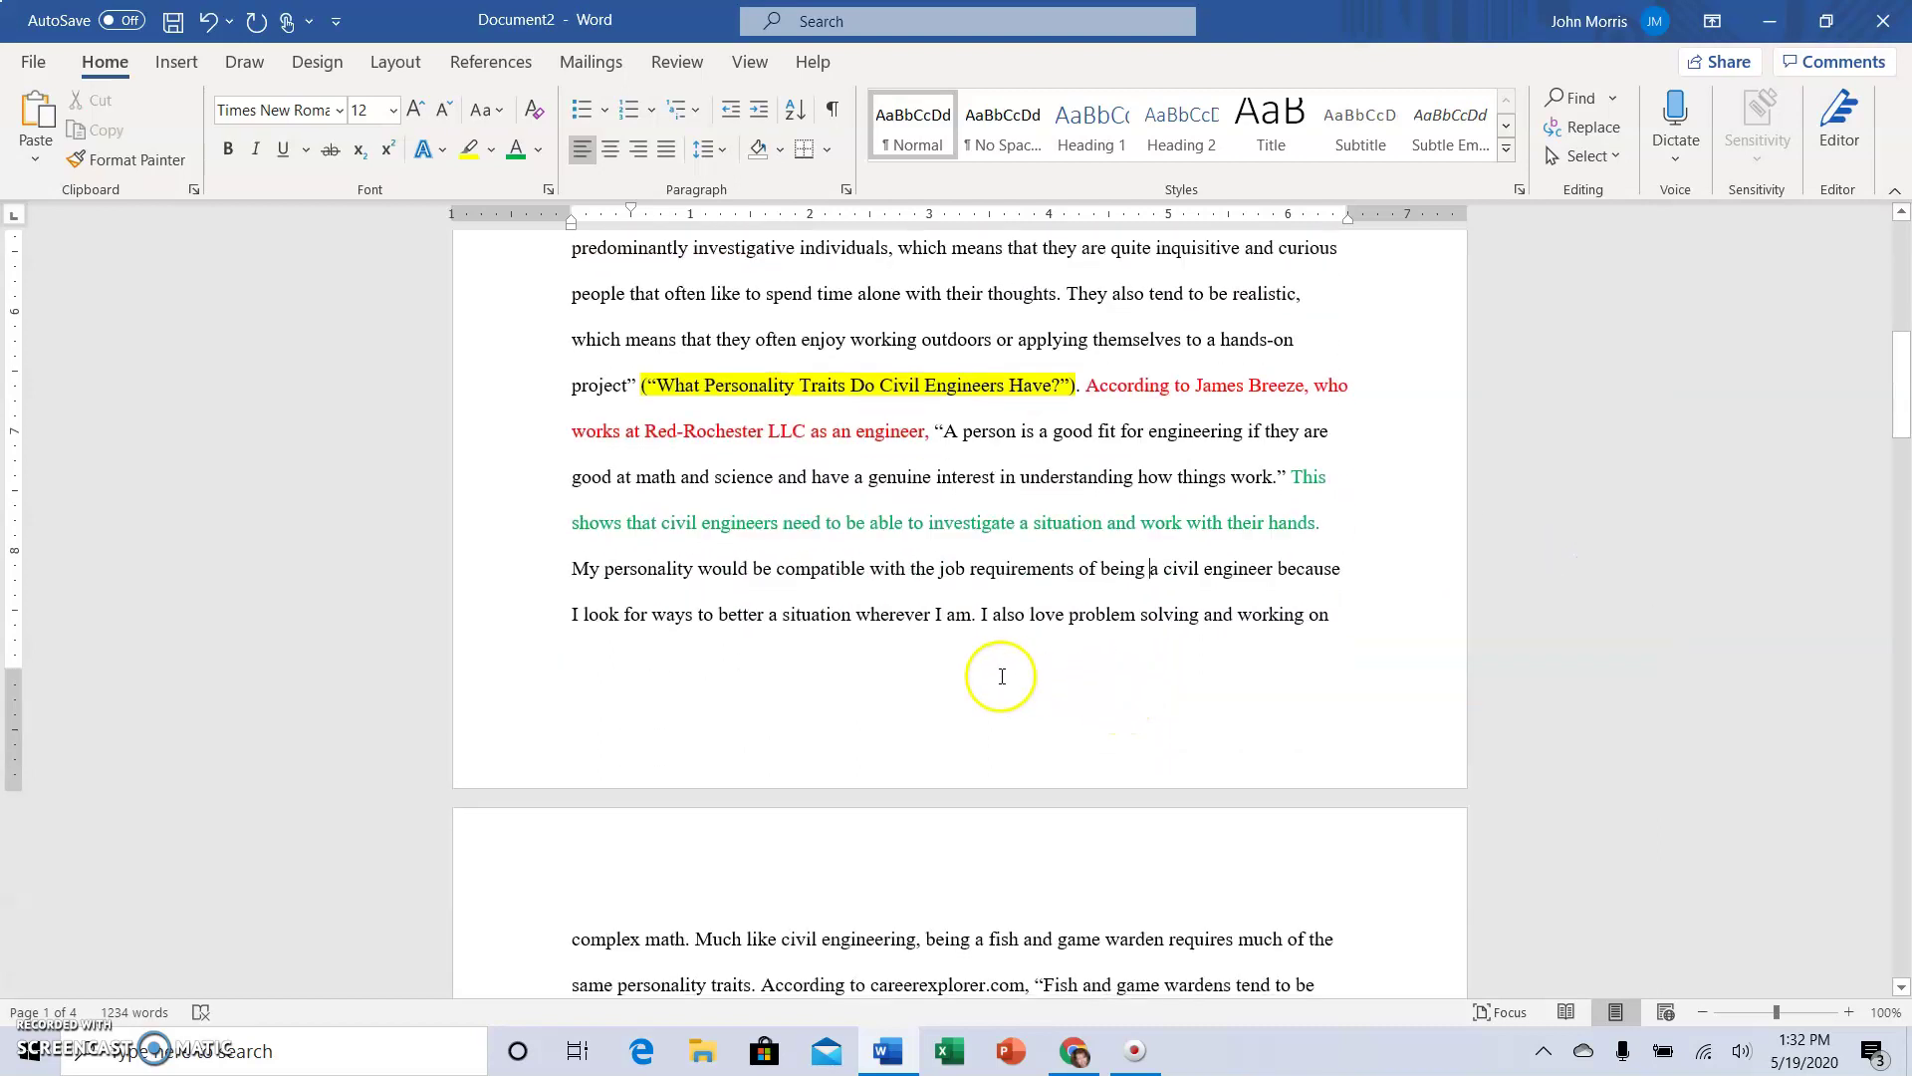
scroll(857, 628, down, 1)
Apply Orange, Darker to the passage spanning the page break, 'My personality…' through 'complex math.'.
drag(570, 509, 976, 570)
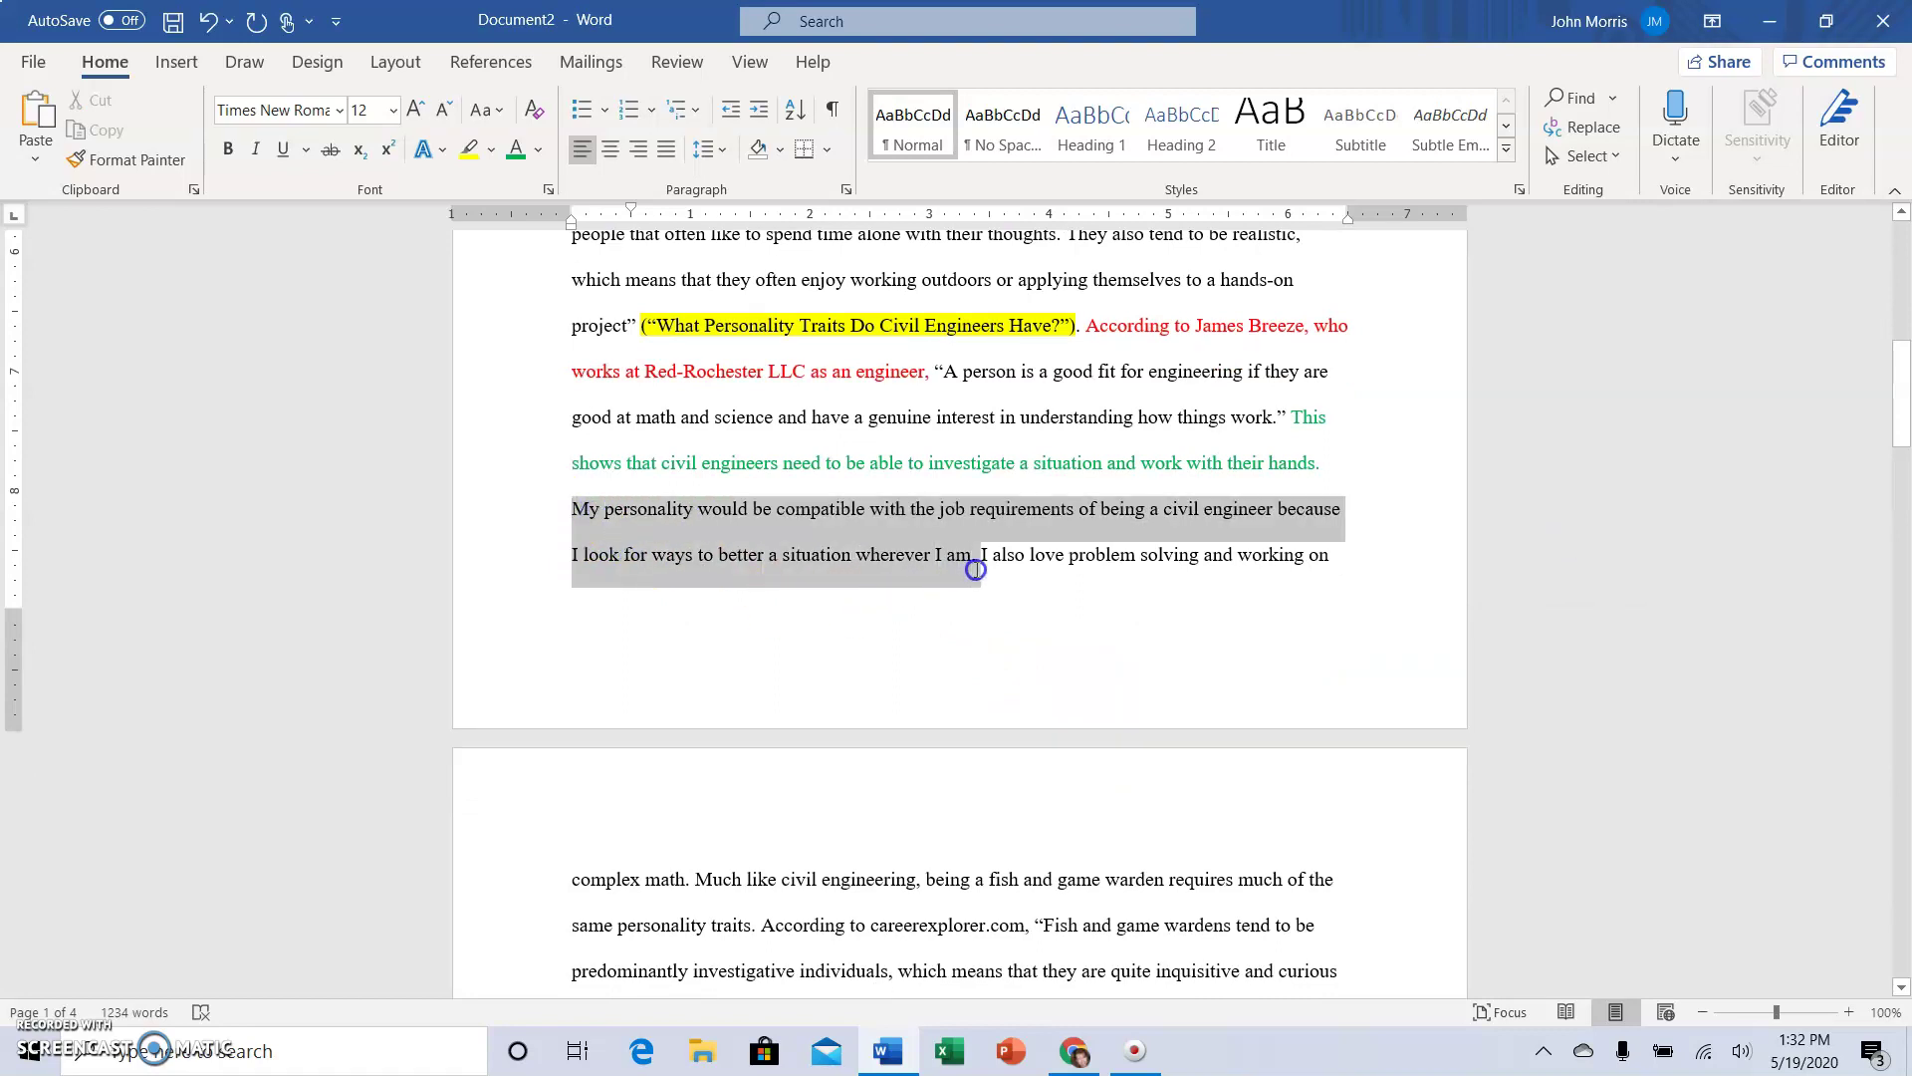
drag(976, 570, 695, 871)
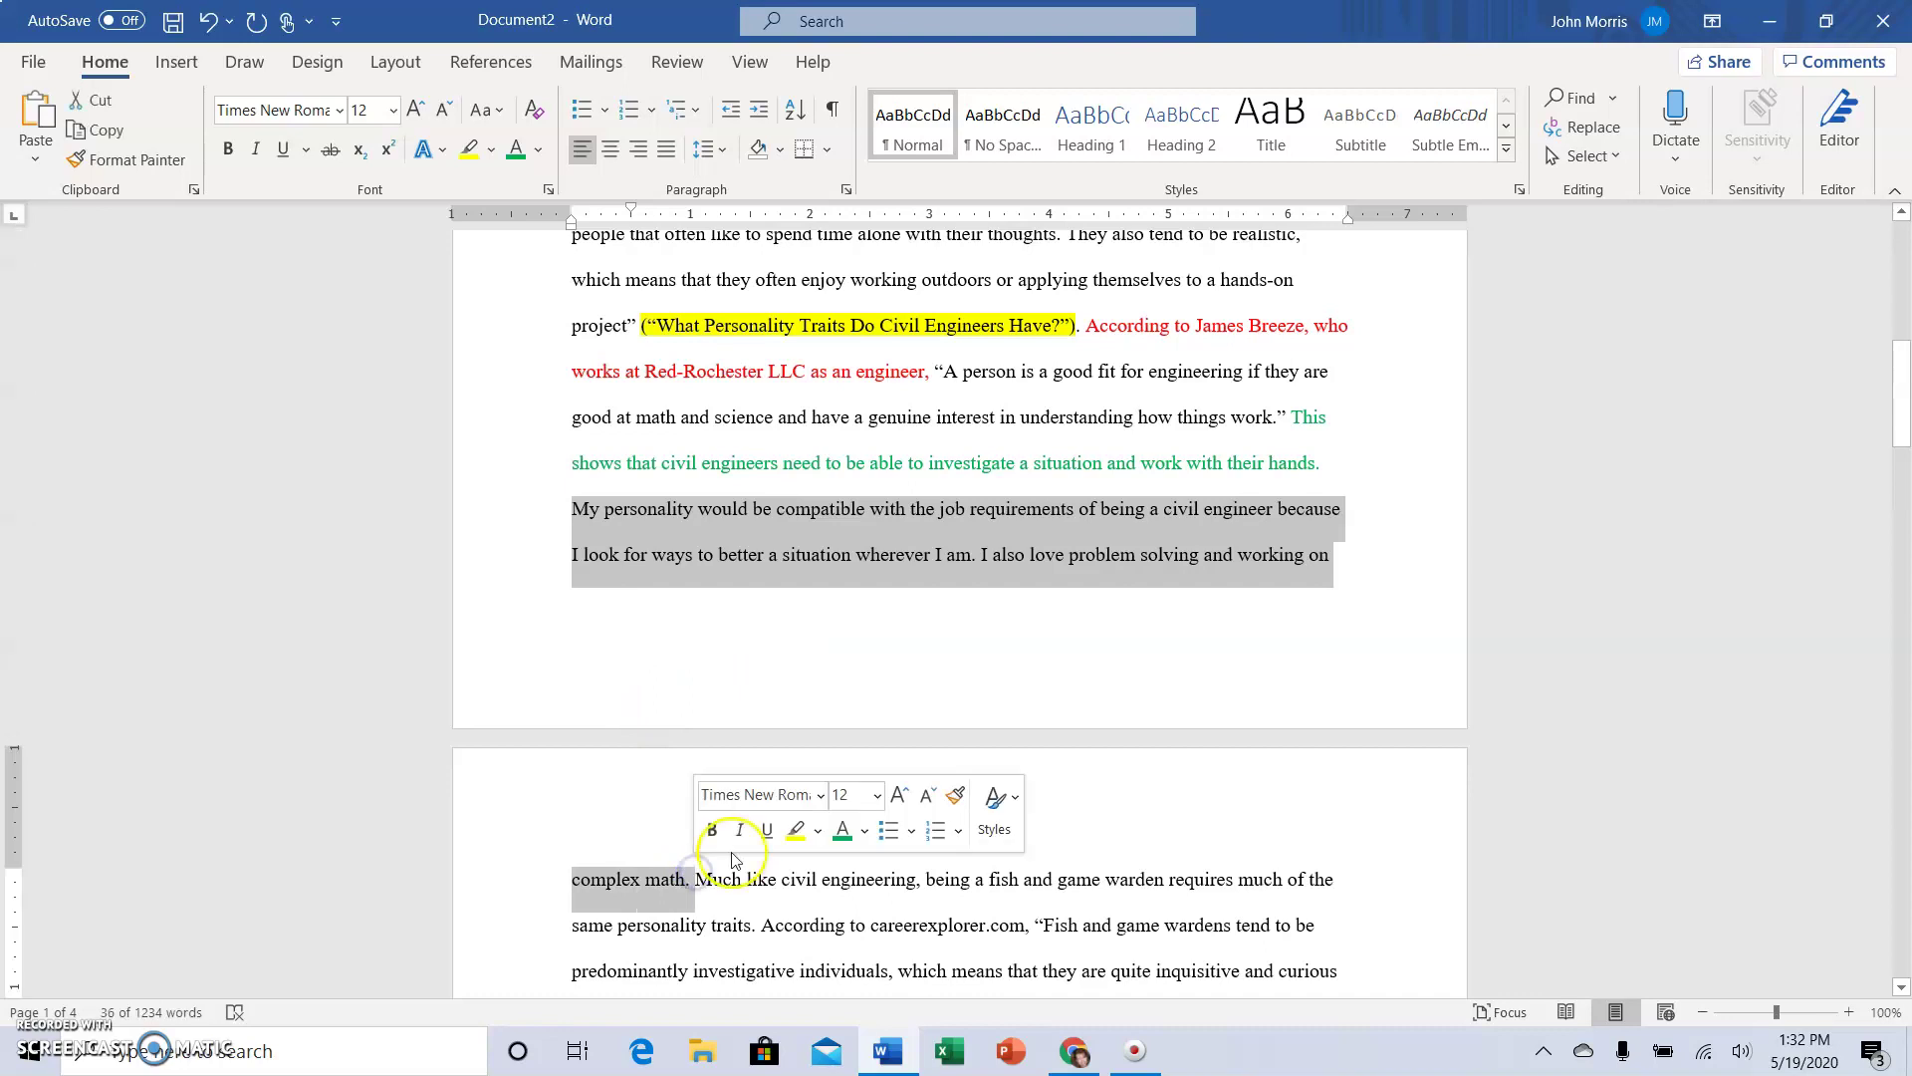
click(861, 829)
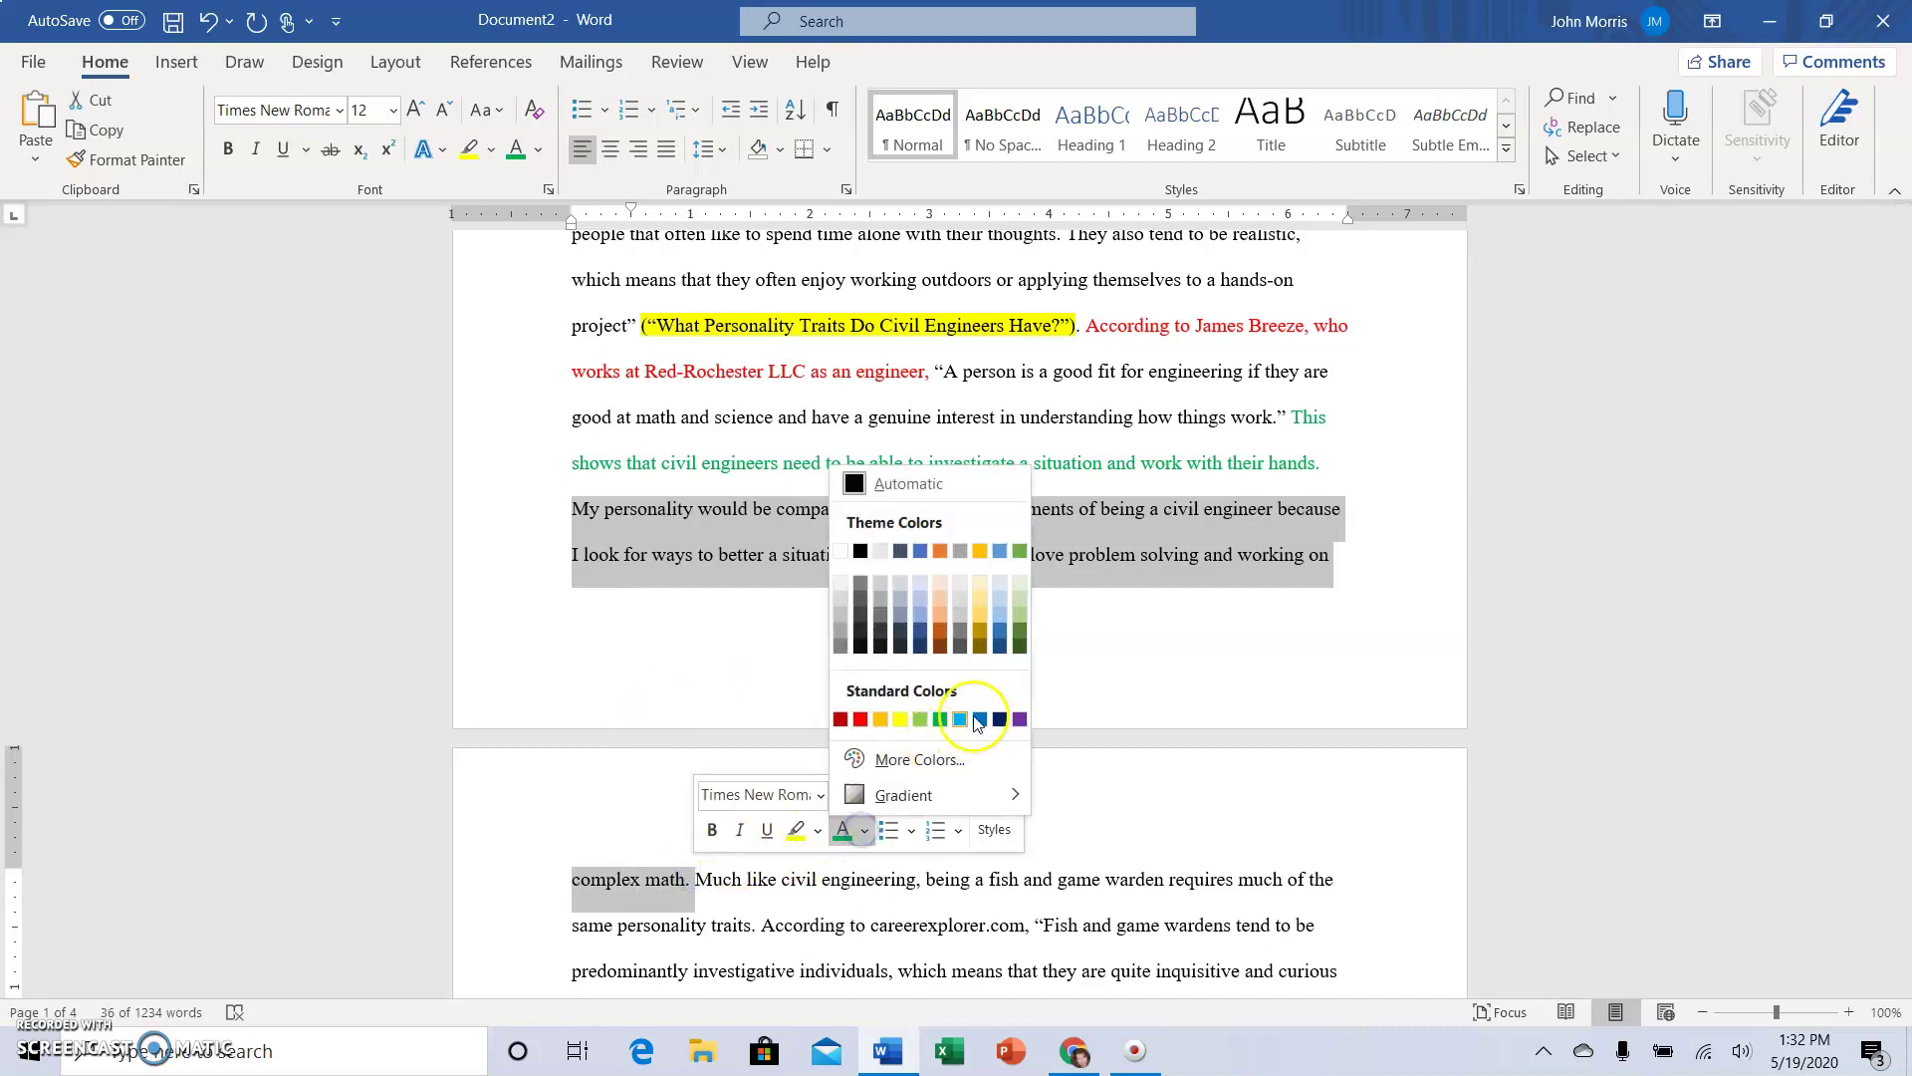
click(938, 649)
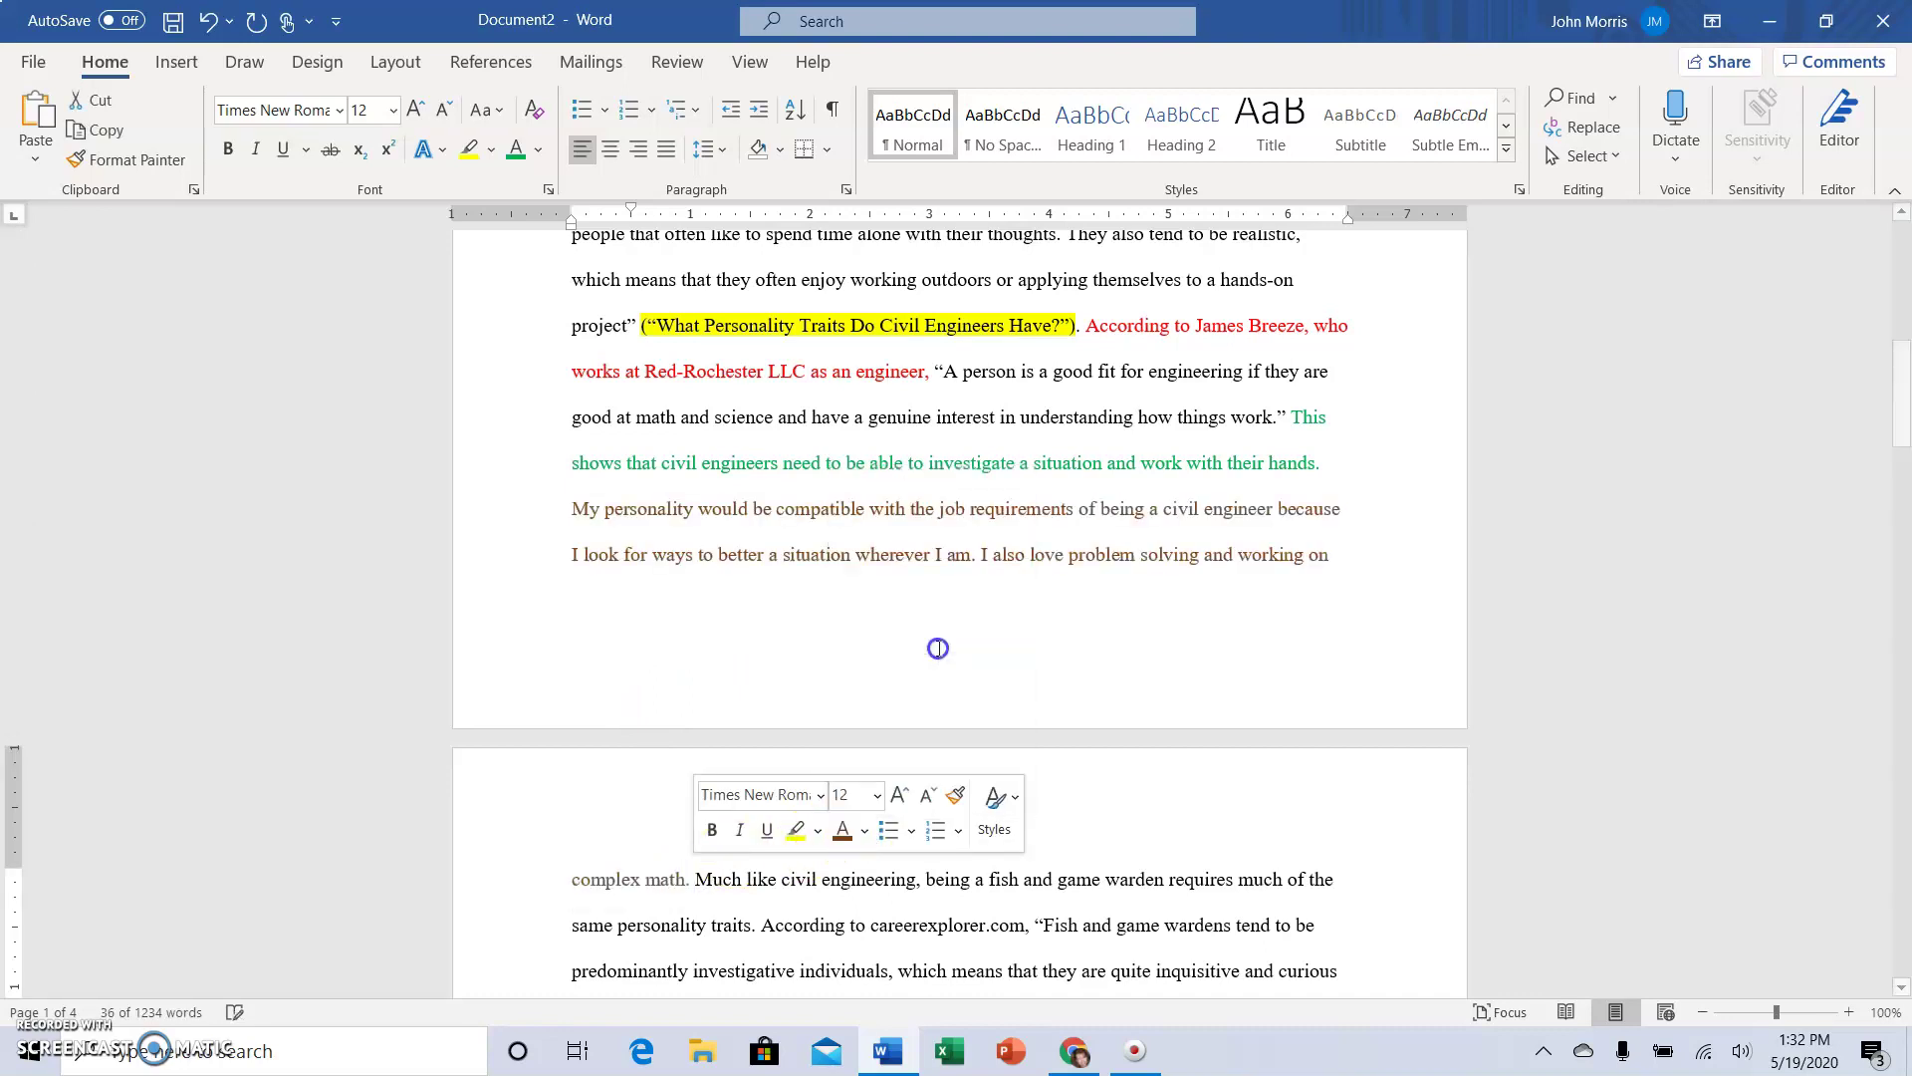
click(1100, 737)
scroll(1106, 742, down, 2)
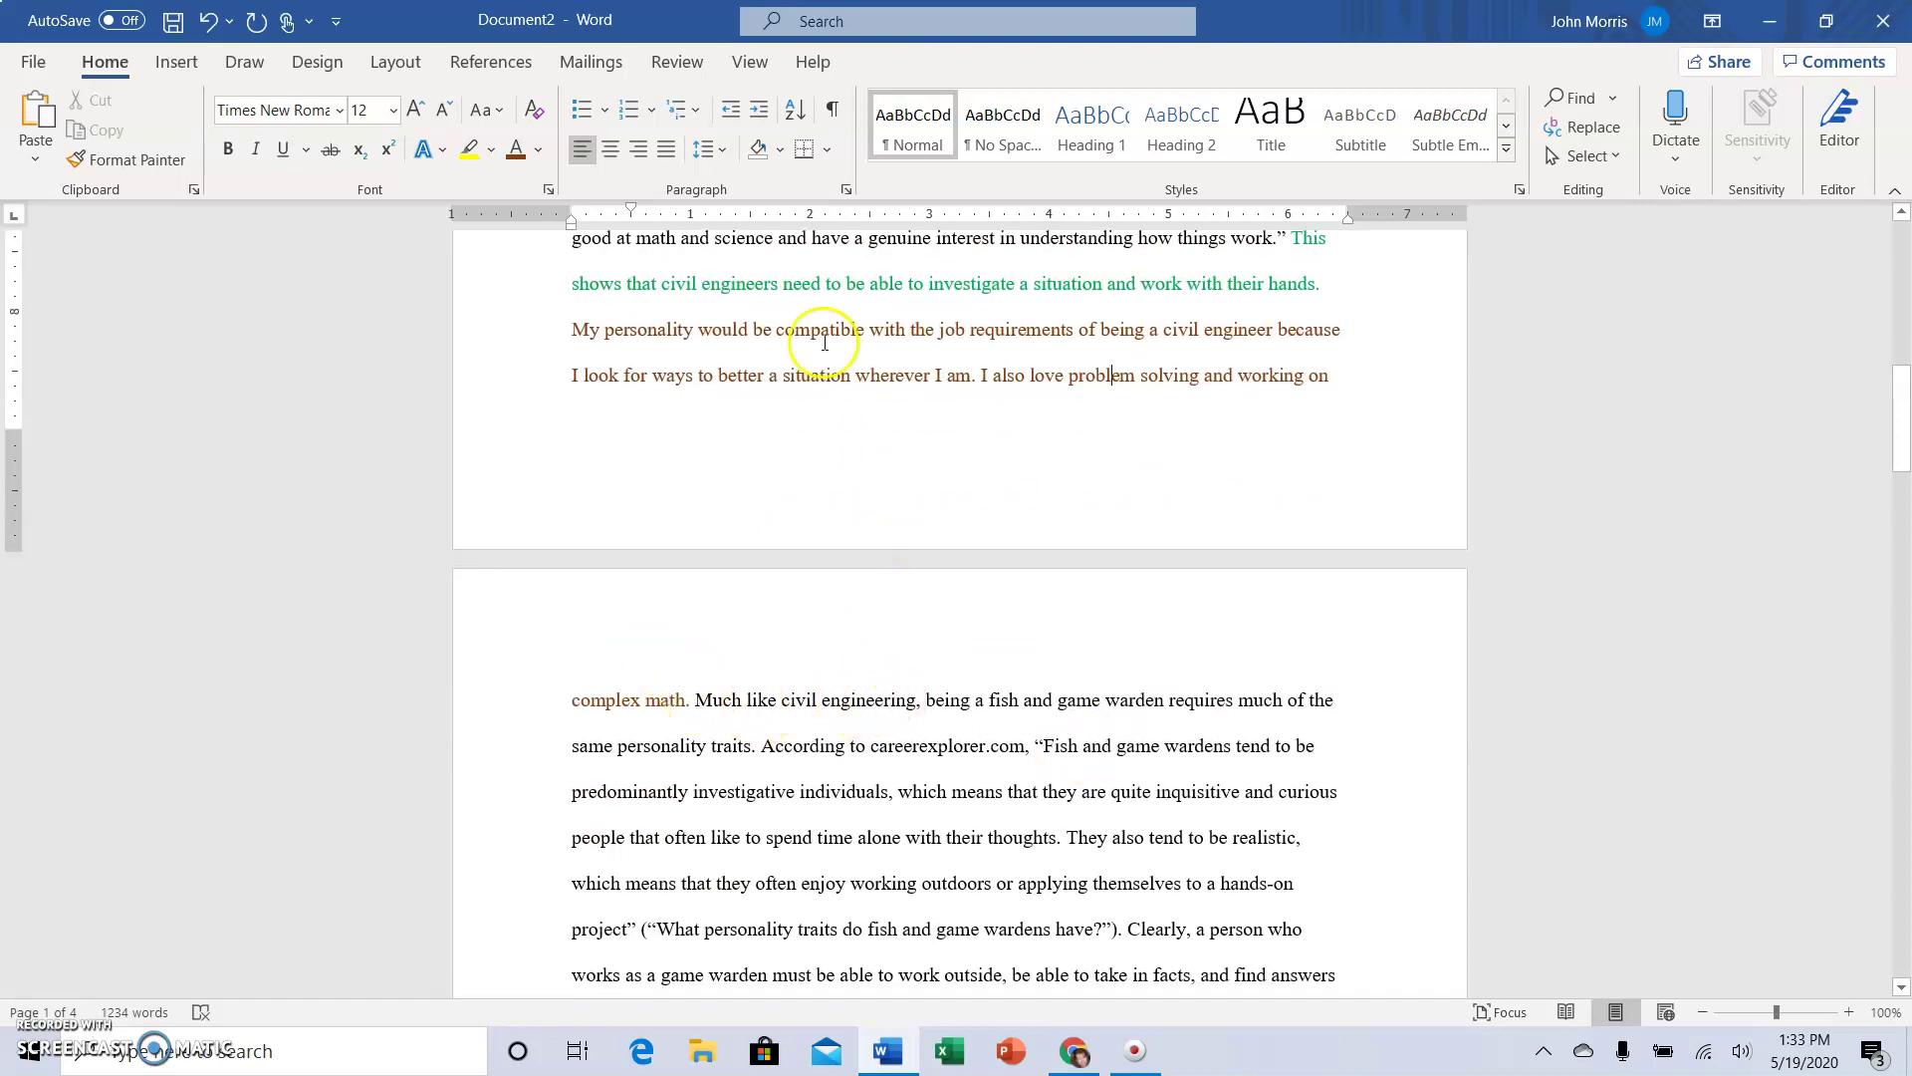
scroll(896, 444, up, 1)
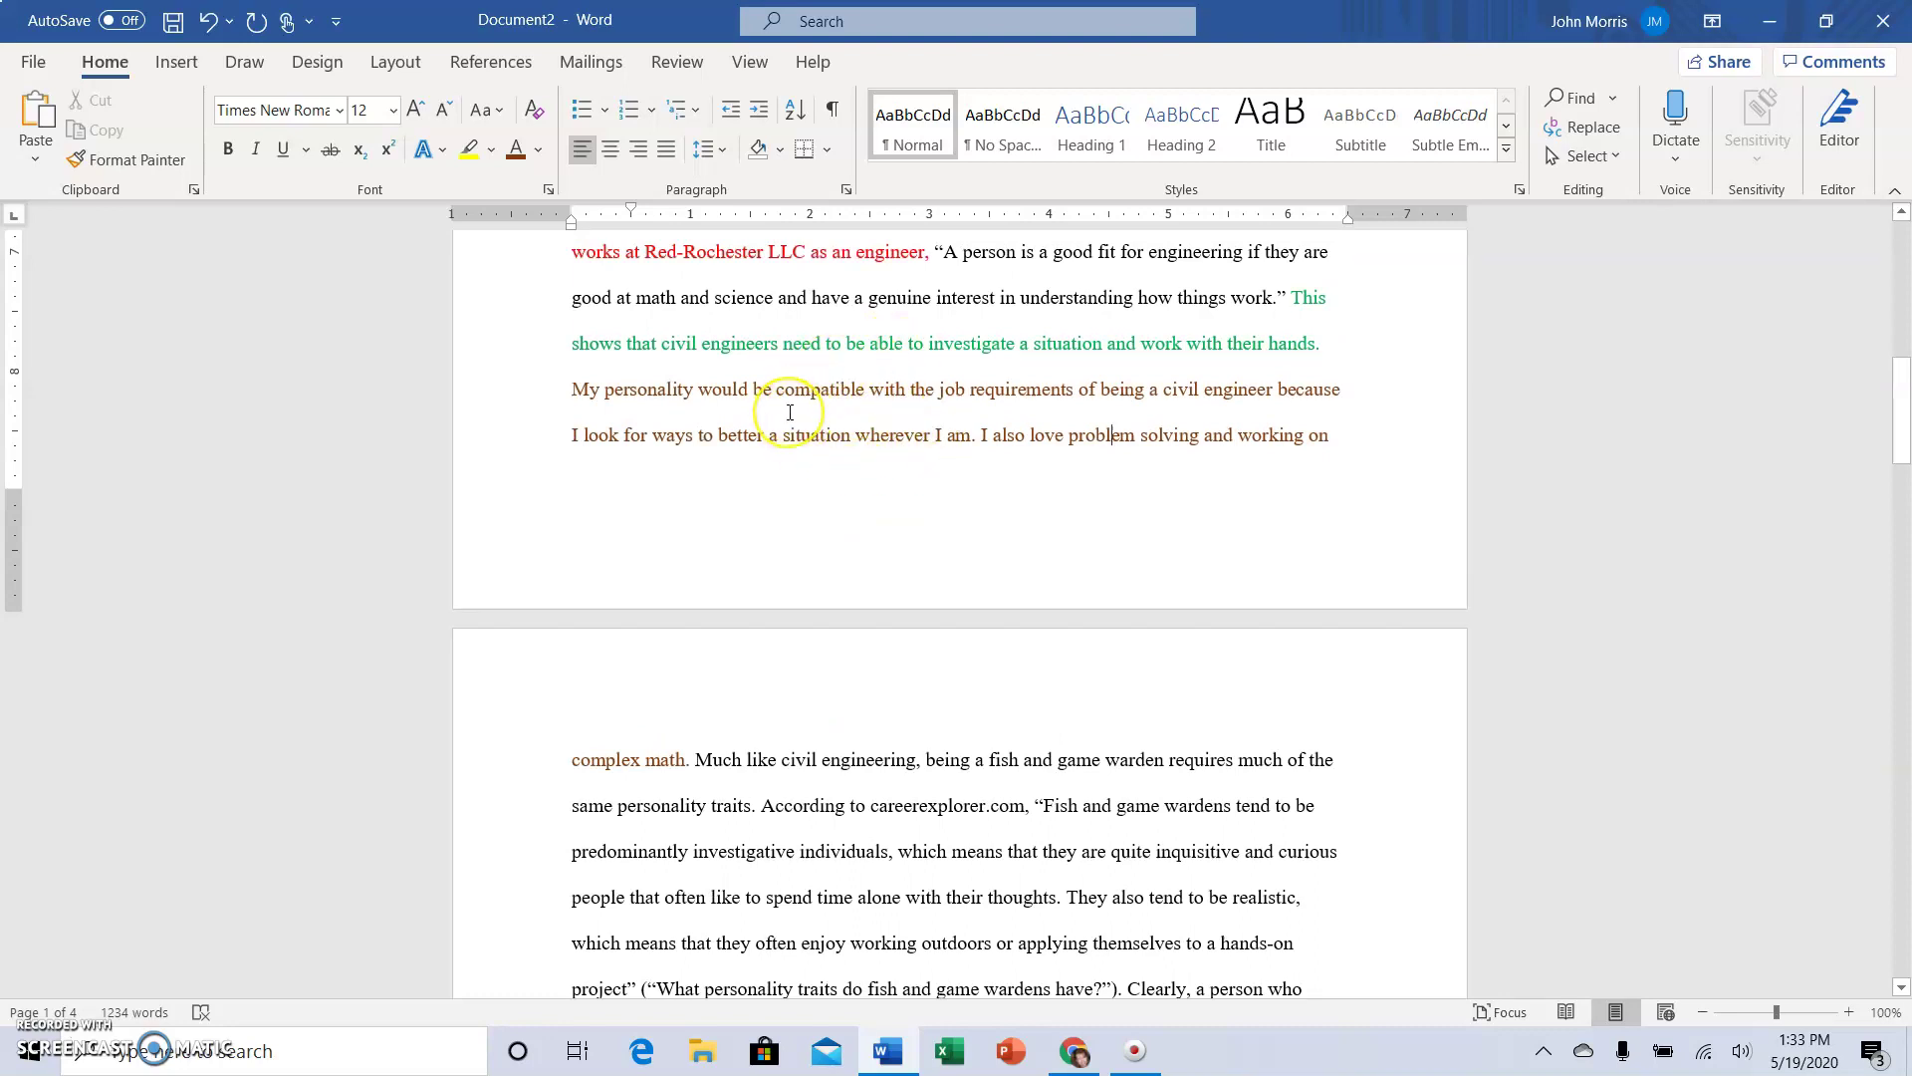
Reapply the brown font colour to the 'Much like civil engineering…' transition sentence.
scroll(790, 412, up, 1)
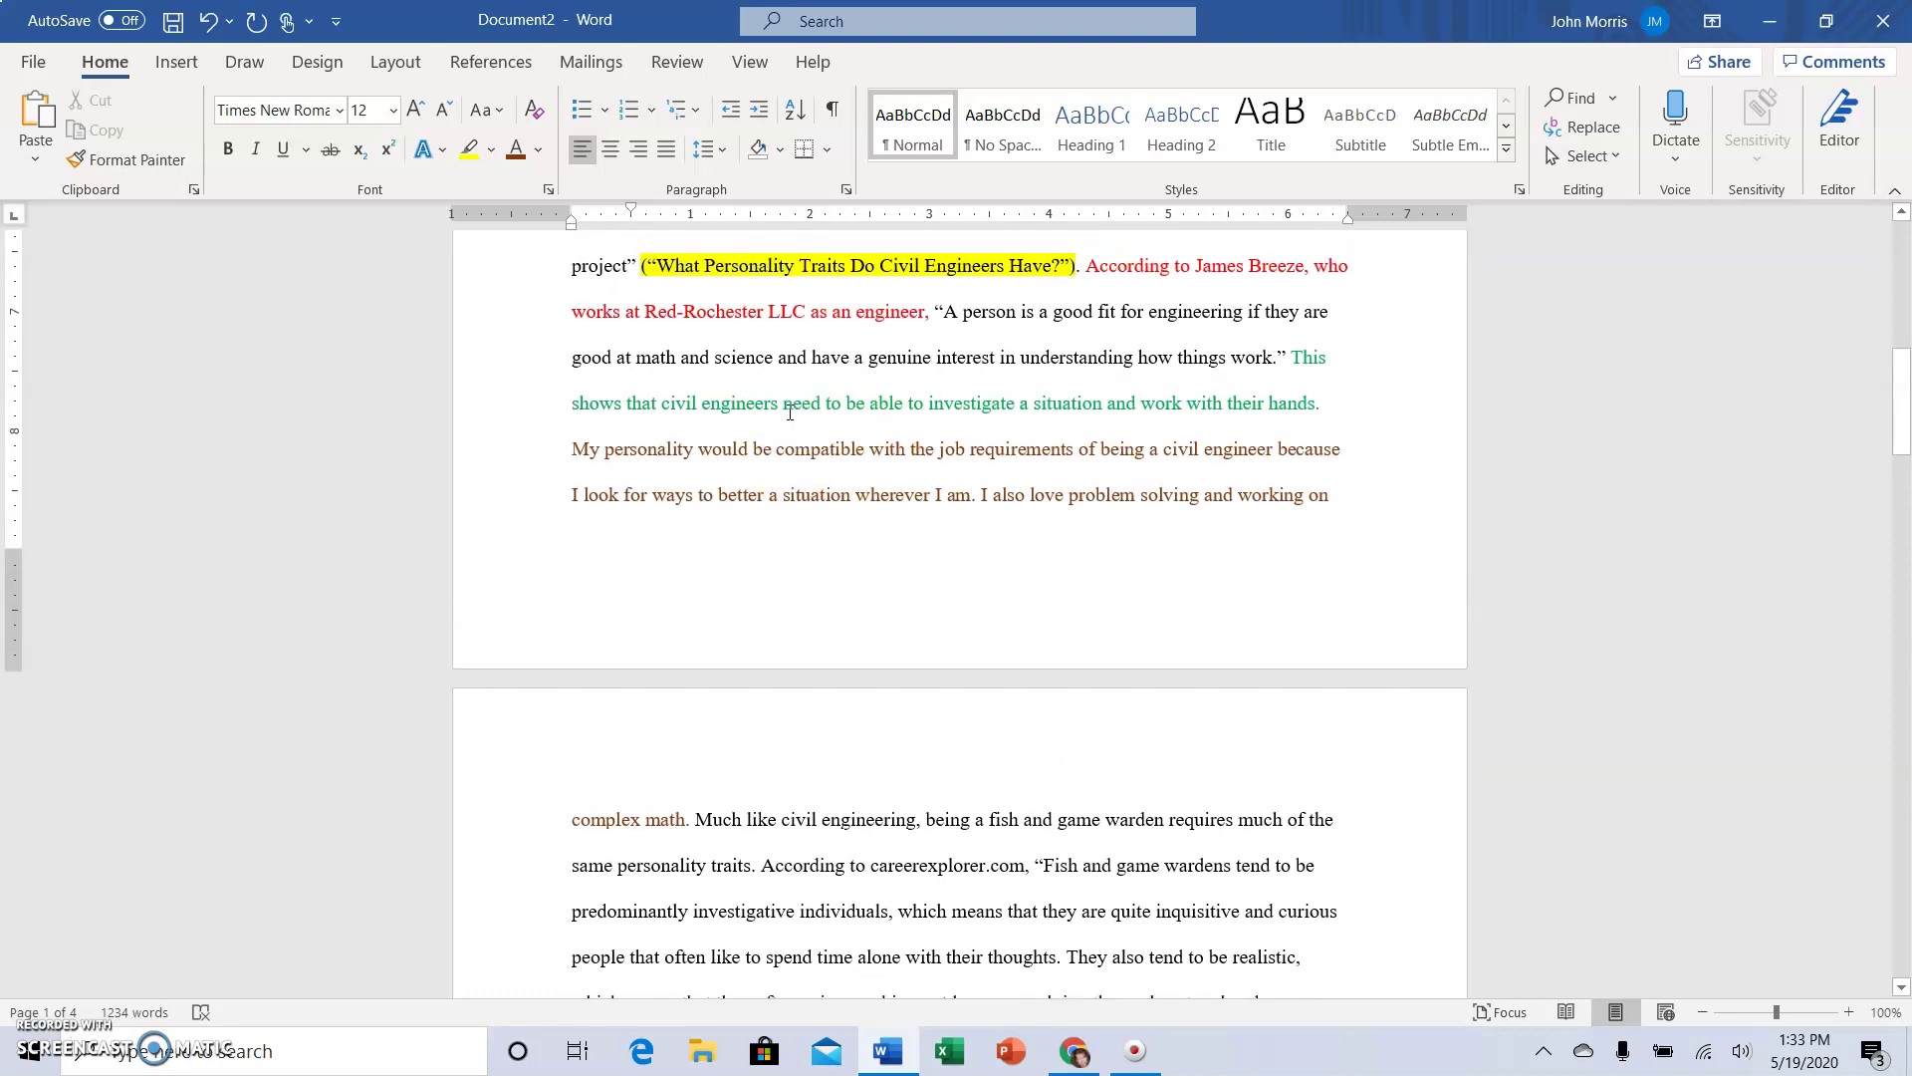
scroll(867, 610, down, 4)
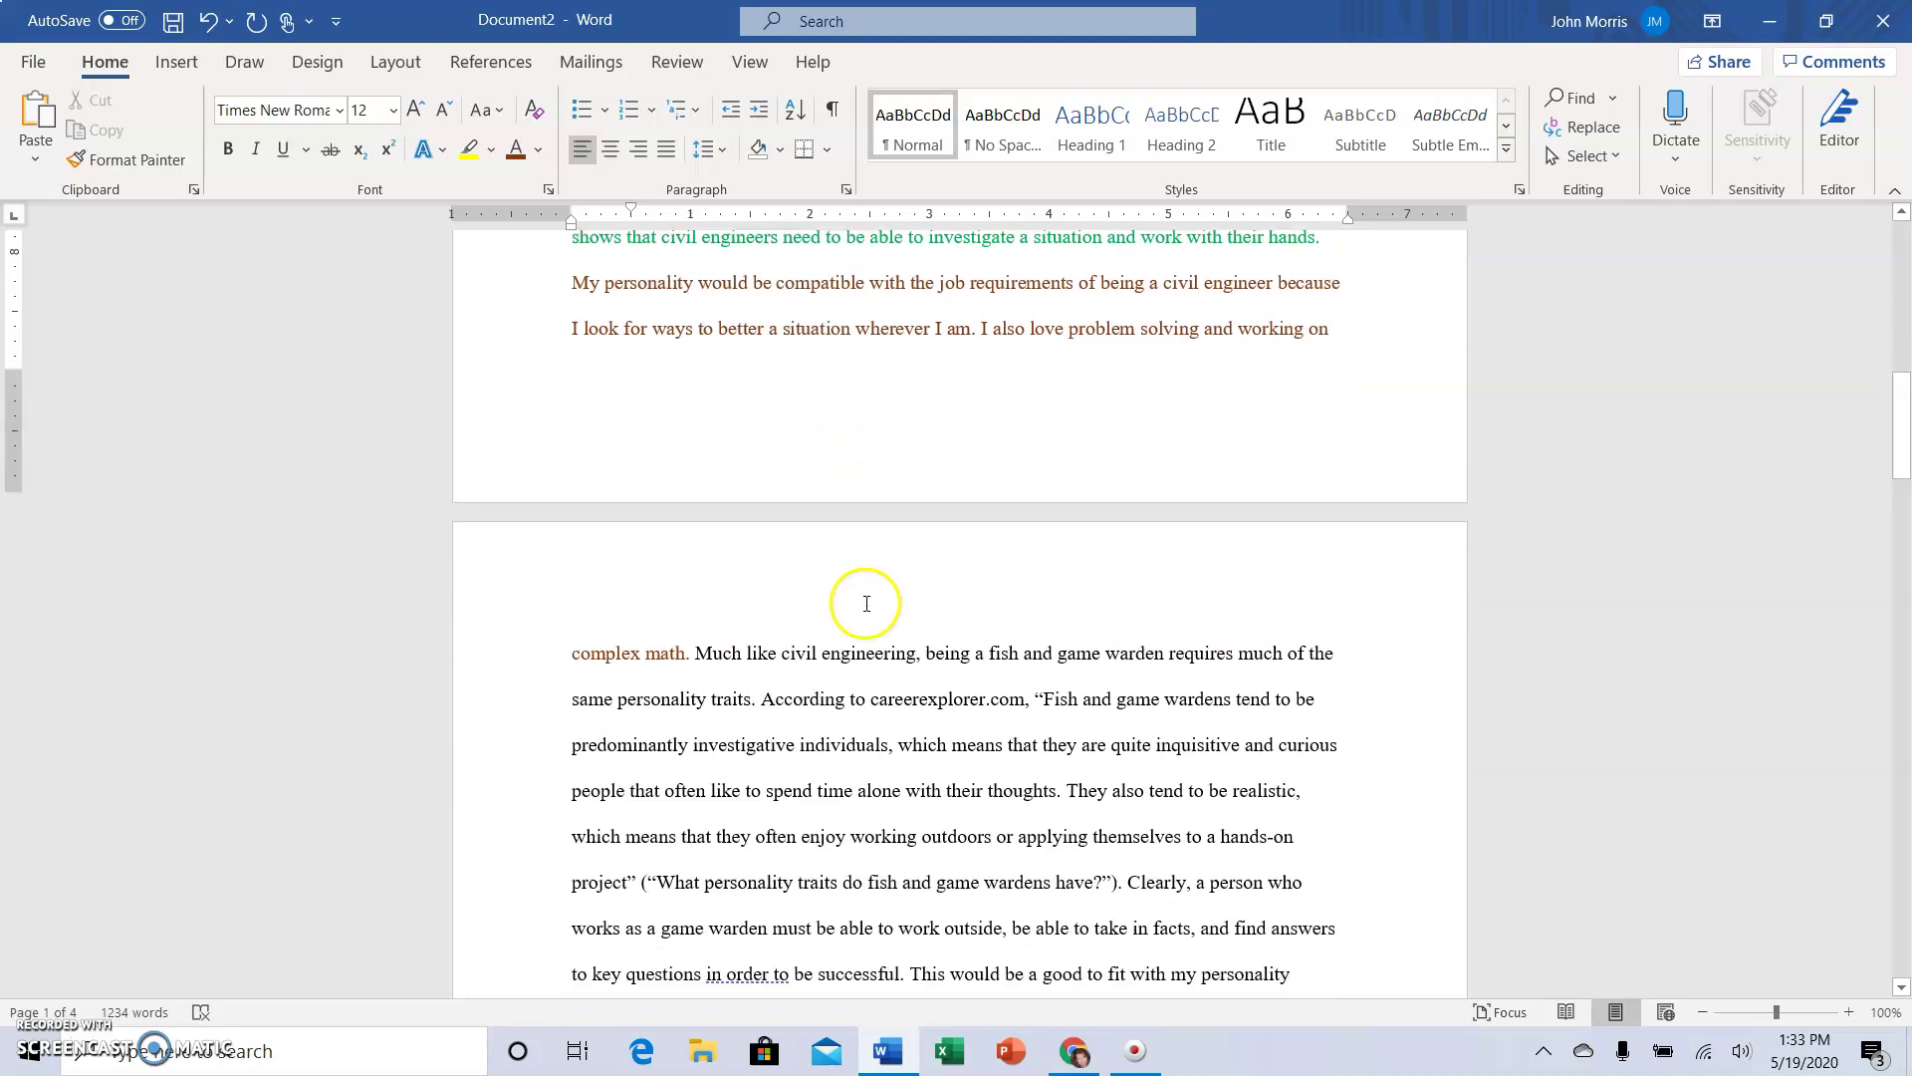
scroll(811, 573, down, 1)
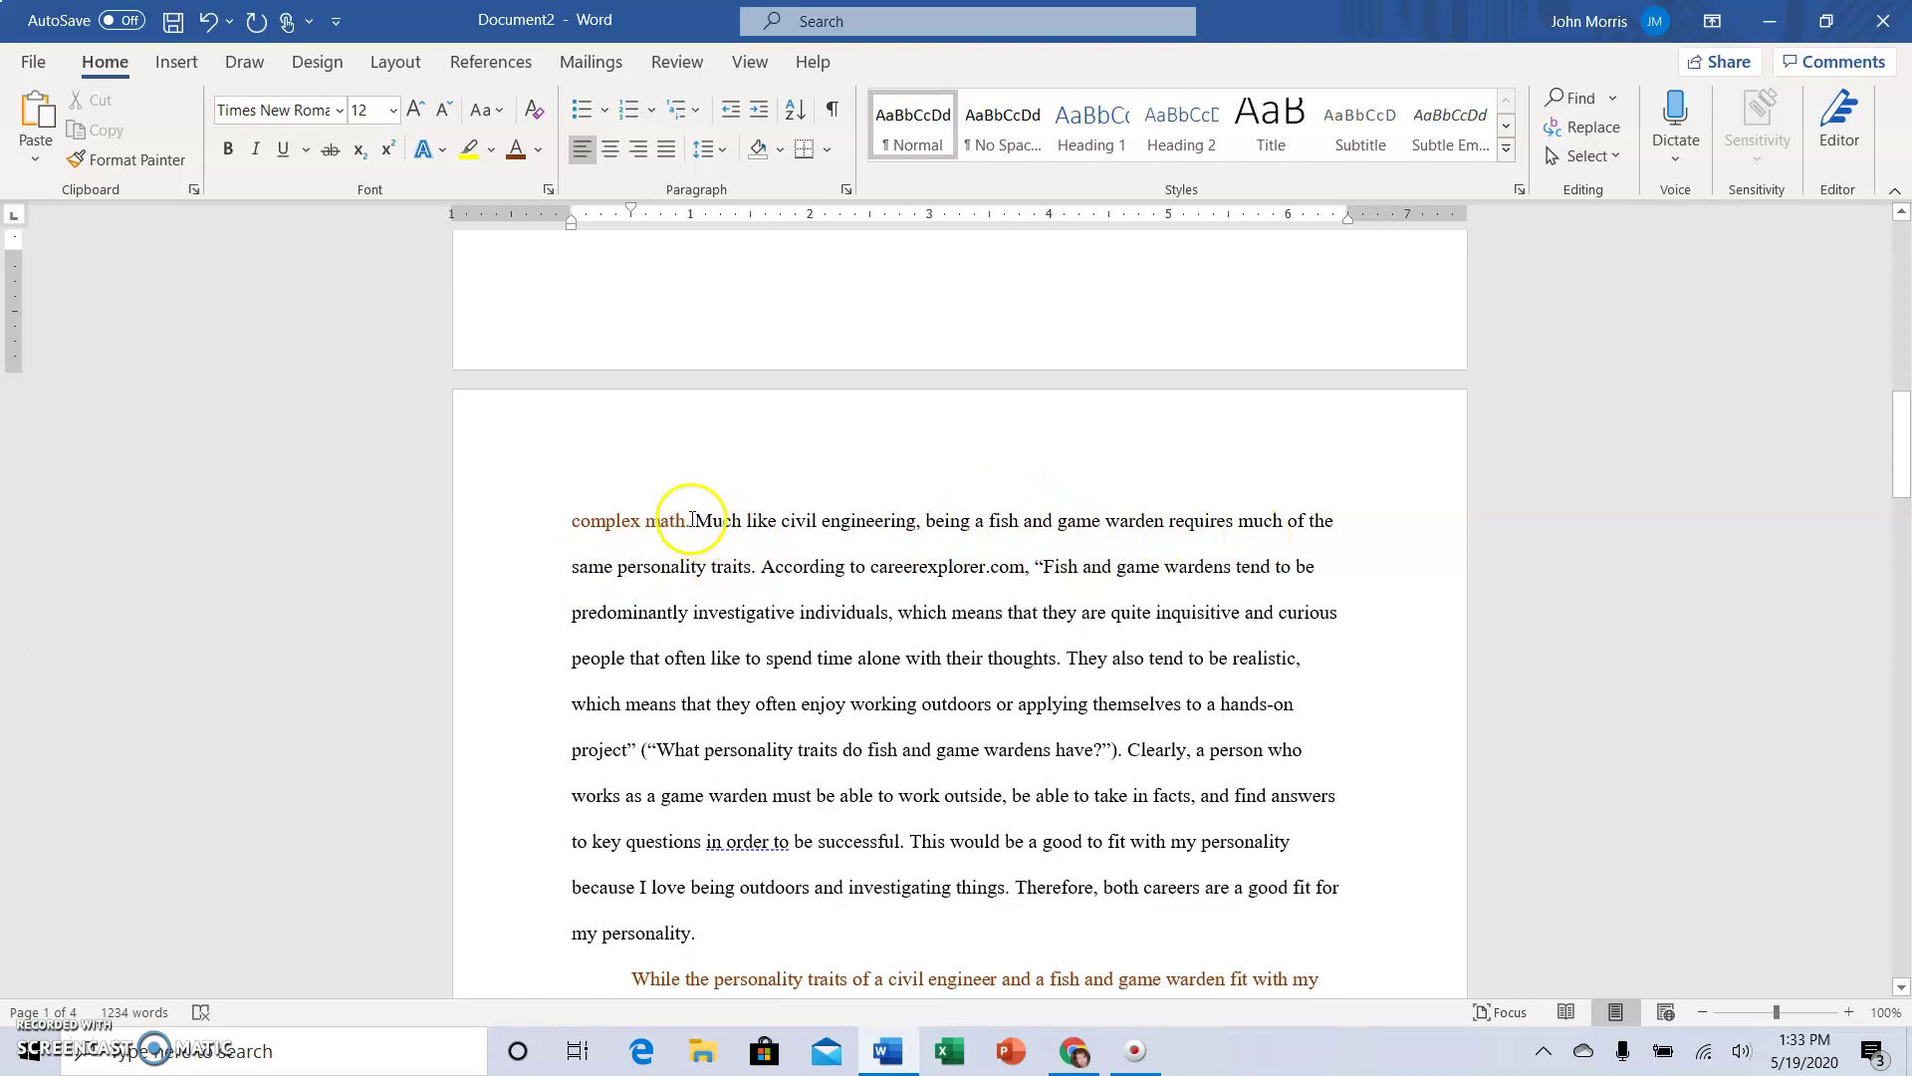
drag(687, 520, 753, 567)
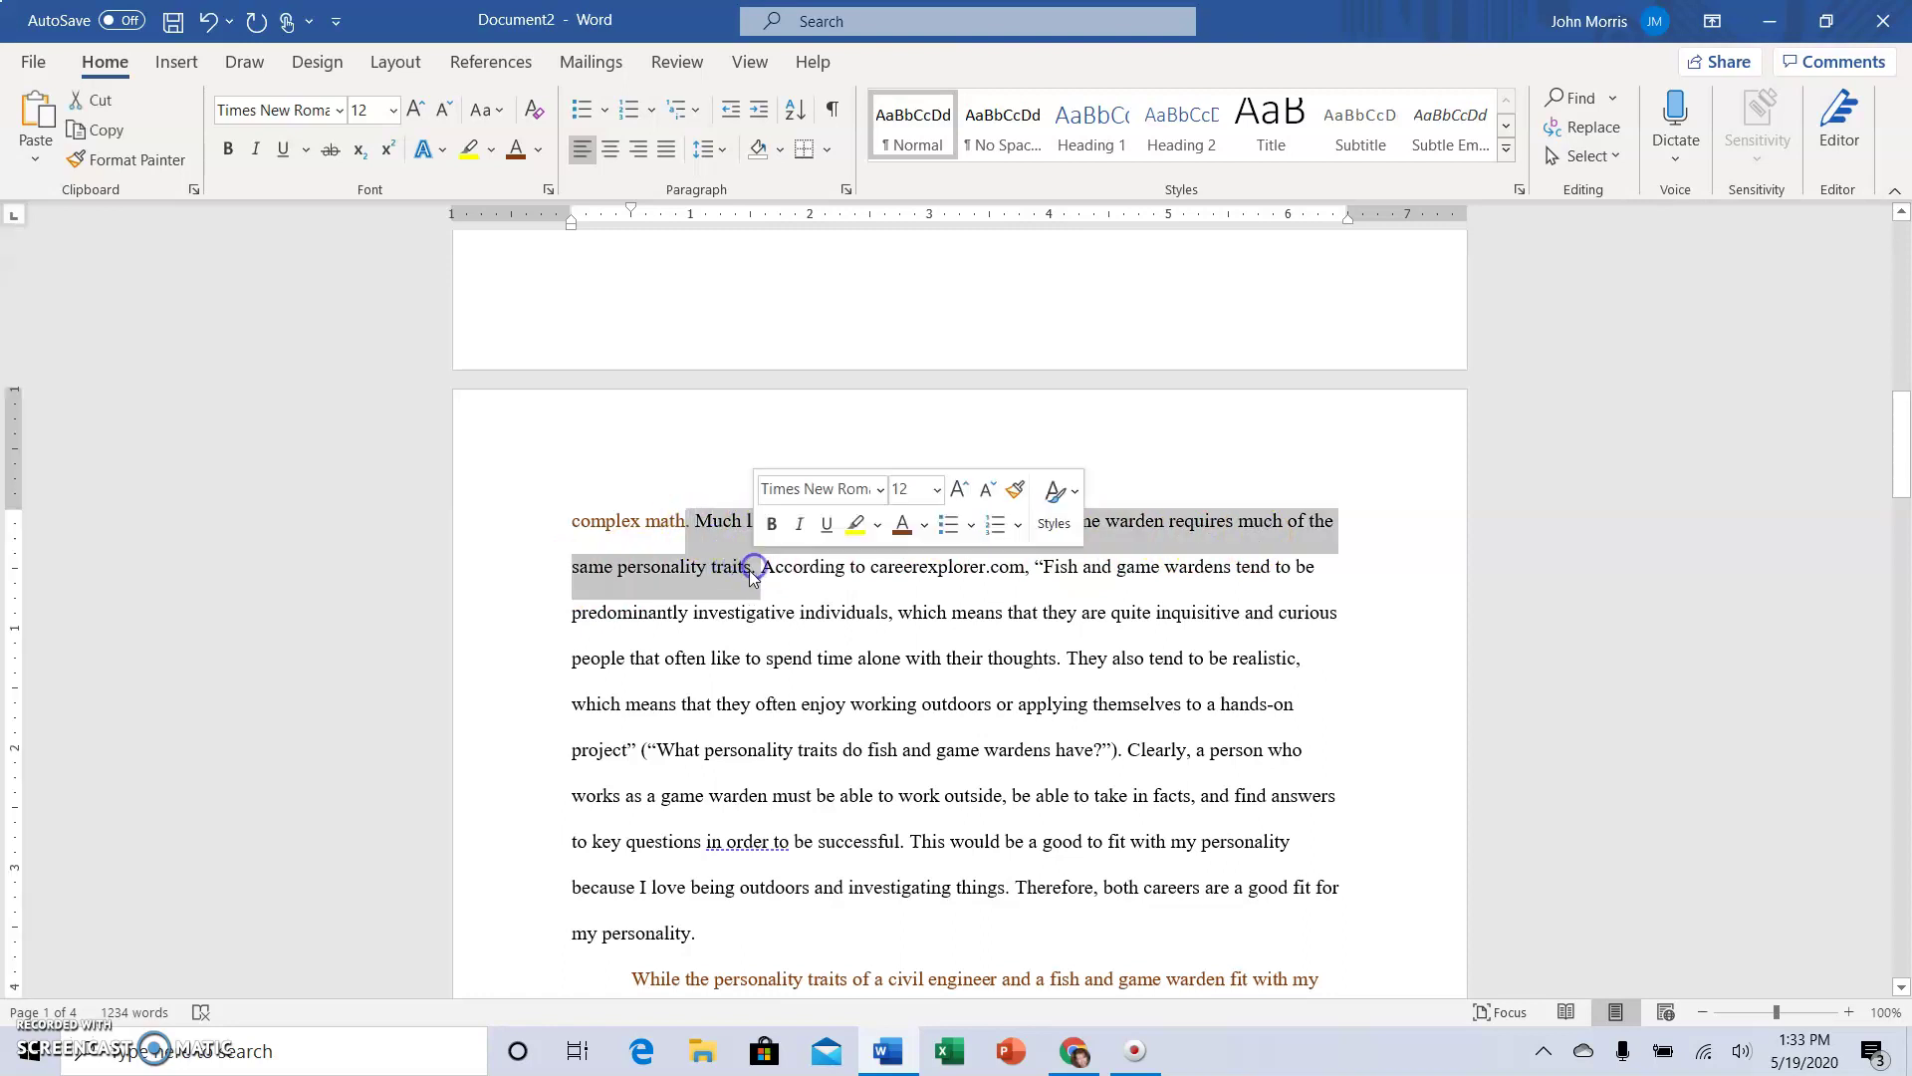
click(900, 524)
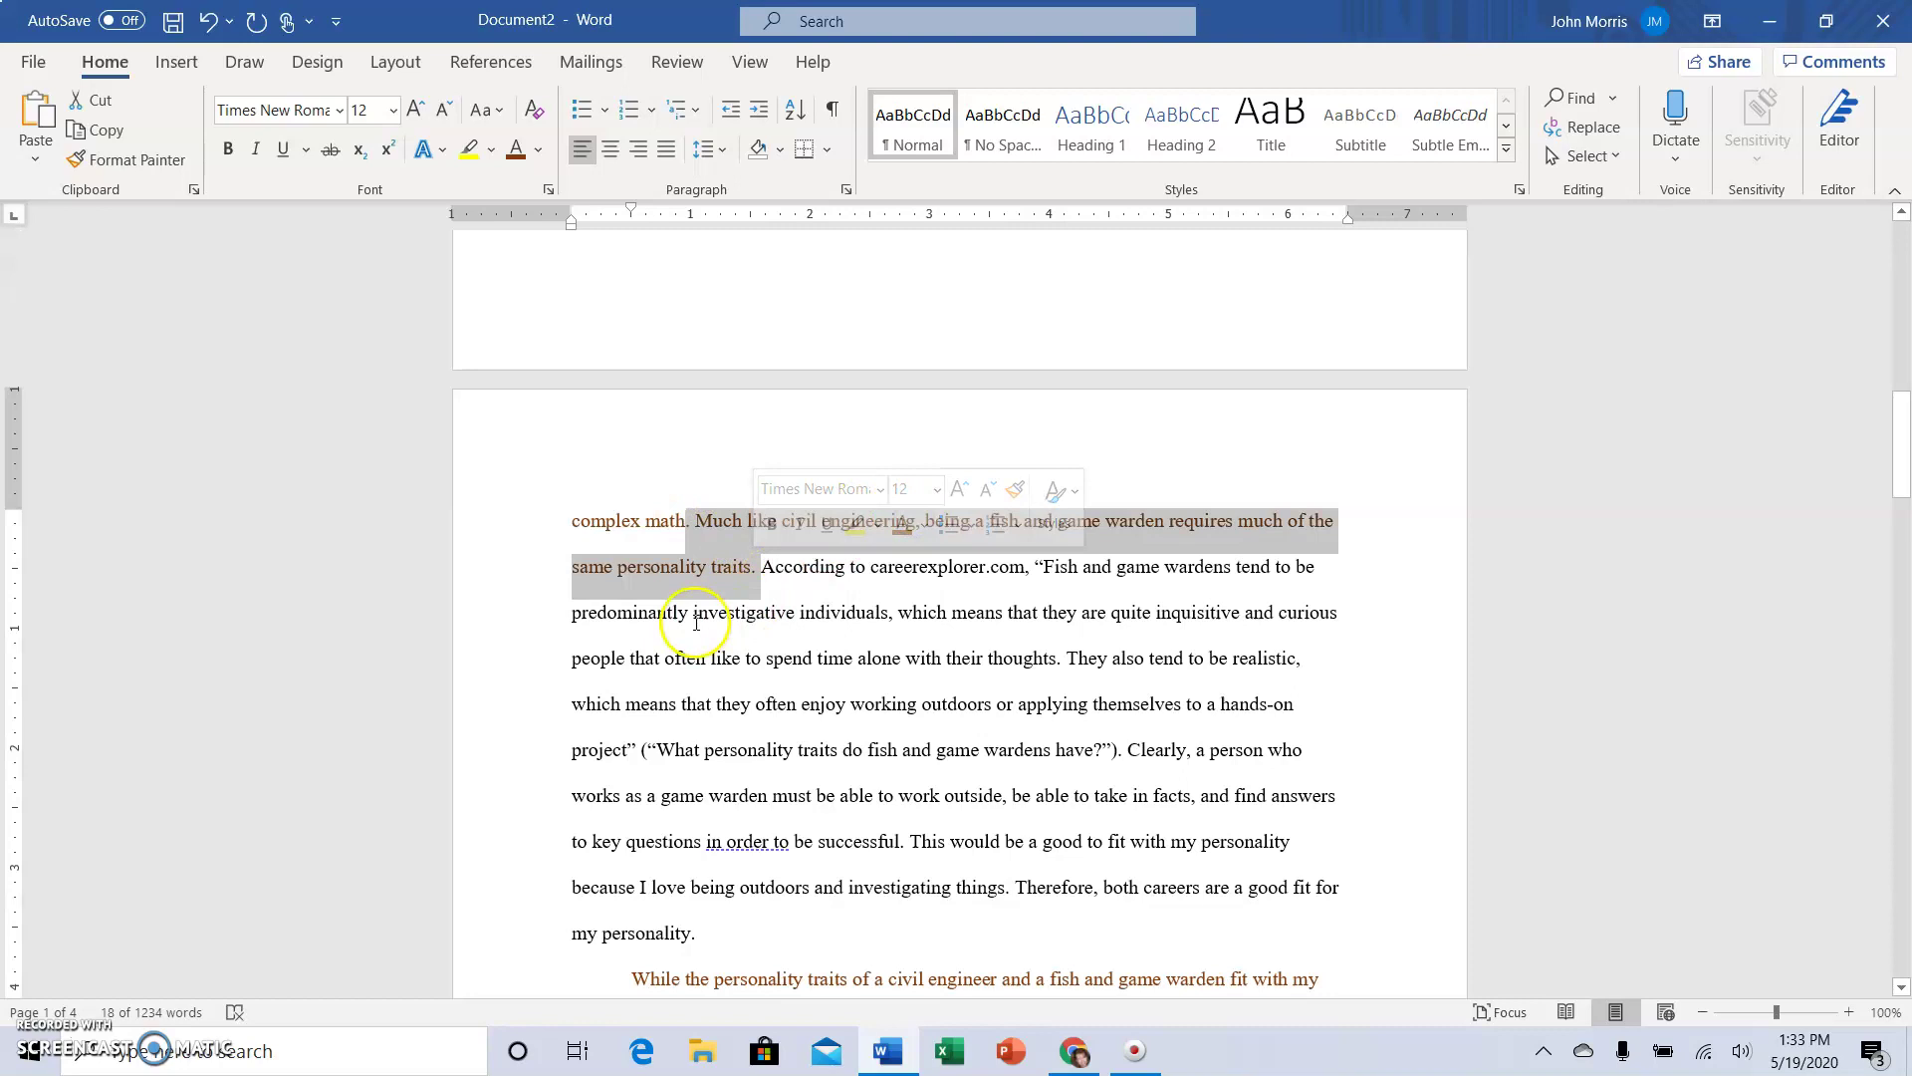
click(711, 594)
scroll(812, 410, up, 4)
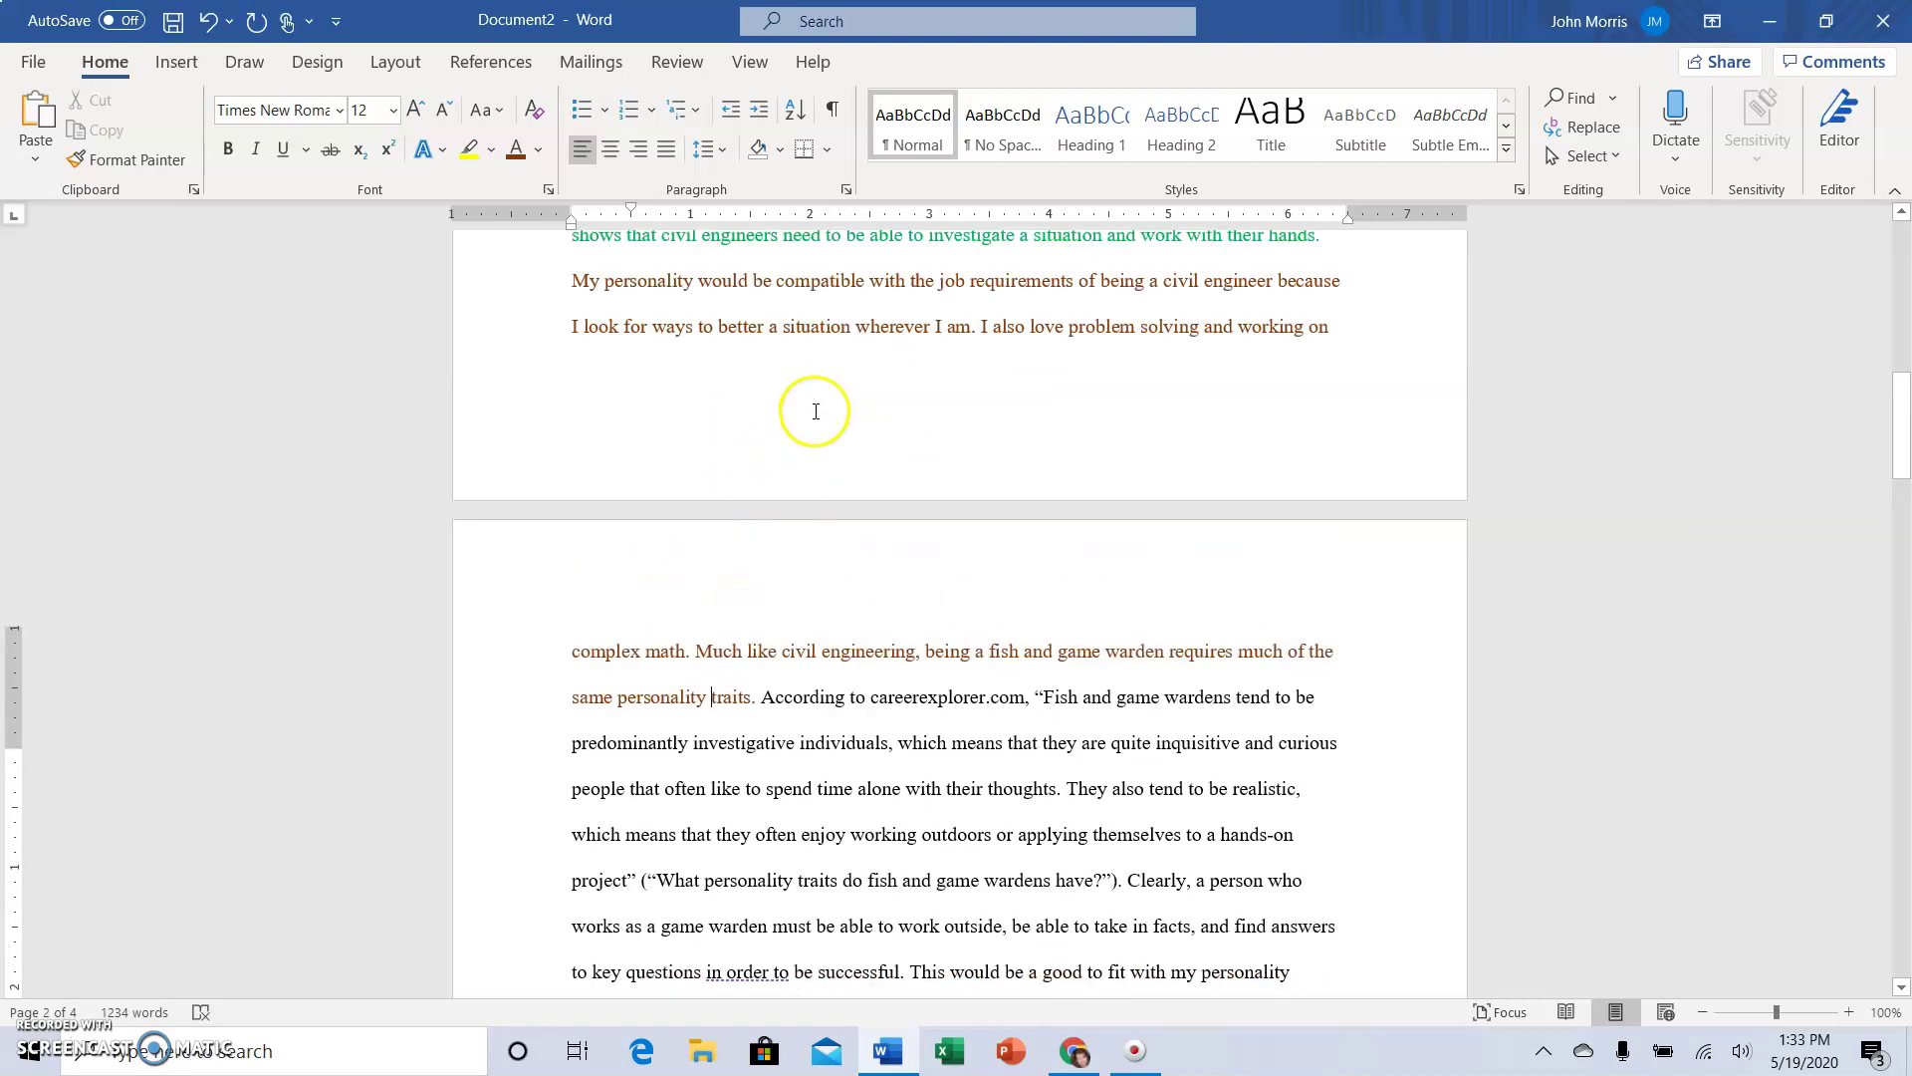
scroll(815, 411, up, 5)
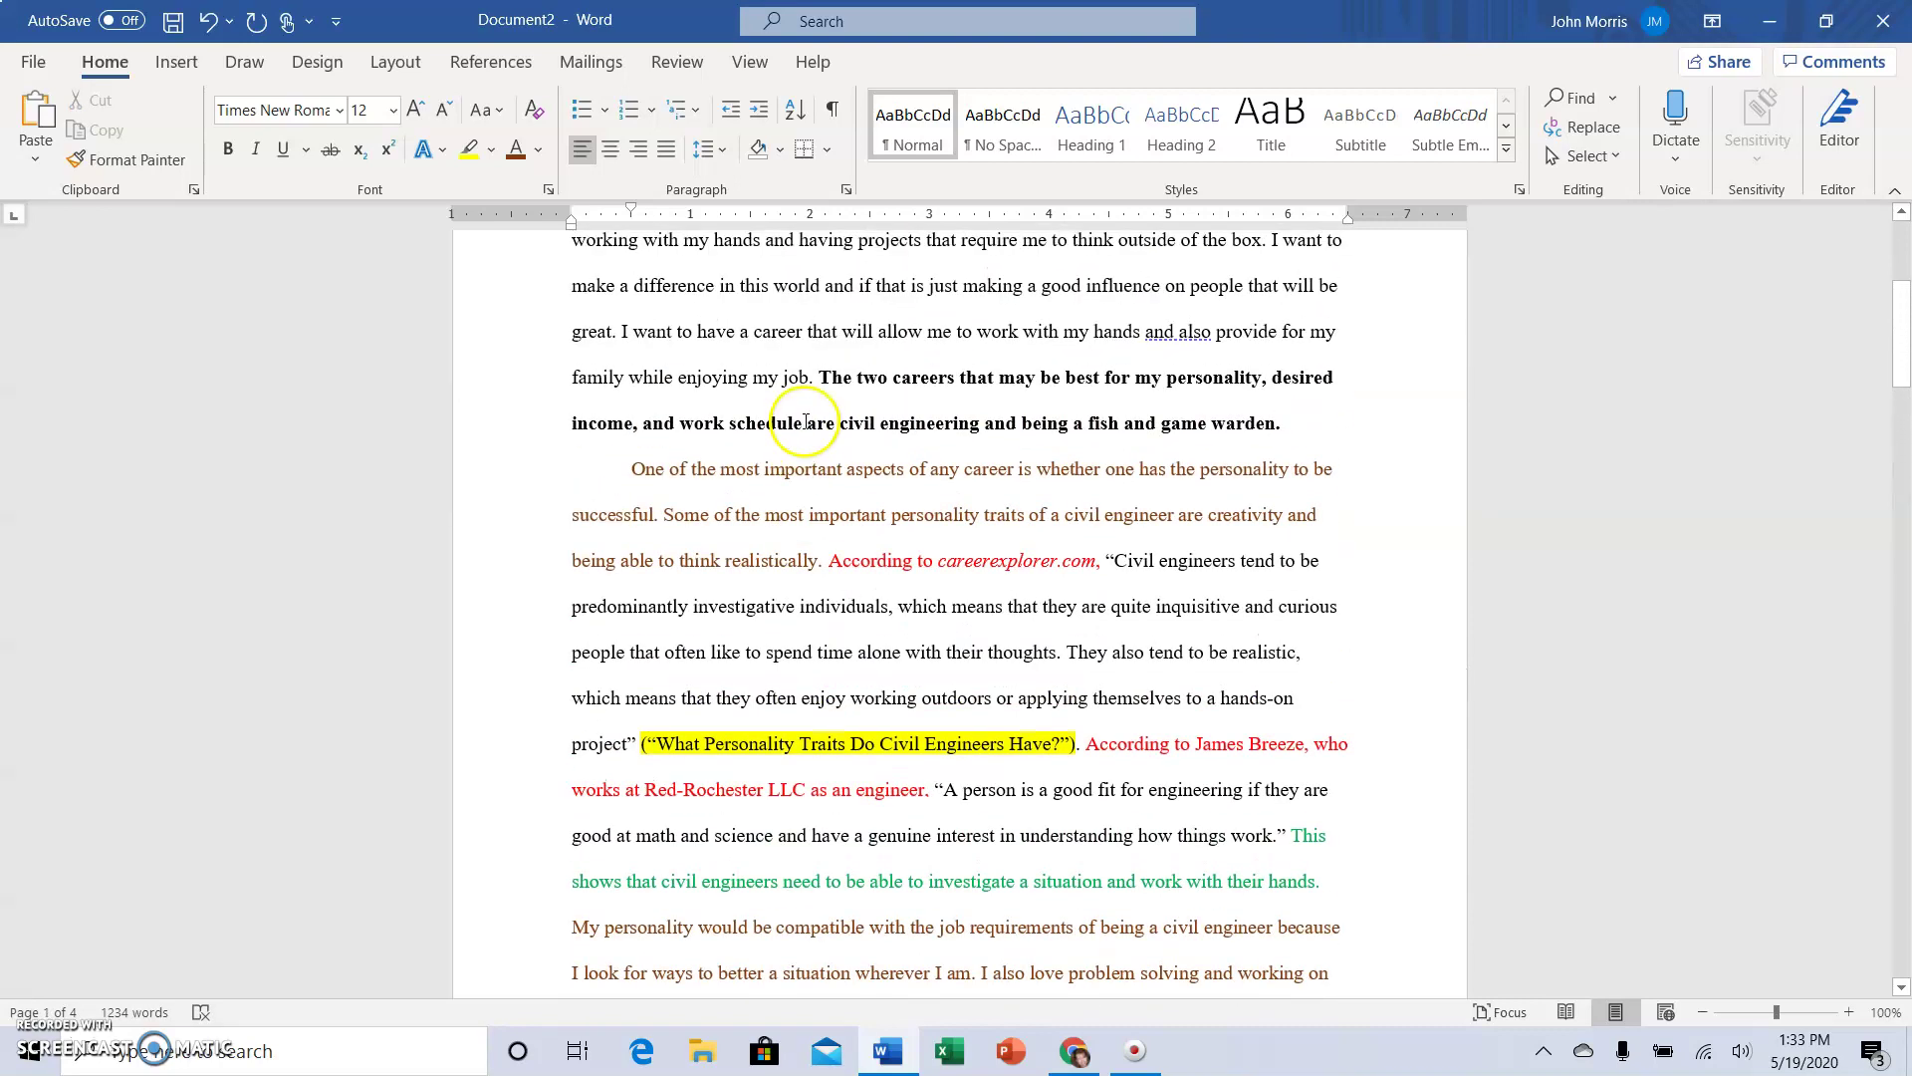
Make the warden paragraph's 'According to careerexplorer.com,' red.
scroll(839, 491, down, 3)
scroll(843, 491, down, 5)
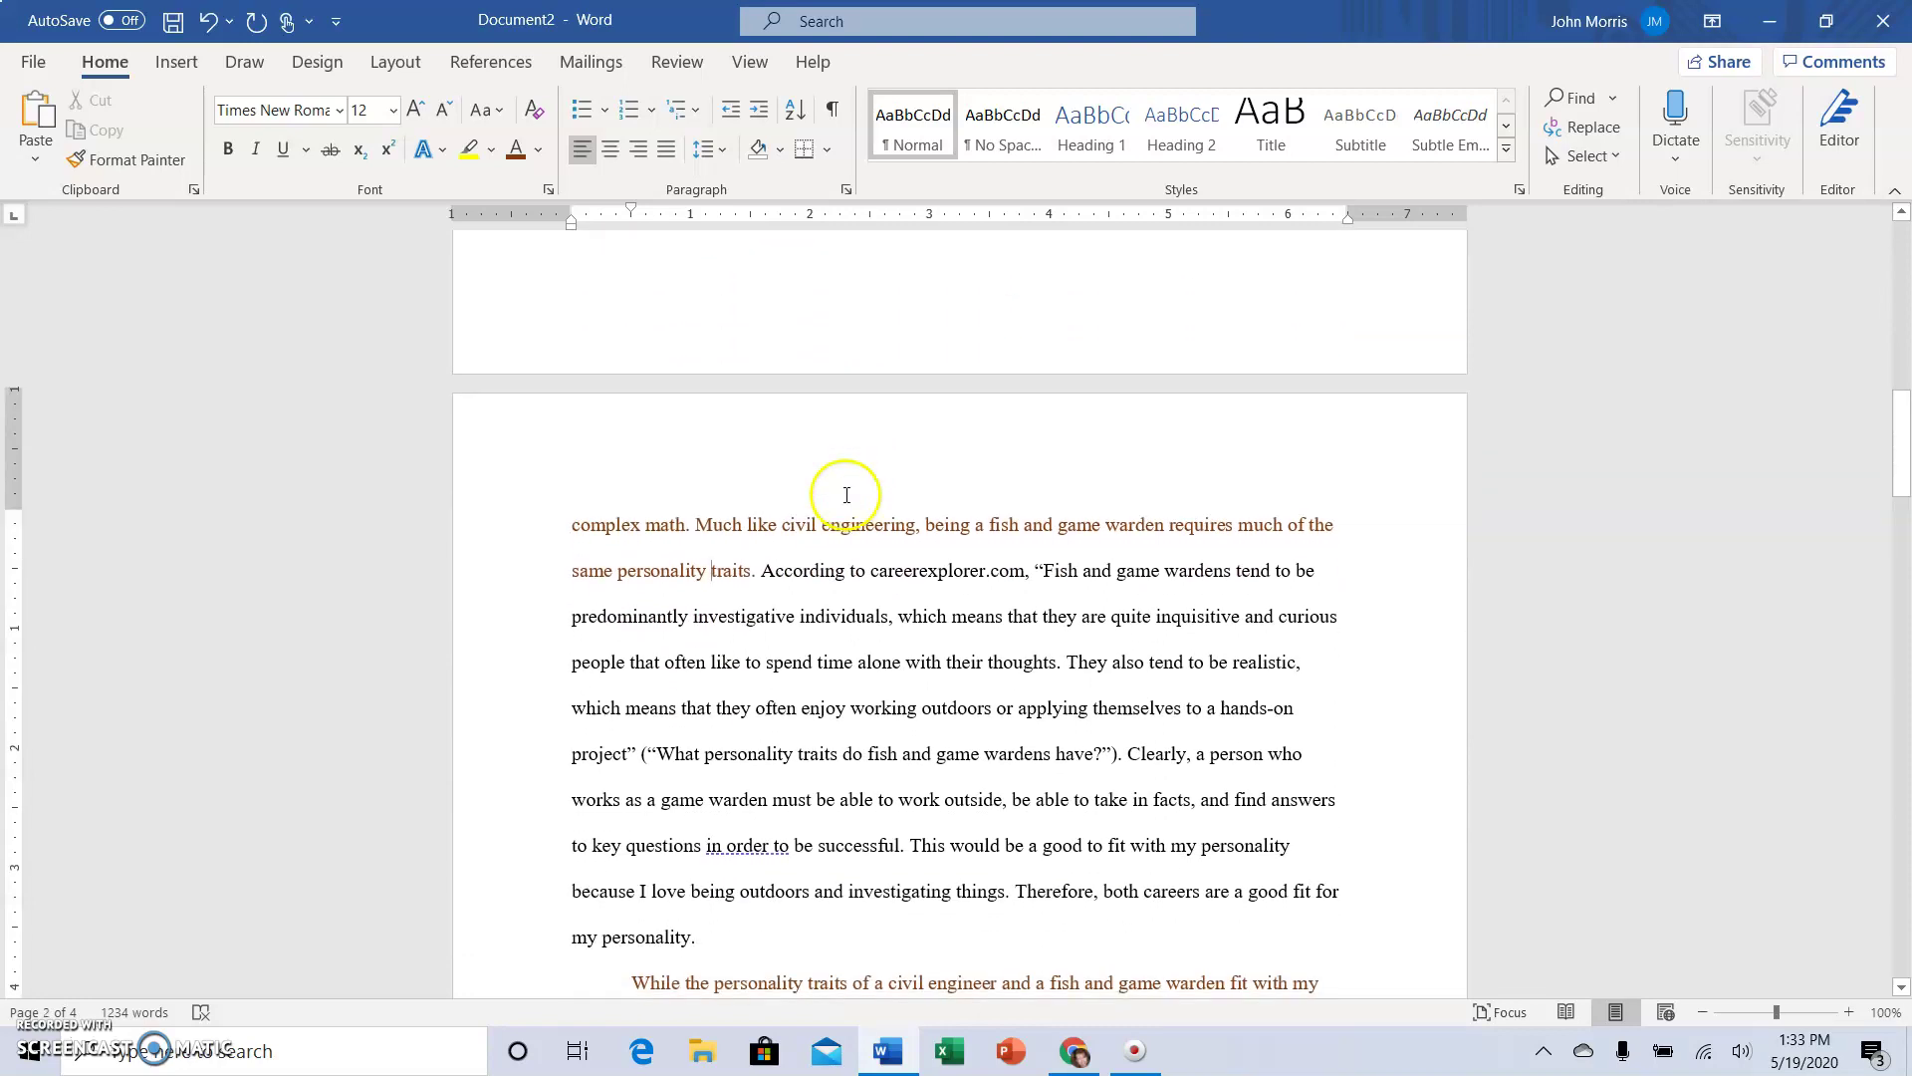
drag(761, 570, 1028, 572)
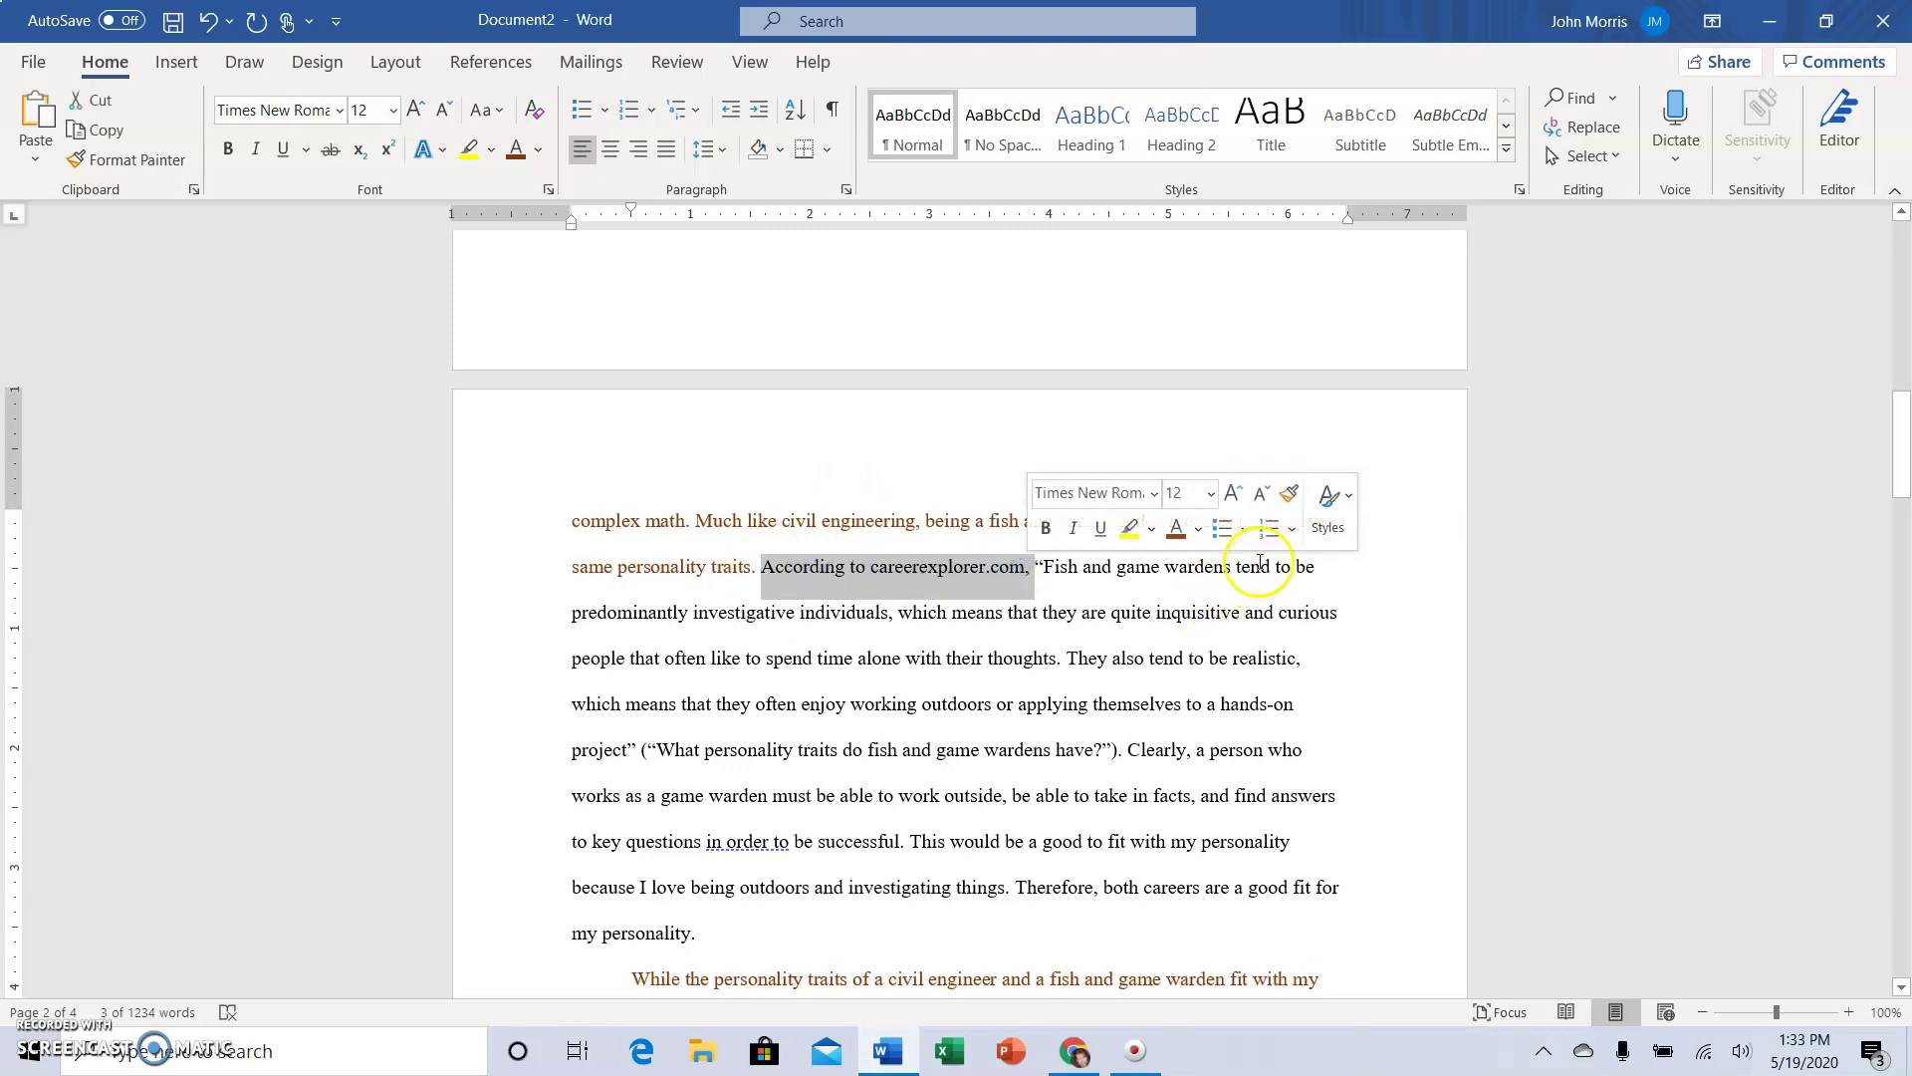
click(1200, 533)
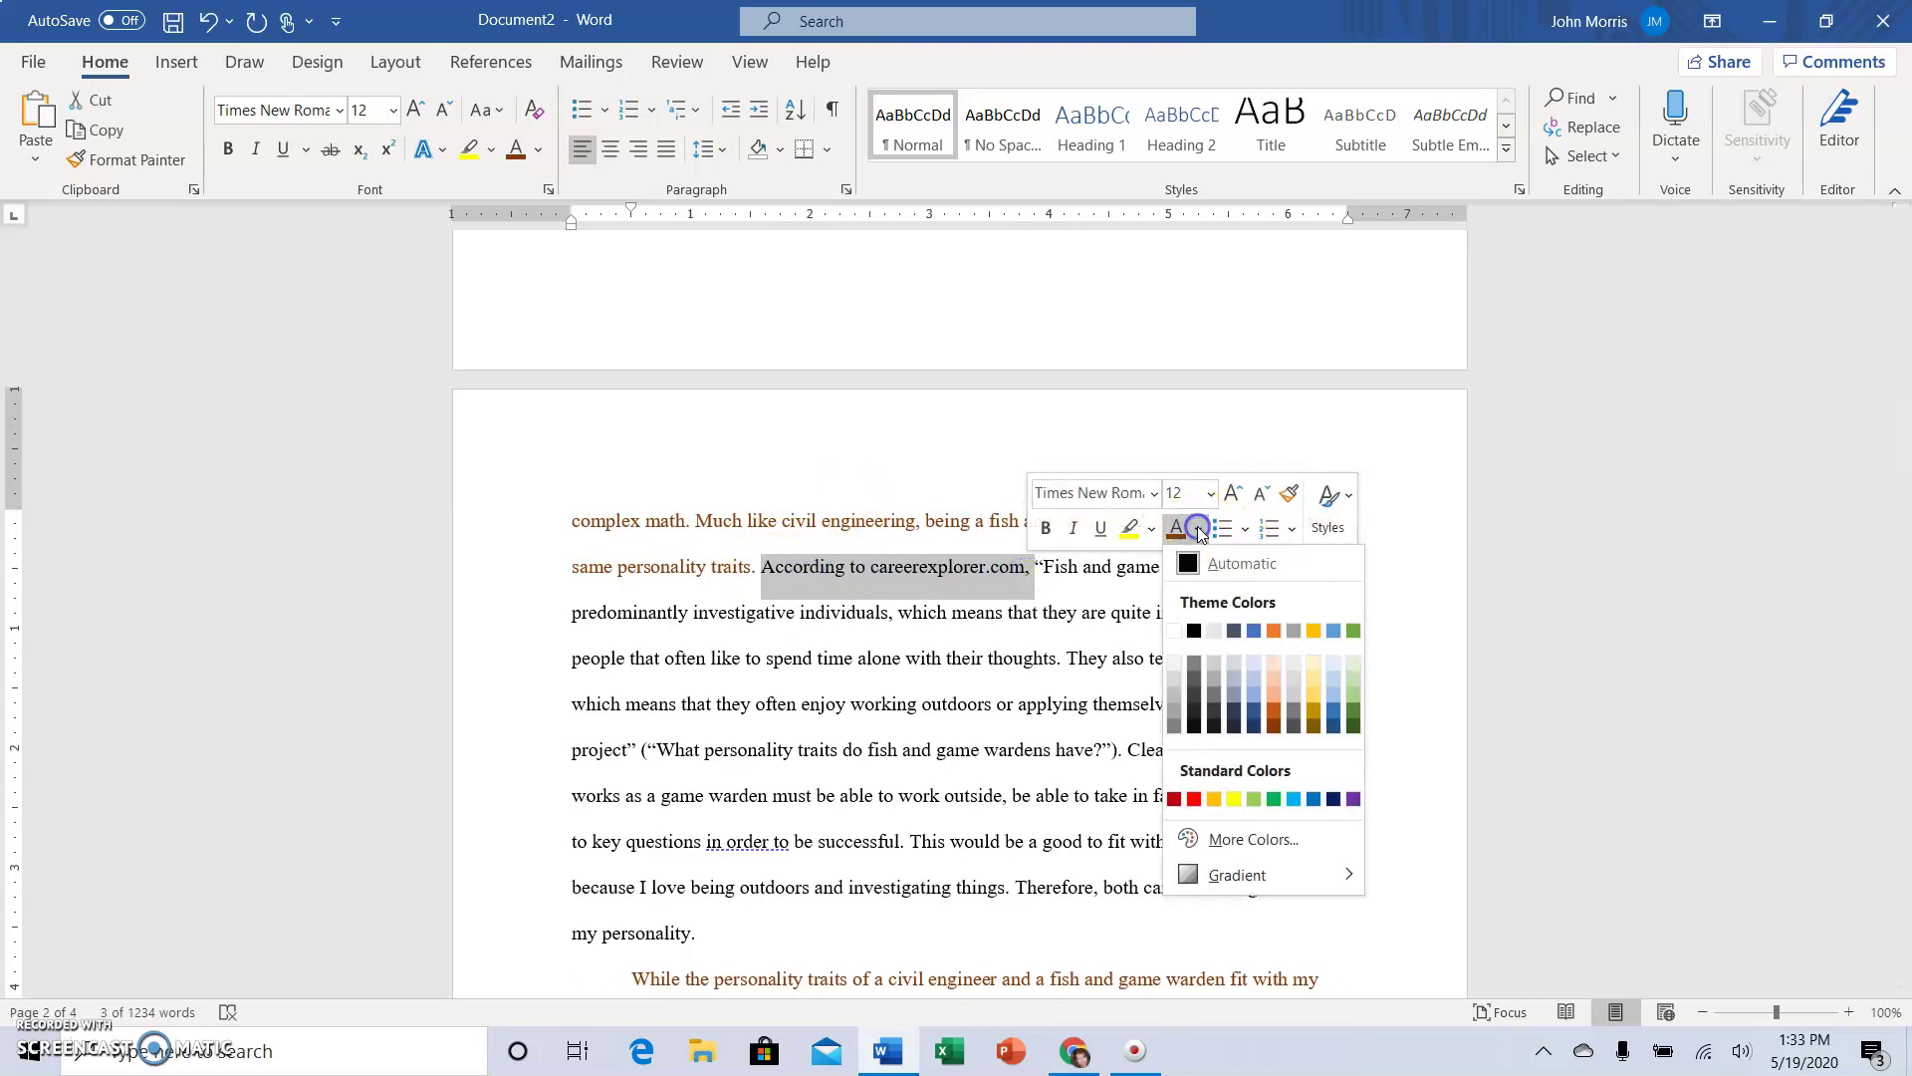
click(1191, 798)
click(999, 575)
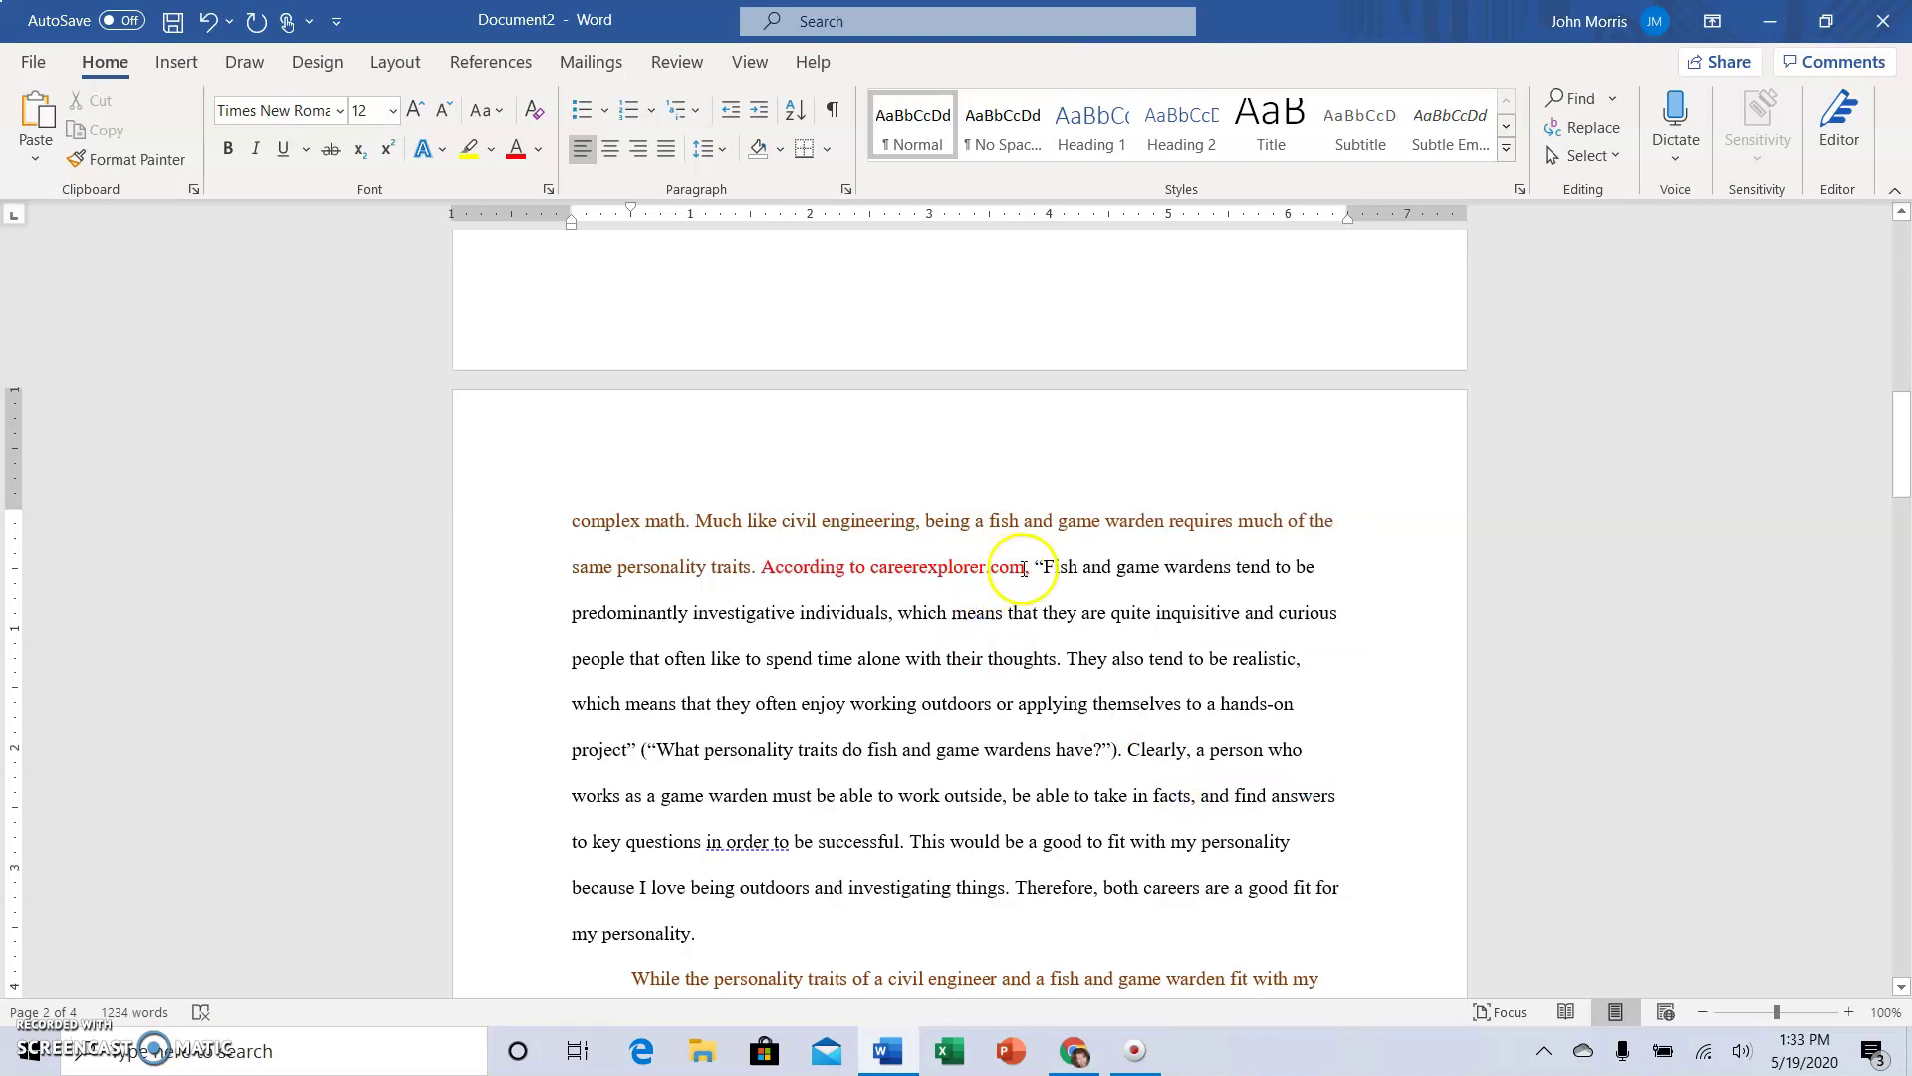
Italicize the site name 'careerexplorer.com' in that attribution.
drag(1025, 570, 873, 566)
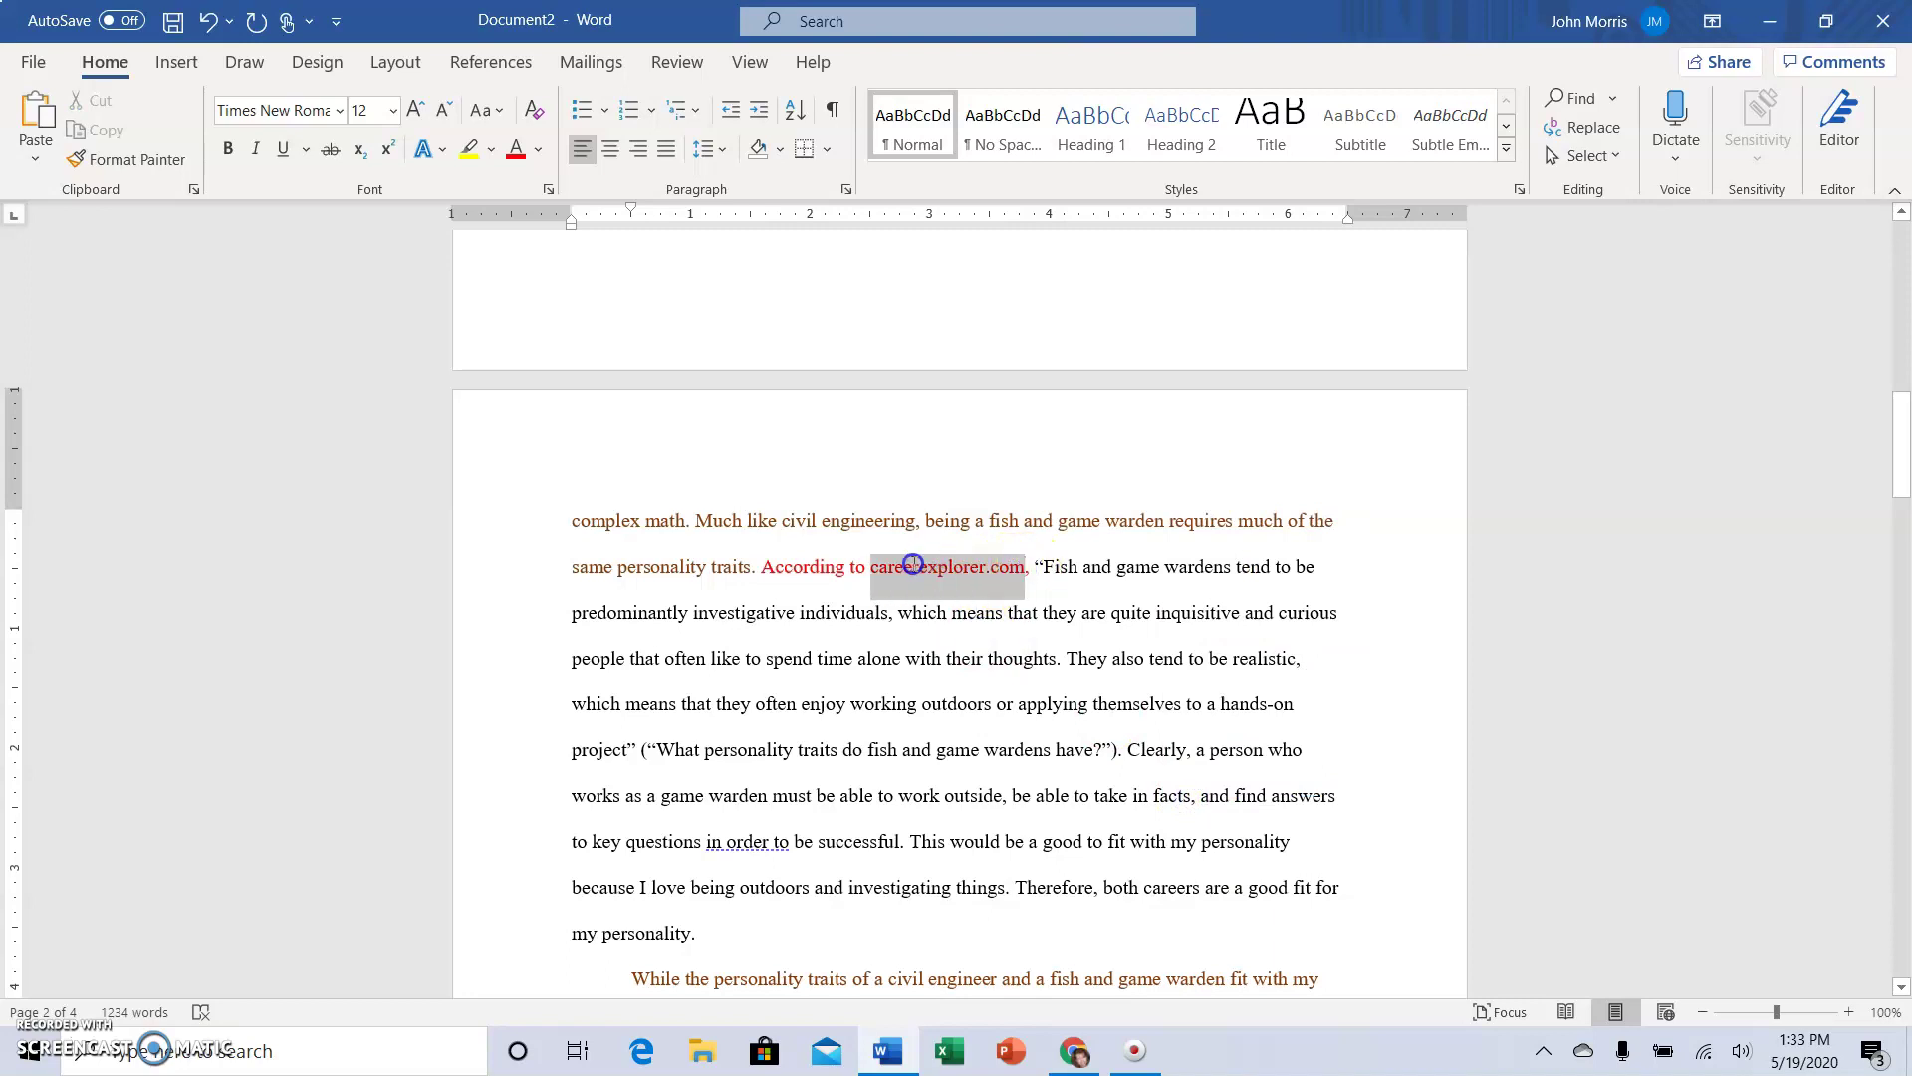
click(945, 526)
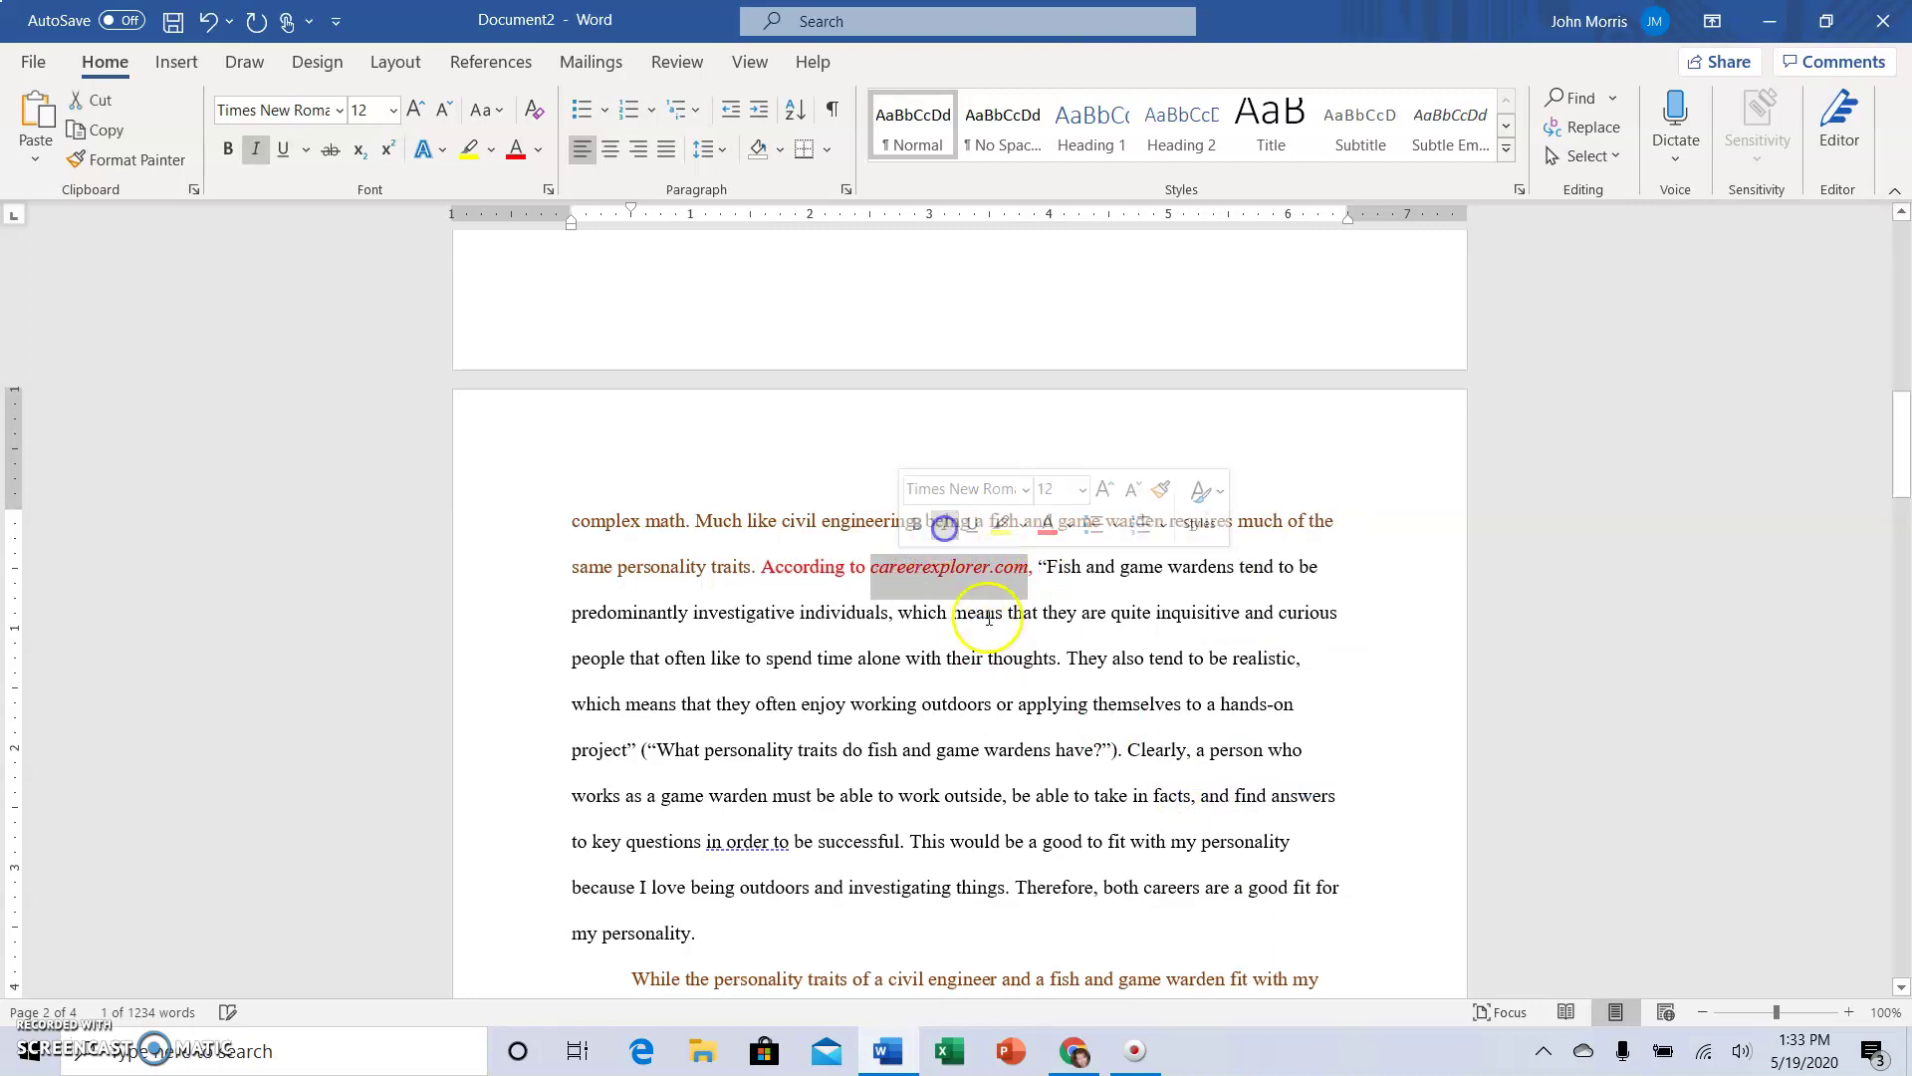
click(985, 611)
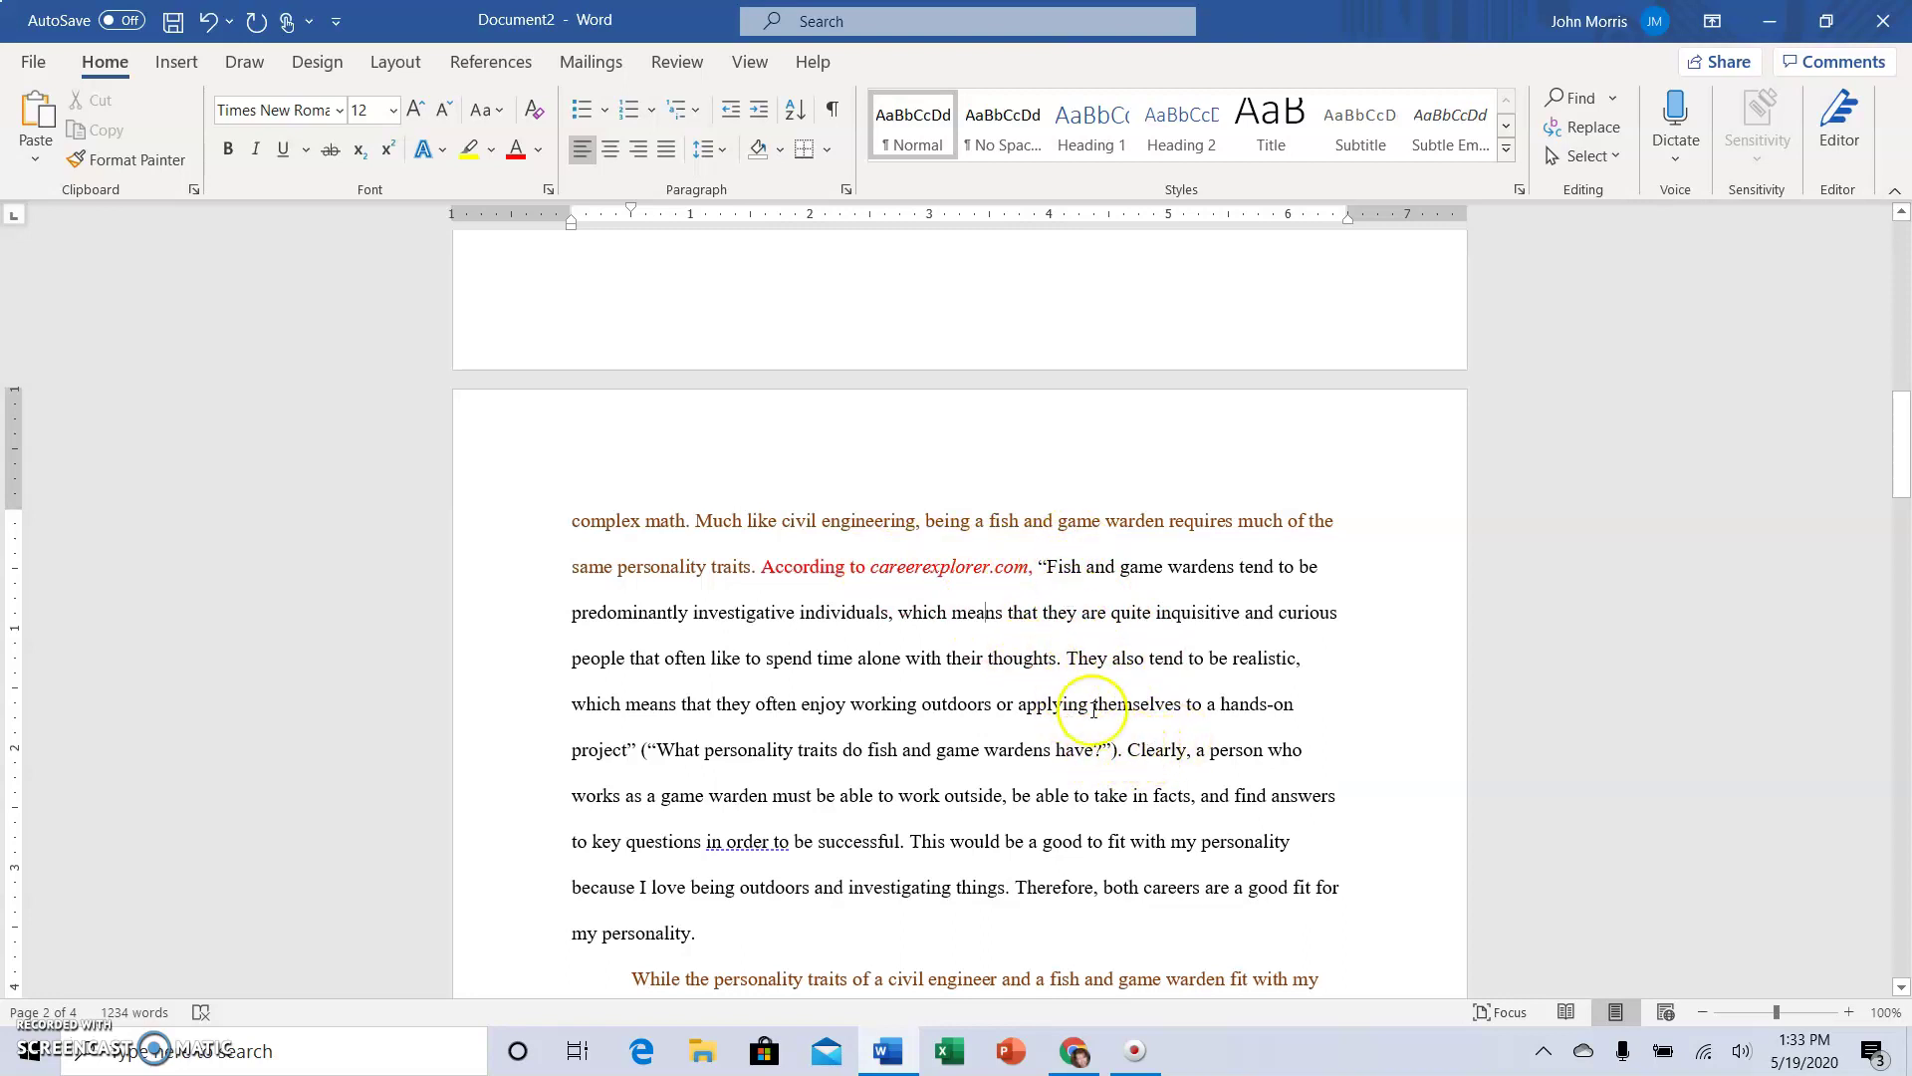
Highlight the citation "What personality traits do fish and game wardens have?" in yellow.
drag(1083, 757, 643, 751)
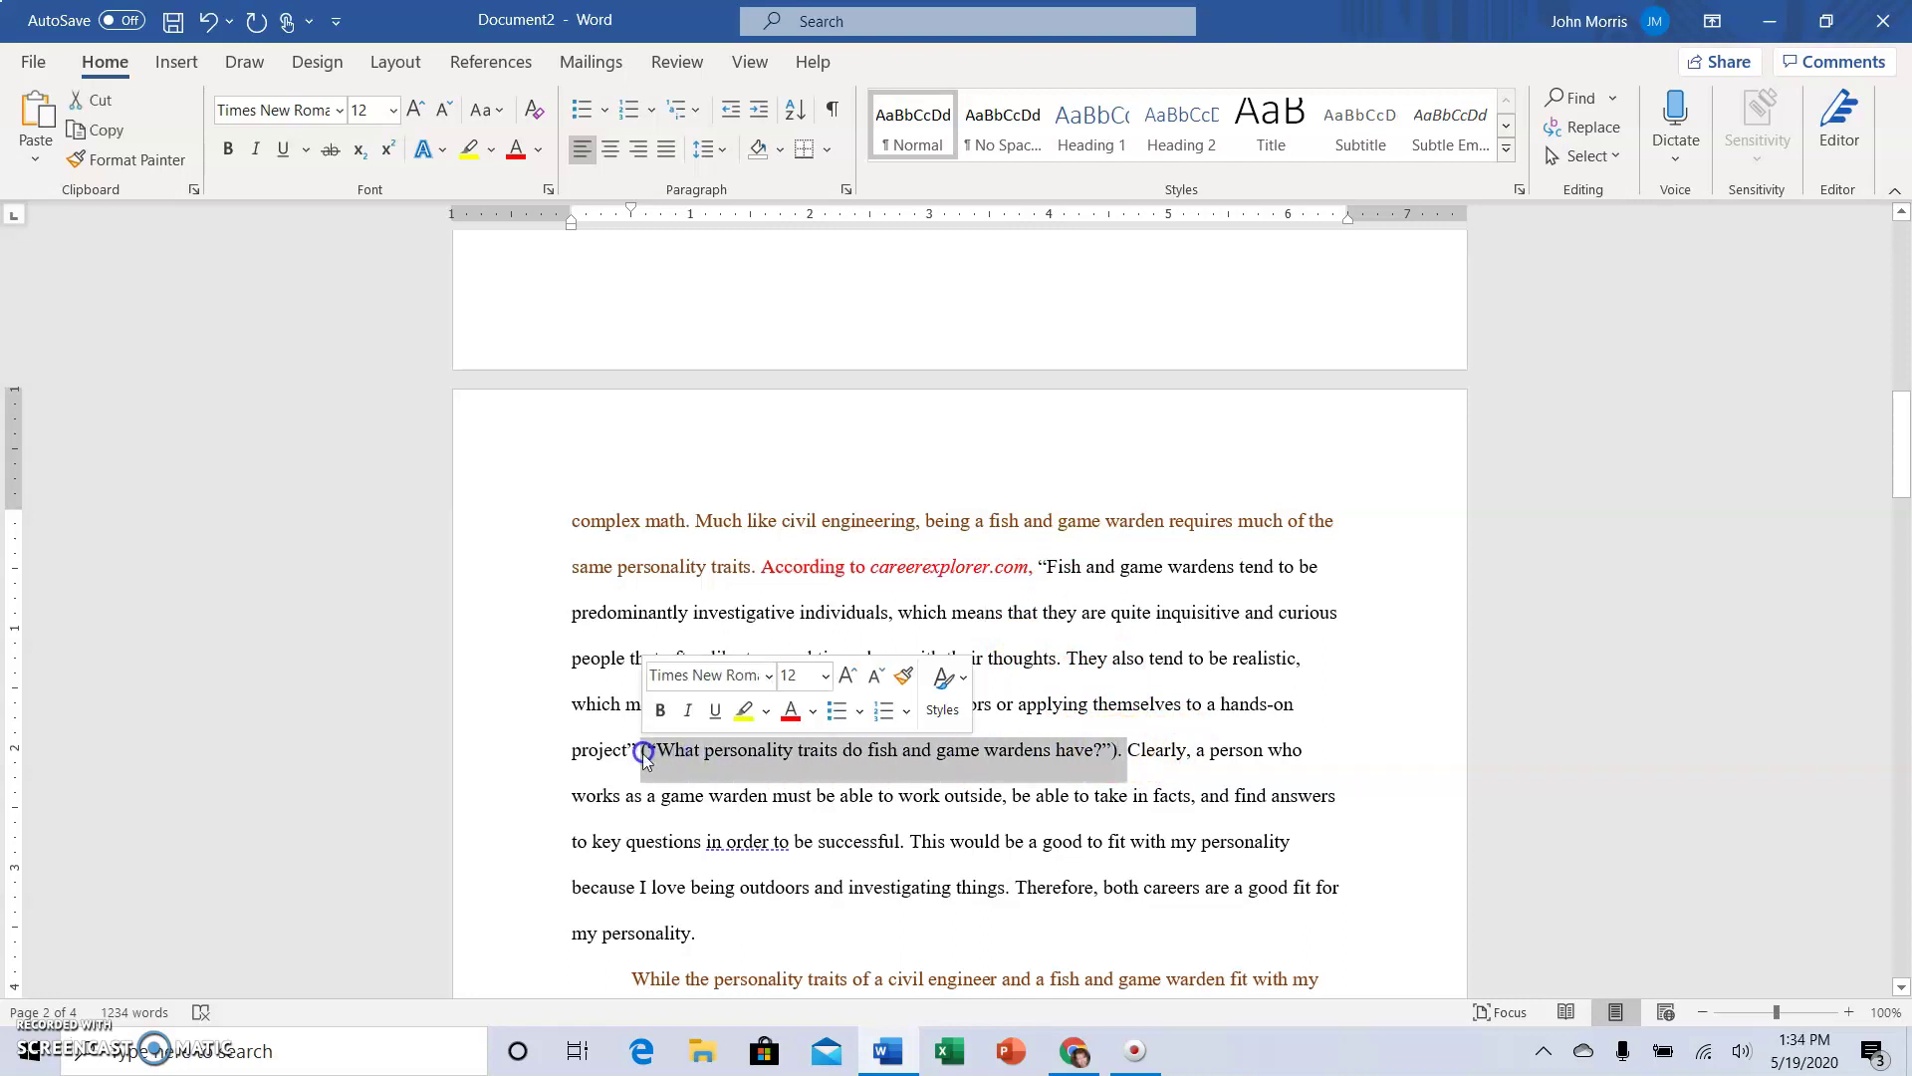
click(741, 724)
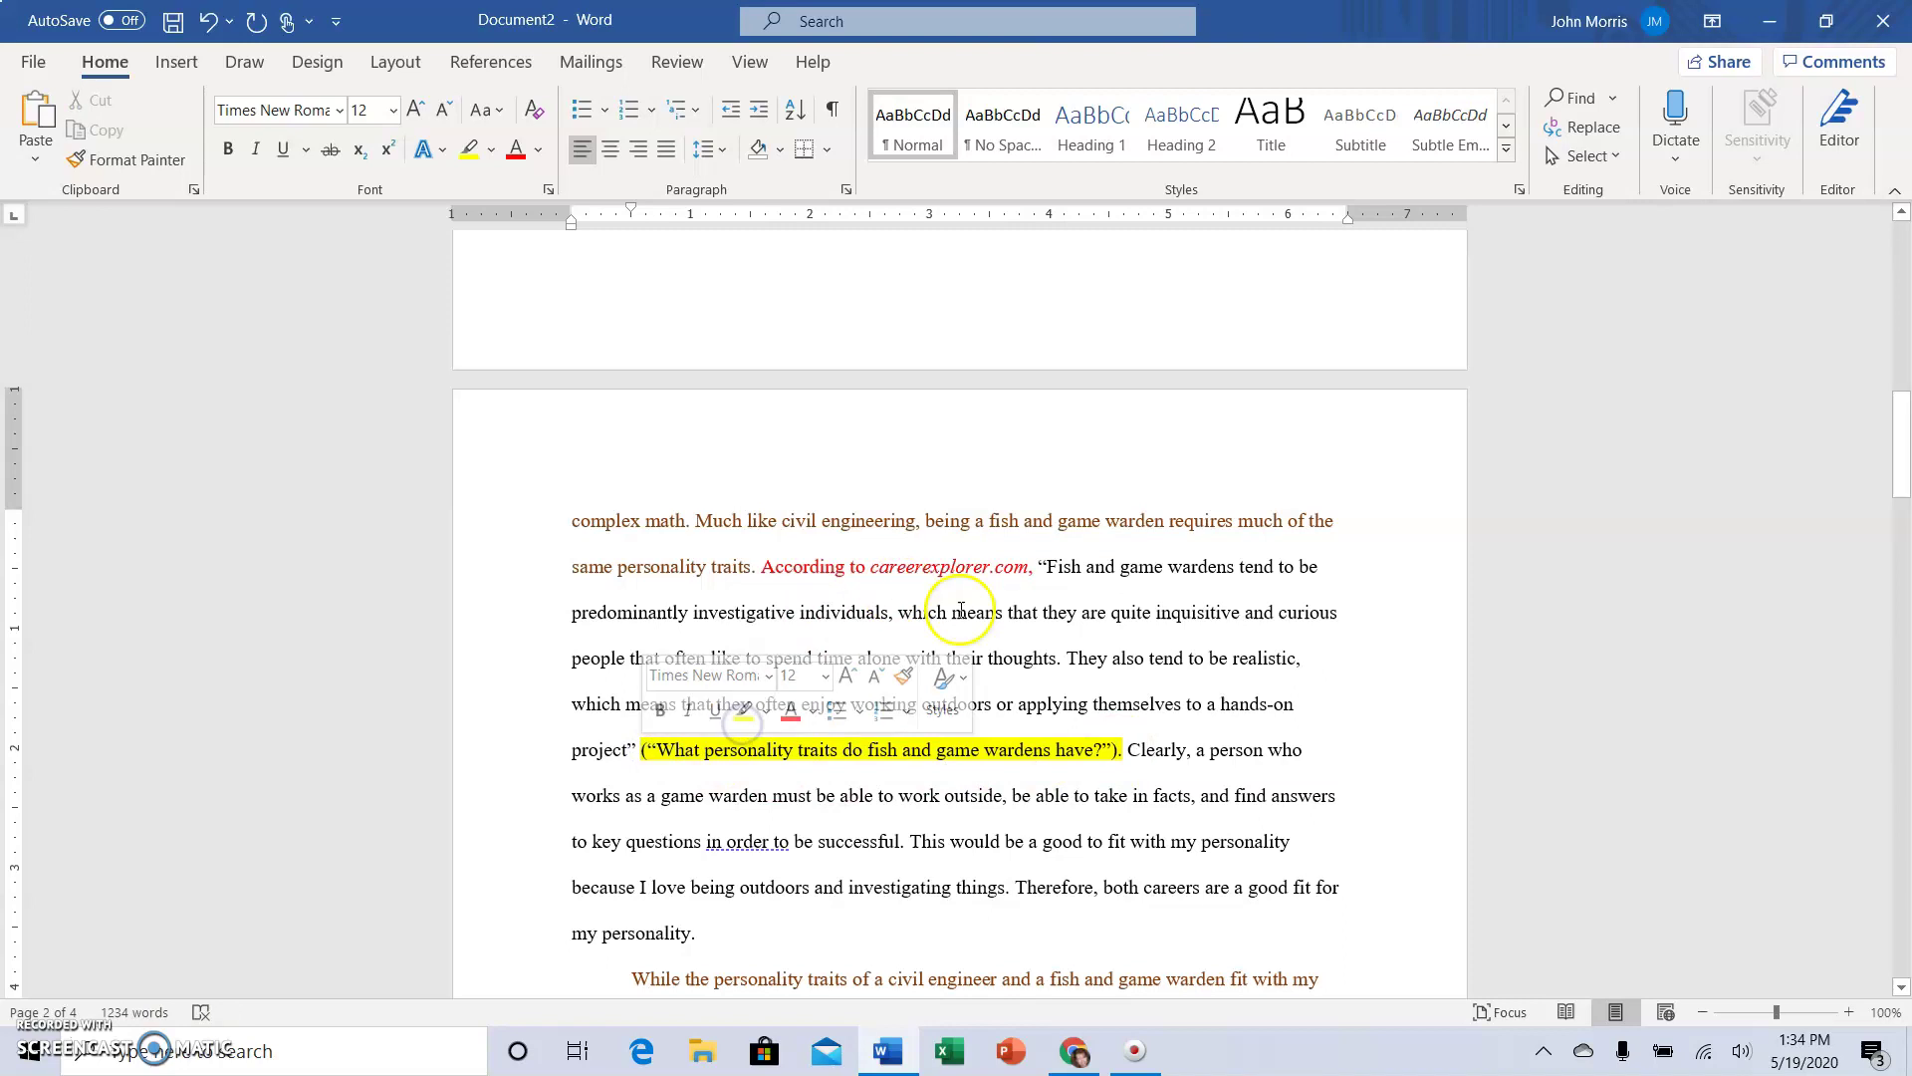
click(1104, 577)
scroll(1279, 671, down, 2)
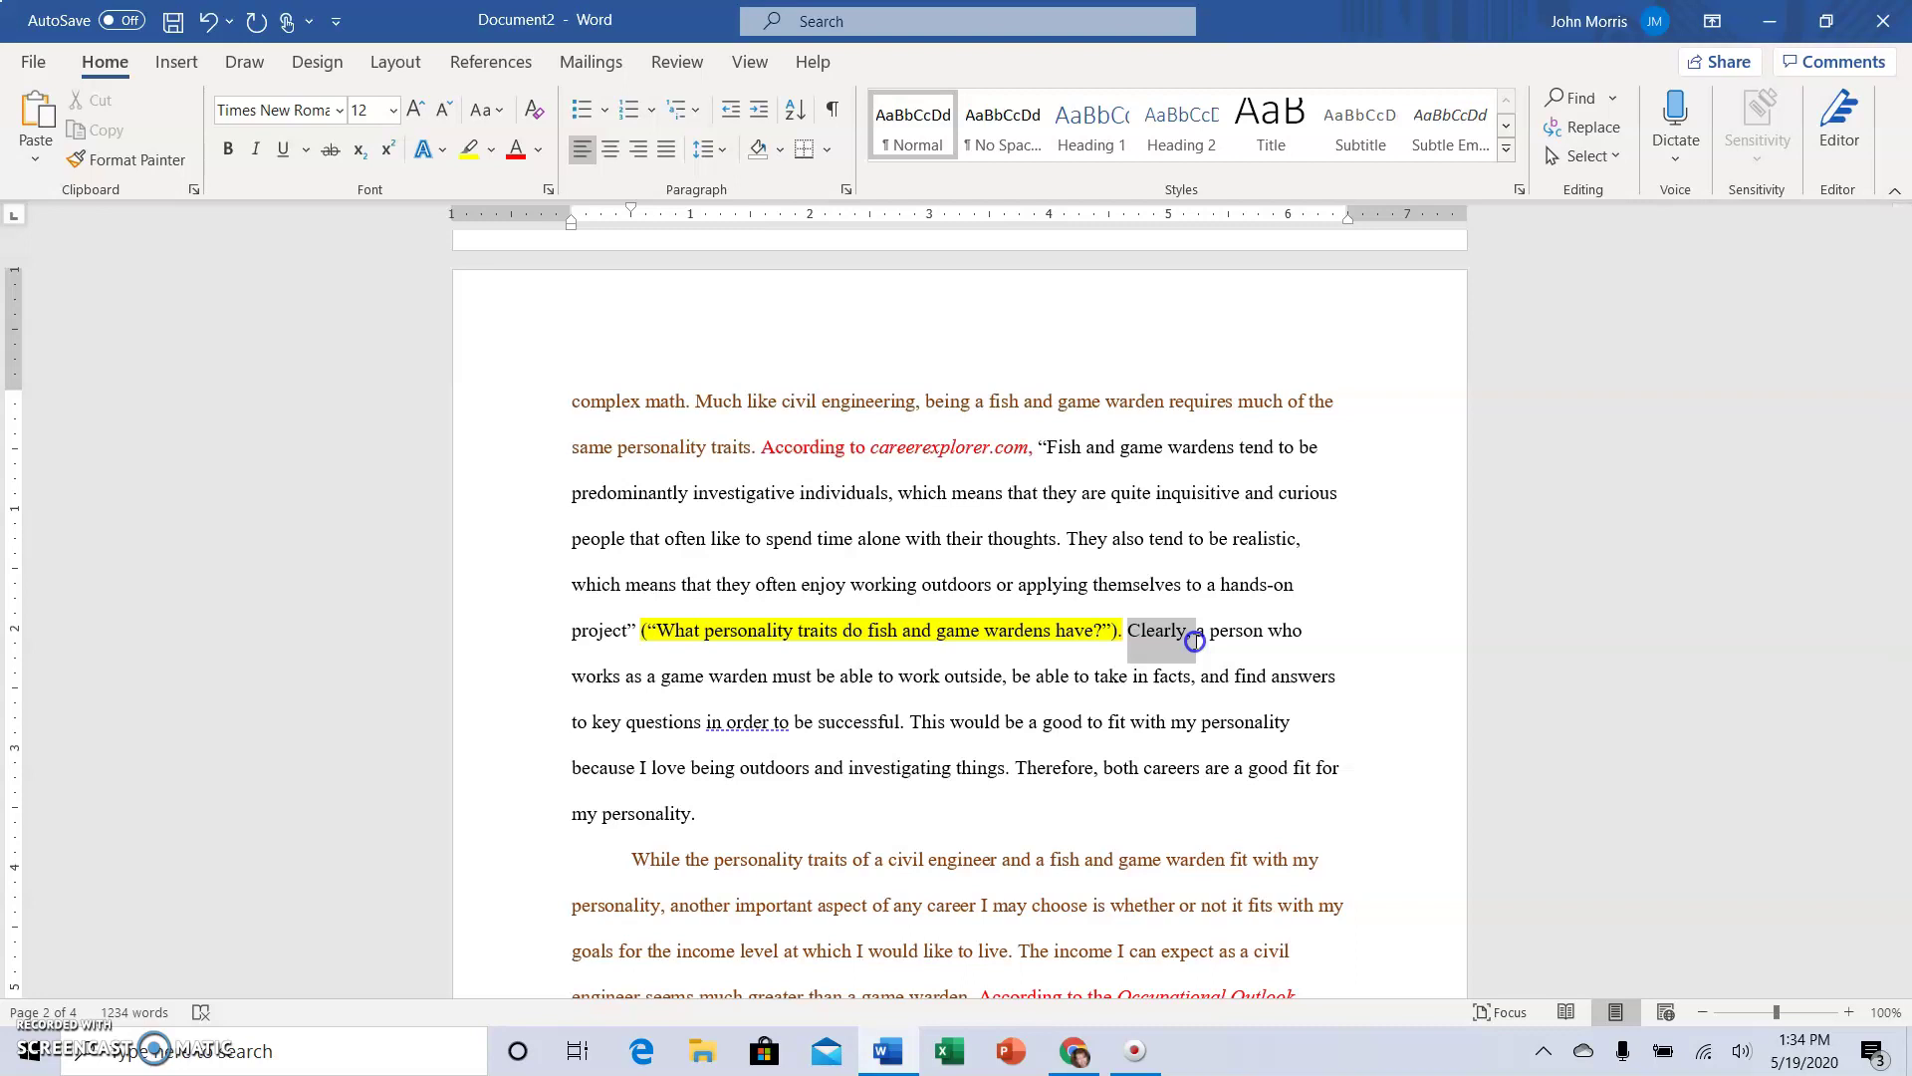
Make the sentence from 'Clearly,' to 'successful.' green.
drag(1194, 640, 907, 715)
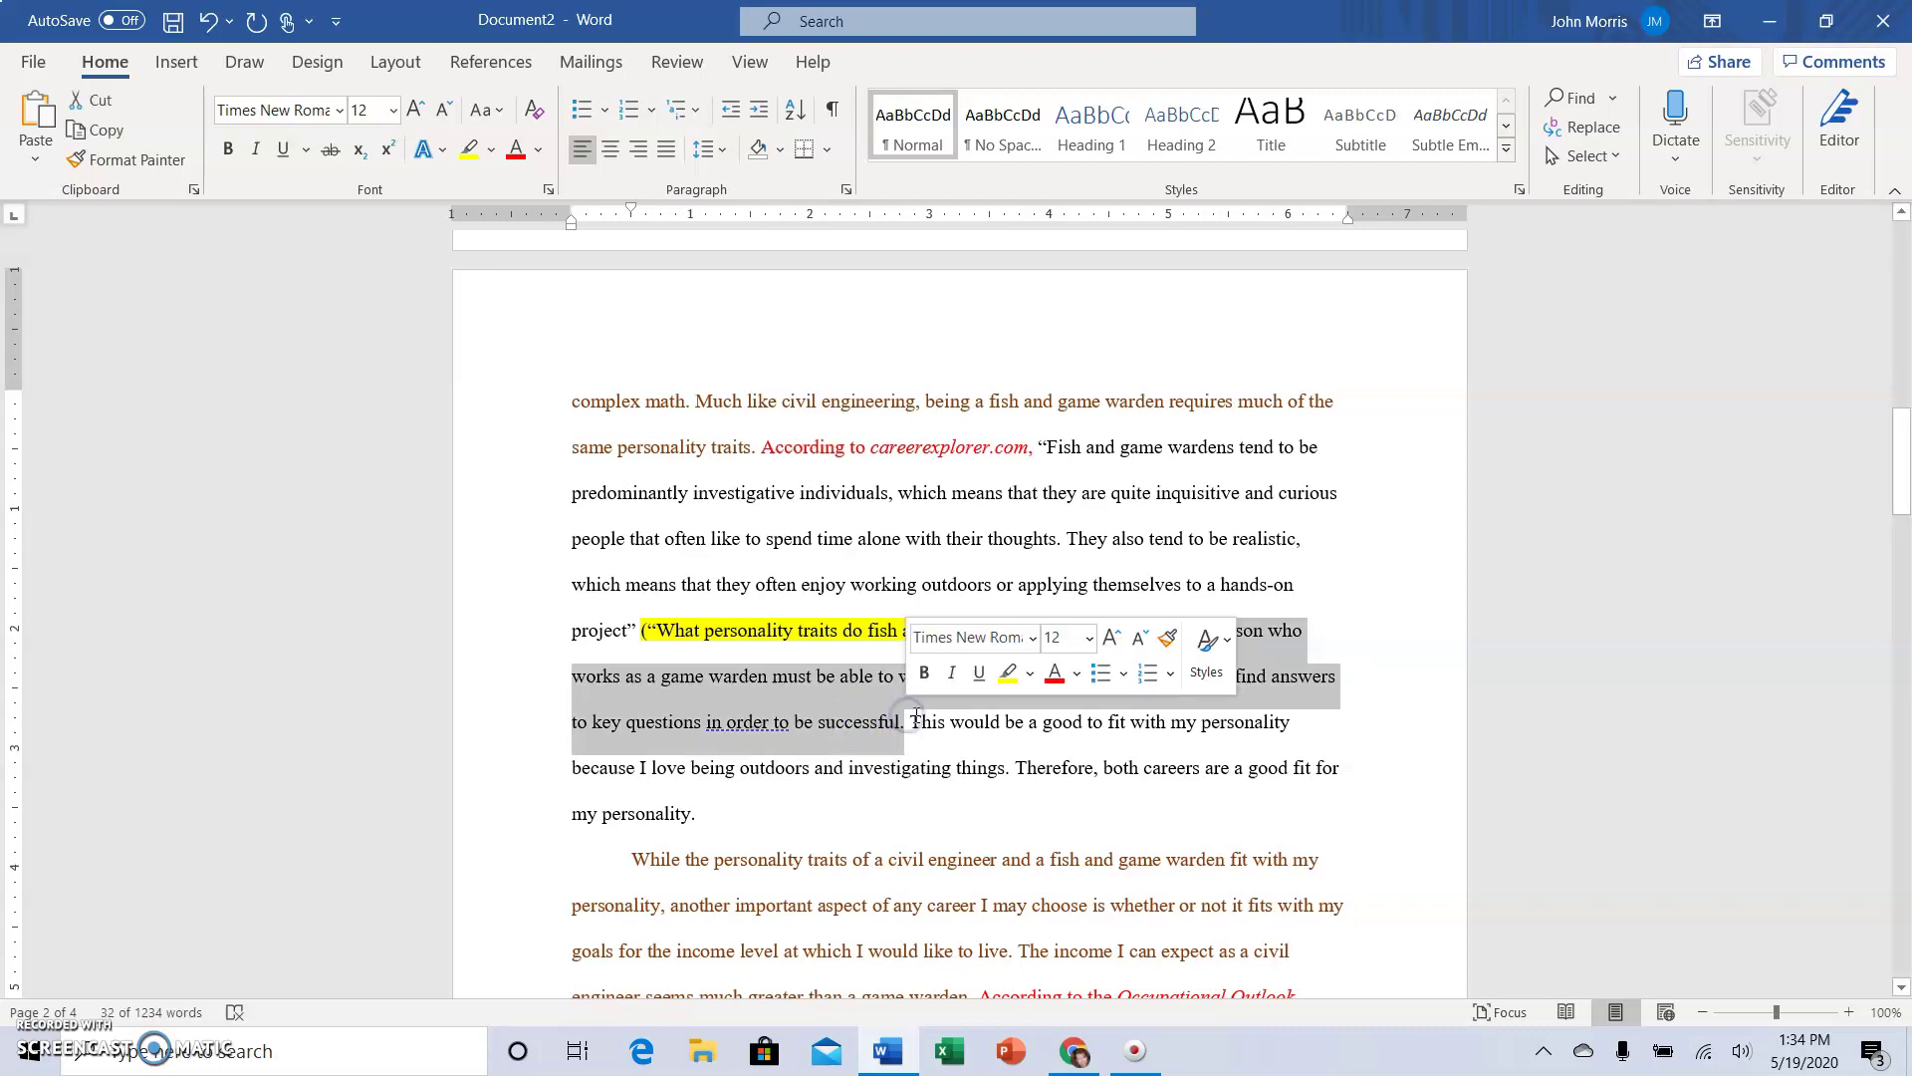
click(1077, 673)
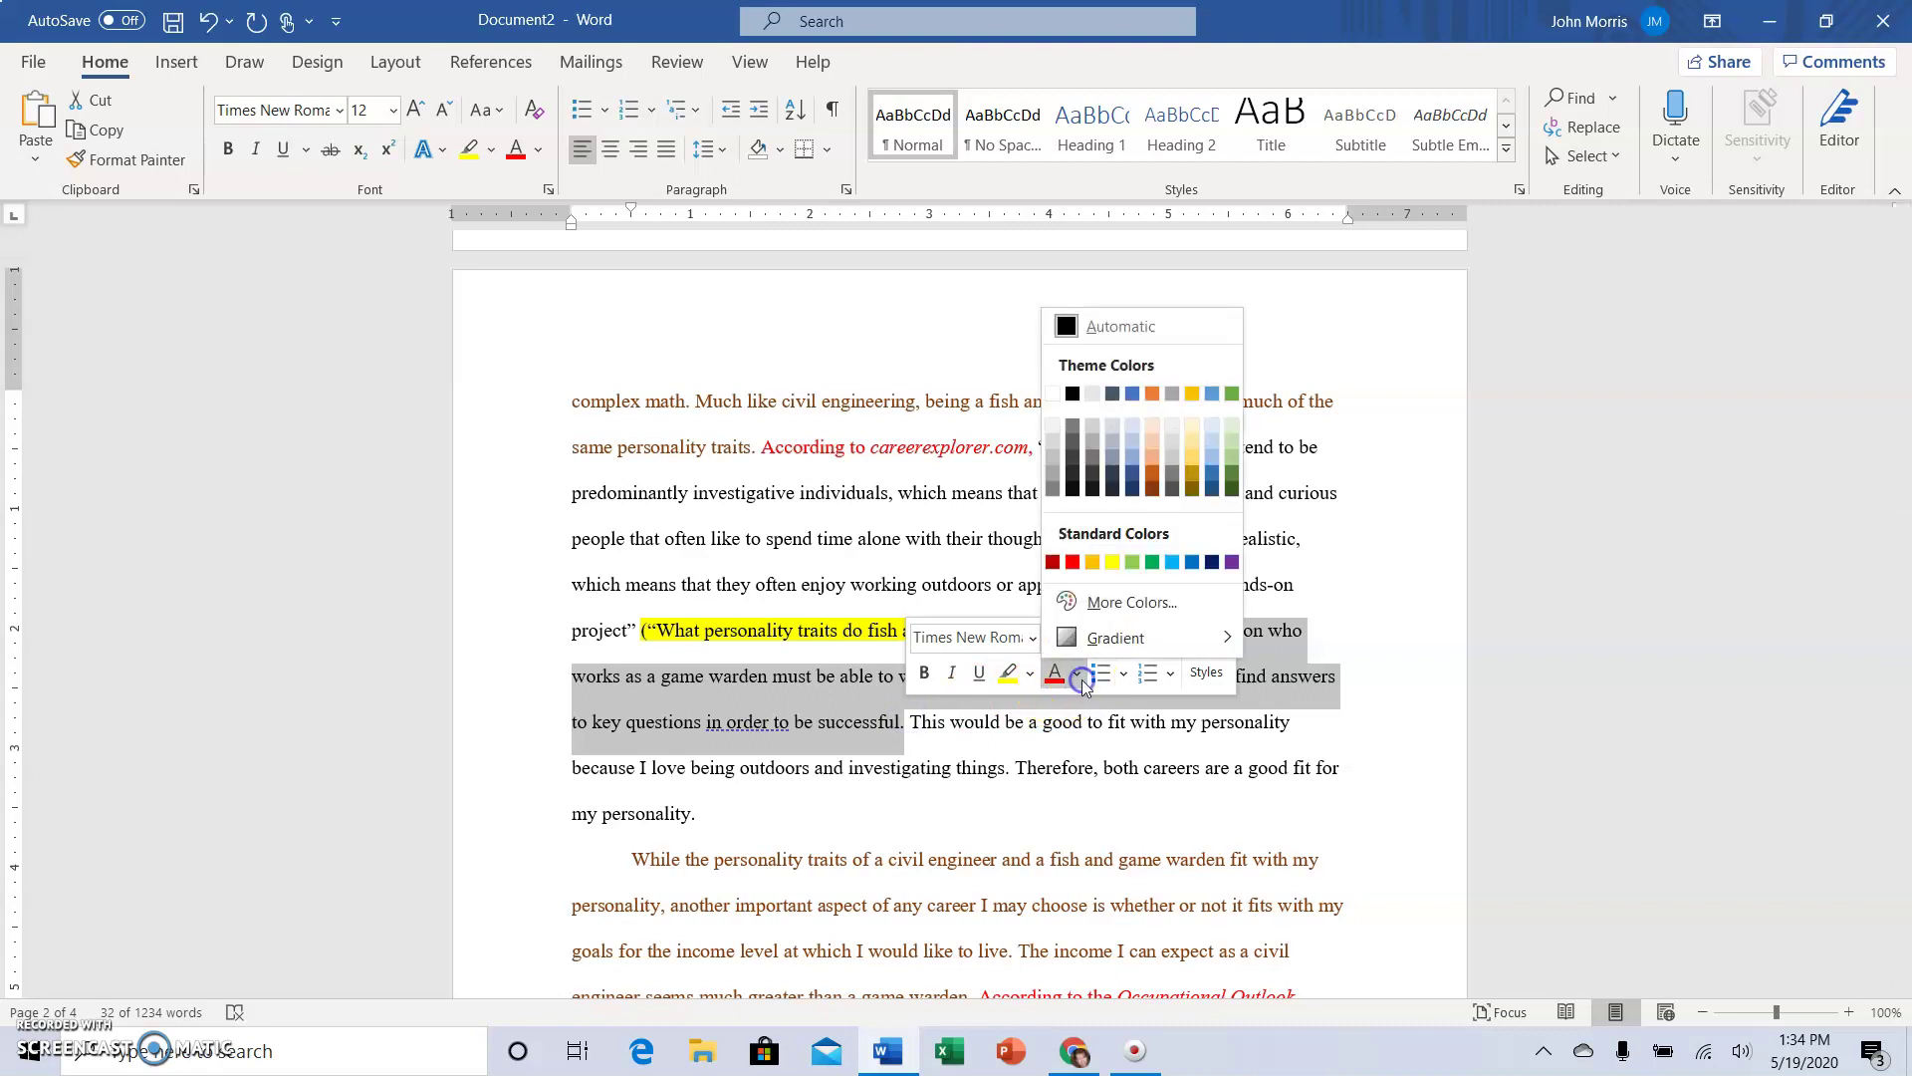
click(1152, 561)
click(814, 721)
scroll(1098, 724, down, 2)
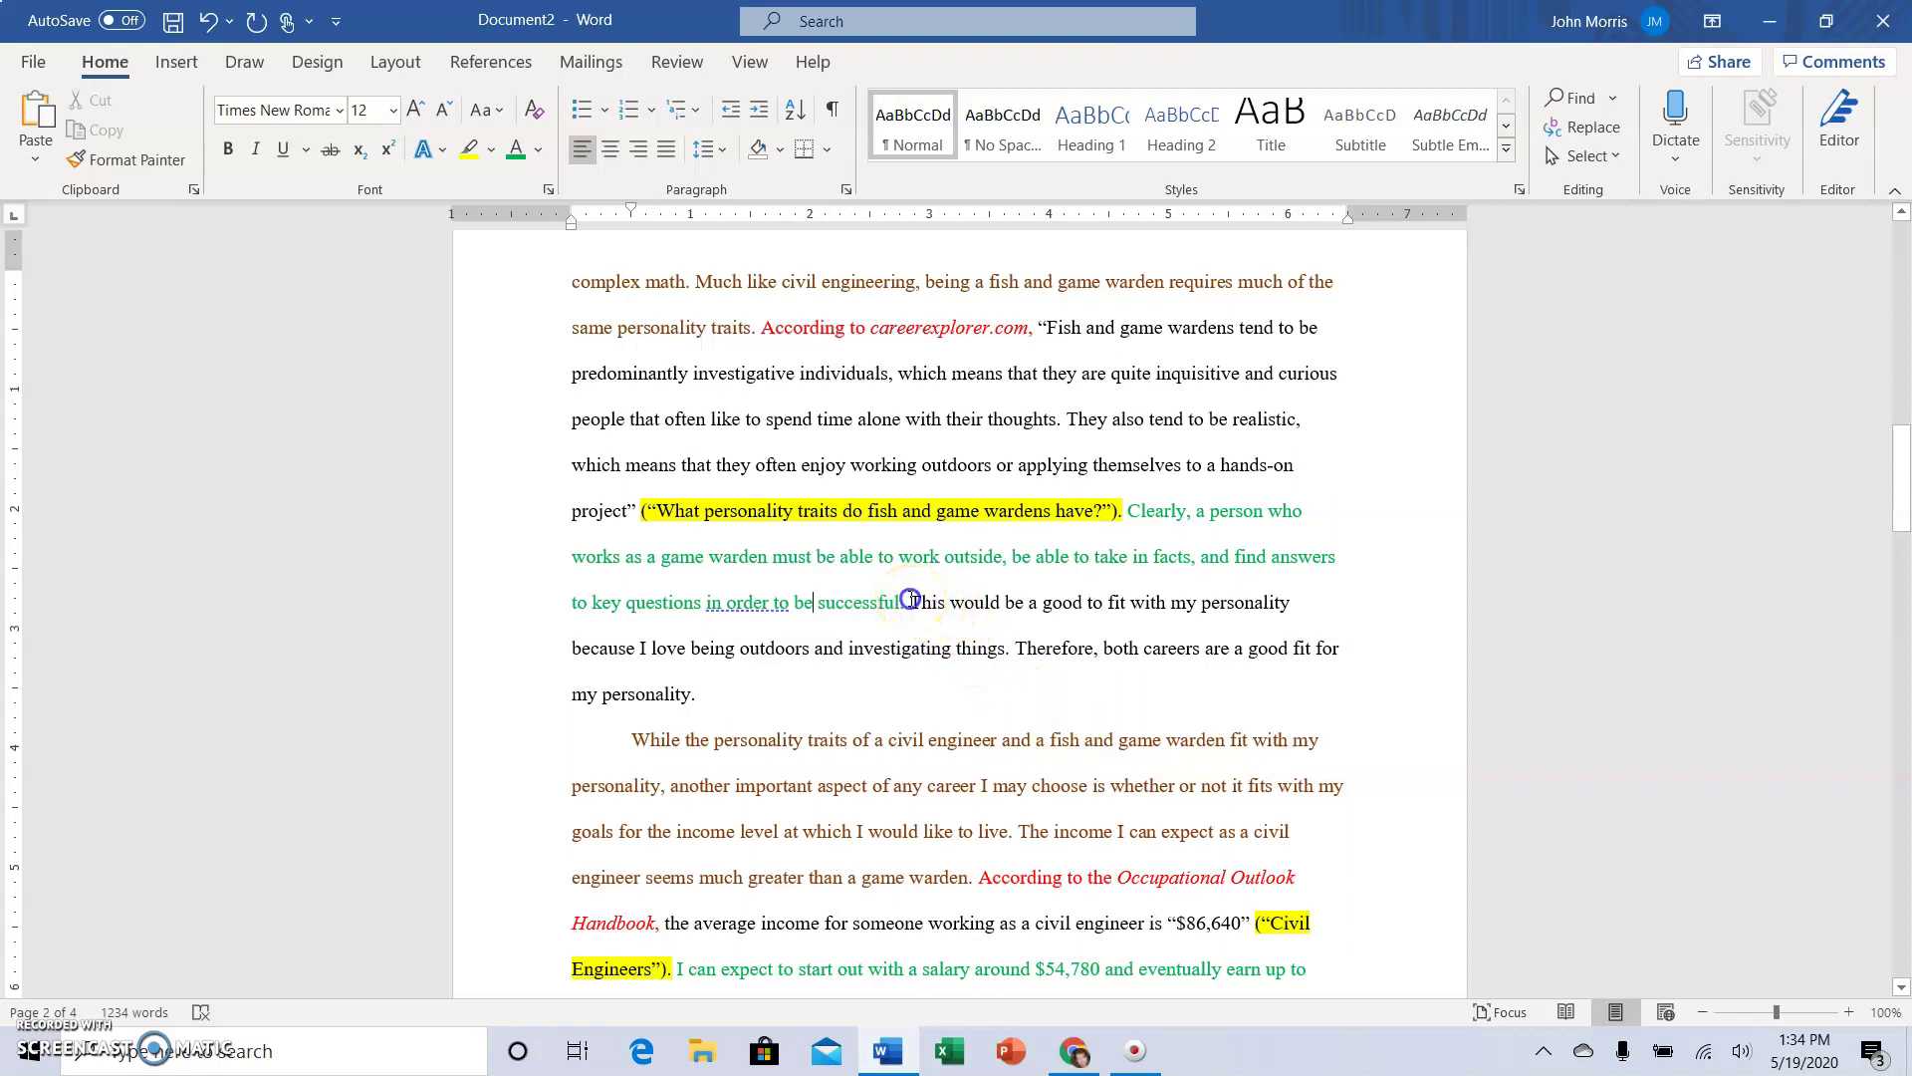
Make the following sentence, ending 'my personality.', dark brown.
drag(927, 620, 745, 687)
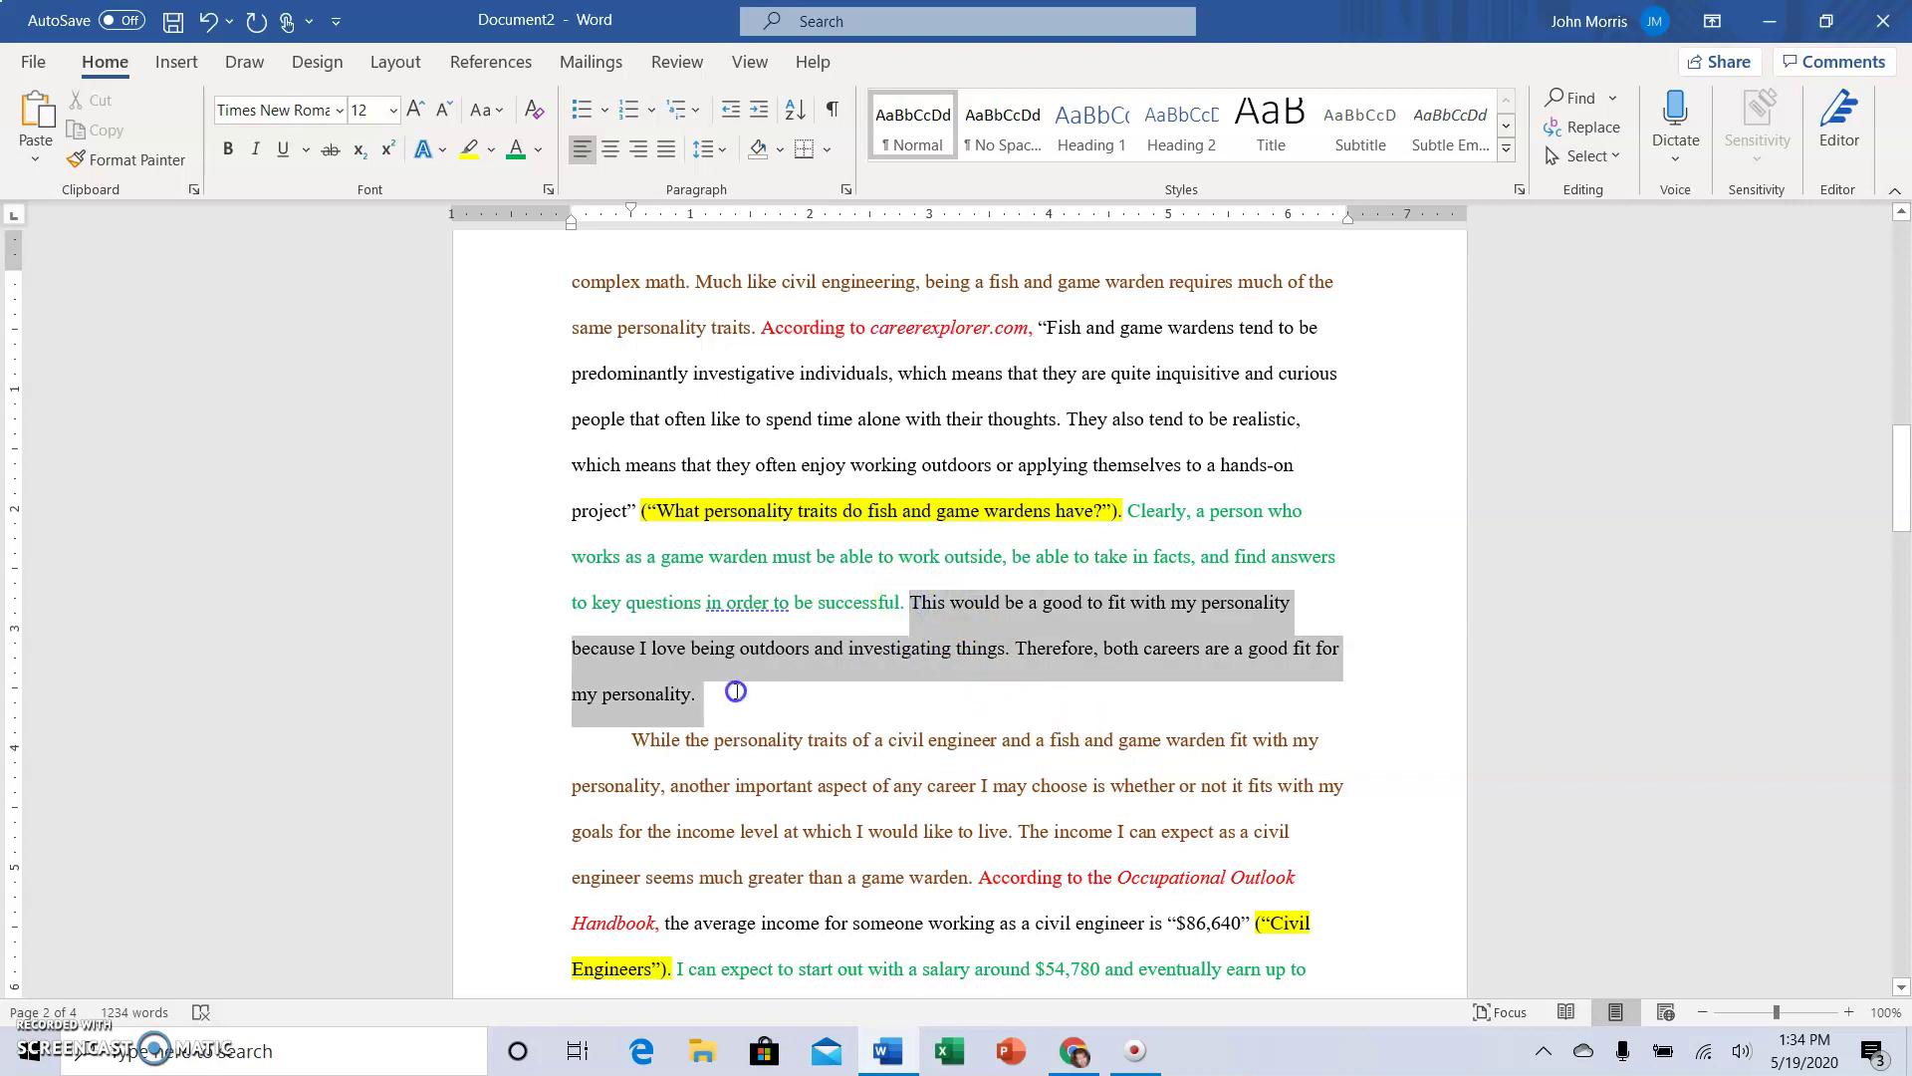
click(908, 653)
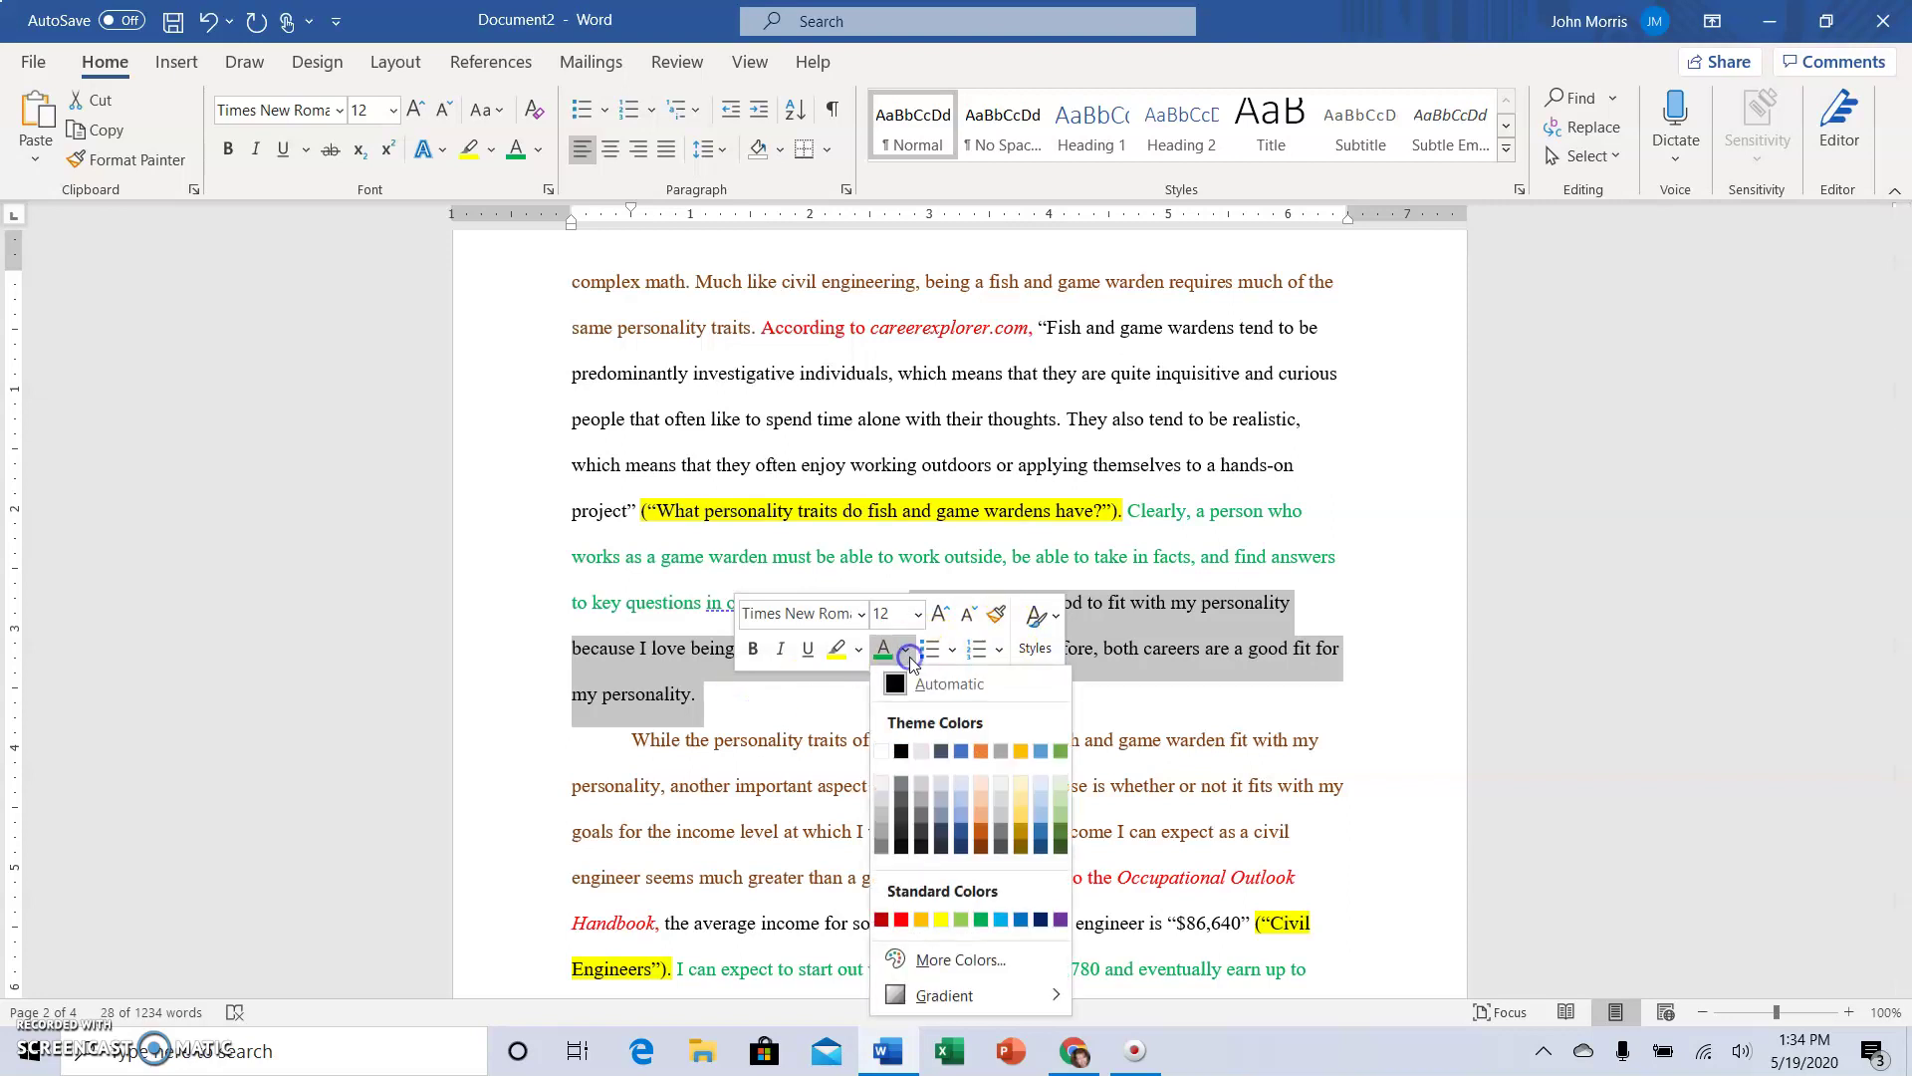
click(982, 845)
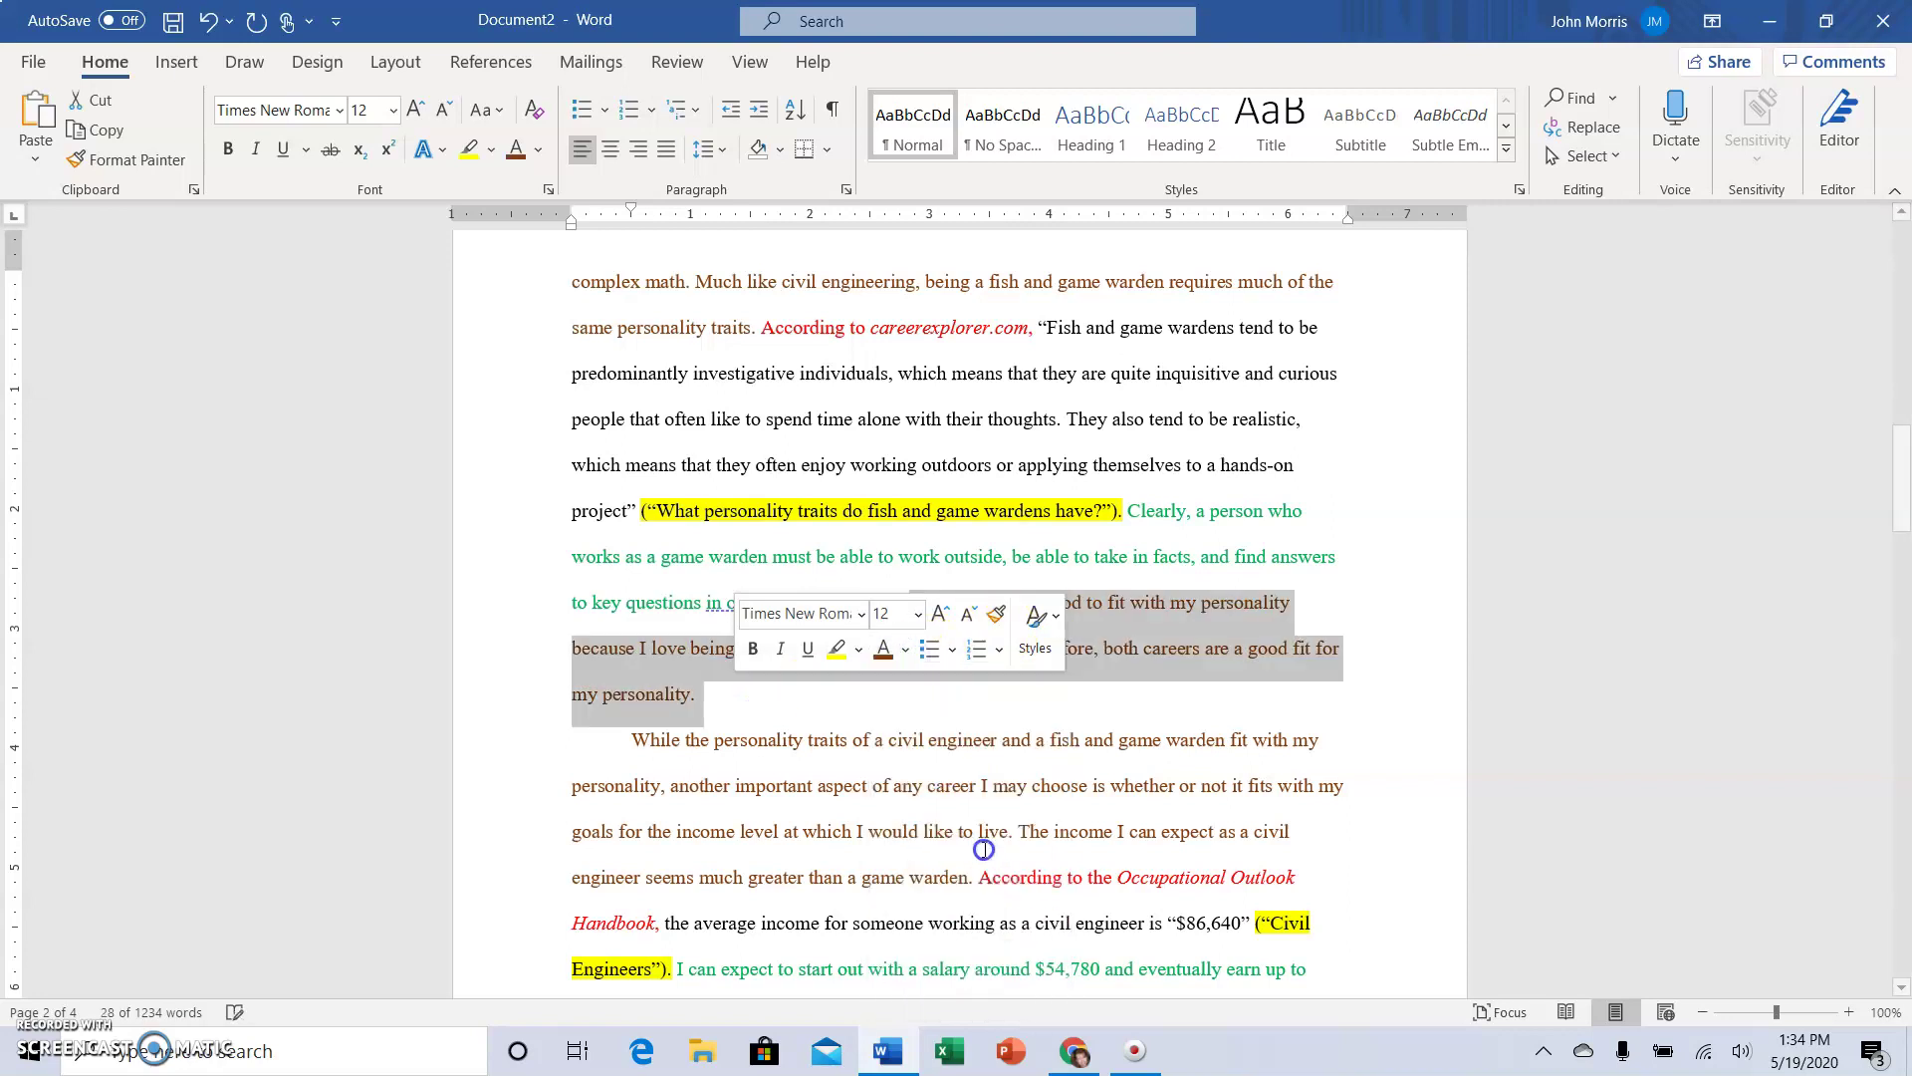
click(1085, 709)
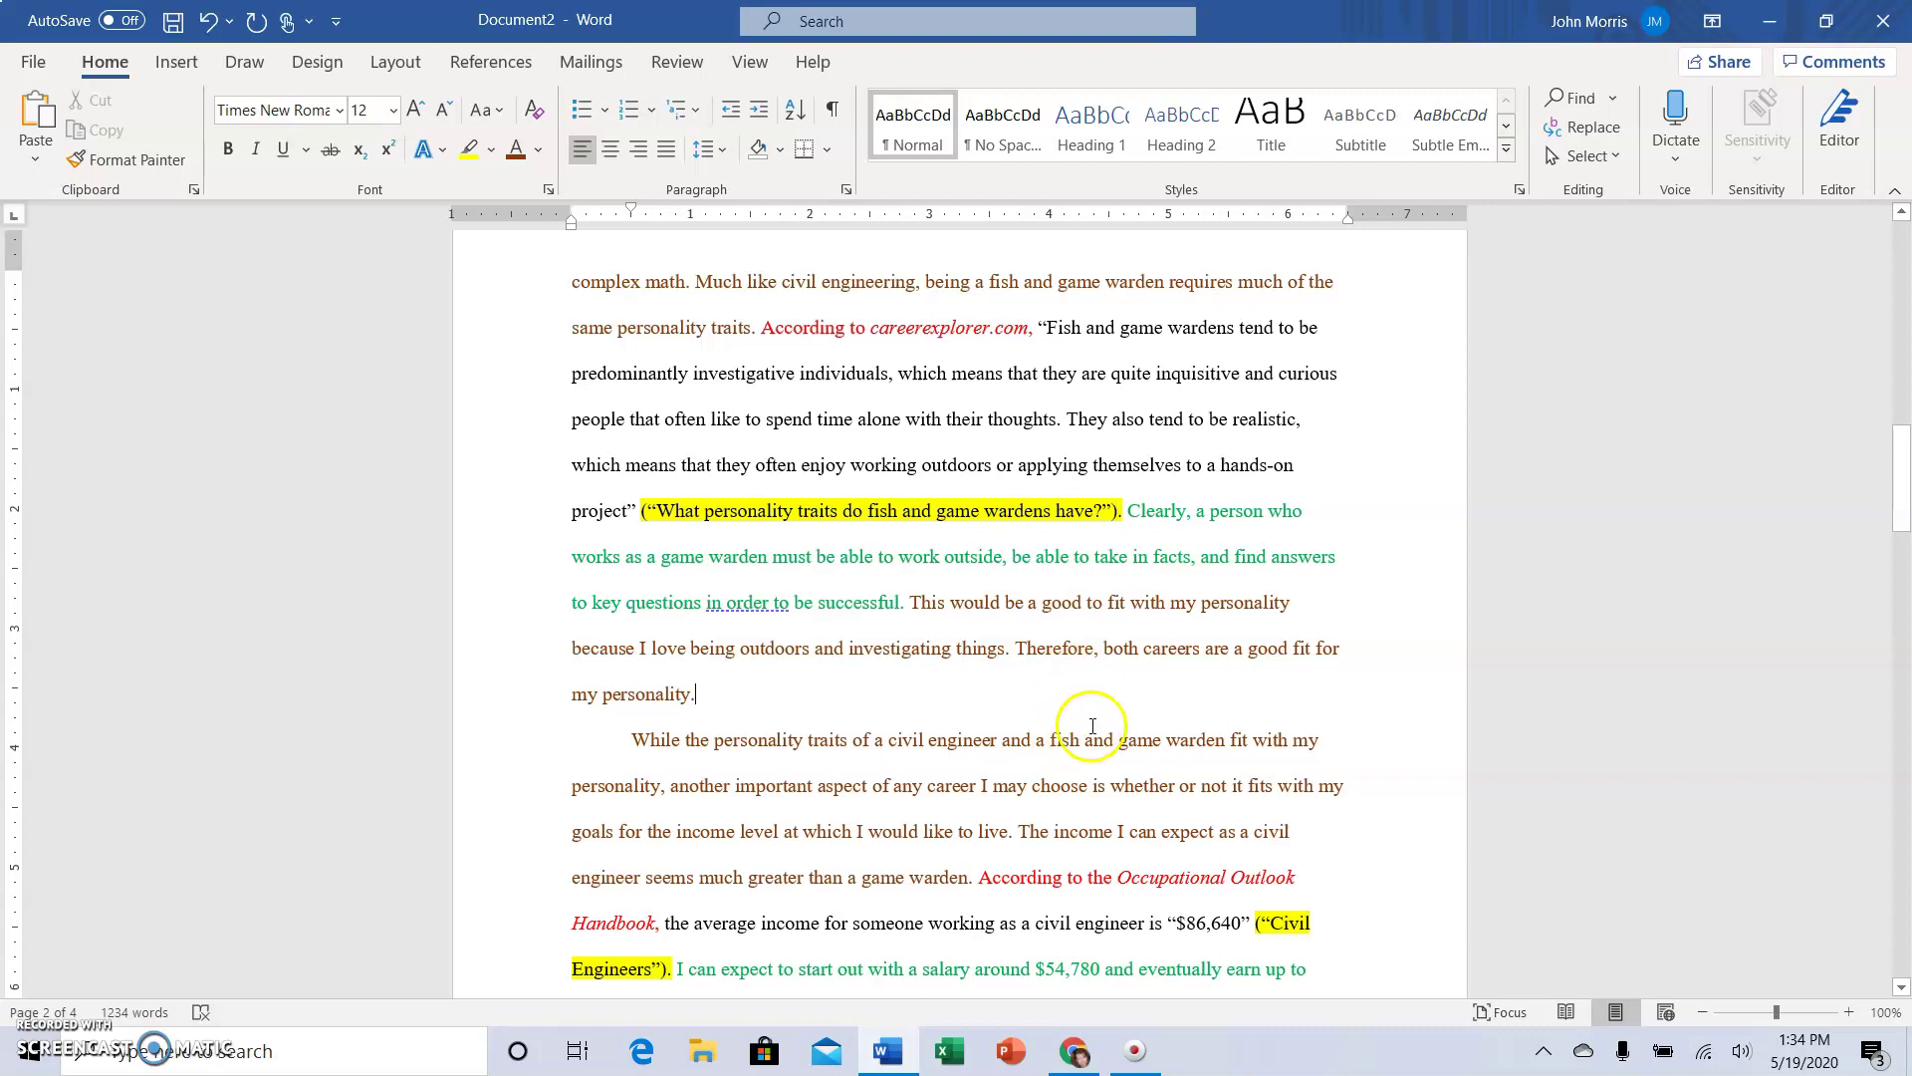
scroll(1092, 726, up, 1)
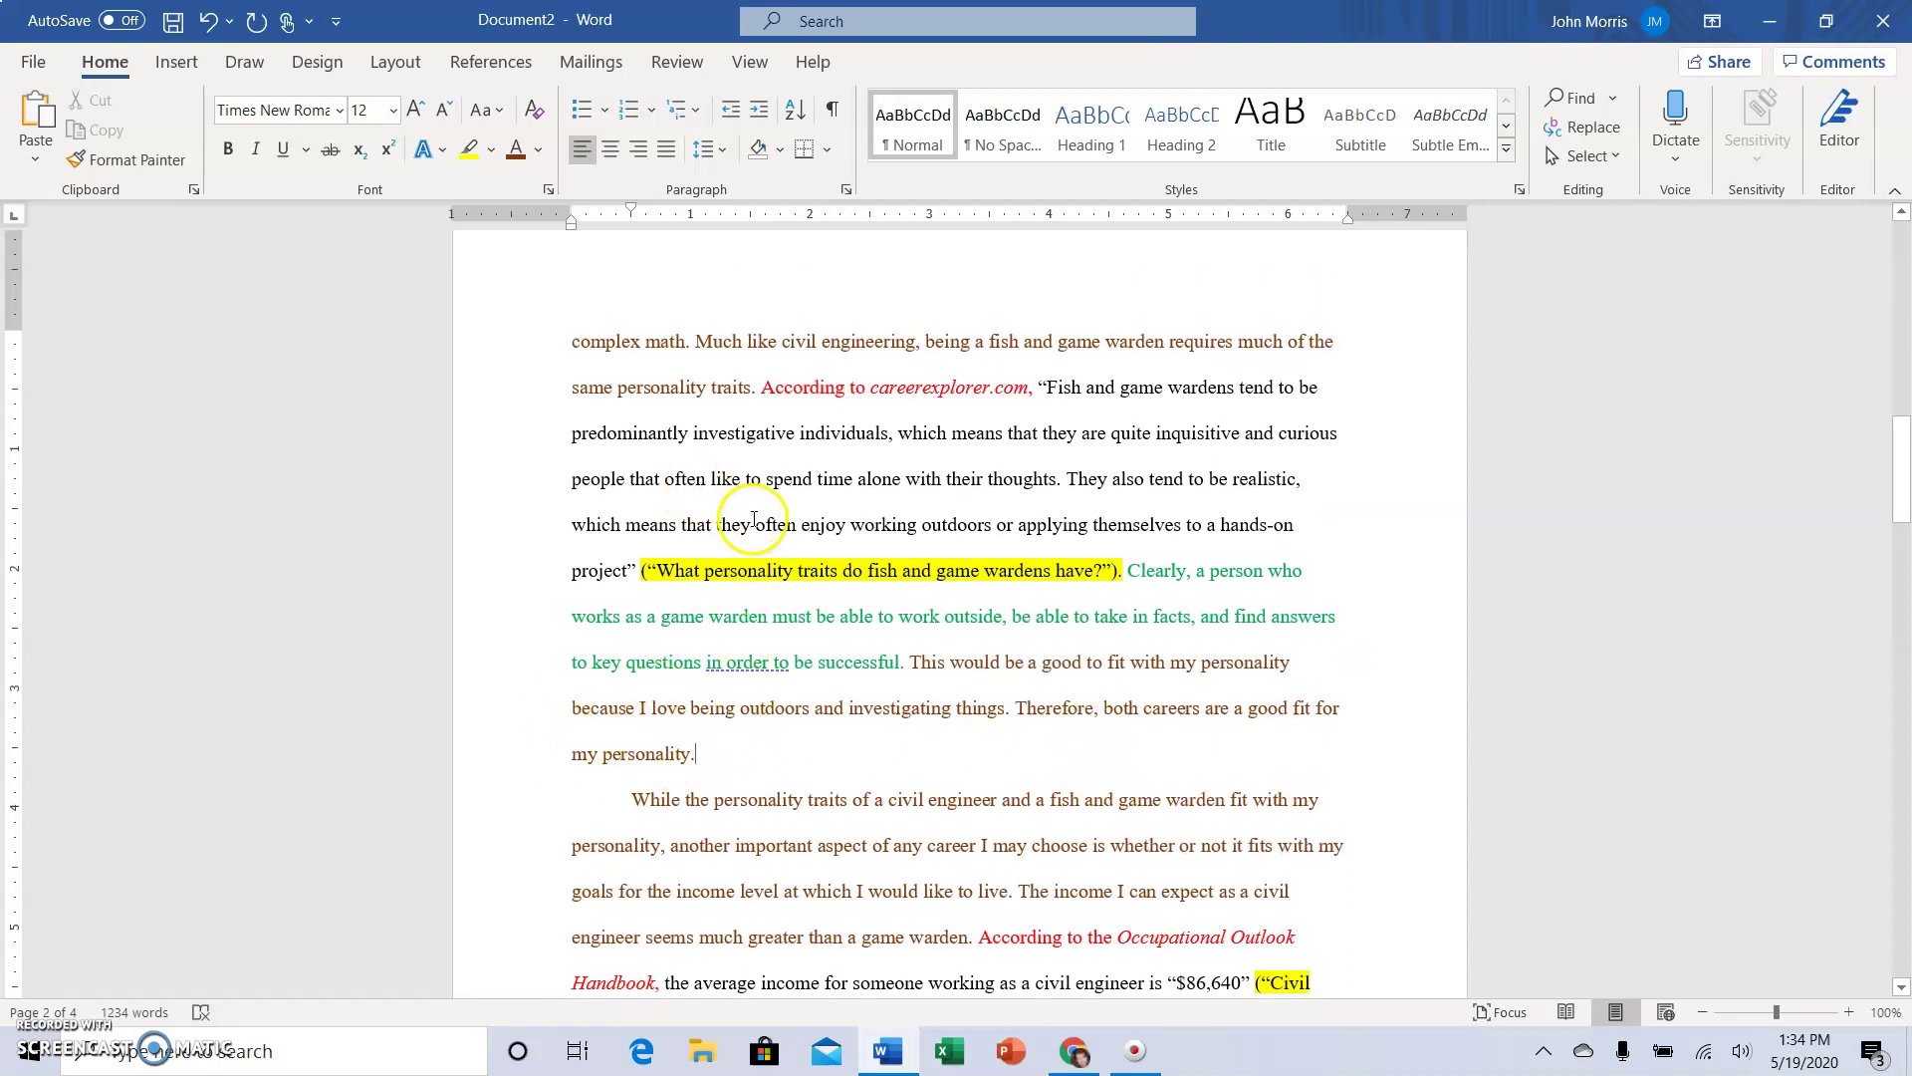
scroll(697, 468, up, 1)
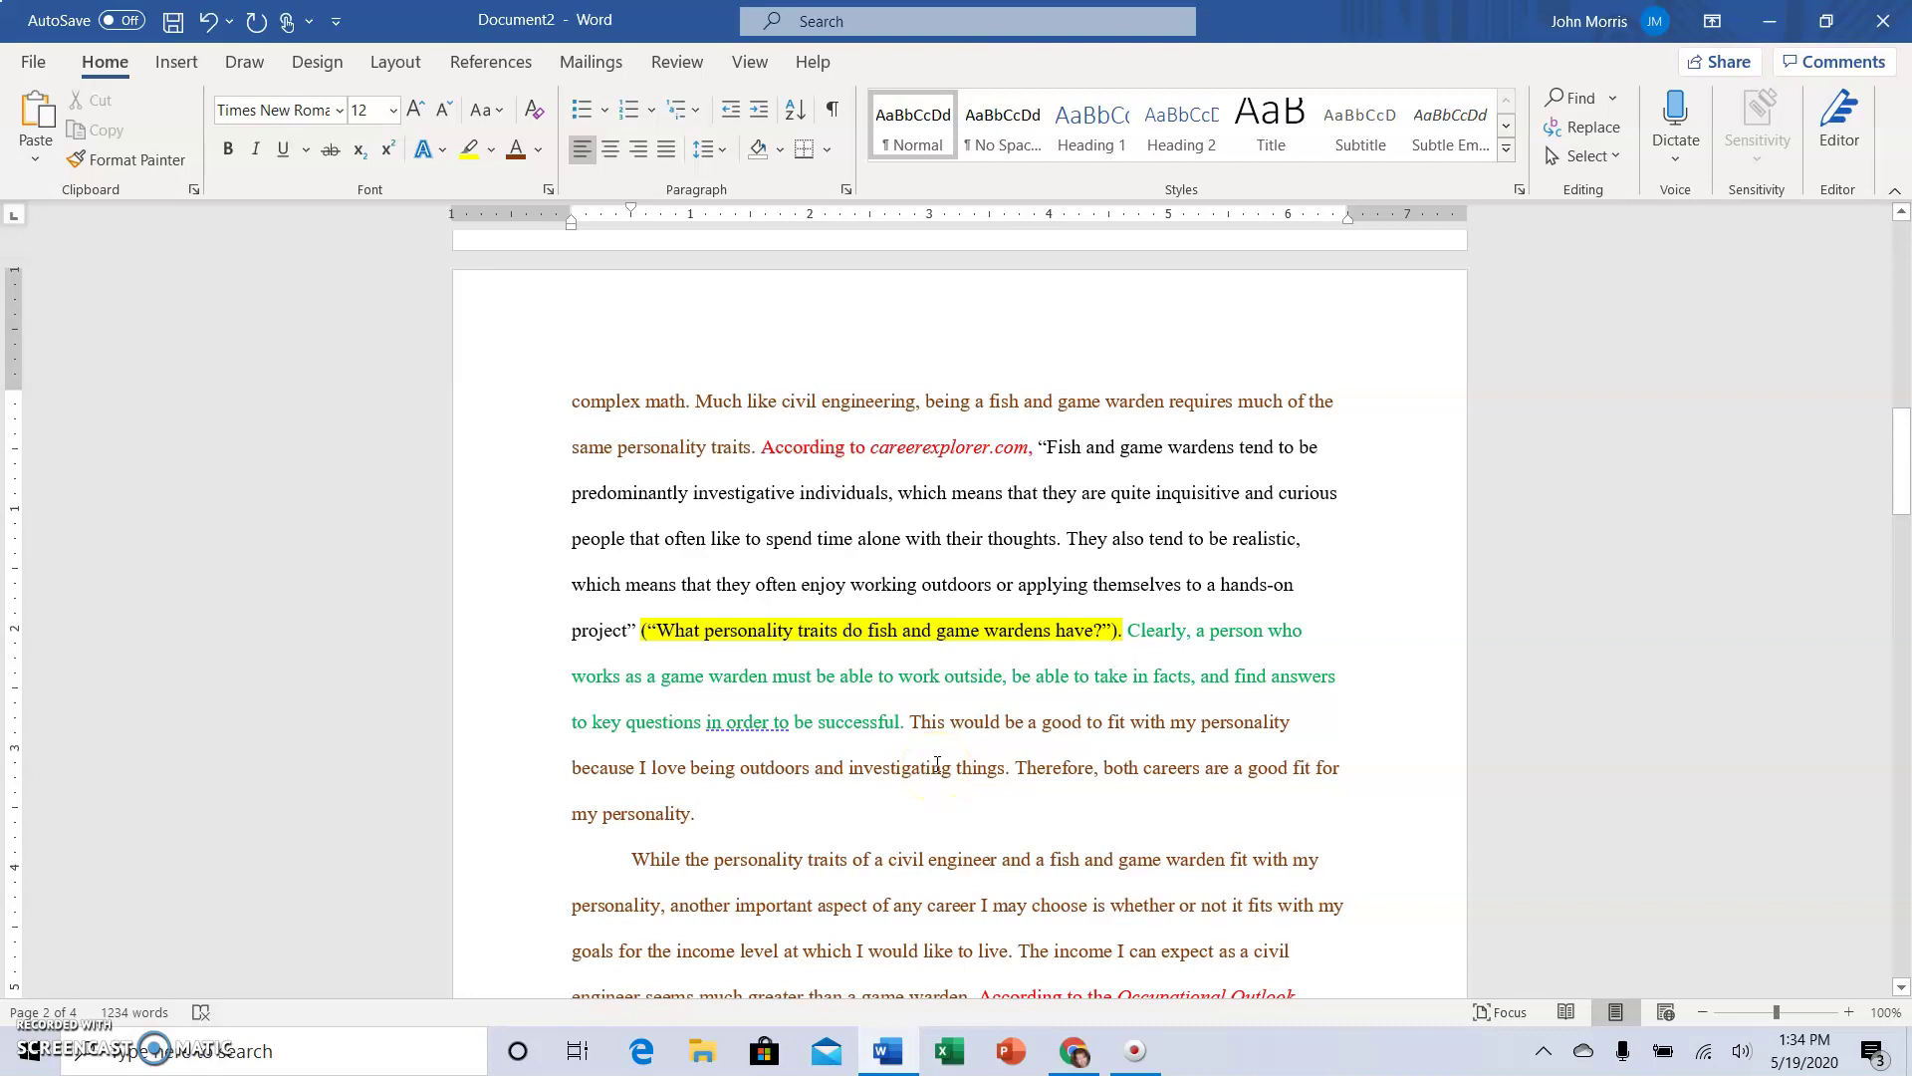
scroll(937, 763, up, 1)
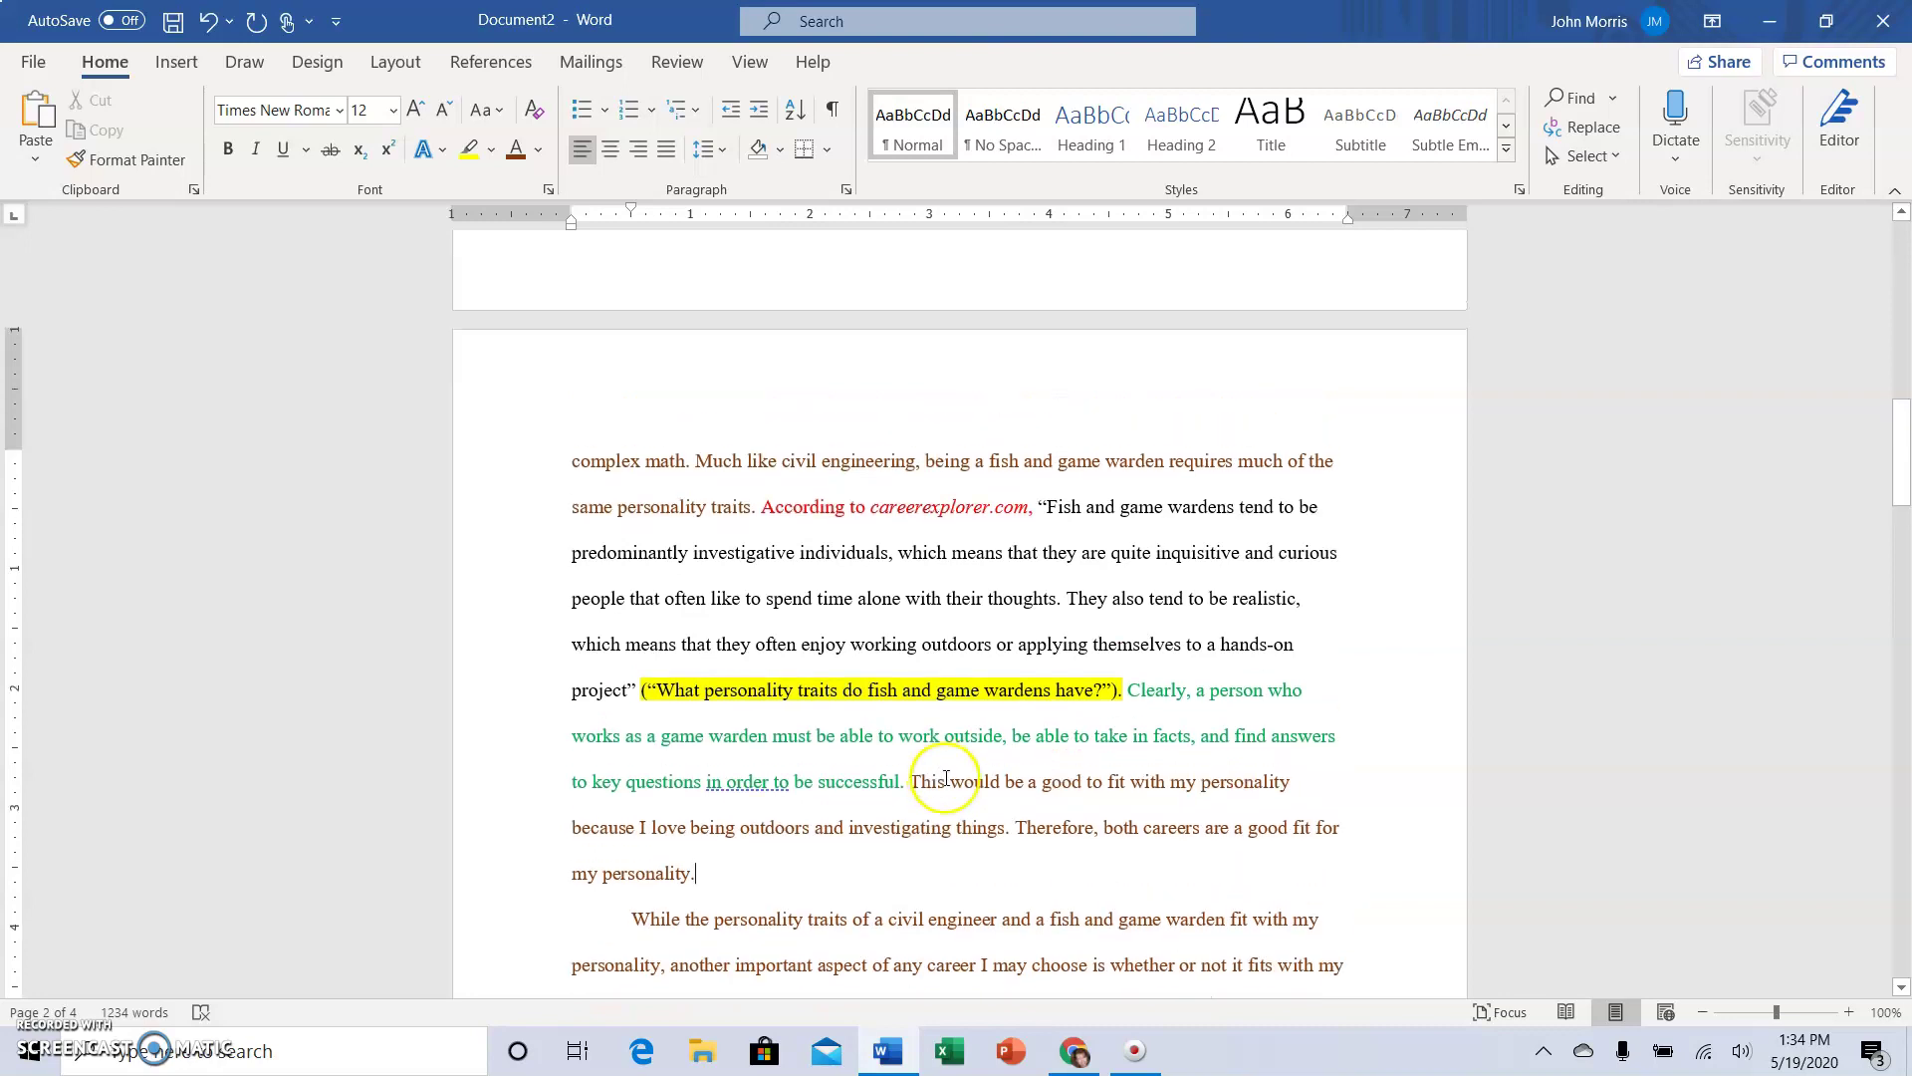
scroll(946, 777, down, 2)
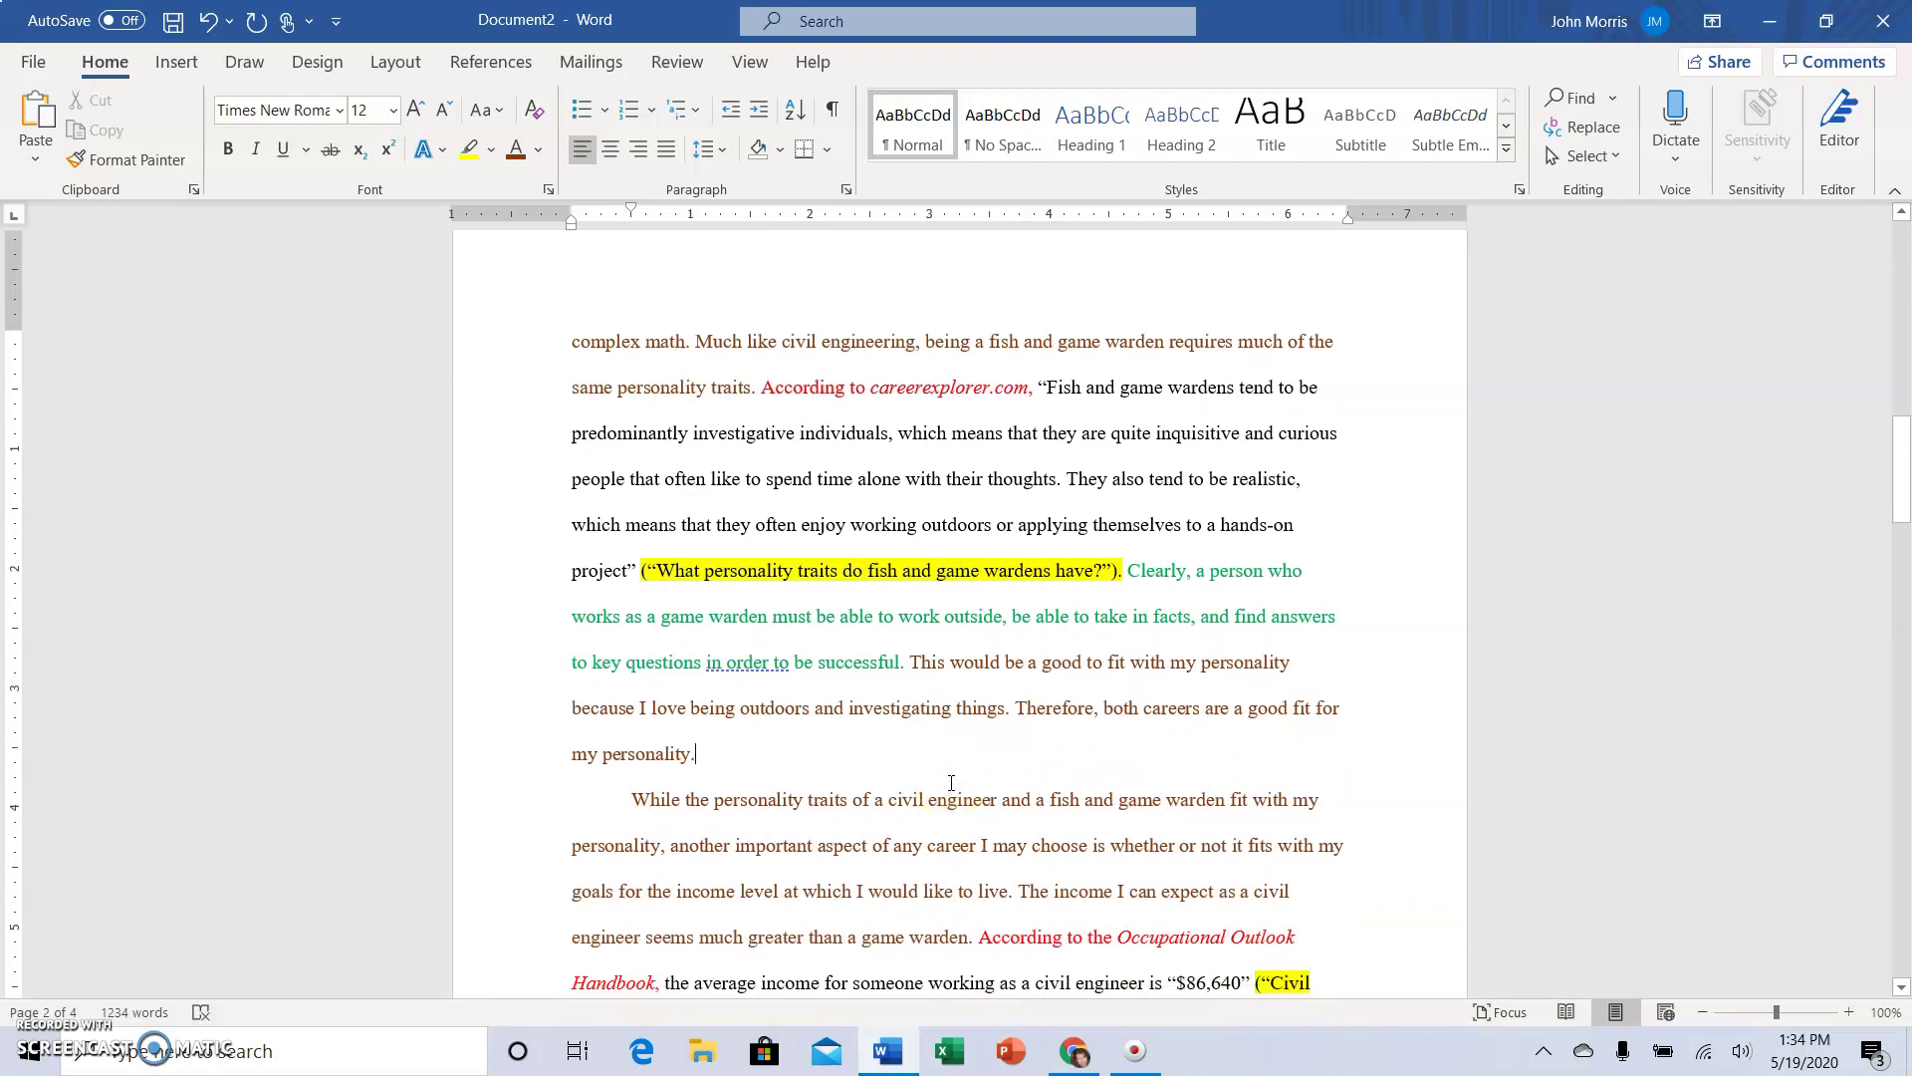
scroll(952, 782, down, 7)
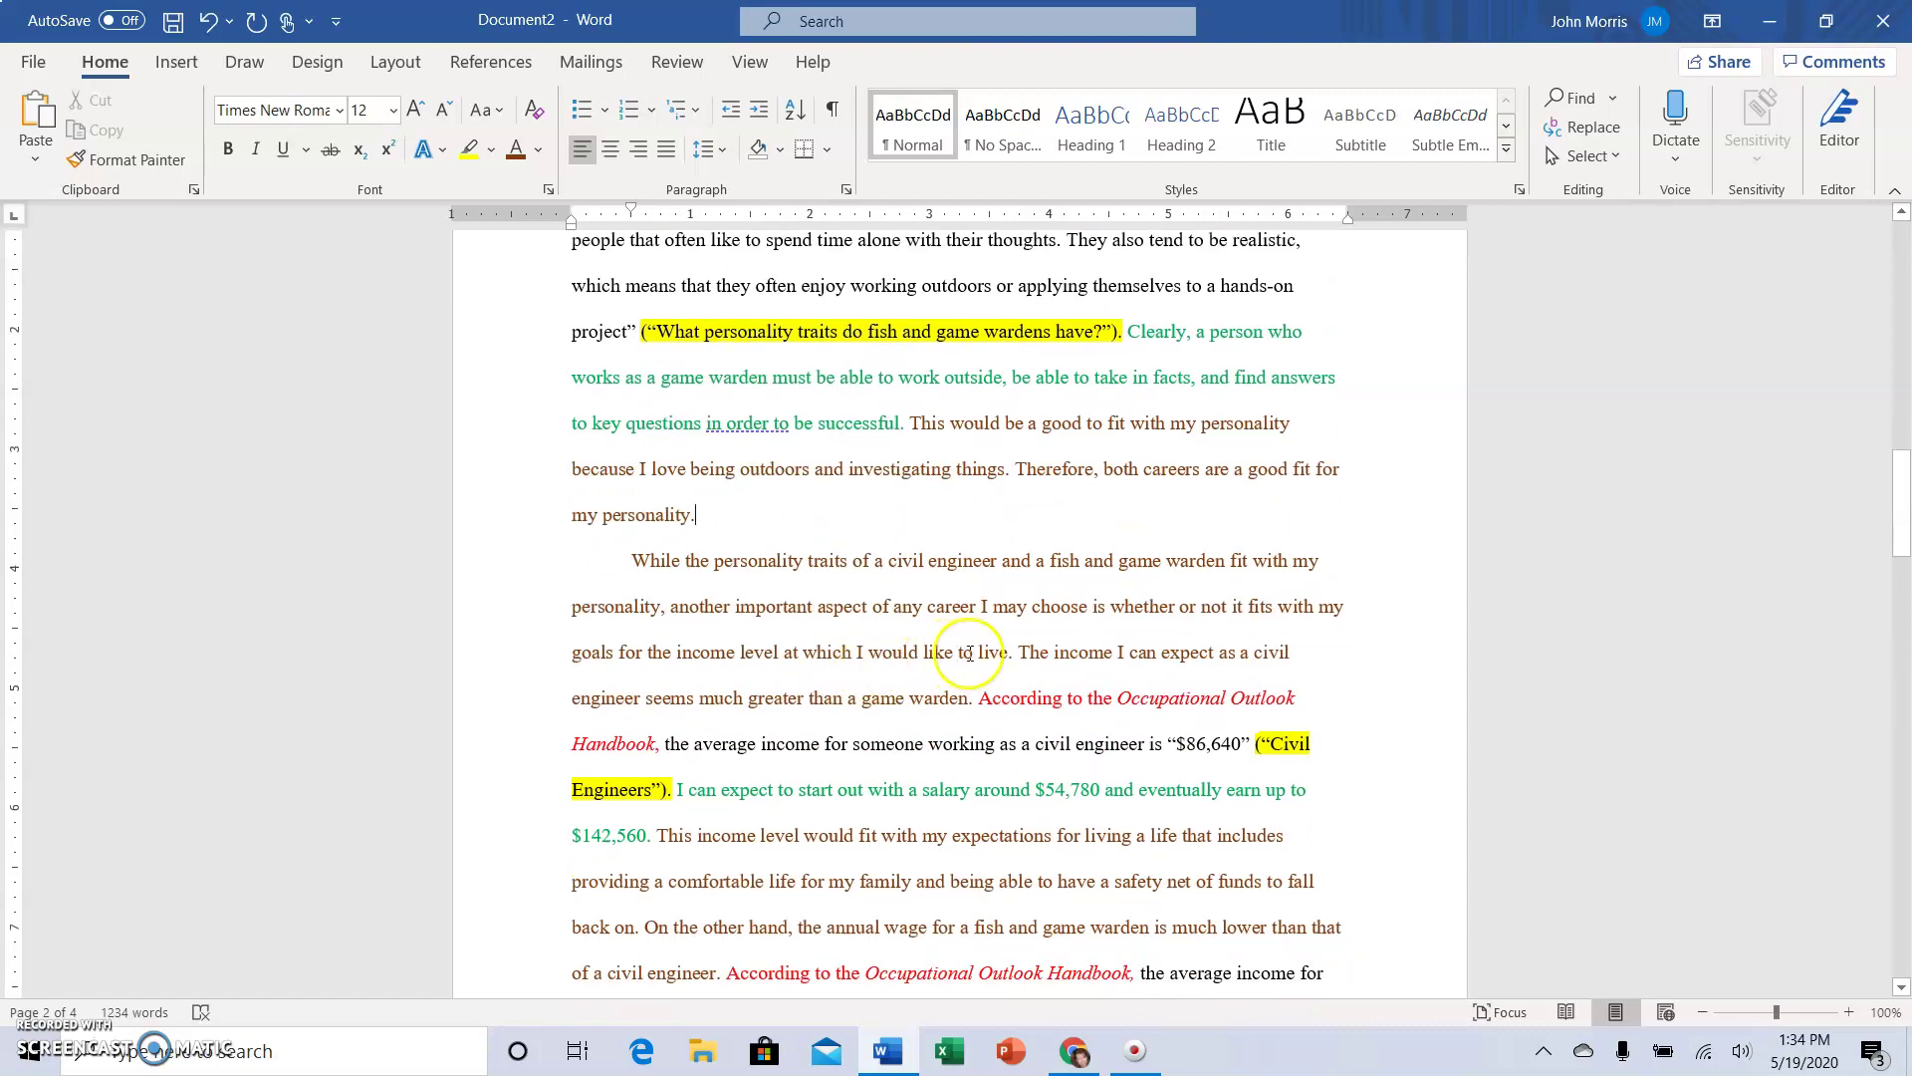
scroll(994, 661, down, 7)
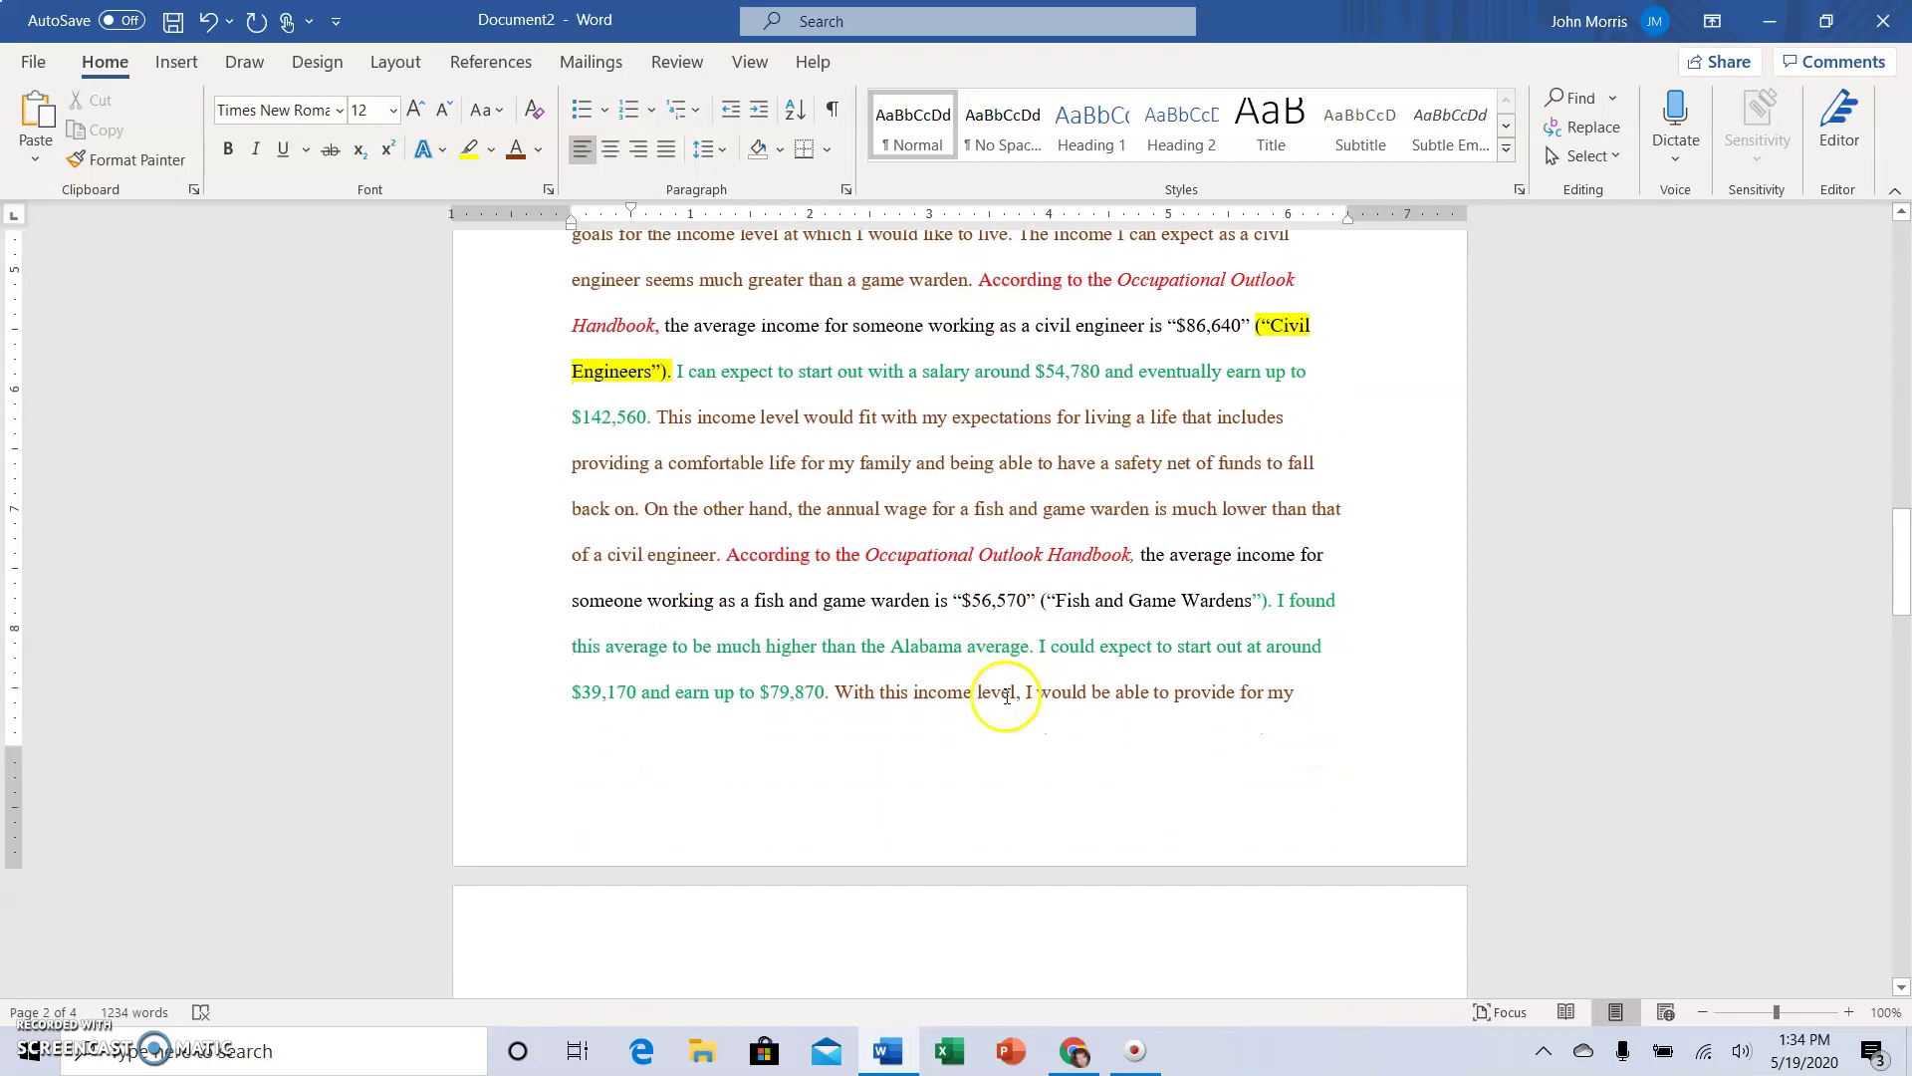
scroll(1008, 697, down, 13)
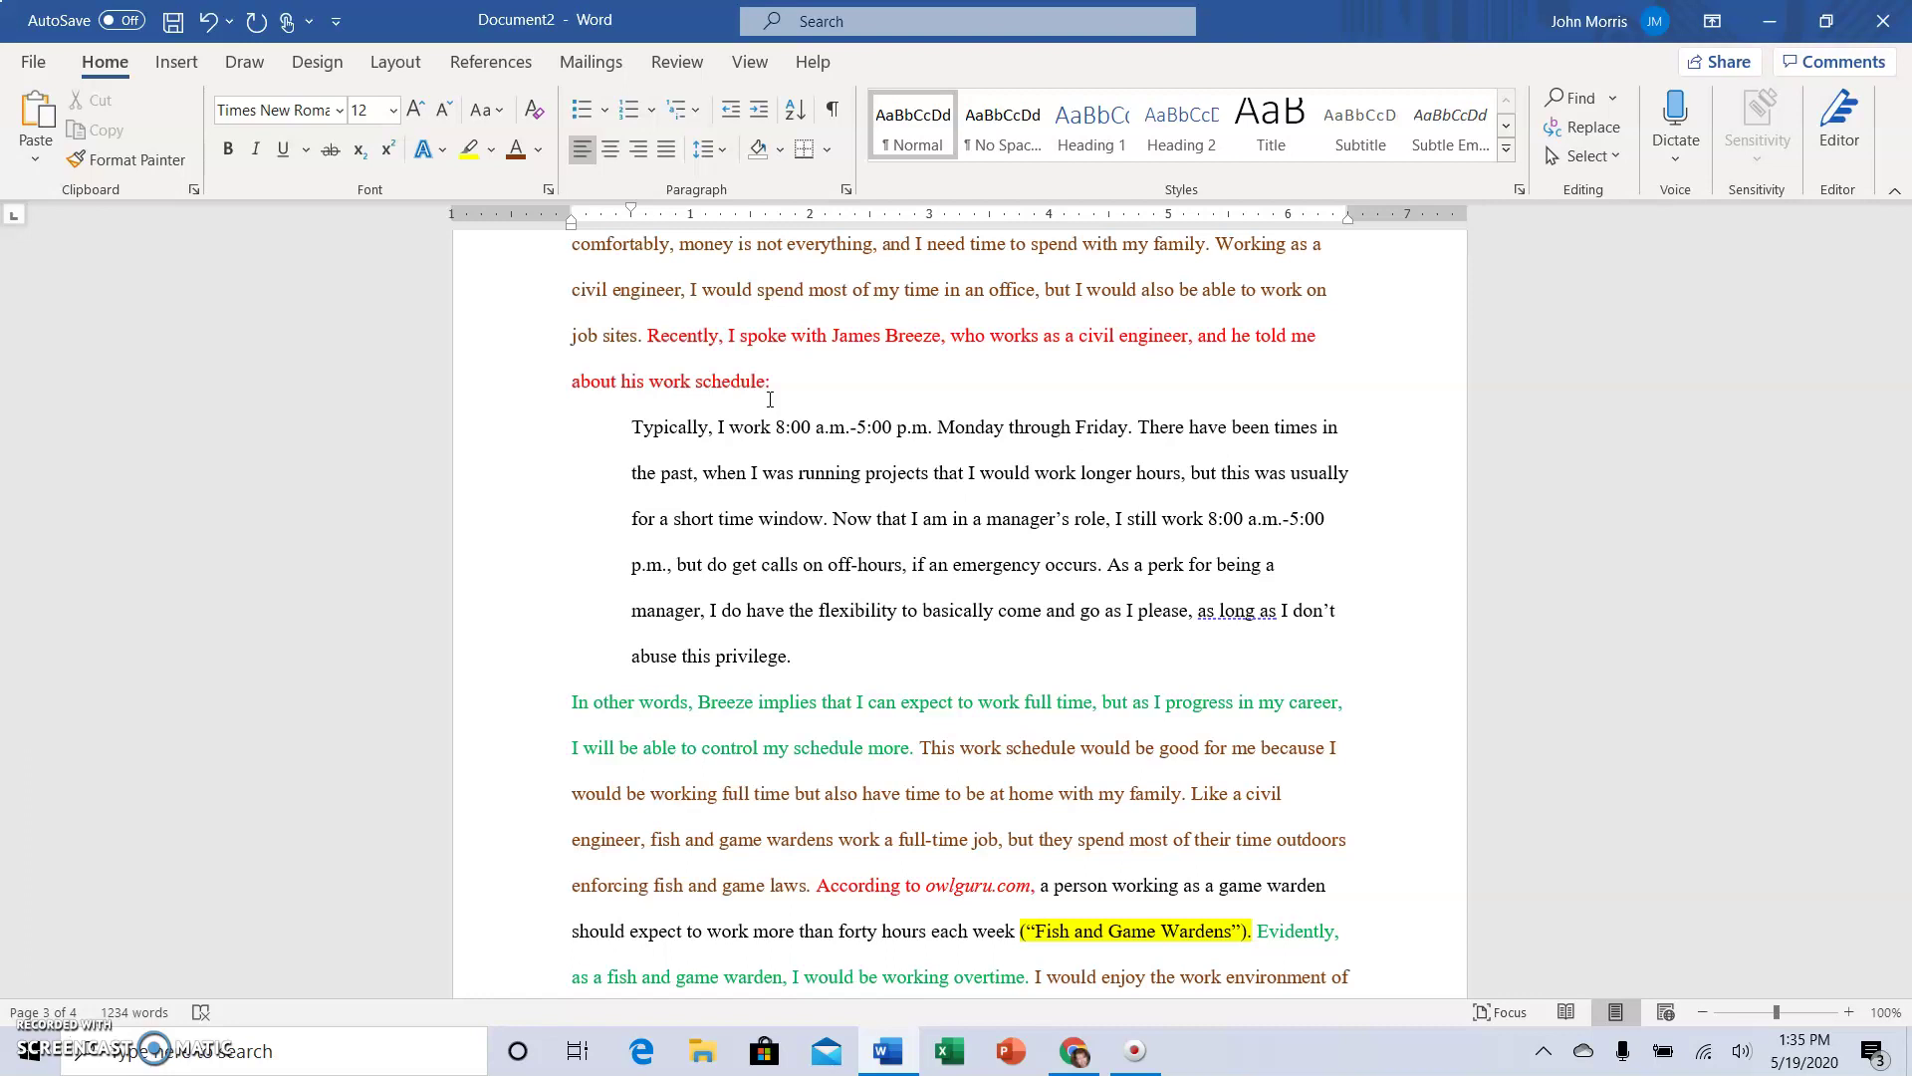
click(772, 388)
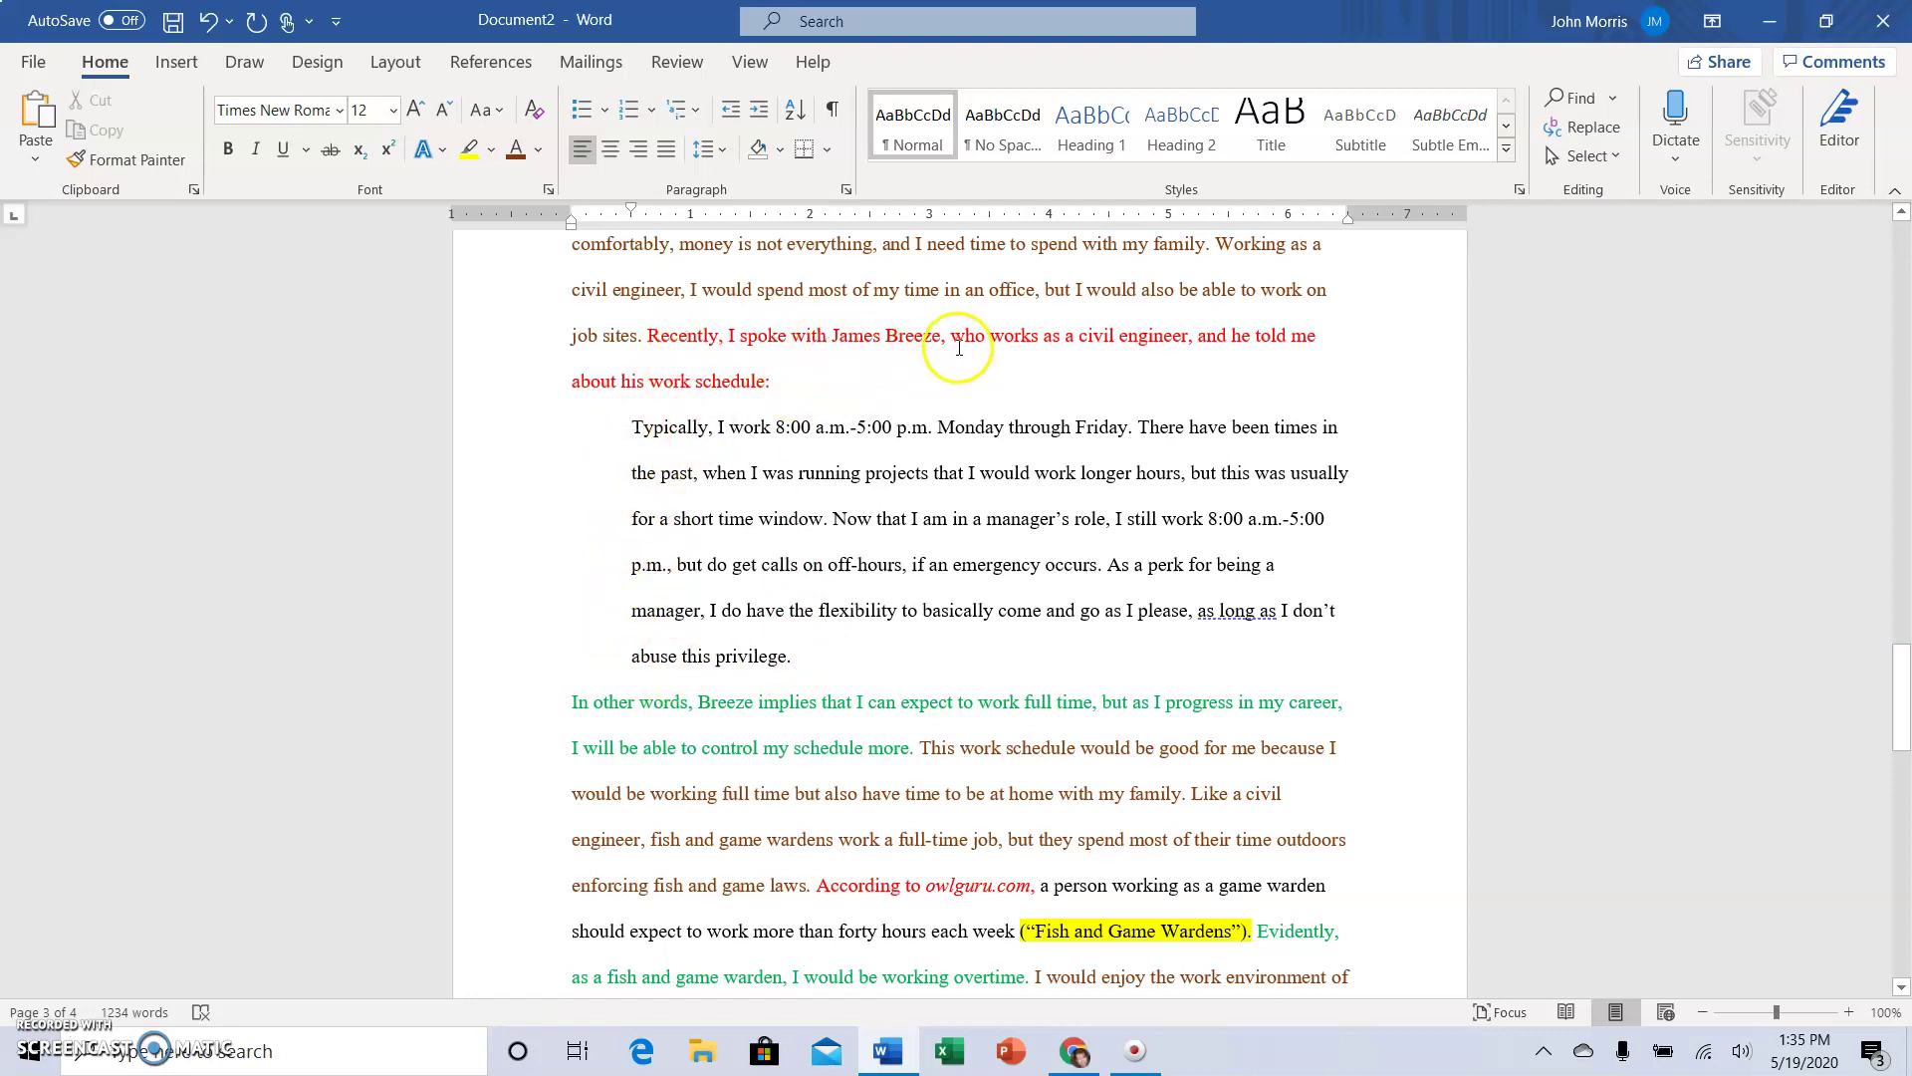
scroll(1051, 510, down, 3)
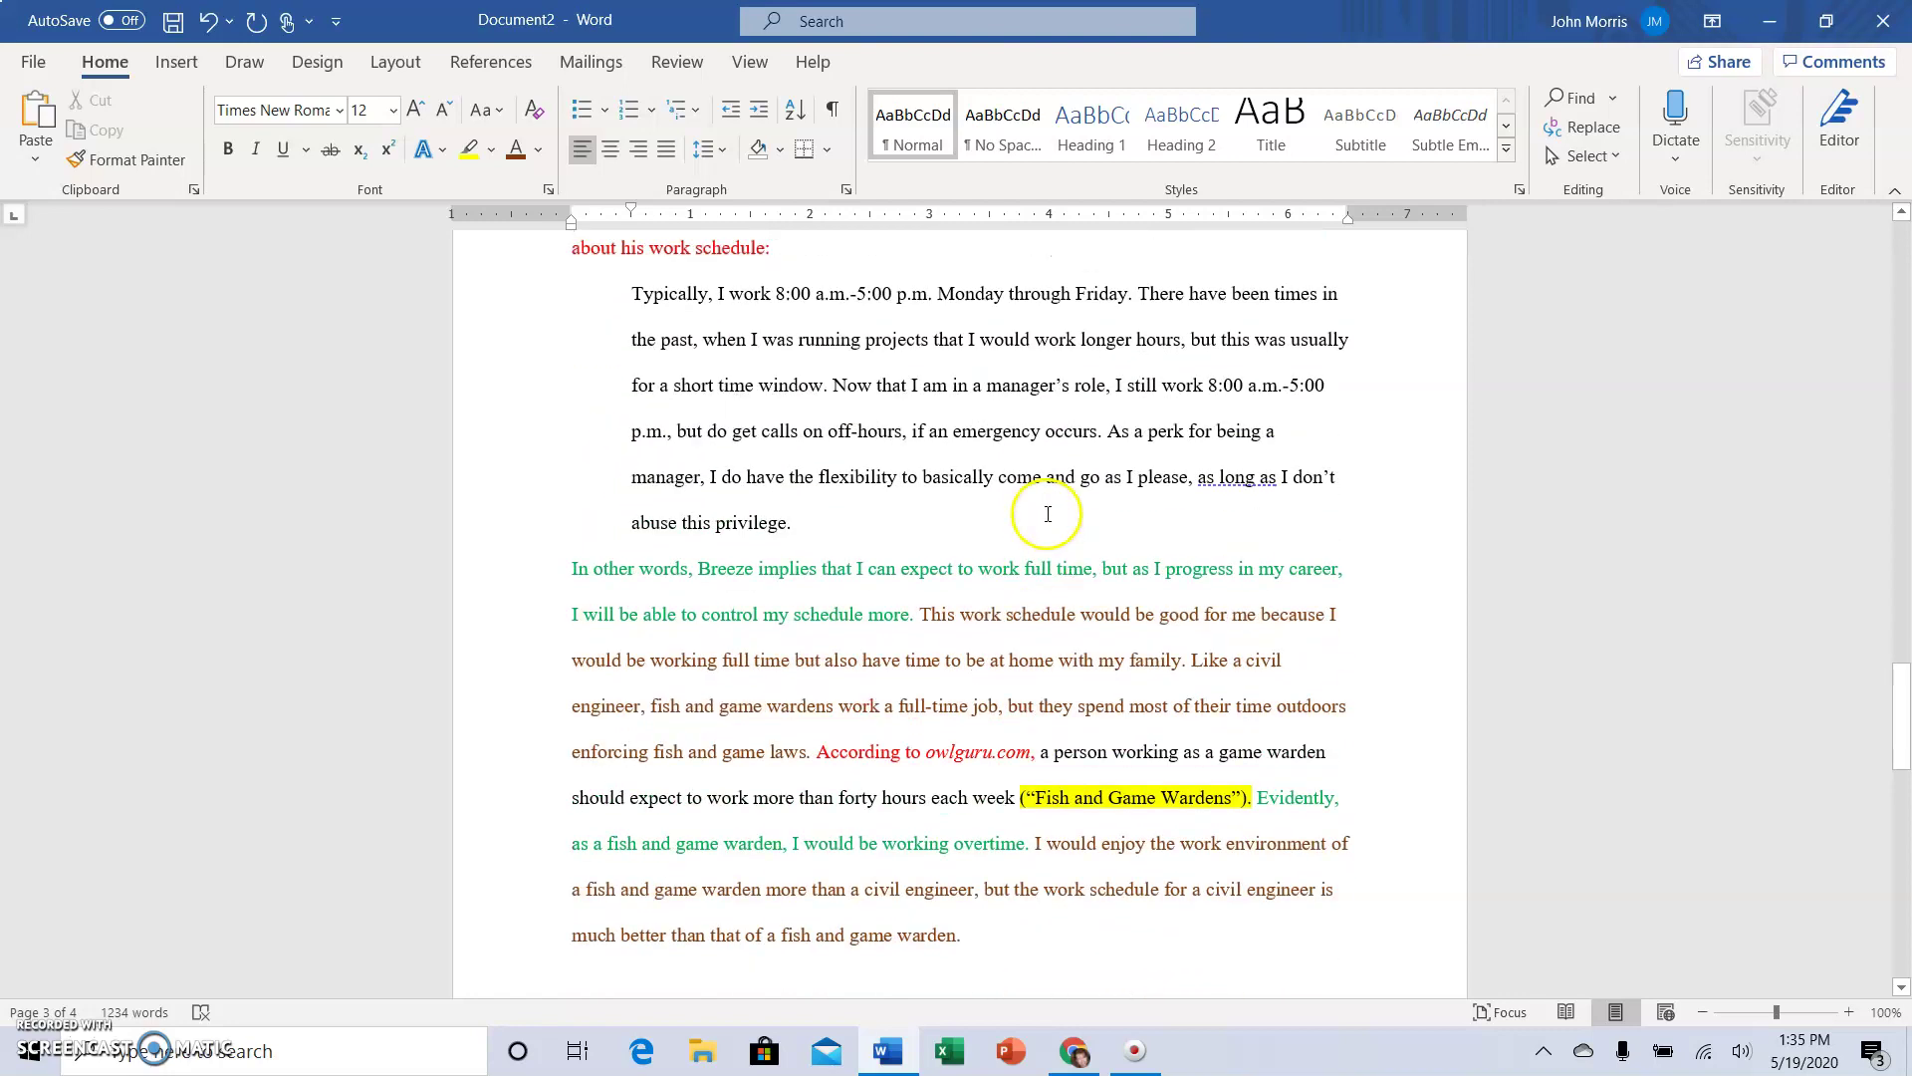
scroll(897, 359, up, 1)
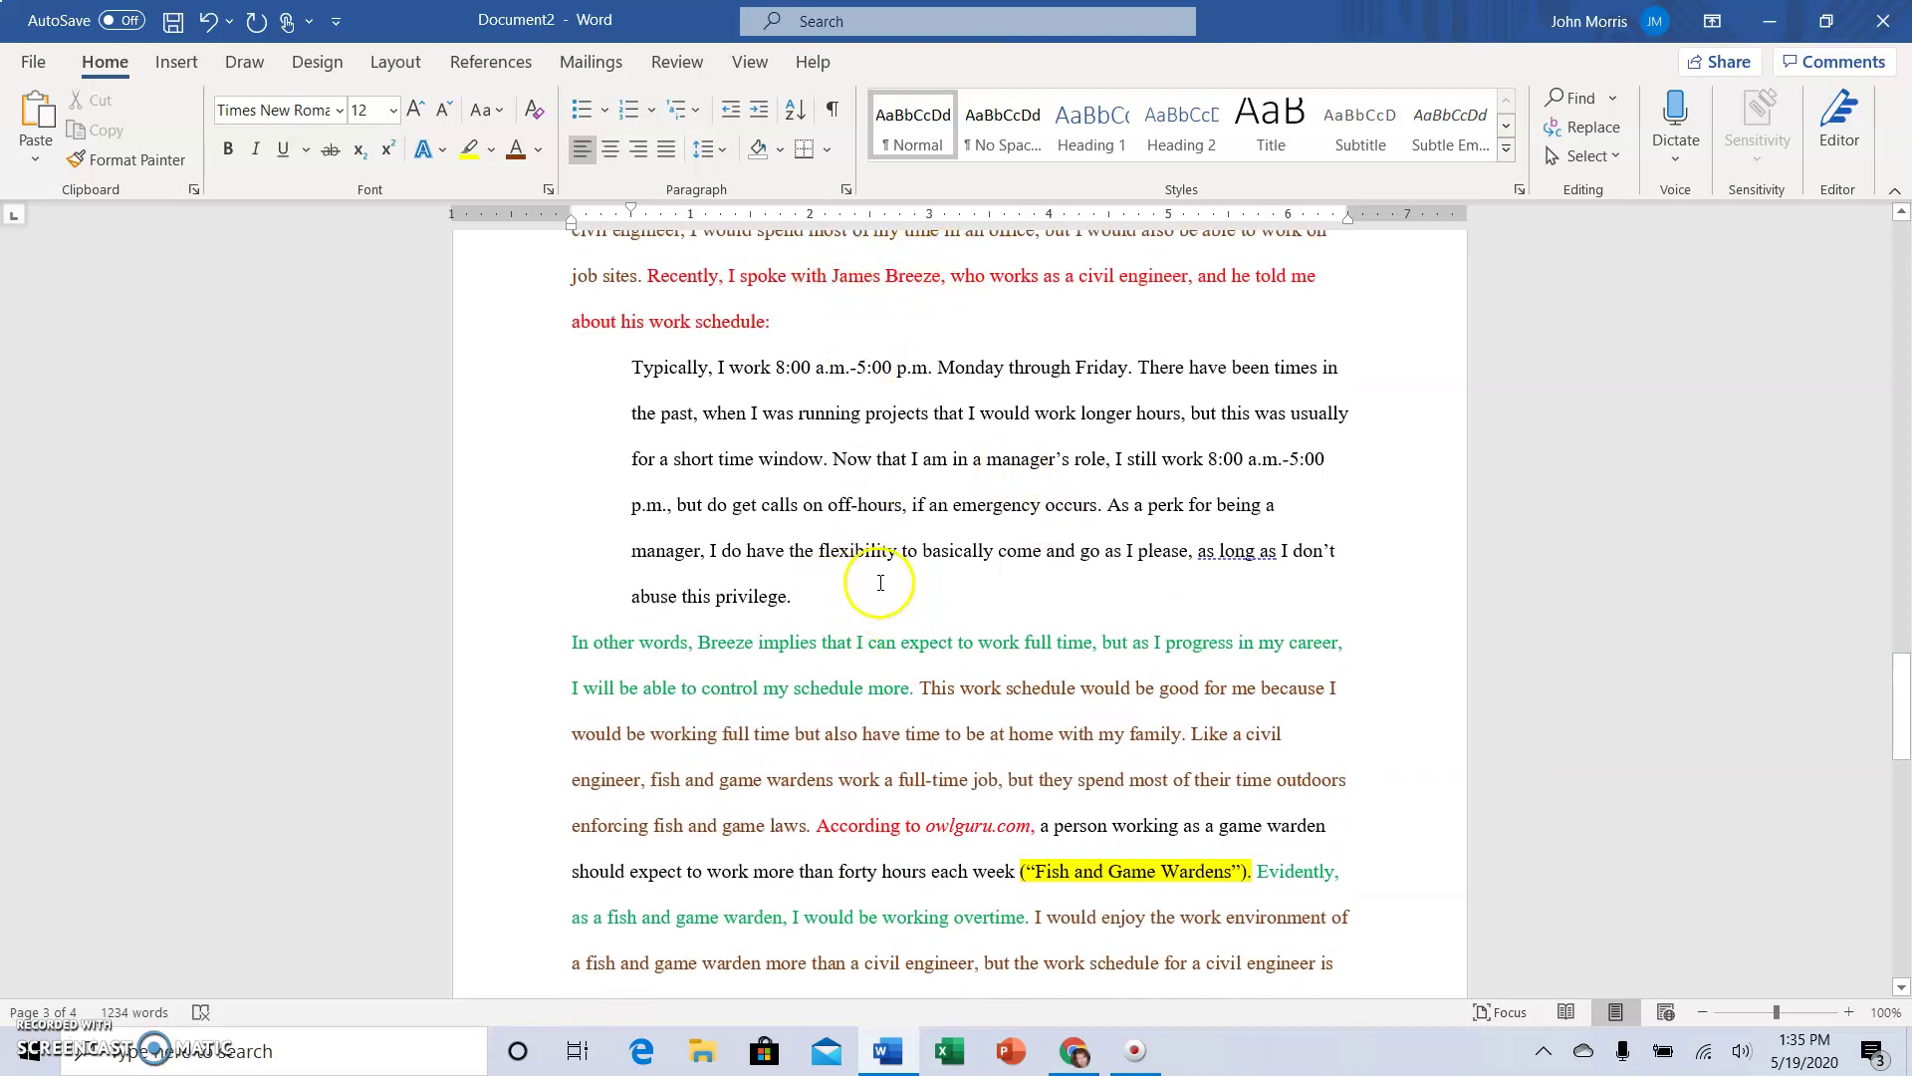
scroll(967, 620, down, 1)
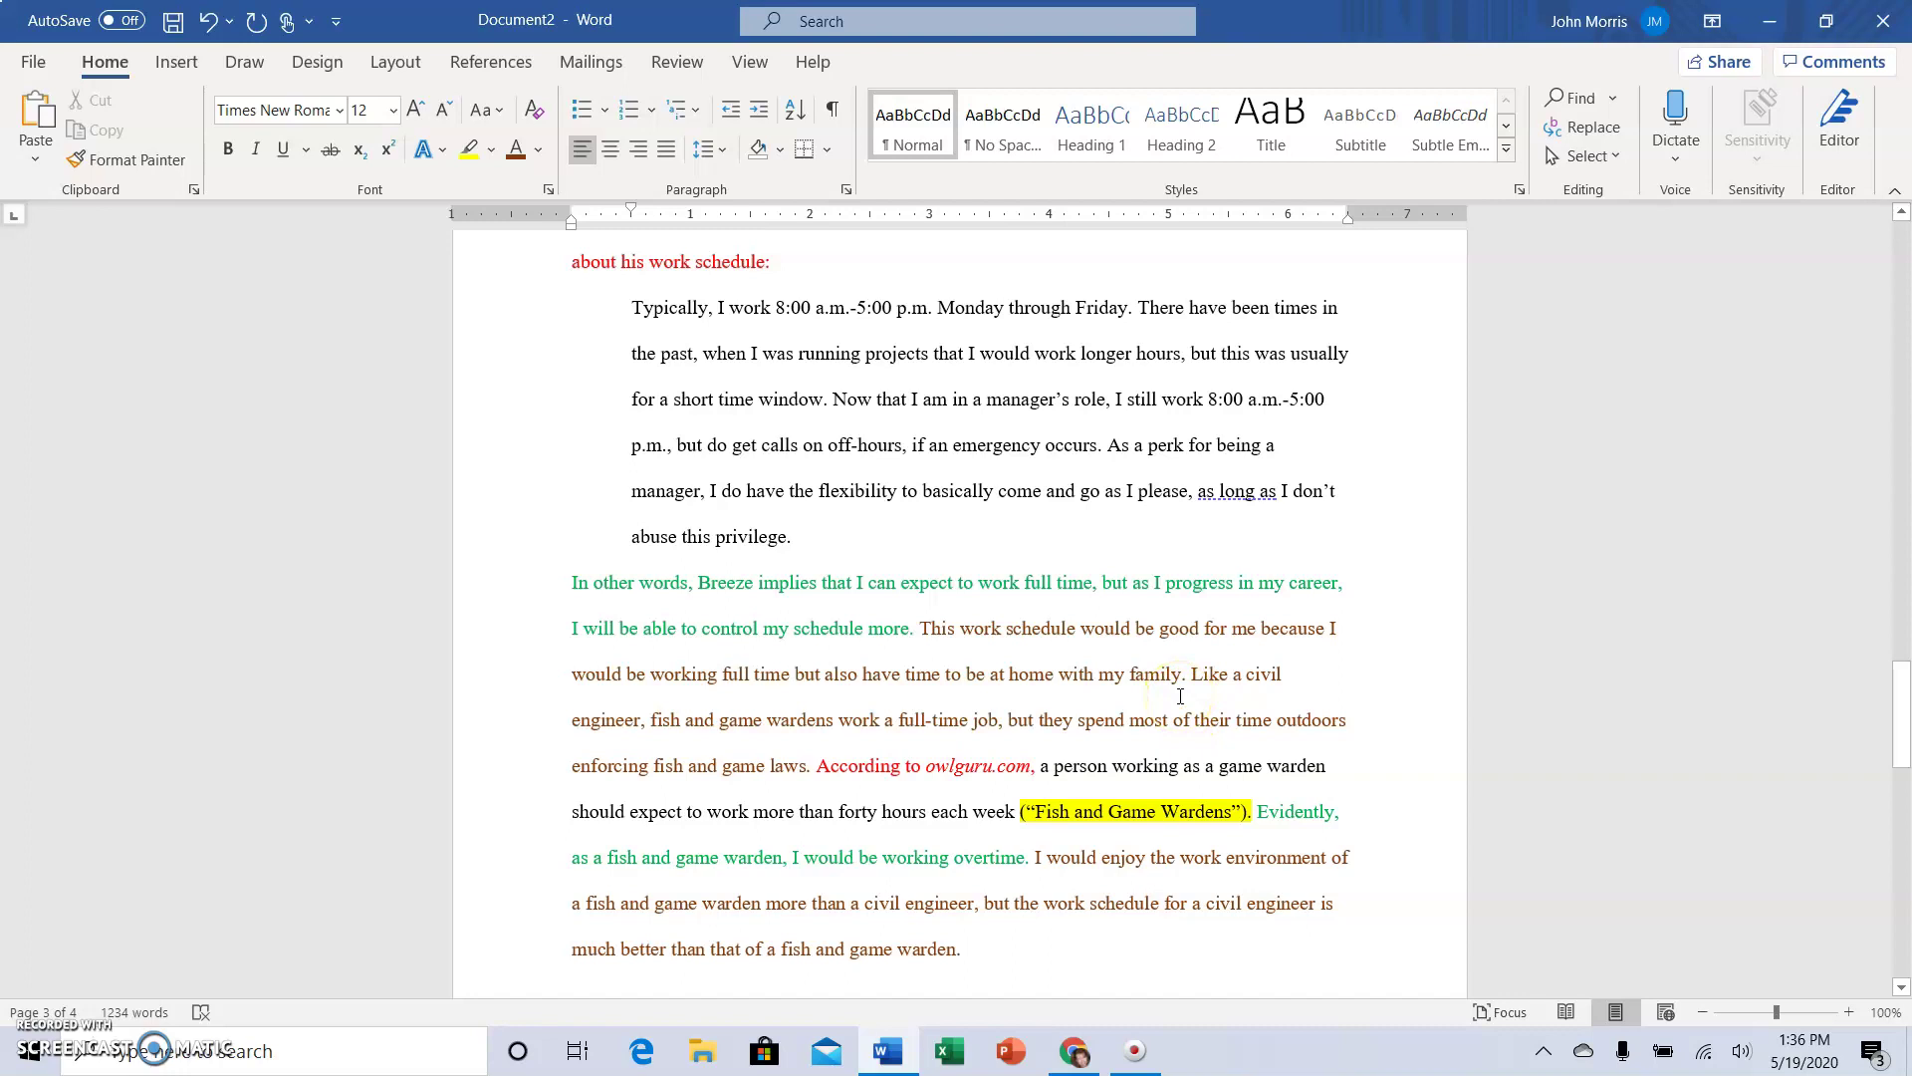
Move to page 4 and place the cursor at the start of the personal-interview Works Cited entry.
scroll(1180, 695, up, 3)
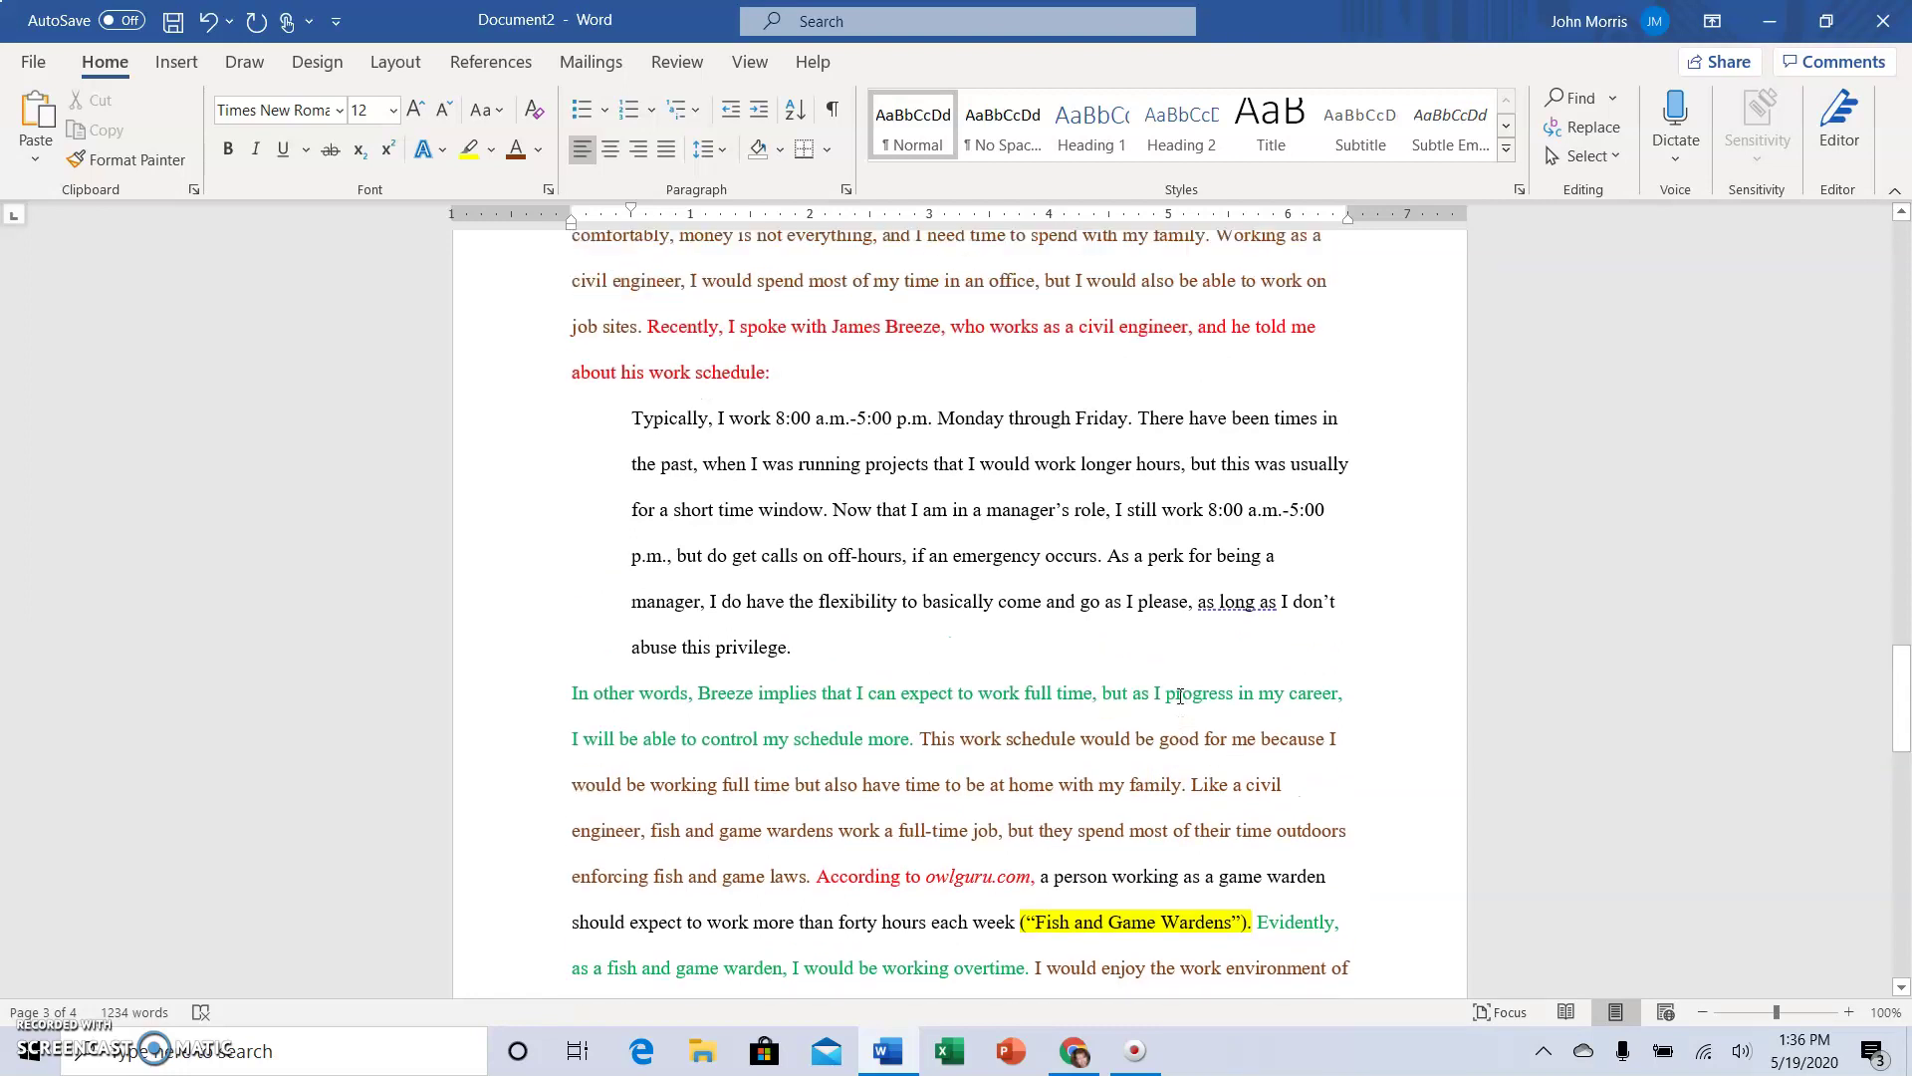
scroll(1180, 695, down, 3)
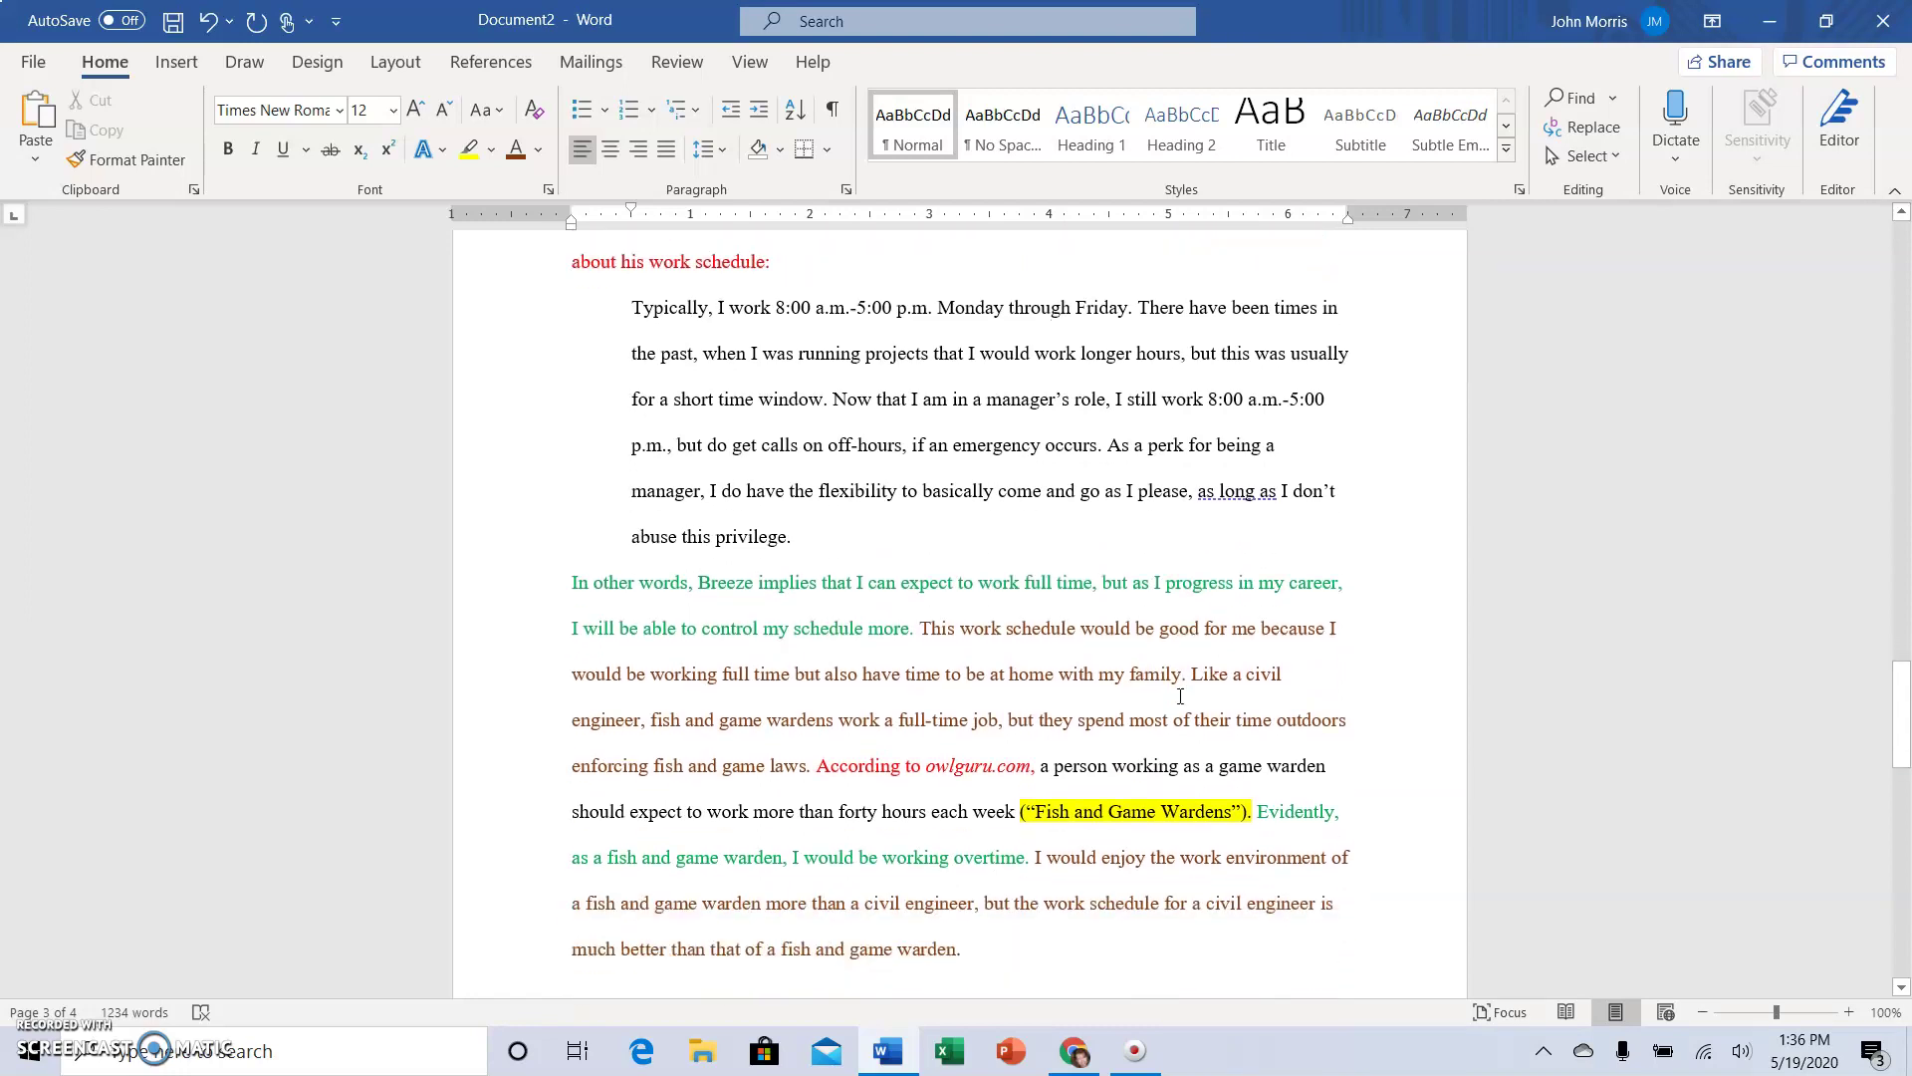
scroll(1181, 696, down, 3)
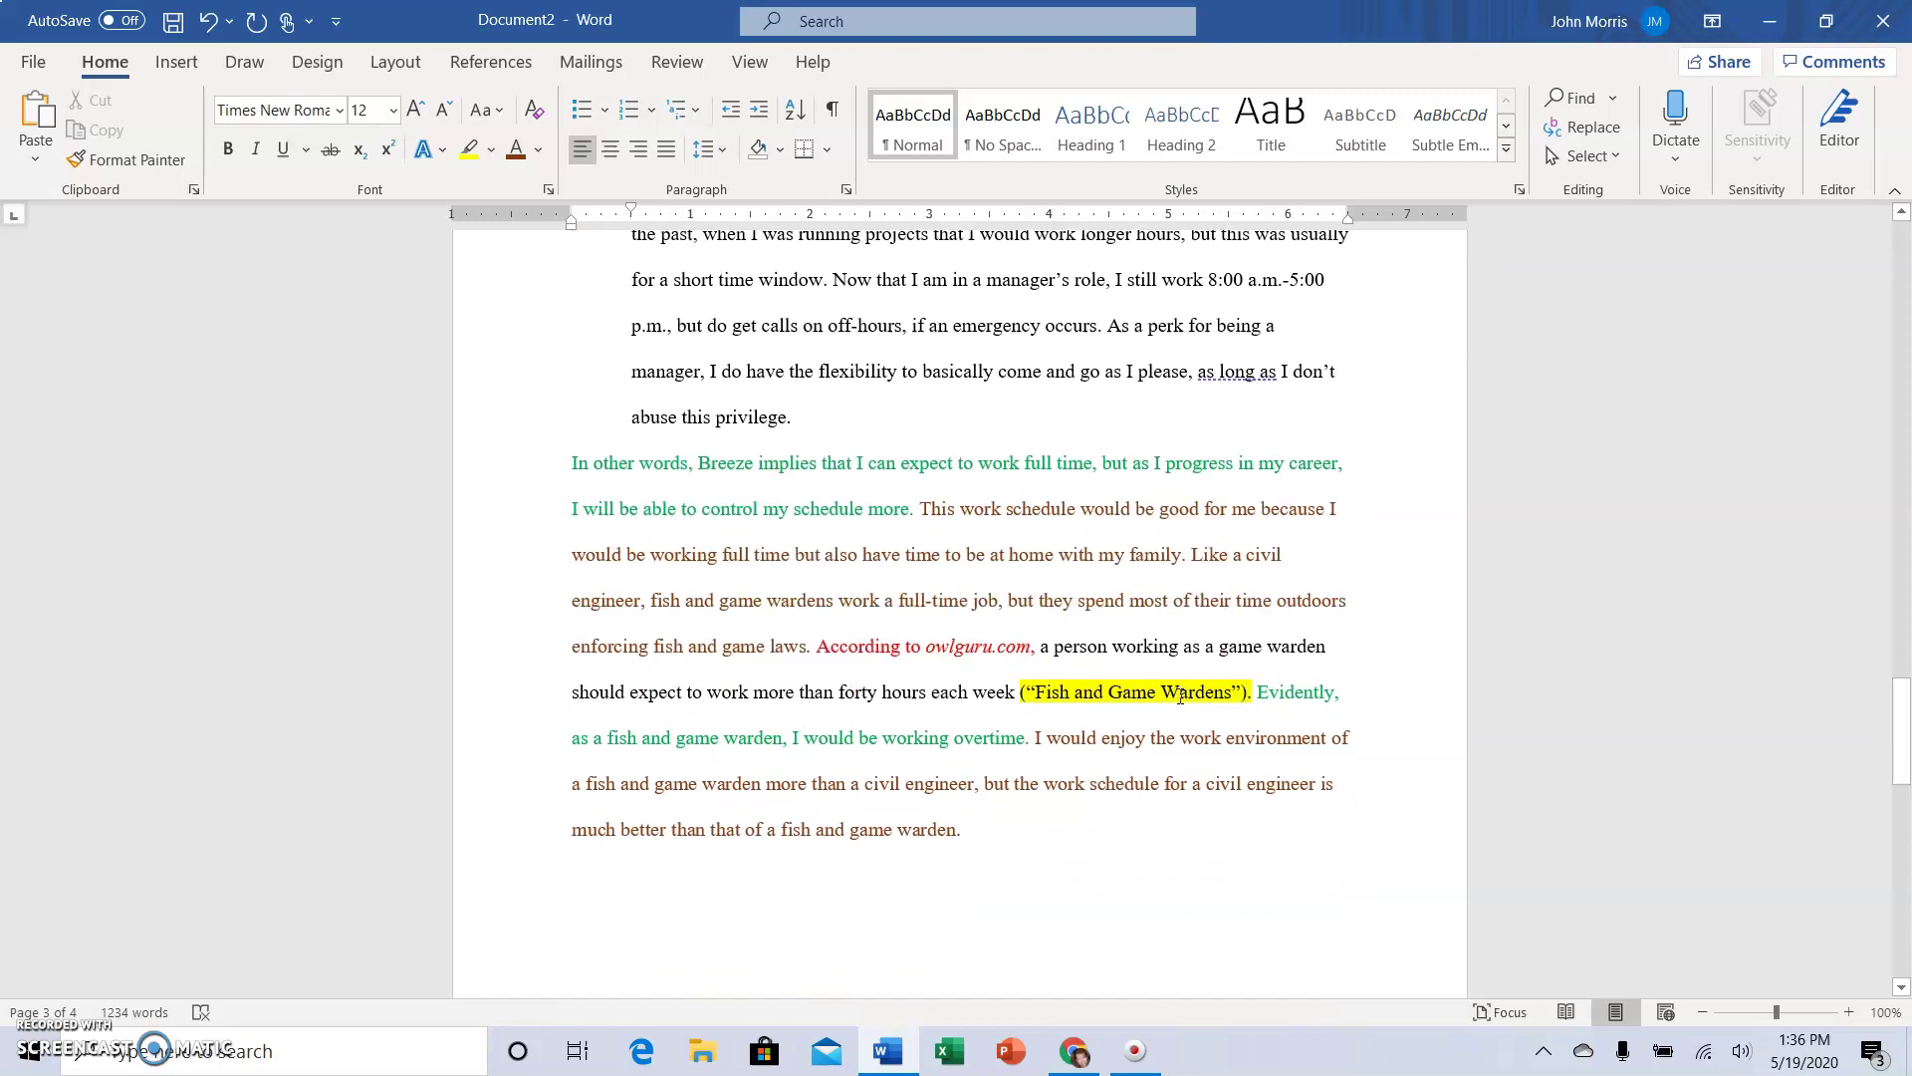
scroll(1180, 695, down, 4)
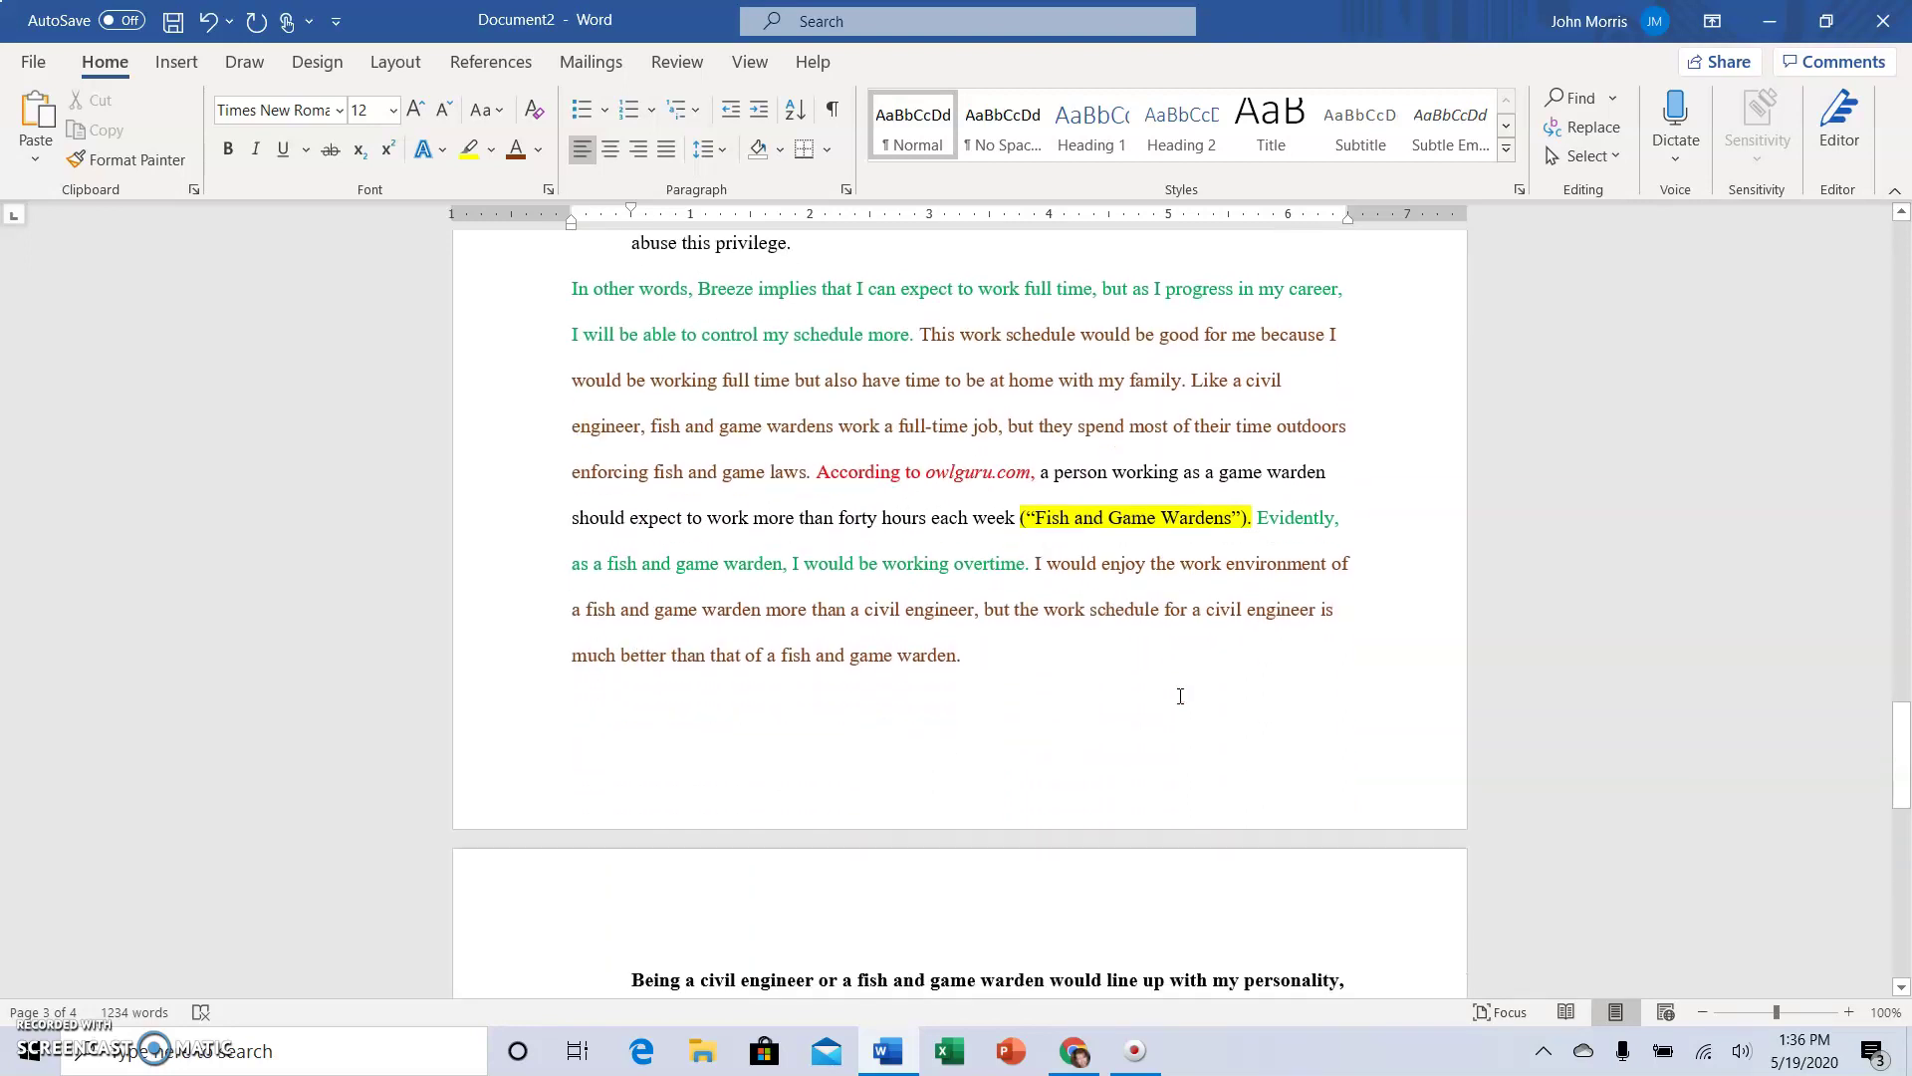
text(.)
scroll(1181, 695, down, 3)
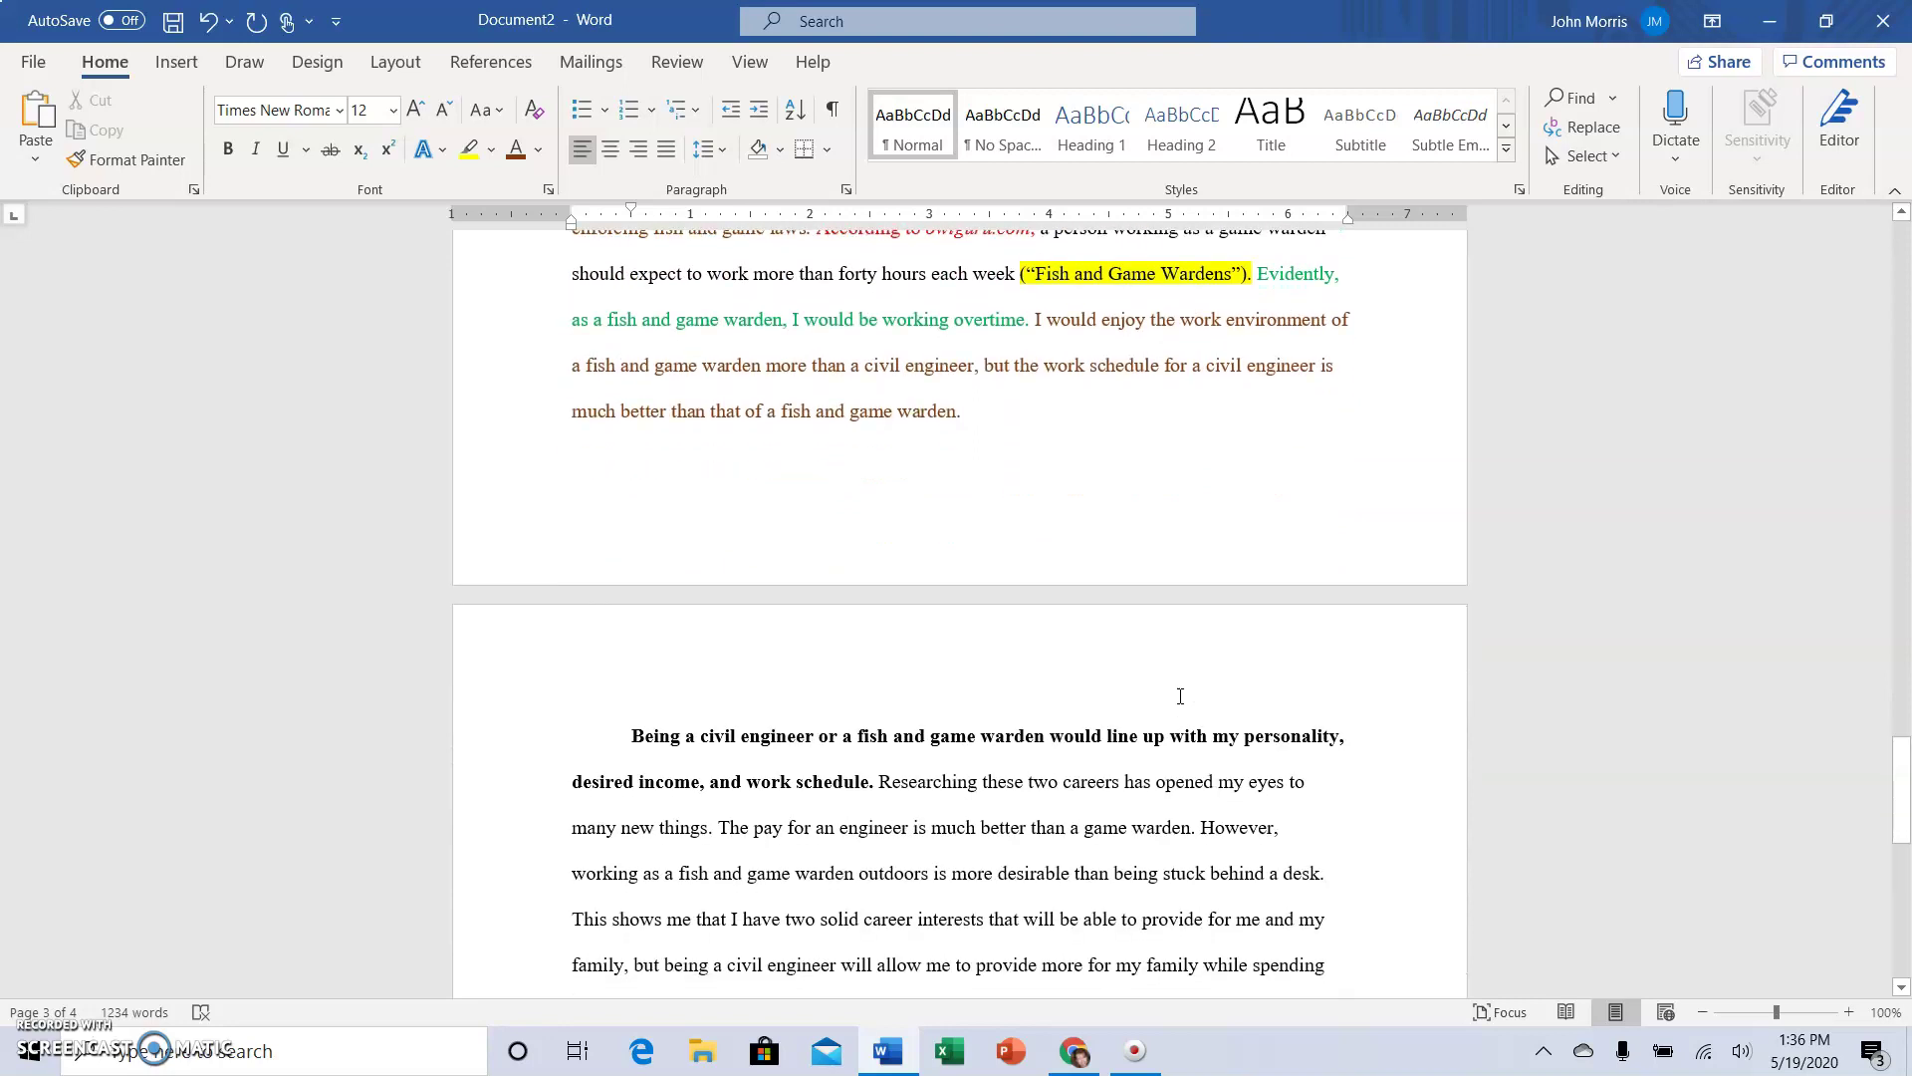
scroll(1181, 696, down, 4)
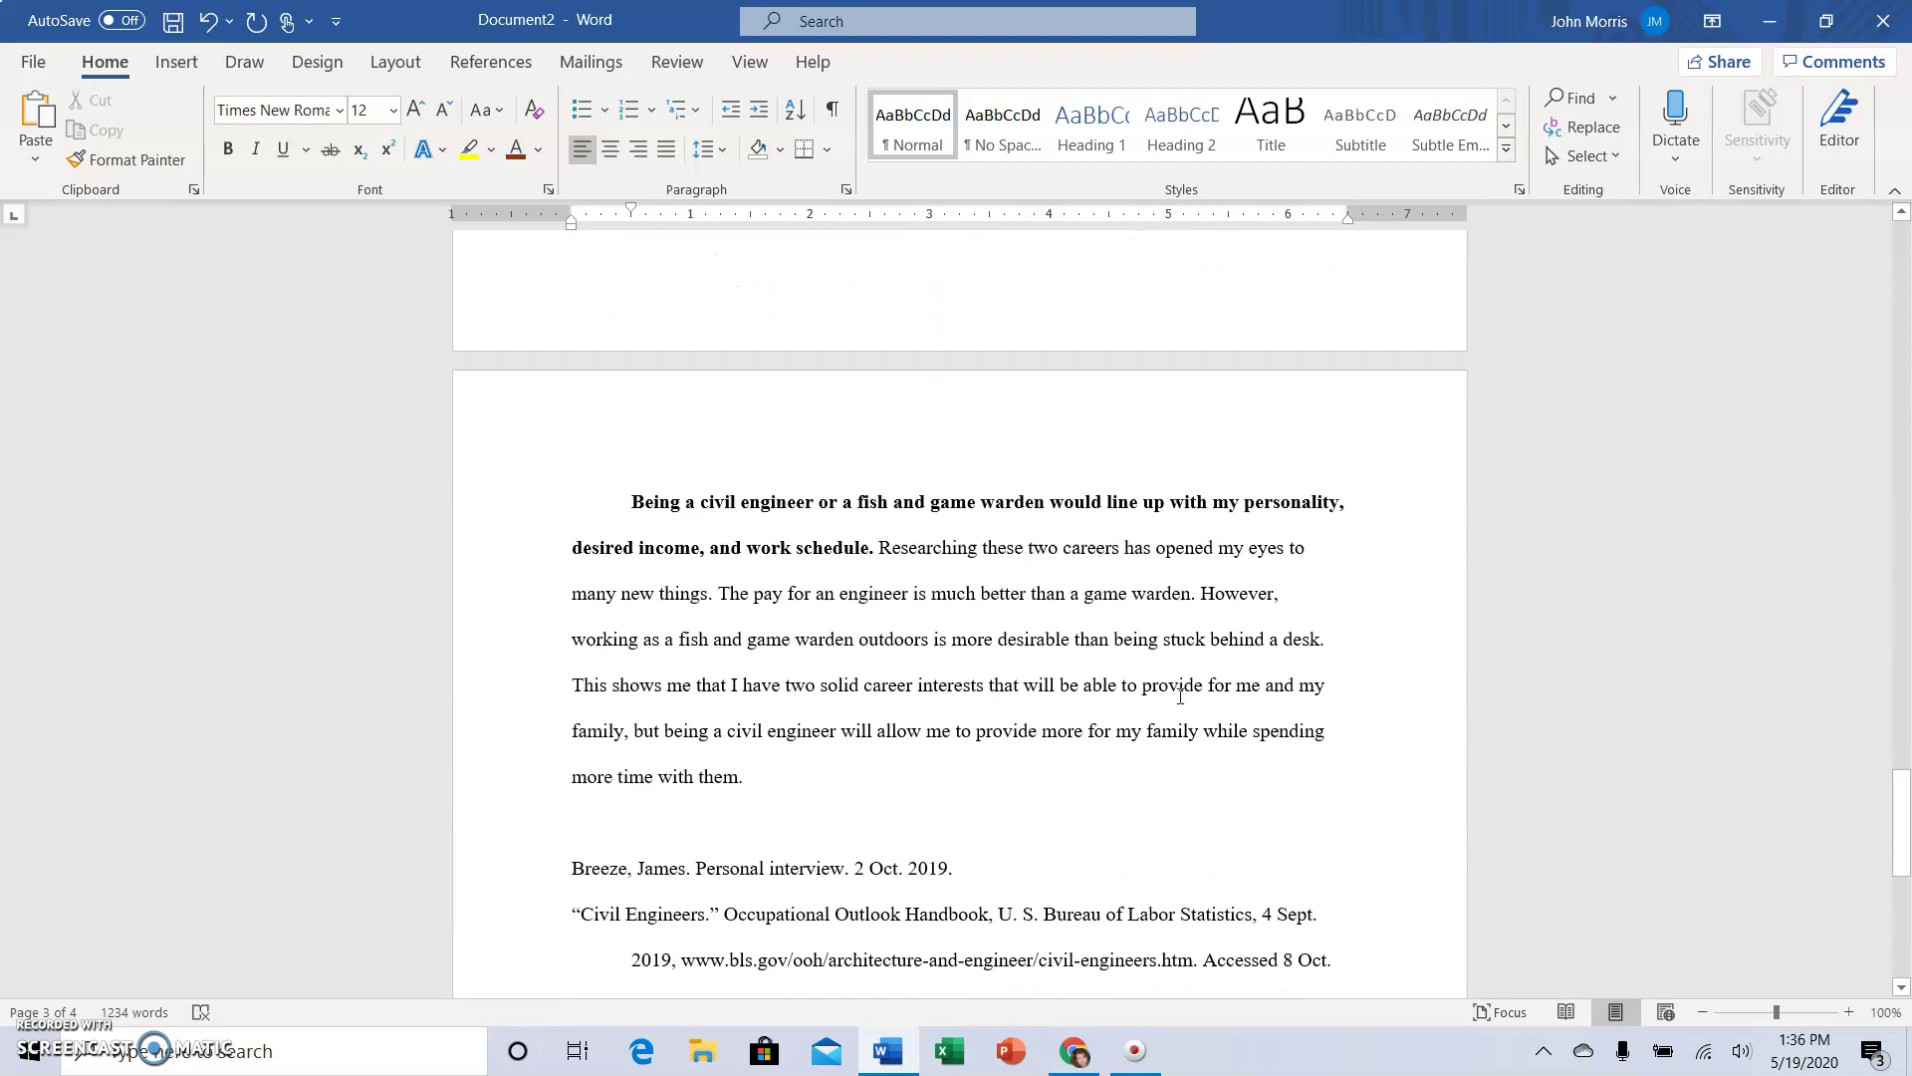
click(1152, 681)
scroll(1151, 681, down, 2)
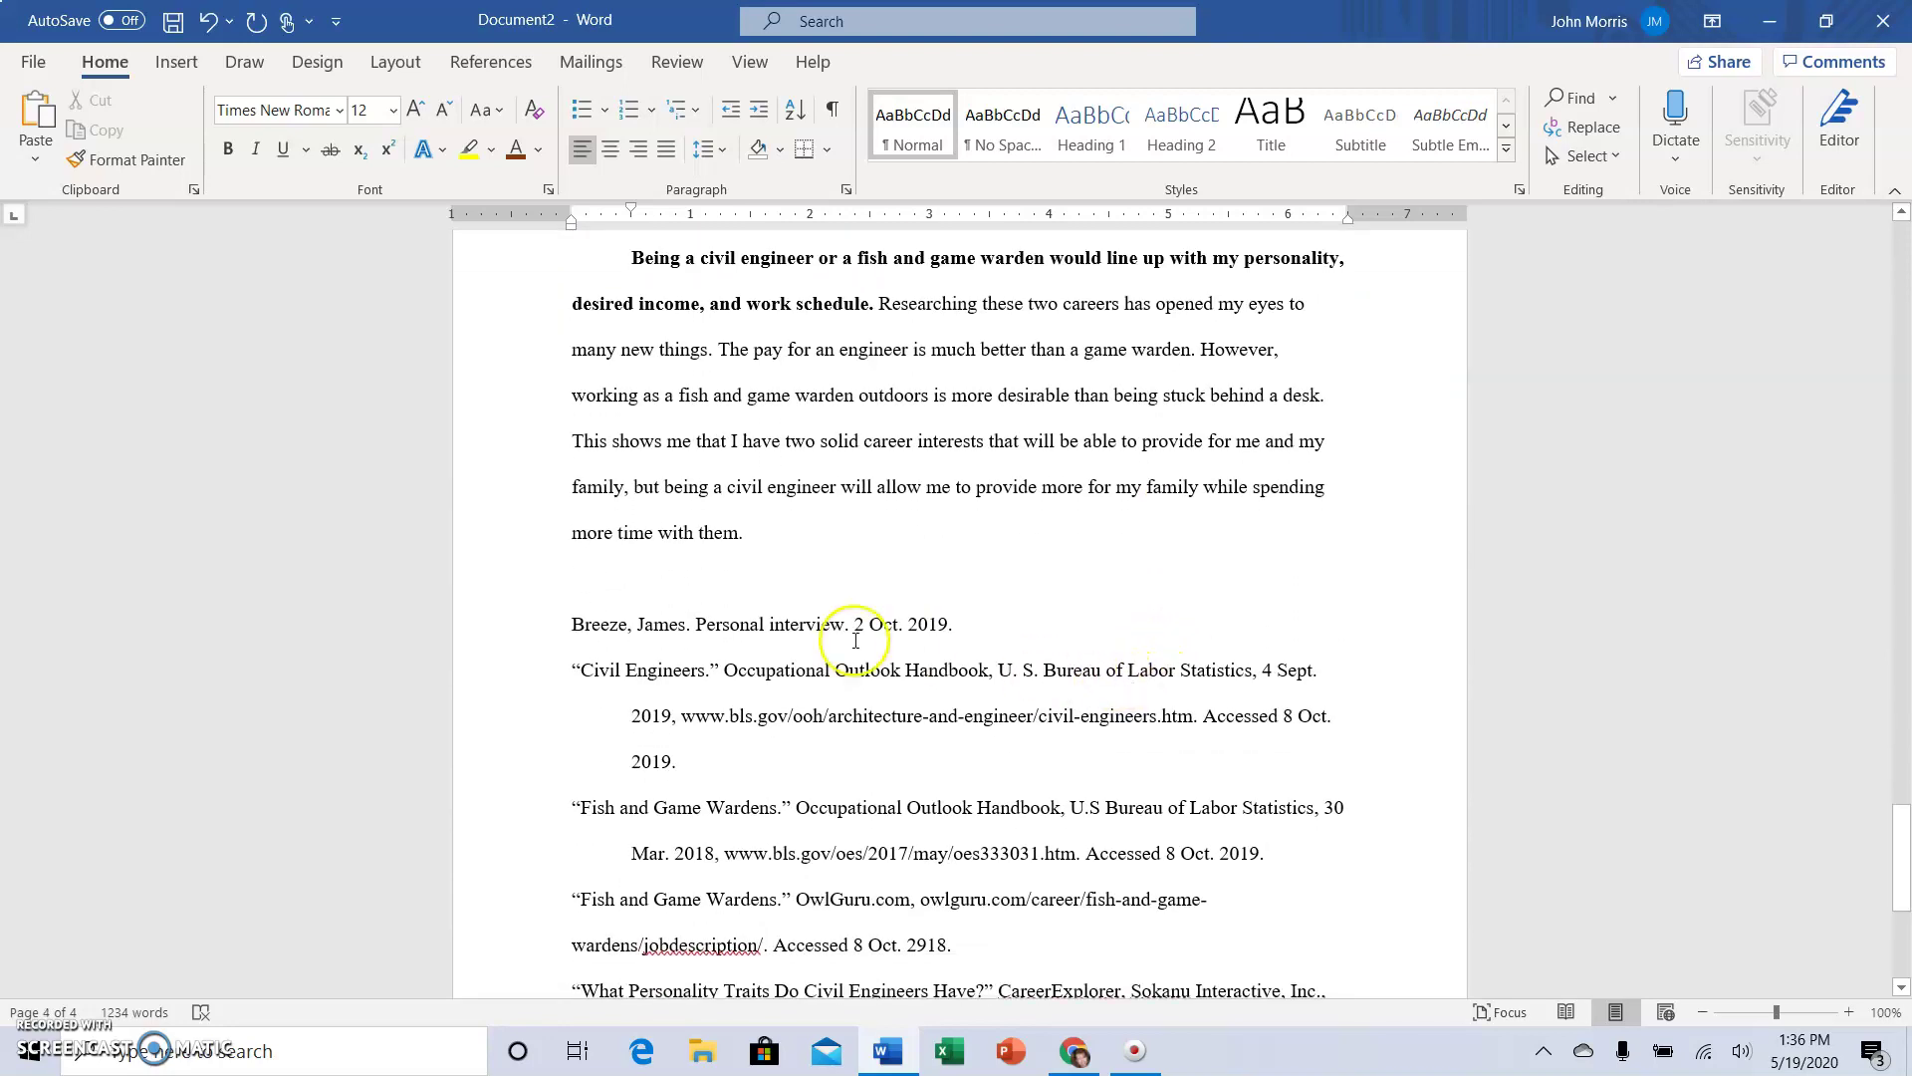
scroll(709, 492, down, 2)
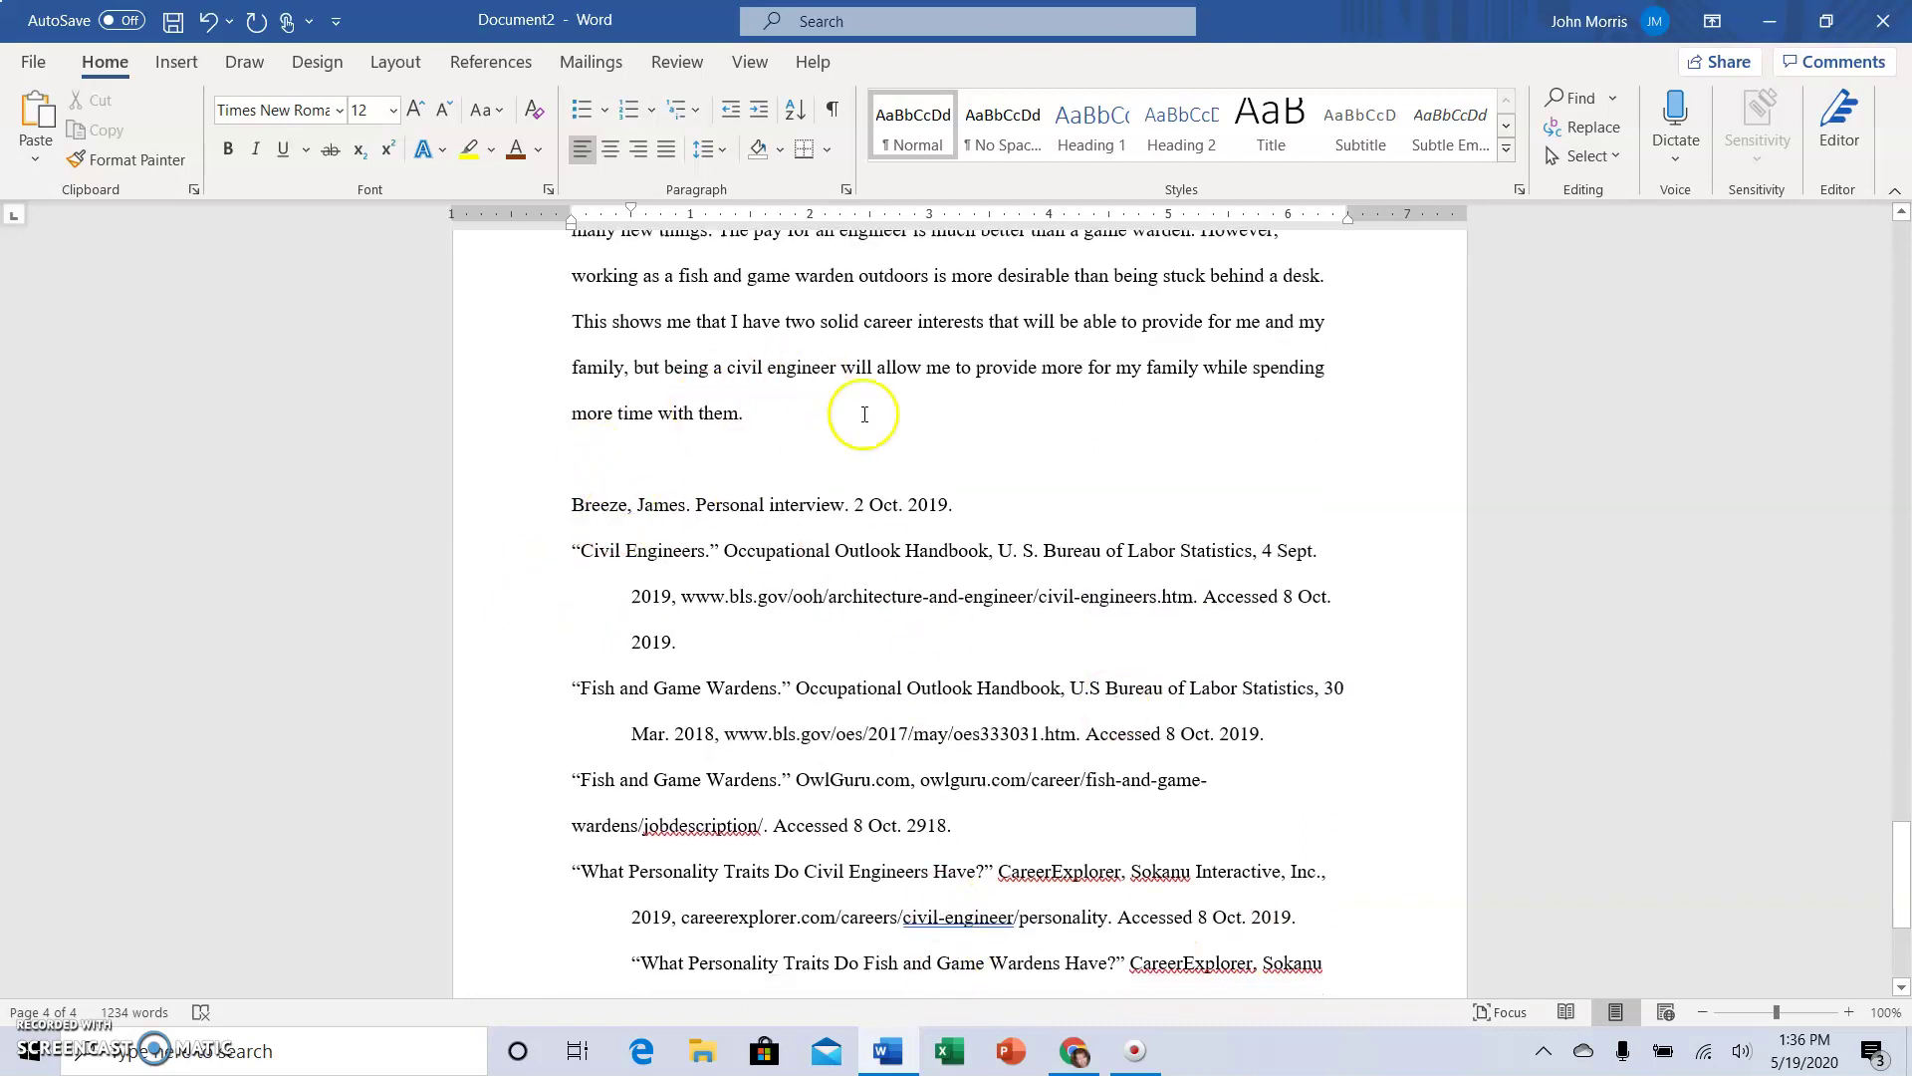
click(573, 502)
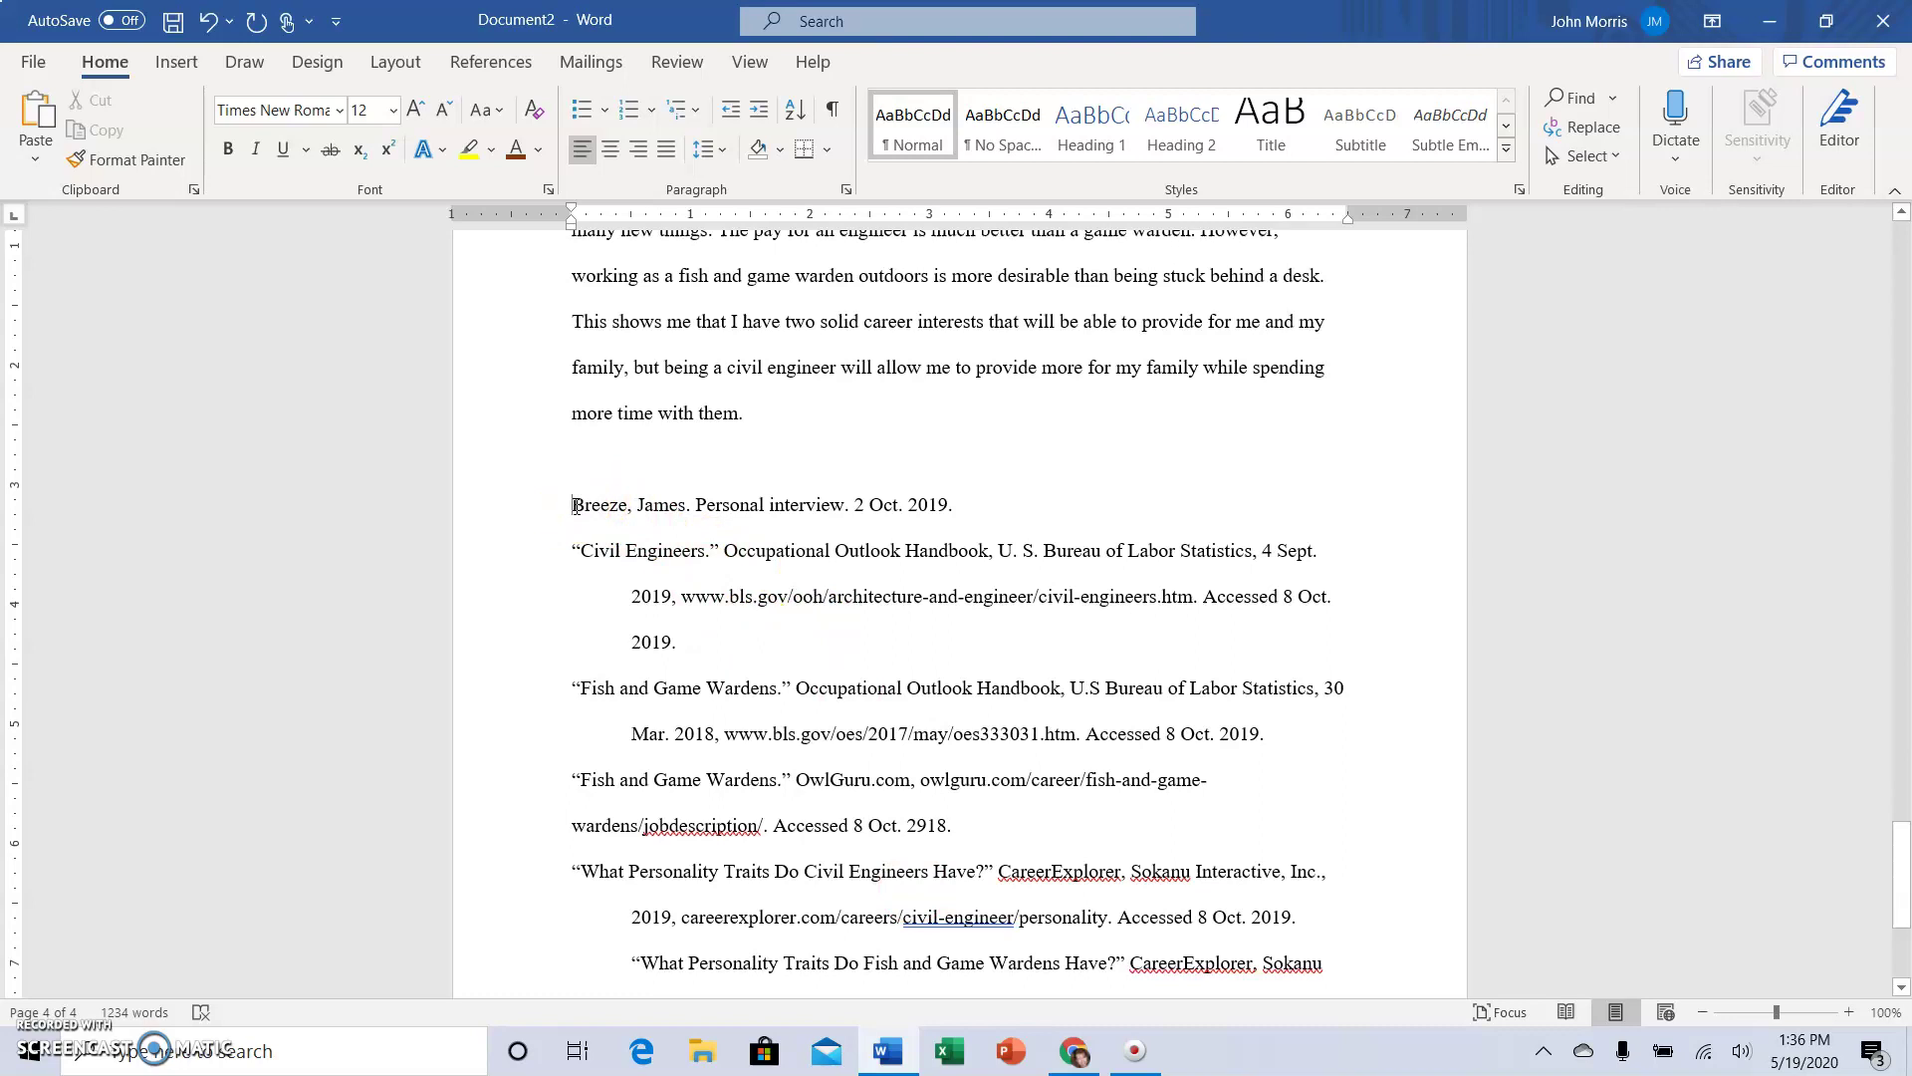
Insert a page break so the bibliography starts on its own new page.
click(179, 64)
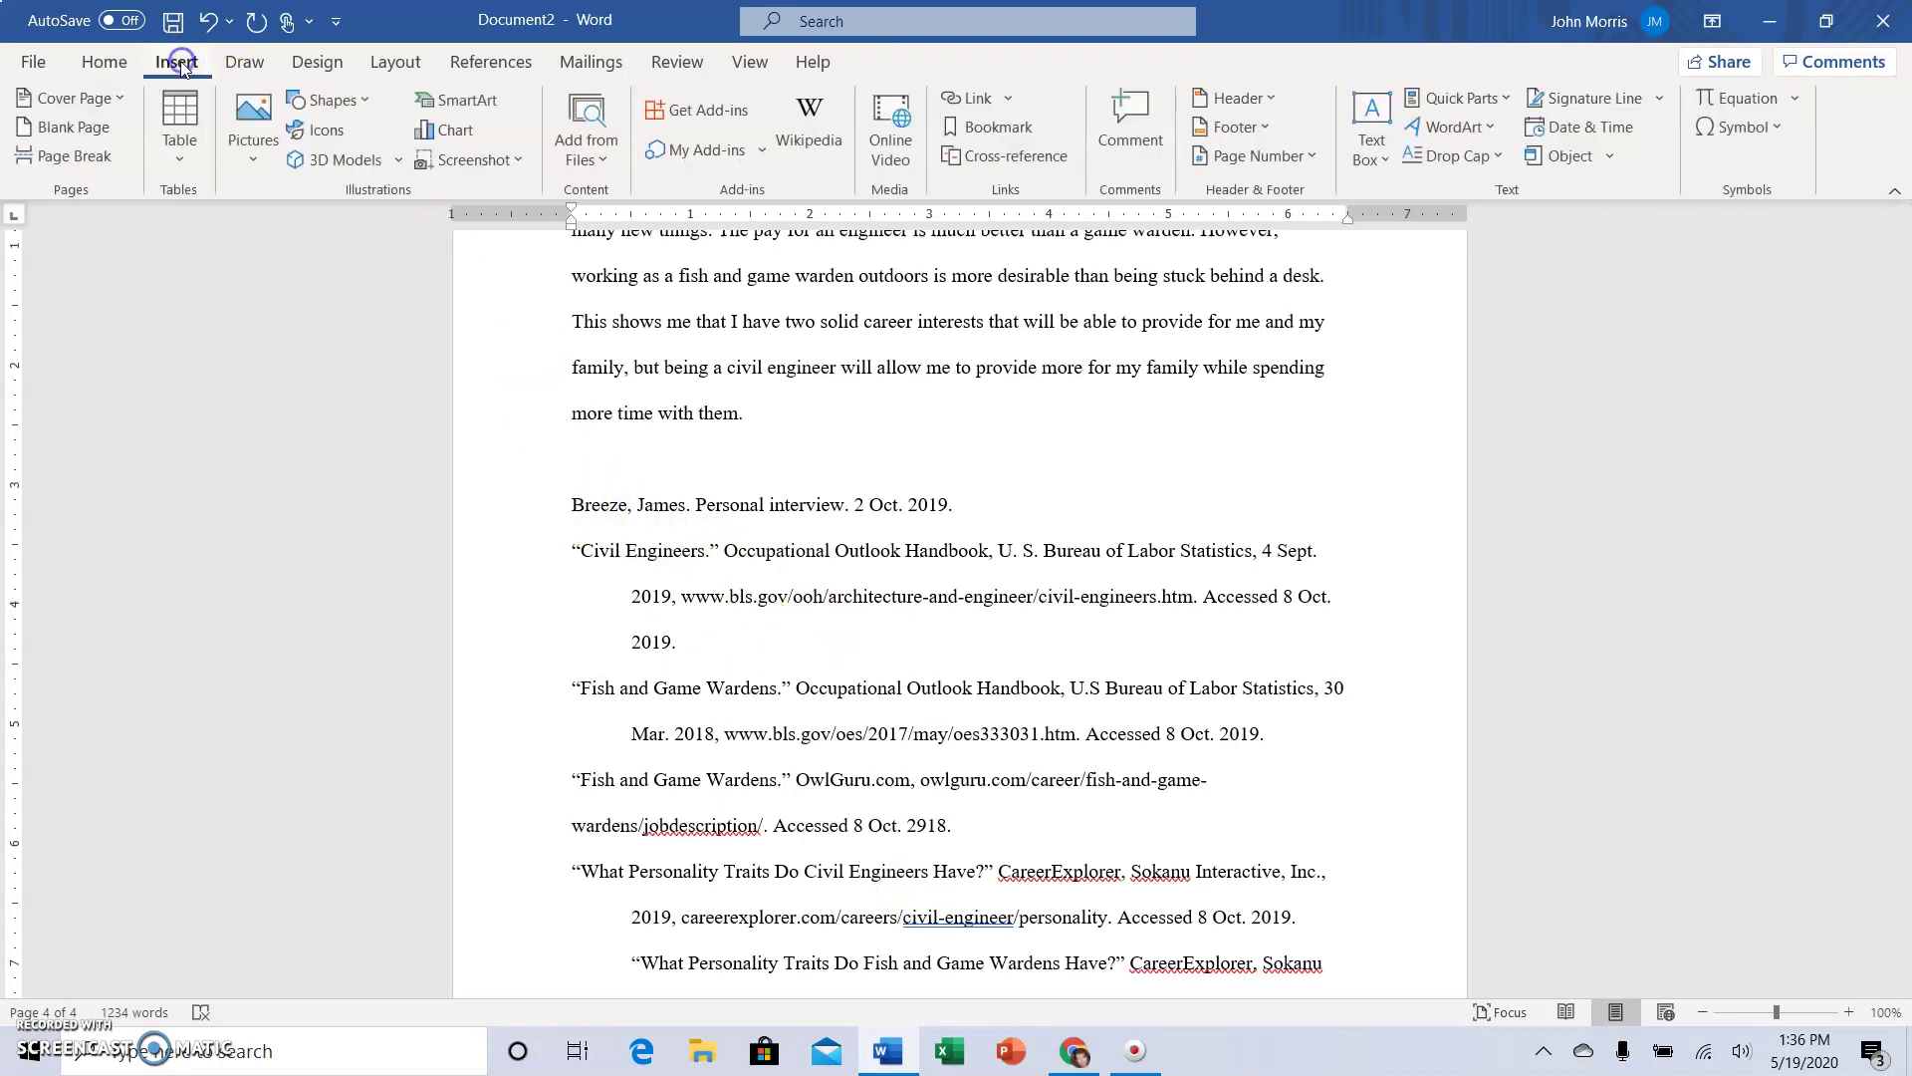
click(89, 157)
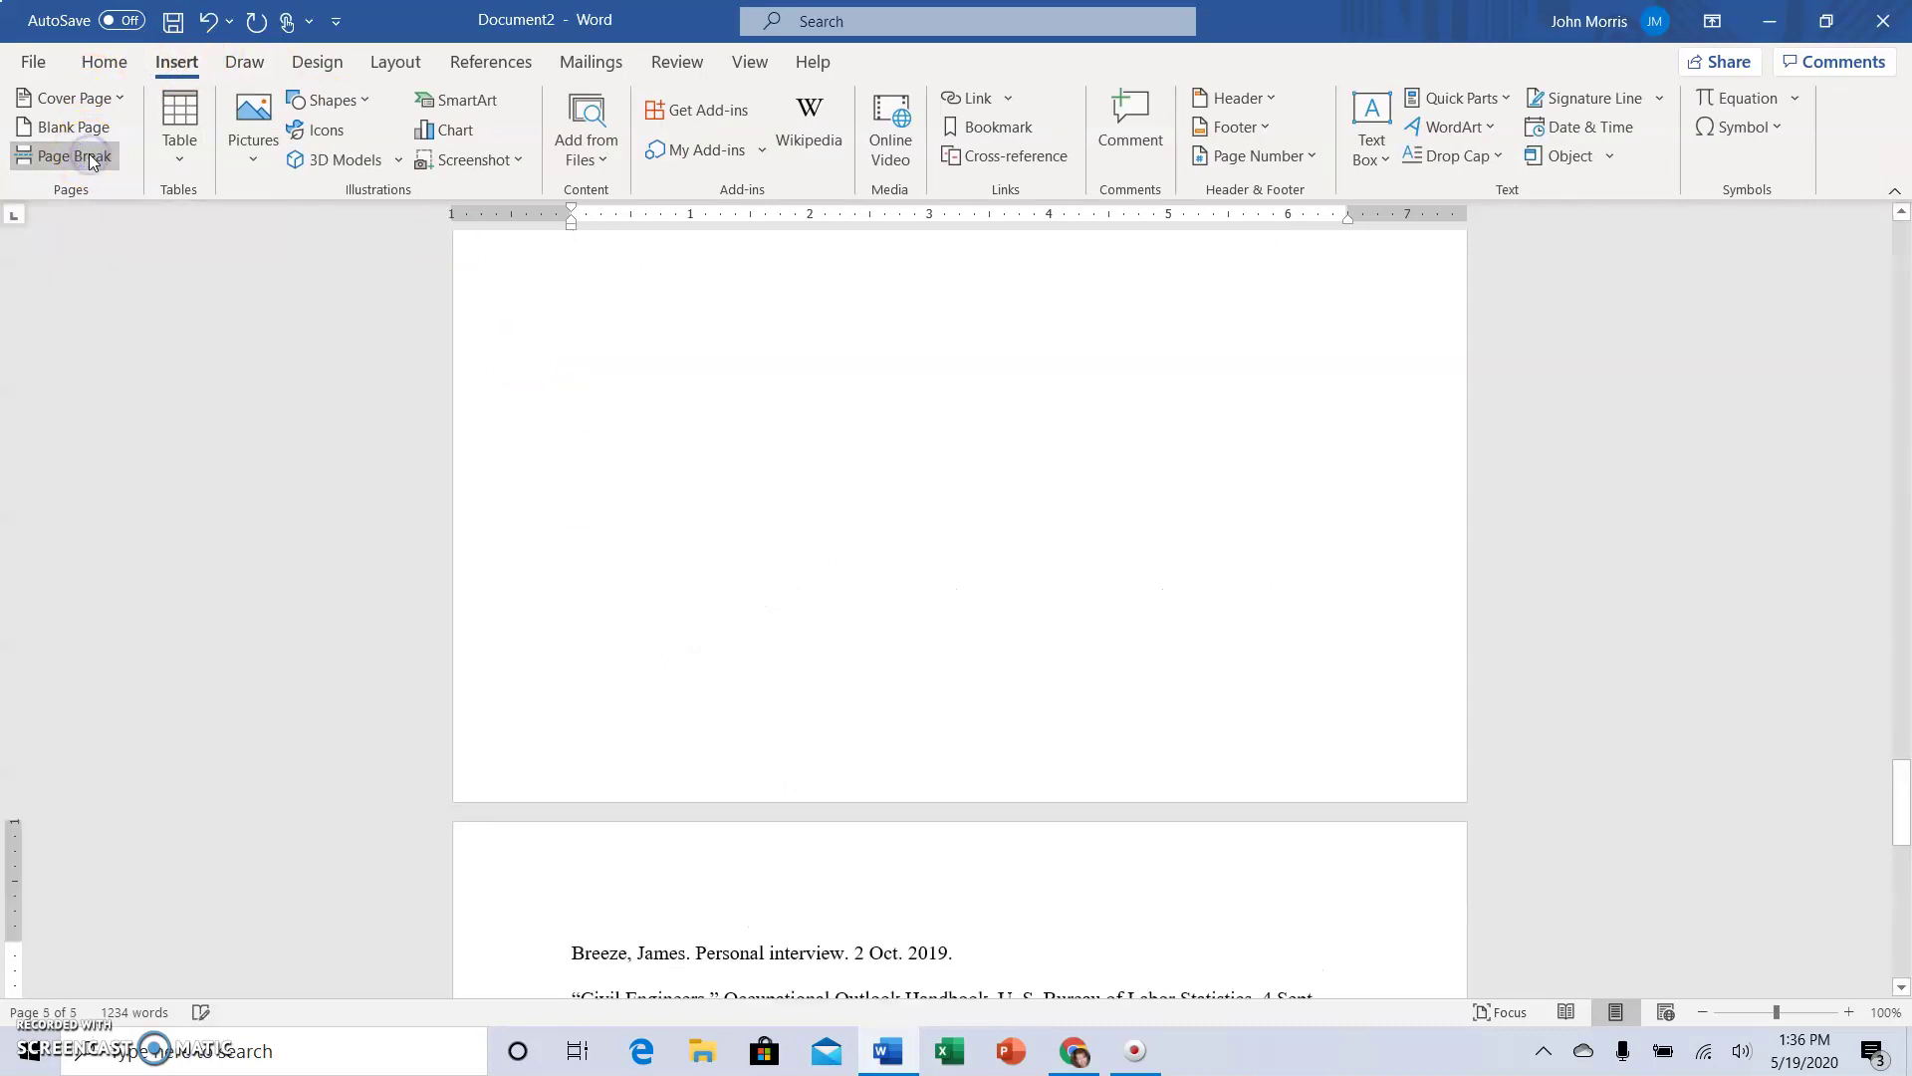
scroll(988, 642, down, 2)
scroll(988, 642, up, 2)
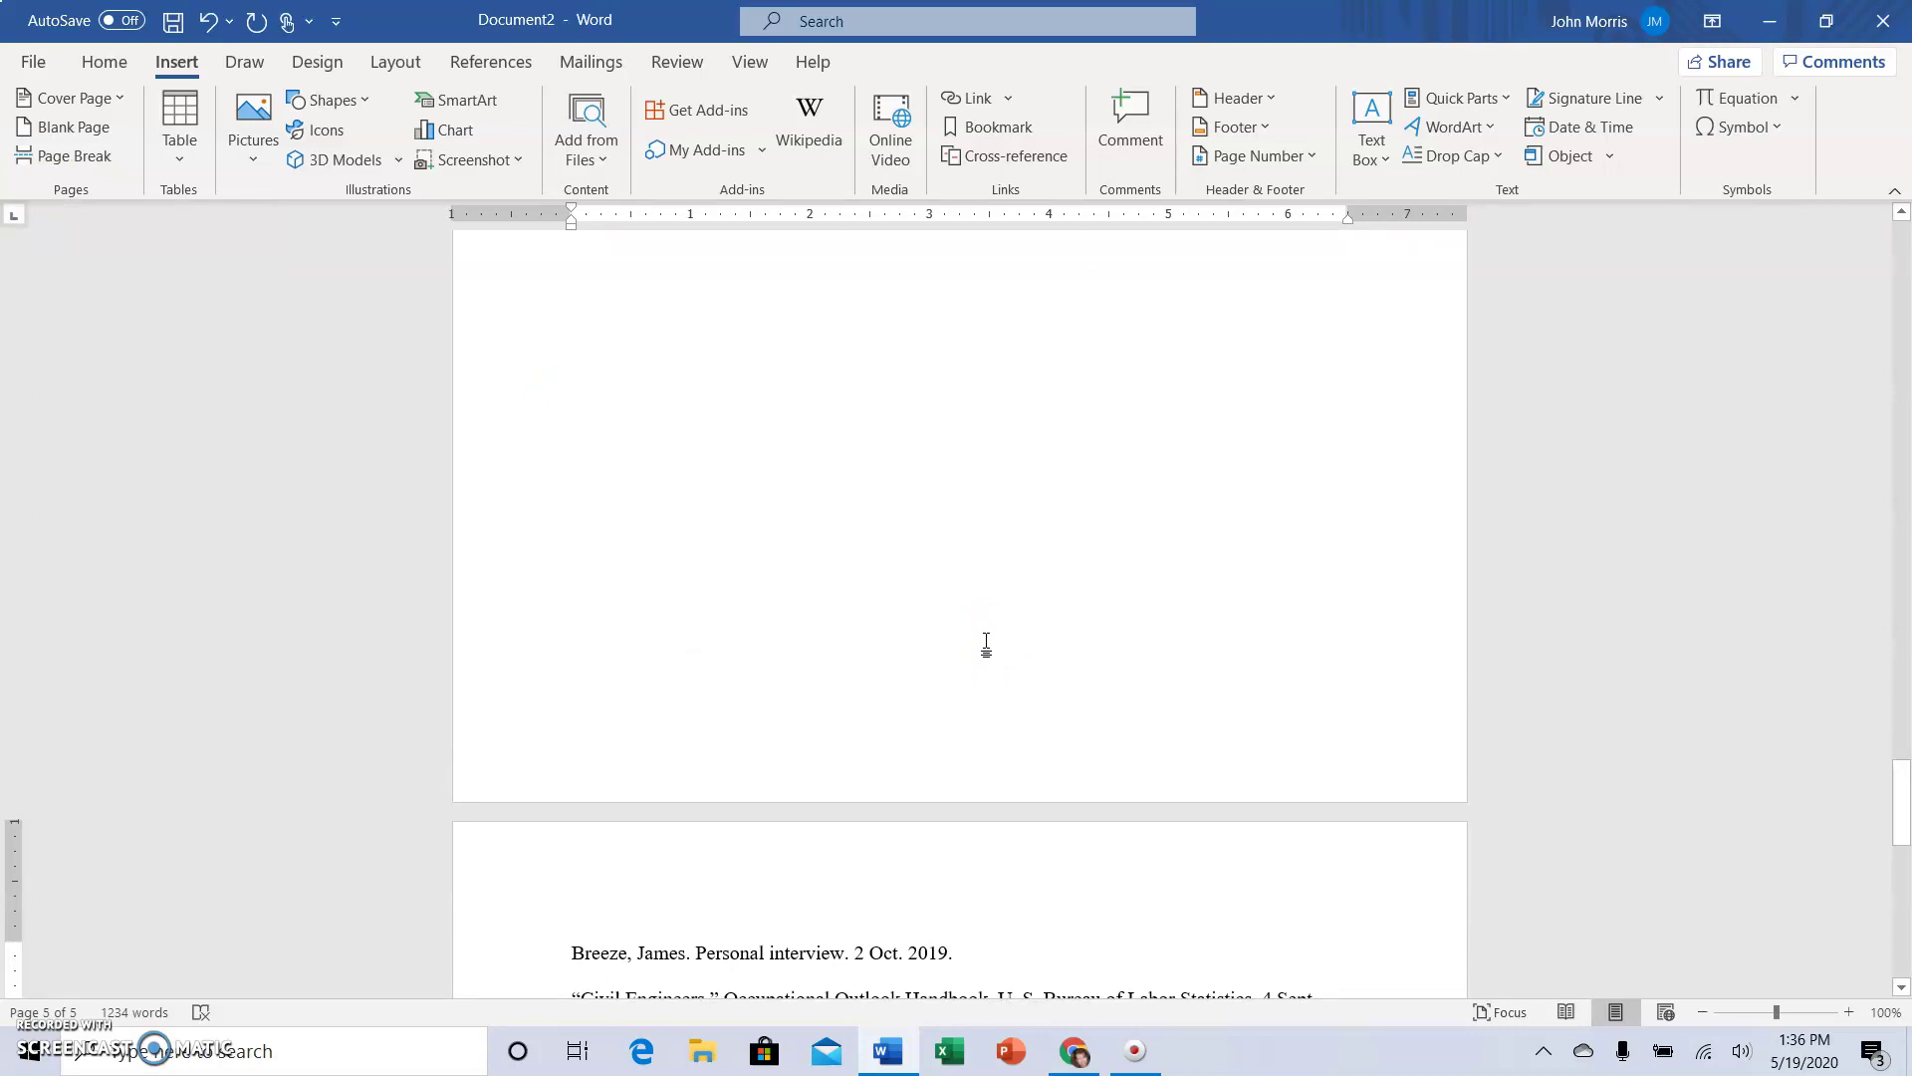
Add a blank line above the first citation and start typing a centred 'Works Cited' heading.
key(Return)
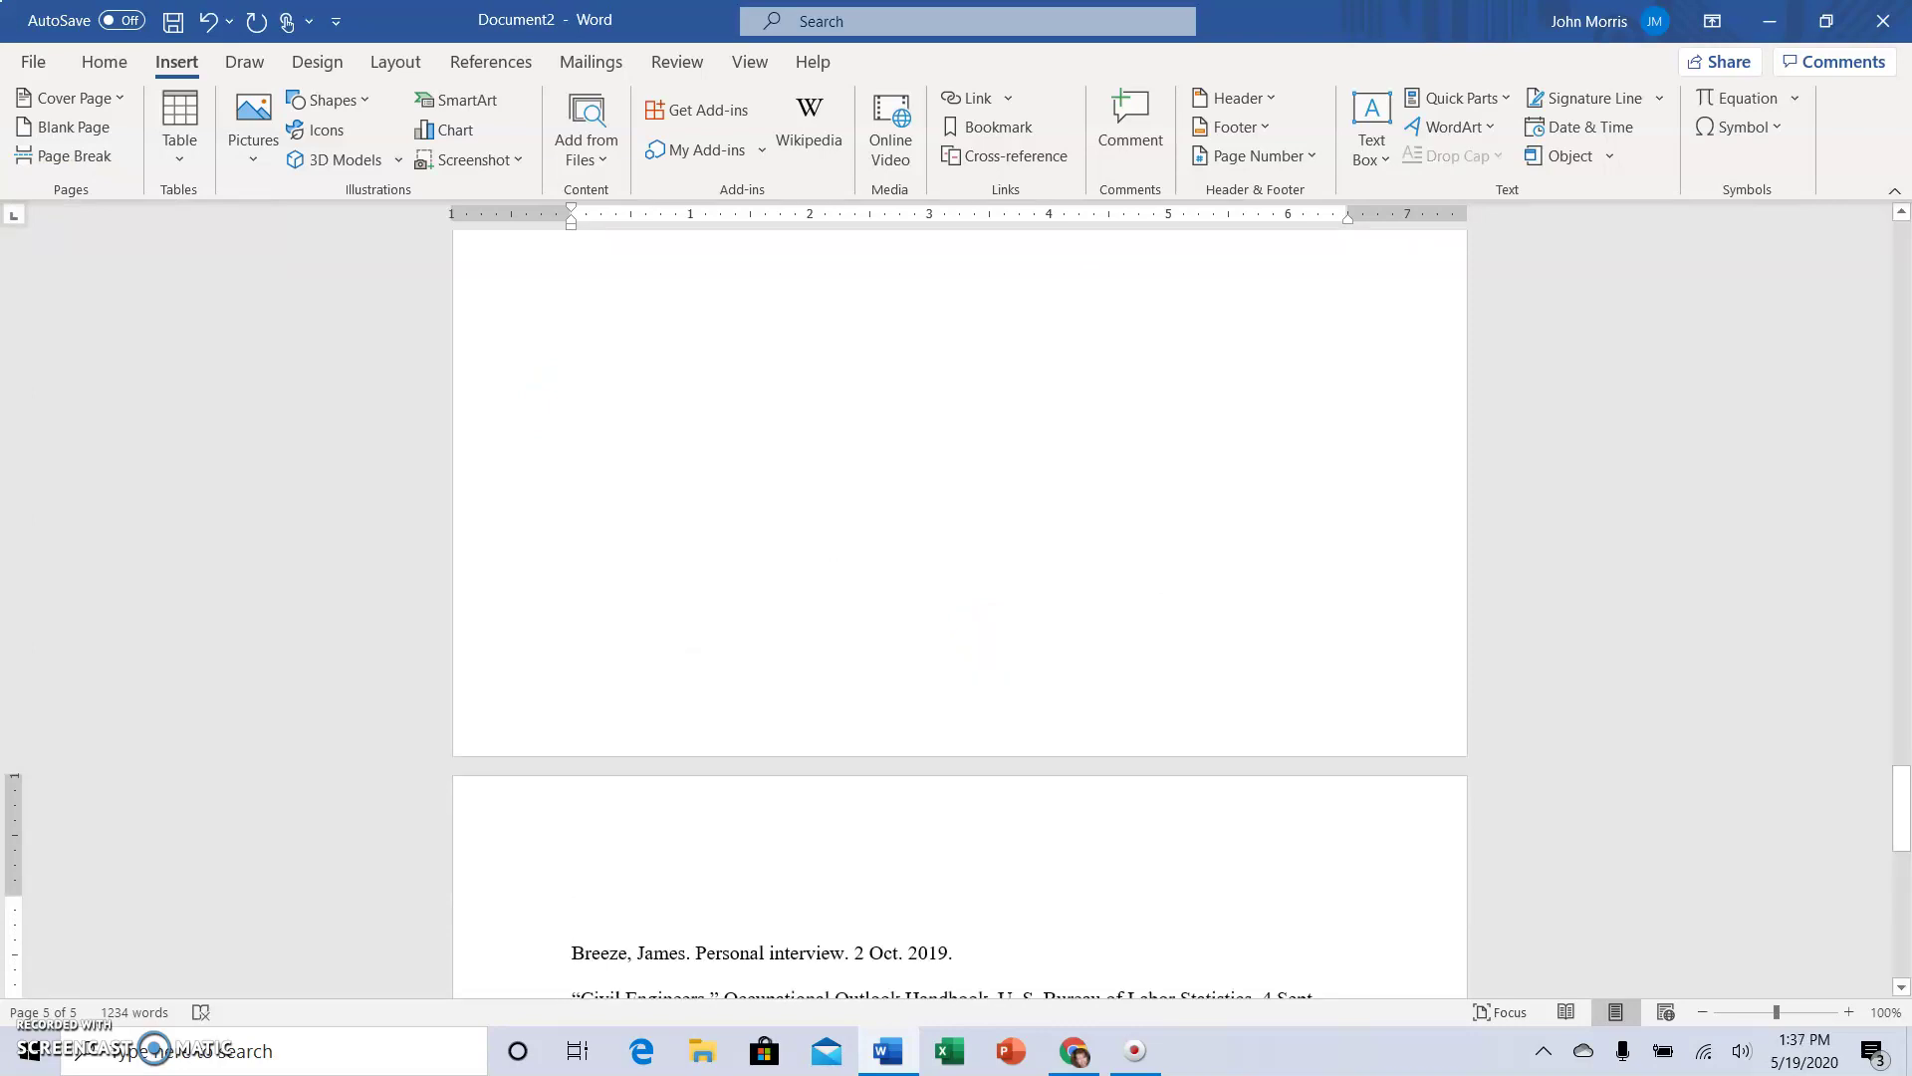
click(105, 62)
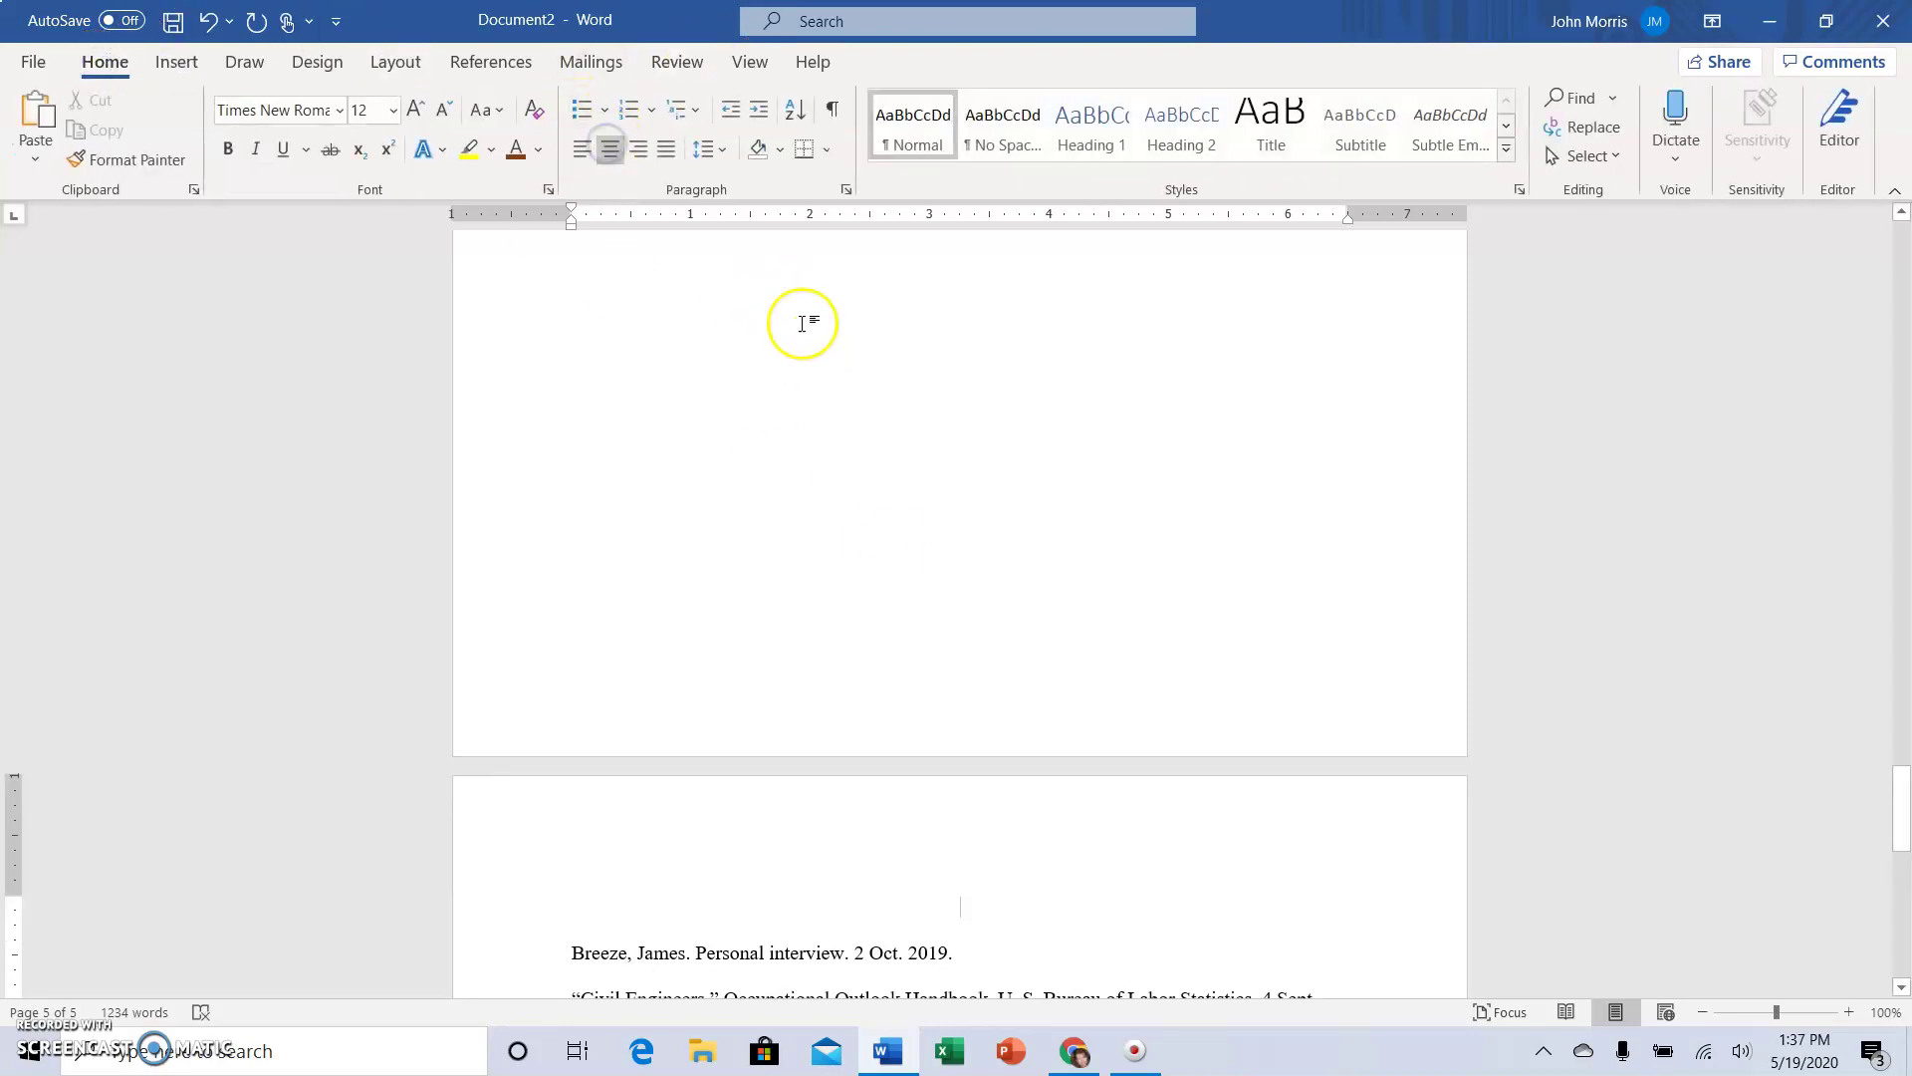
text(Works Cited)
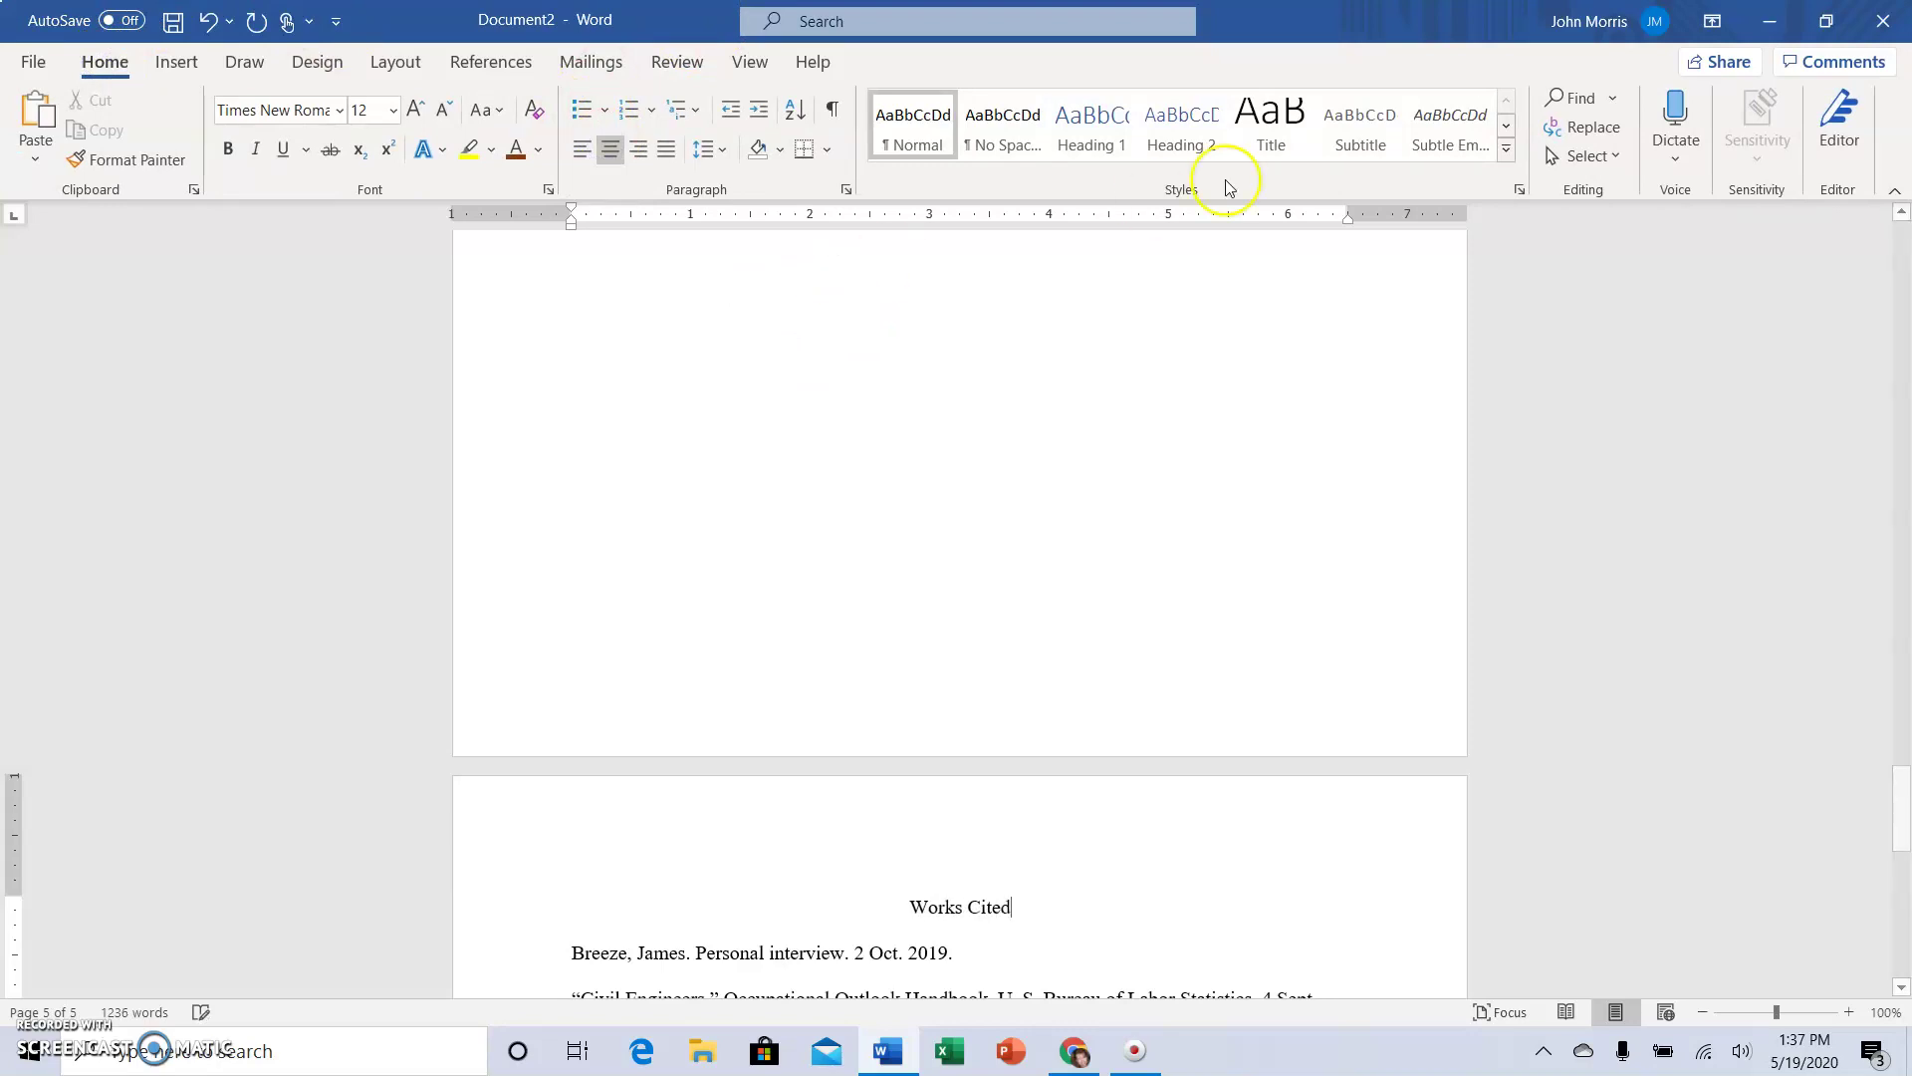
Complete the 'Works Cited' heading and select the entire OwlGuru citation below it.
scroll(1225, 187, down, 3)
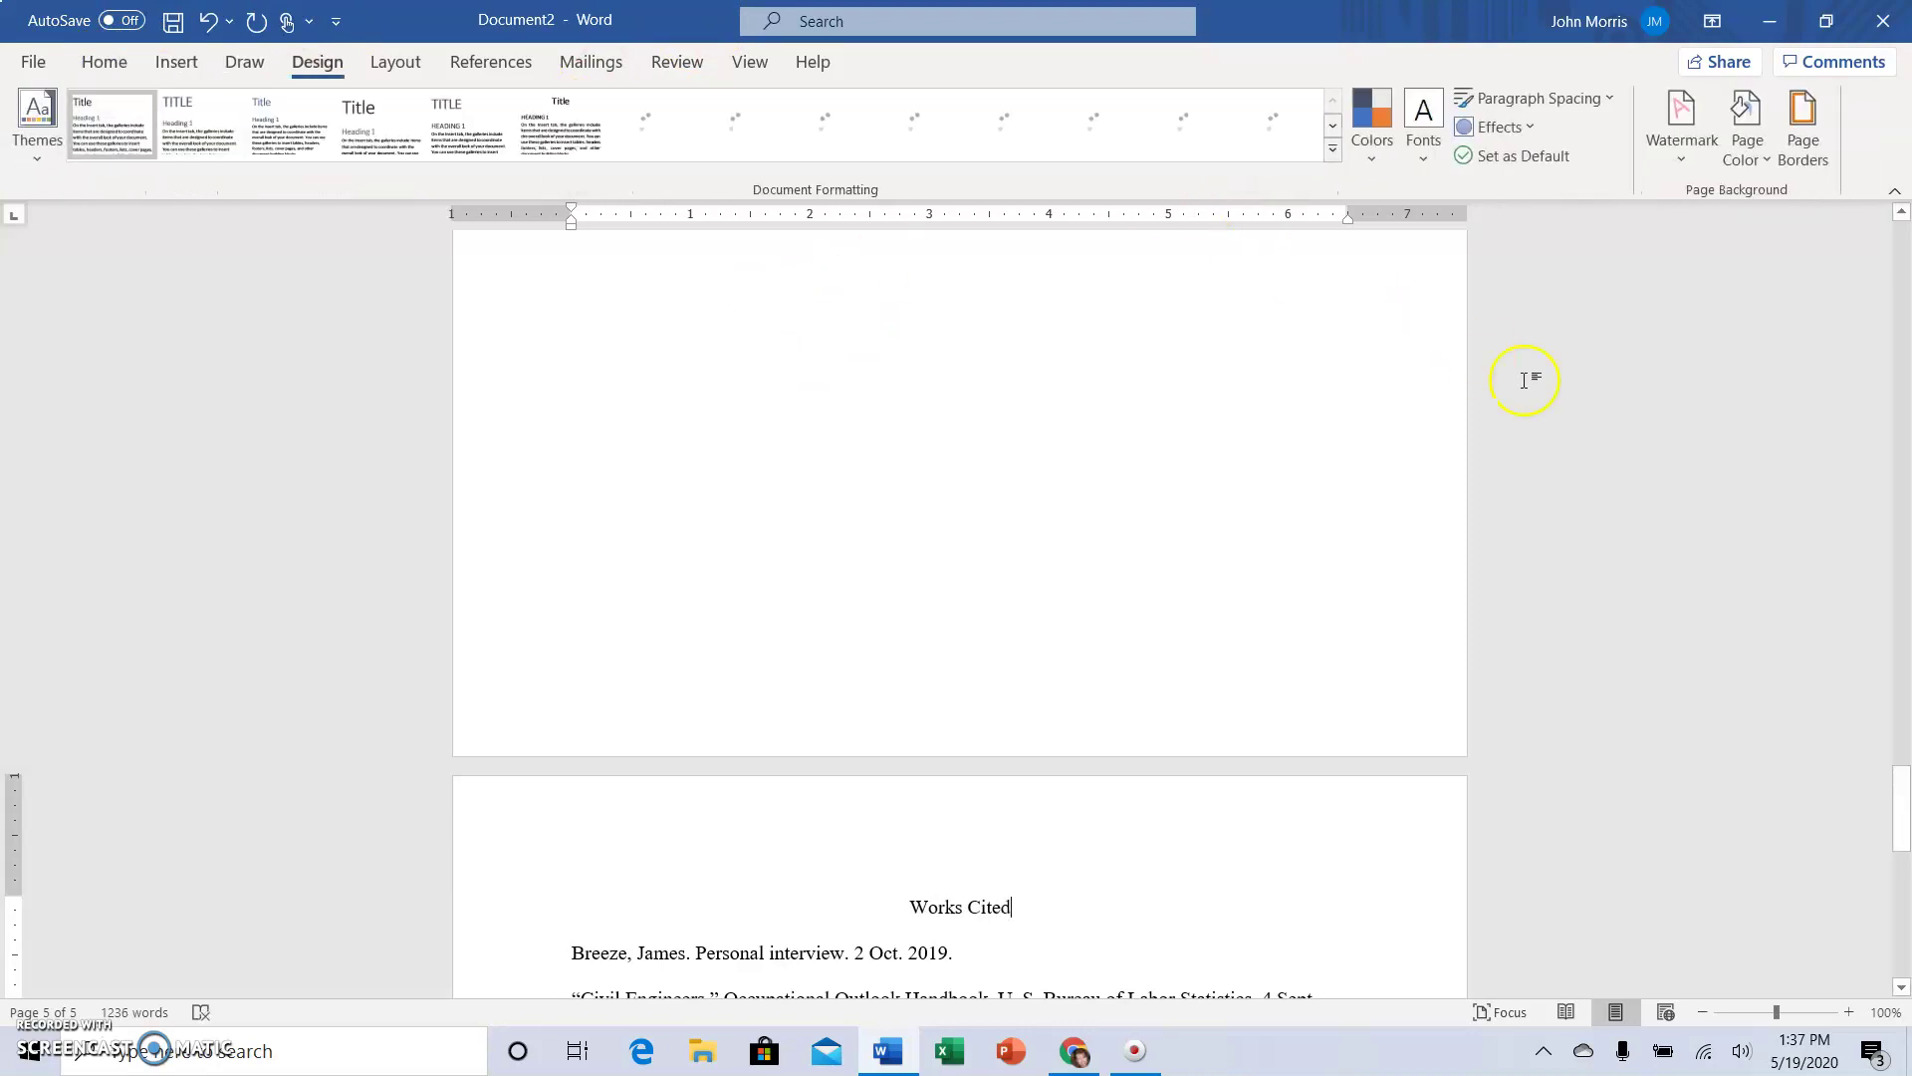
click(104, 62)
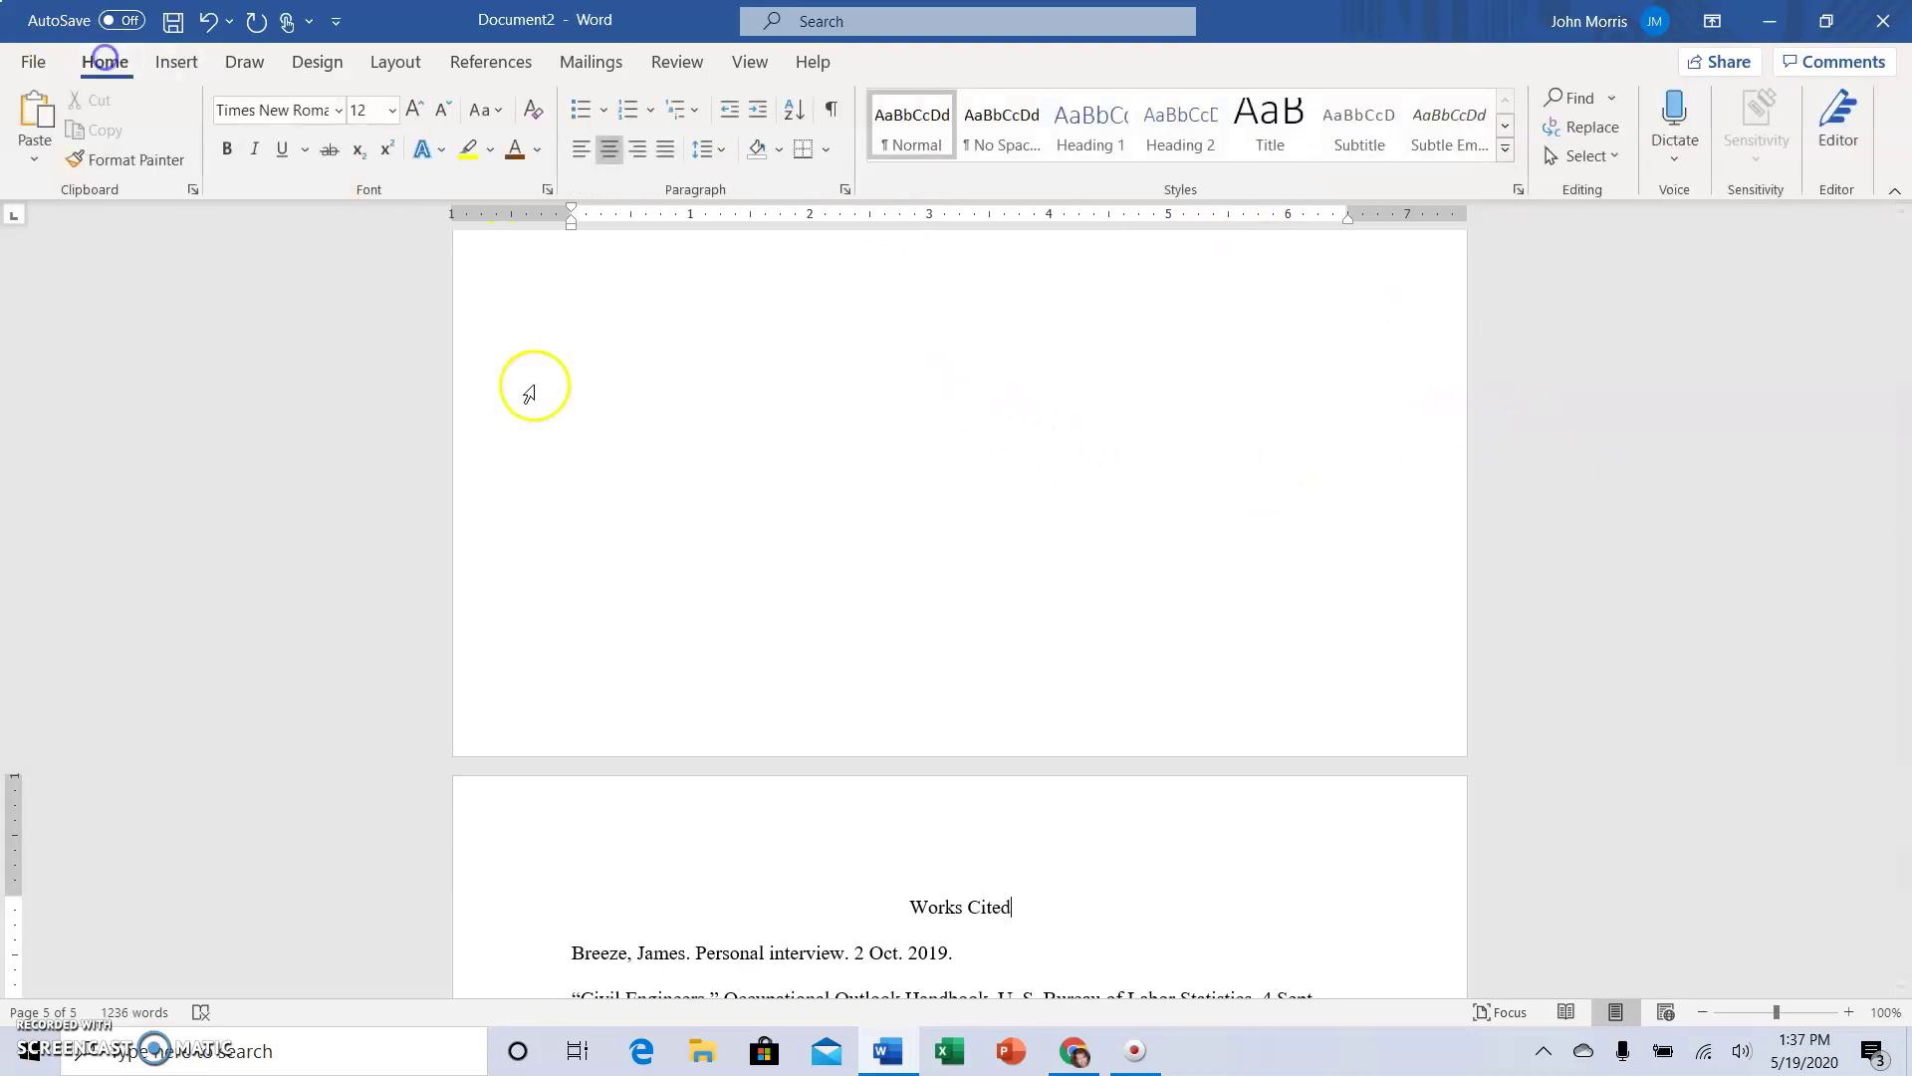
scroll(1099, 727, down, 3)
scroll(1098, 727, down, 7)
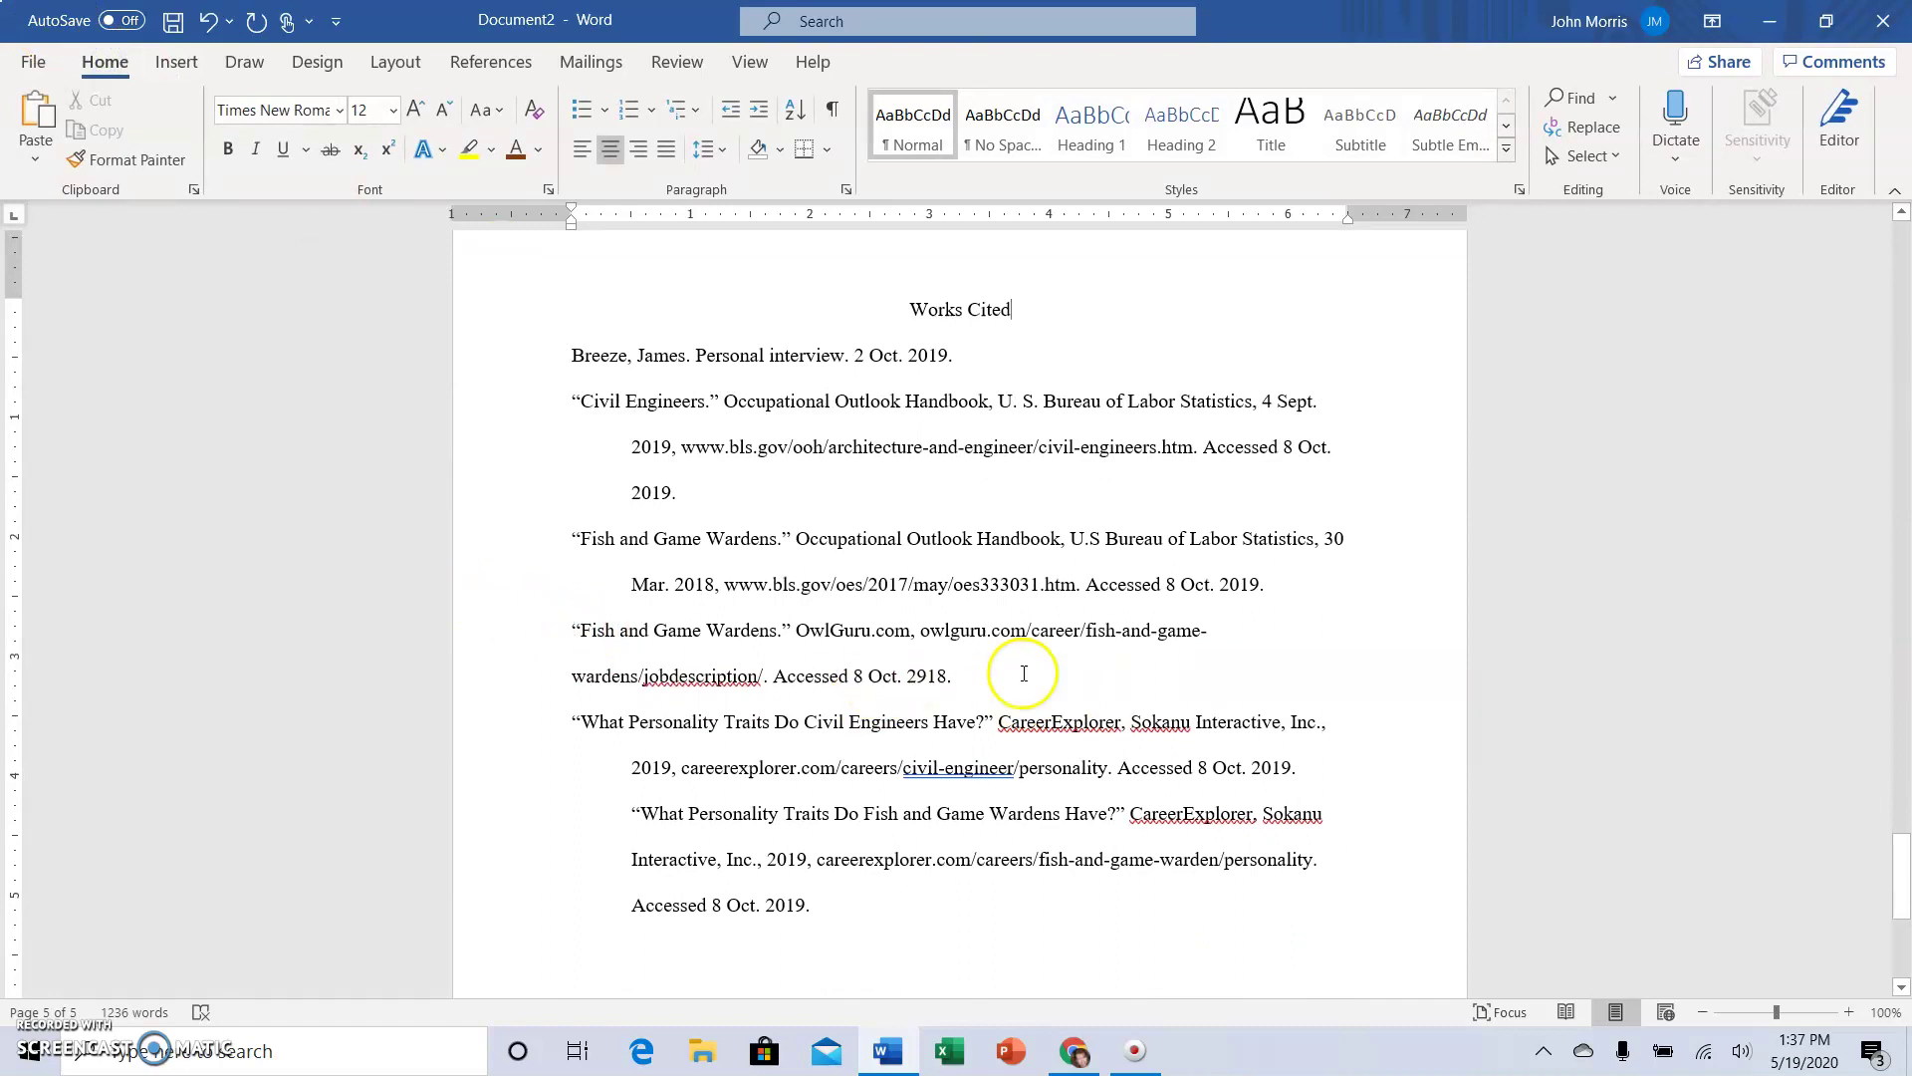
click(997, 690)
drag(997, 690, 555, 631)
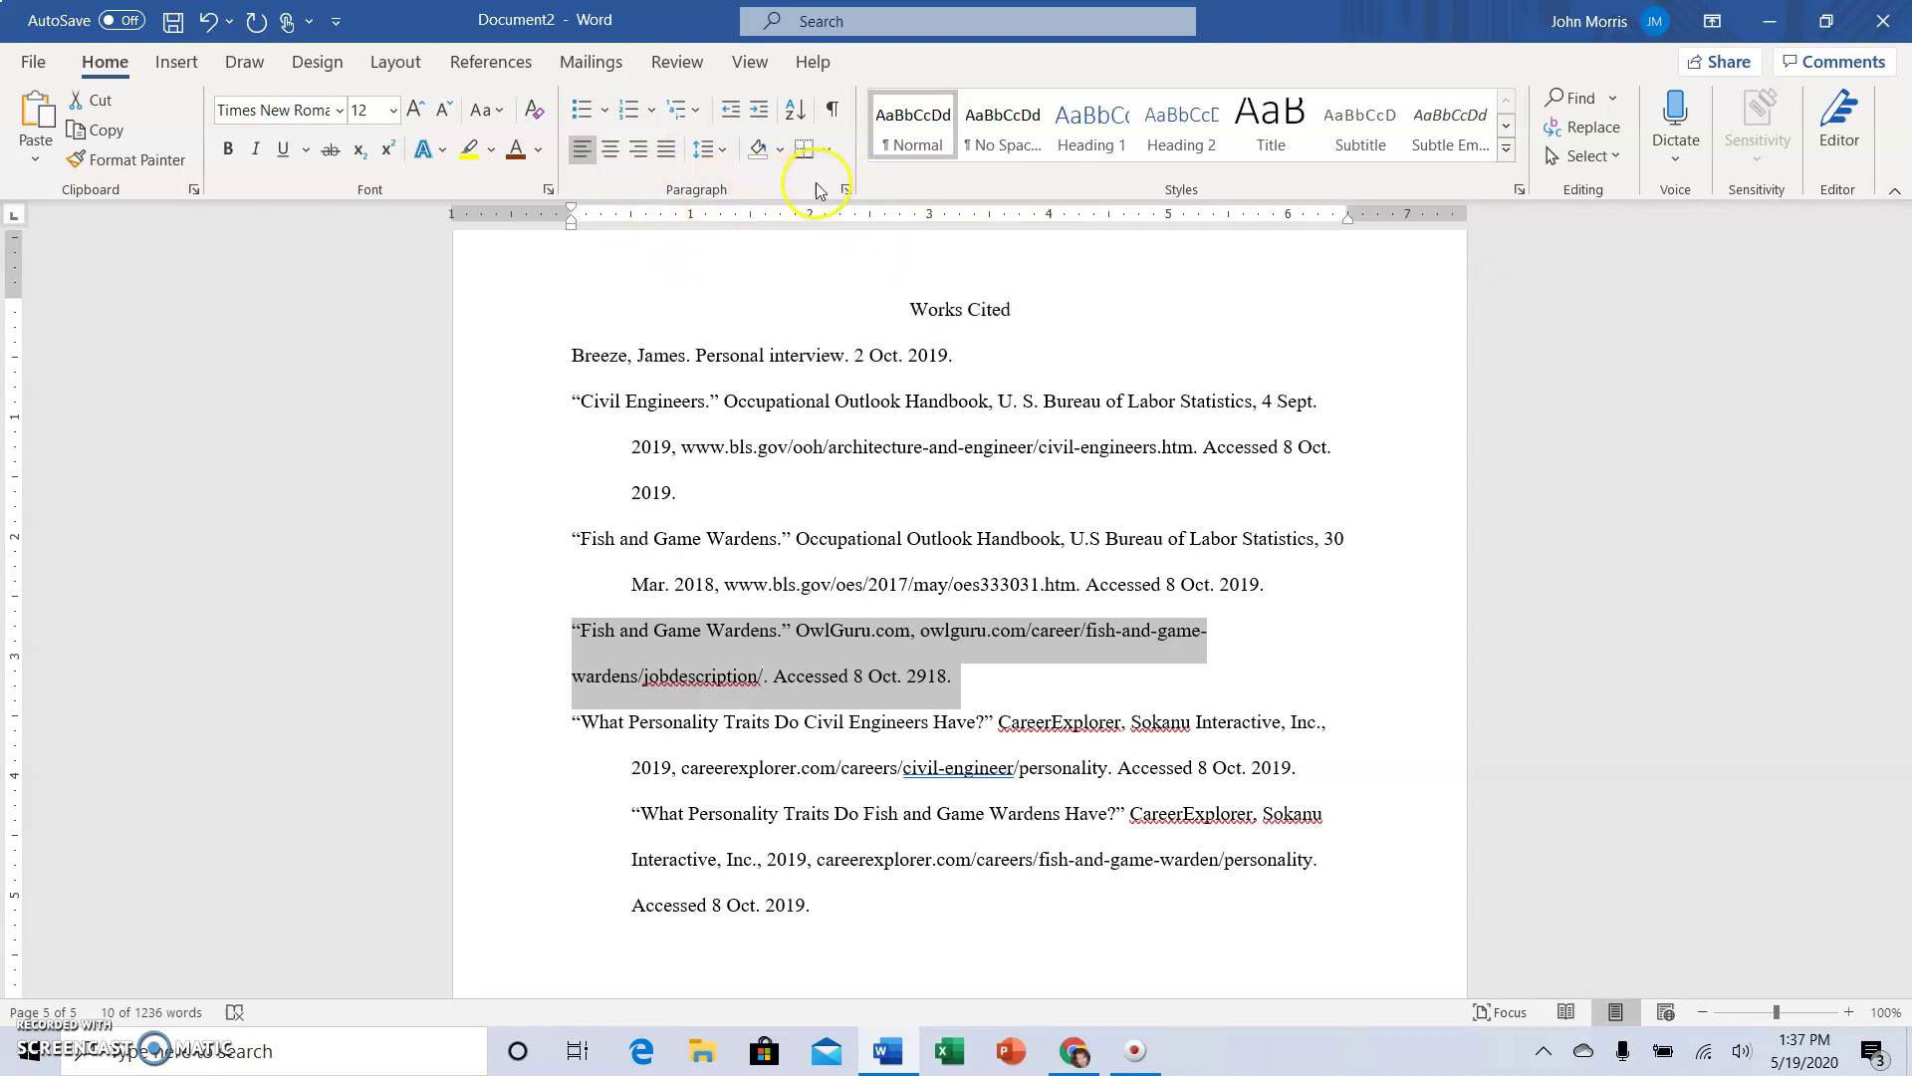
Set Special to Hanging by 0.5" in the Paragraph dialog for the OwlGuru 'Fish and Game Wardens' citation.
click(846, 195)
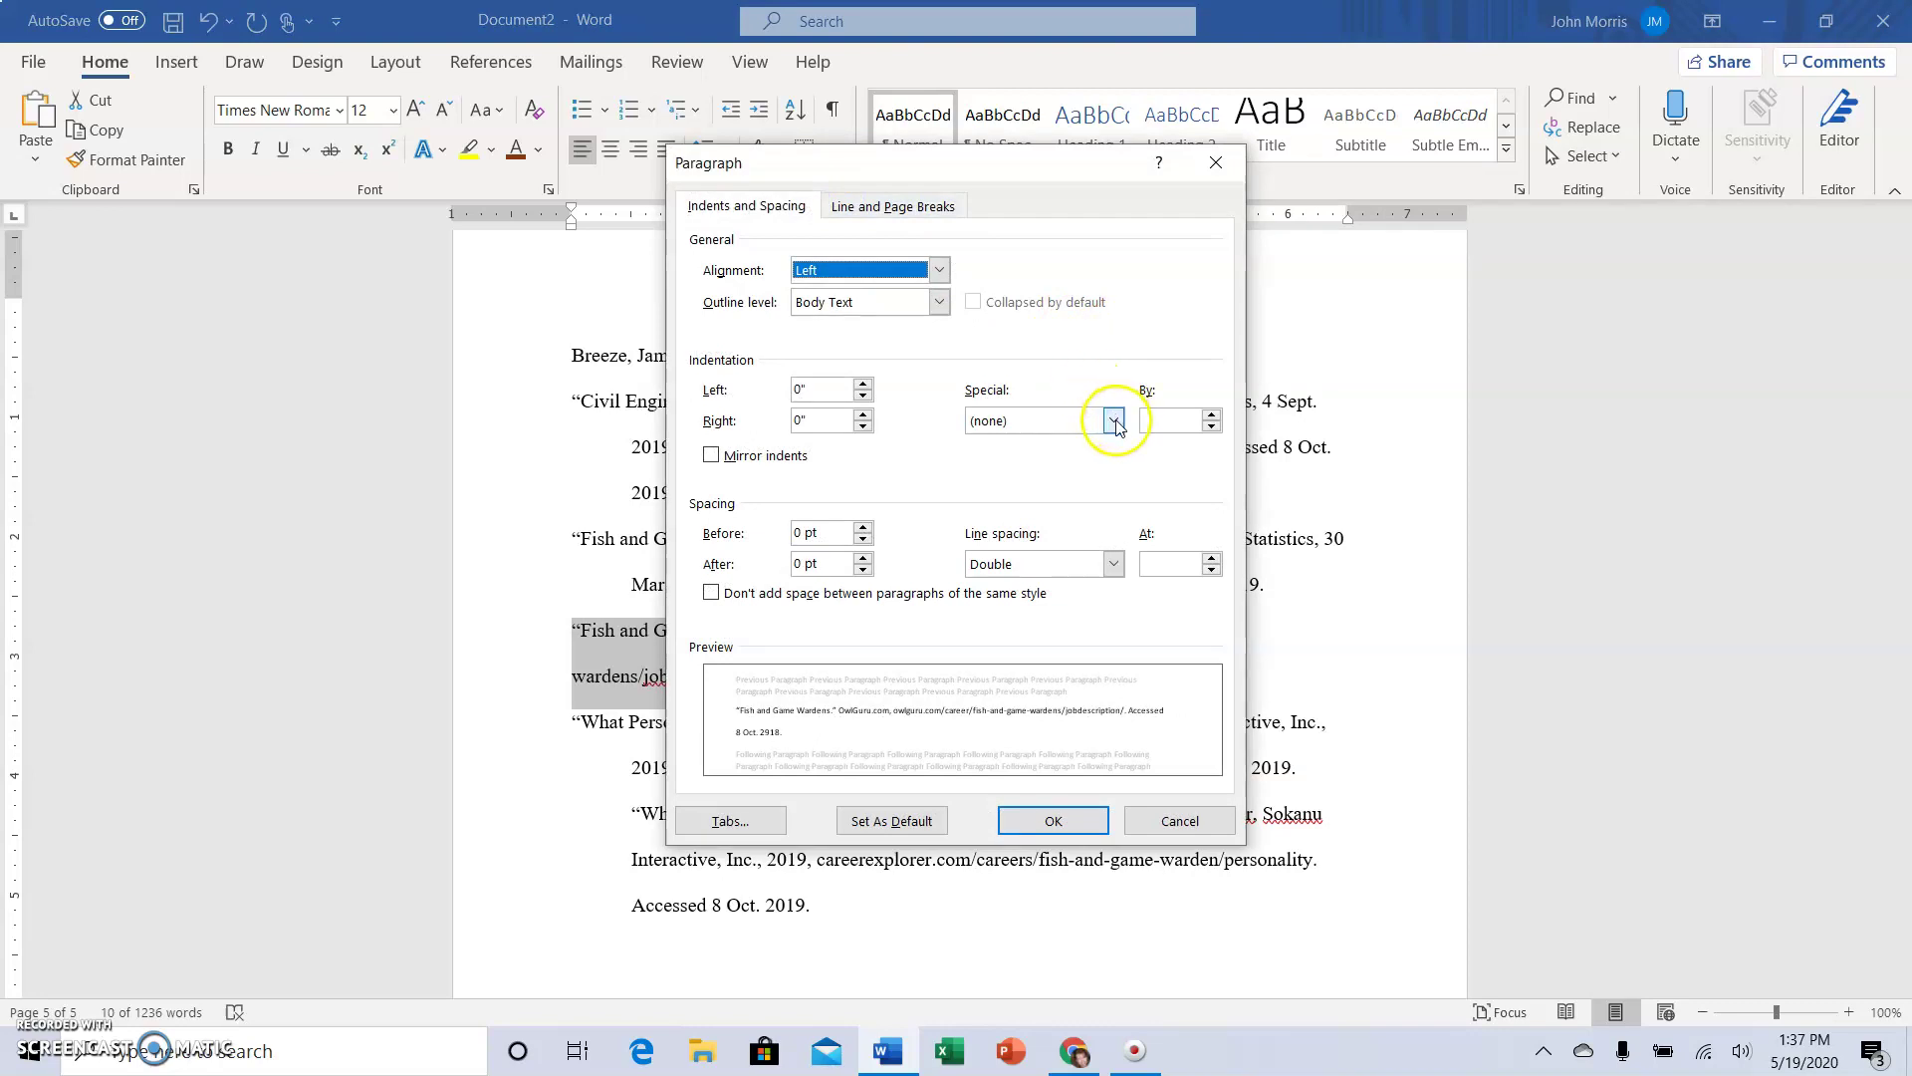
click(1114, 422)
click(992, 482)
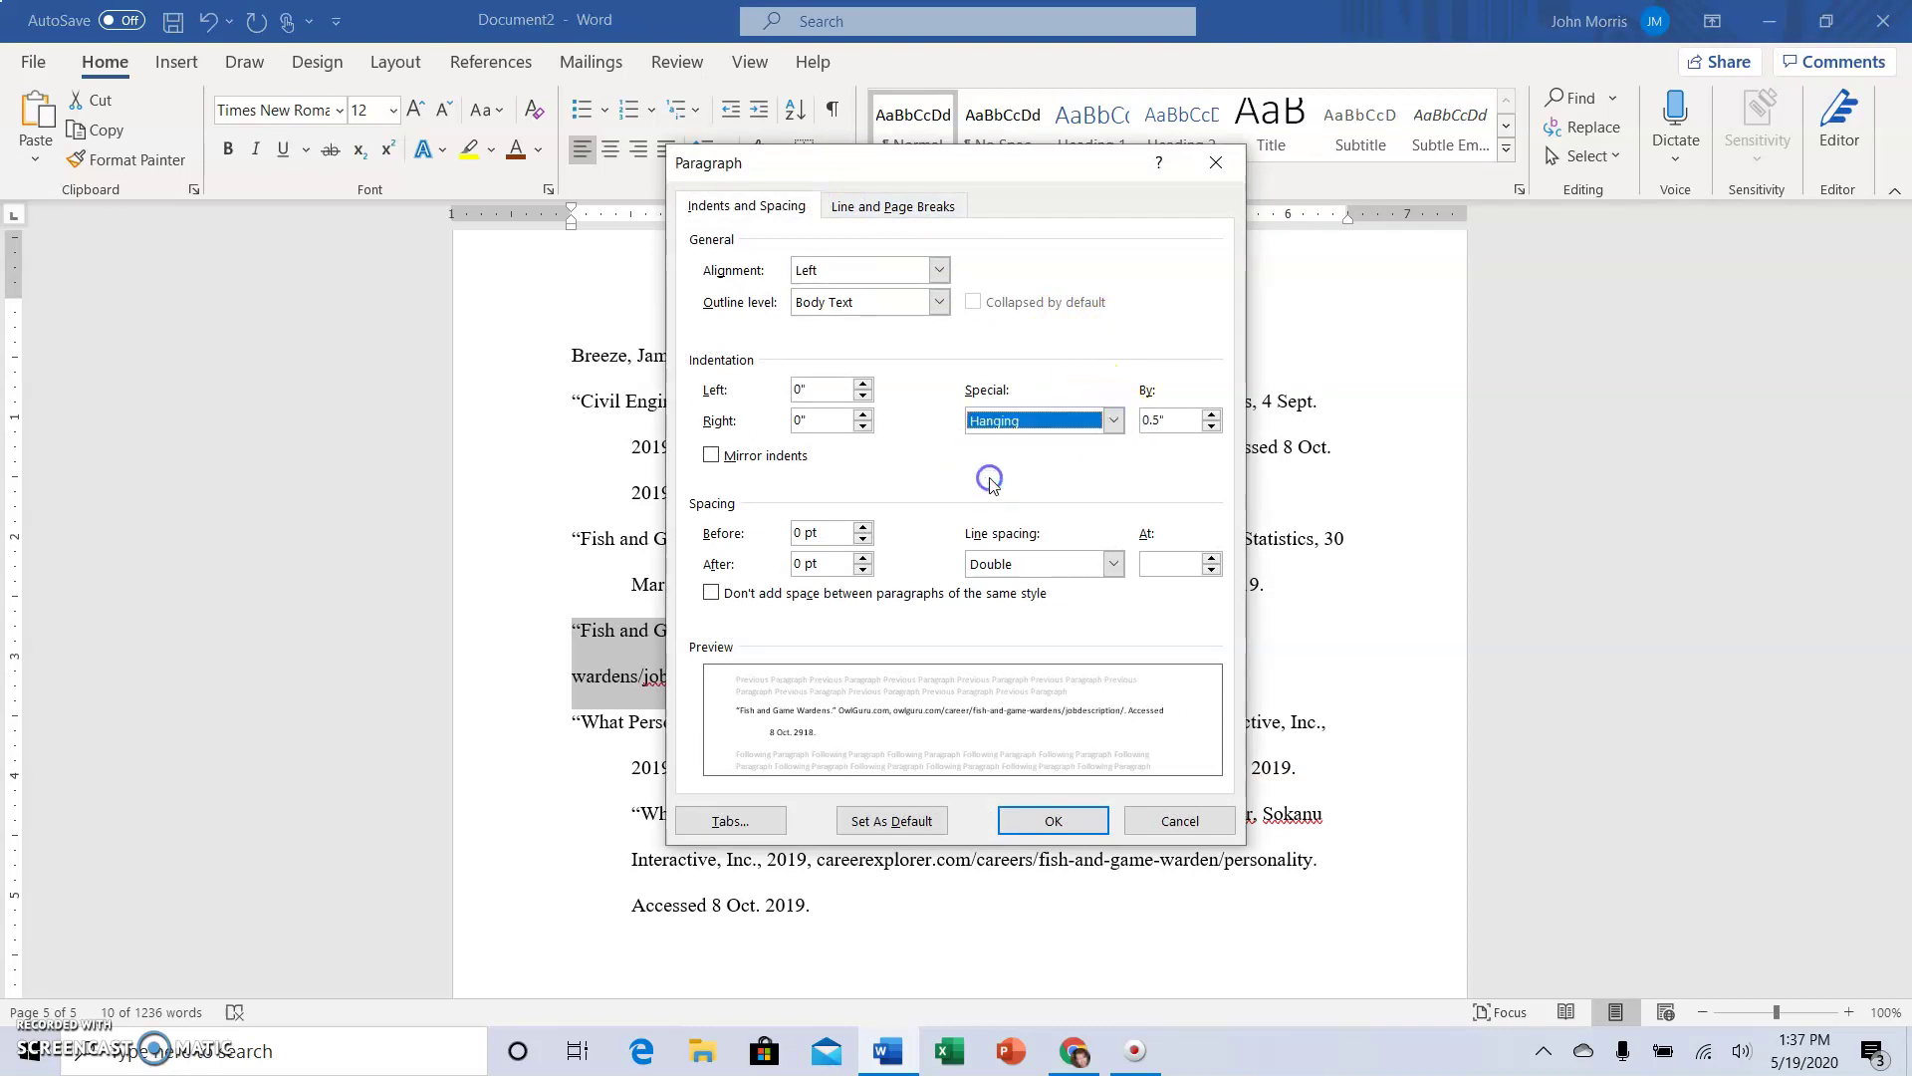
click(1052, 820)
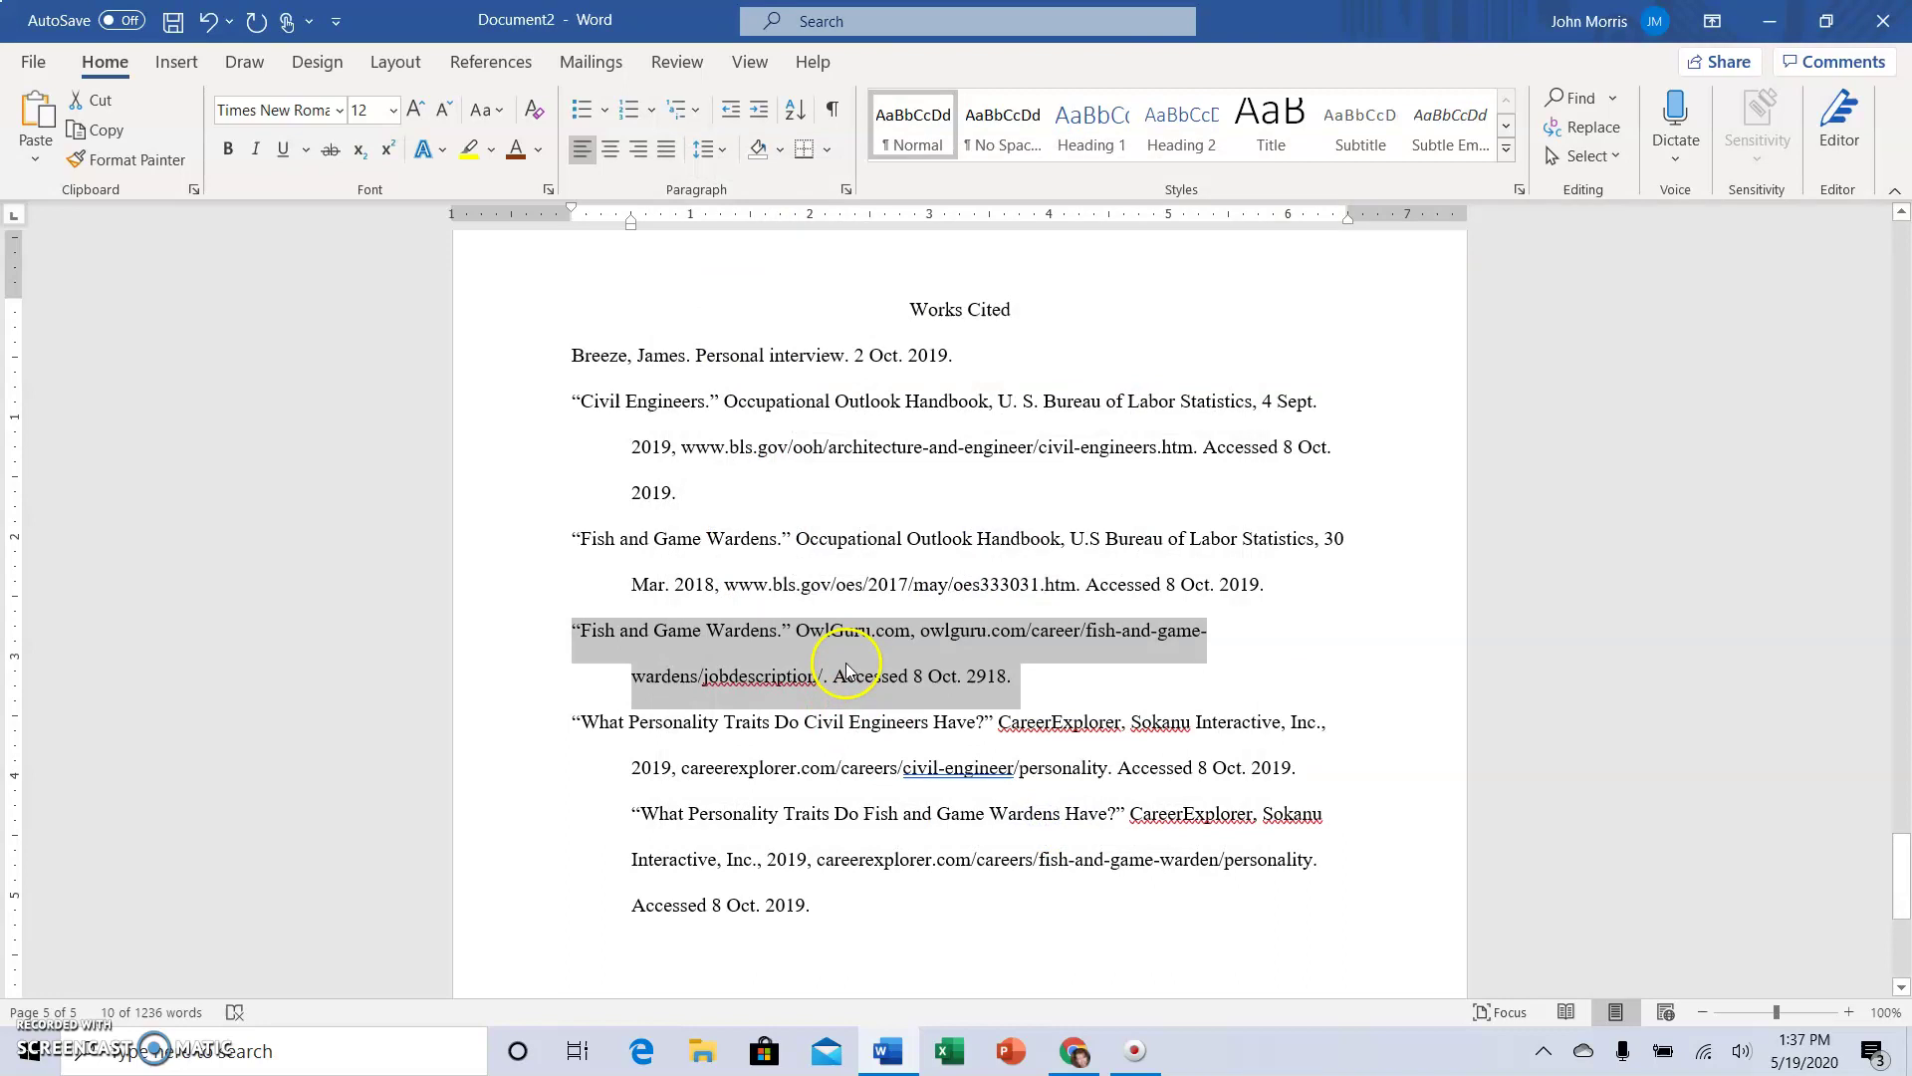
click(959, 749)
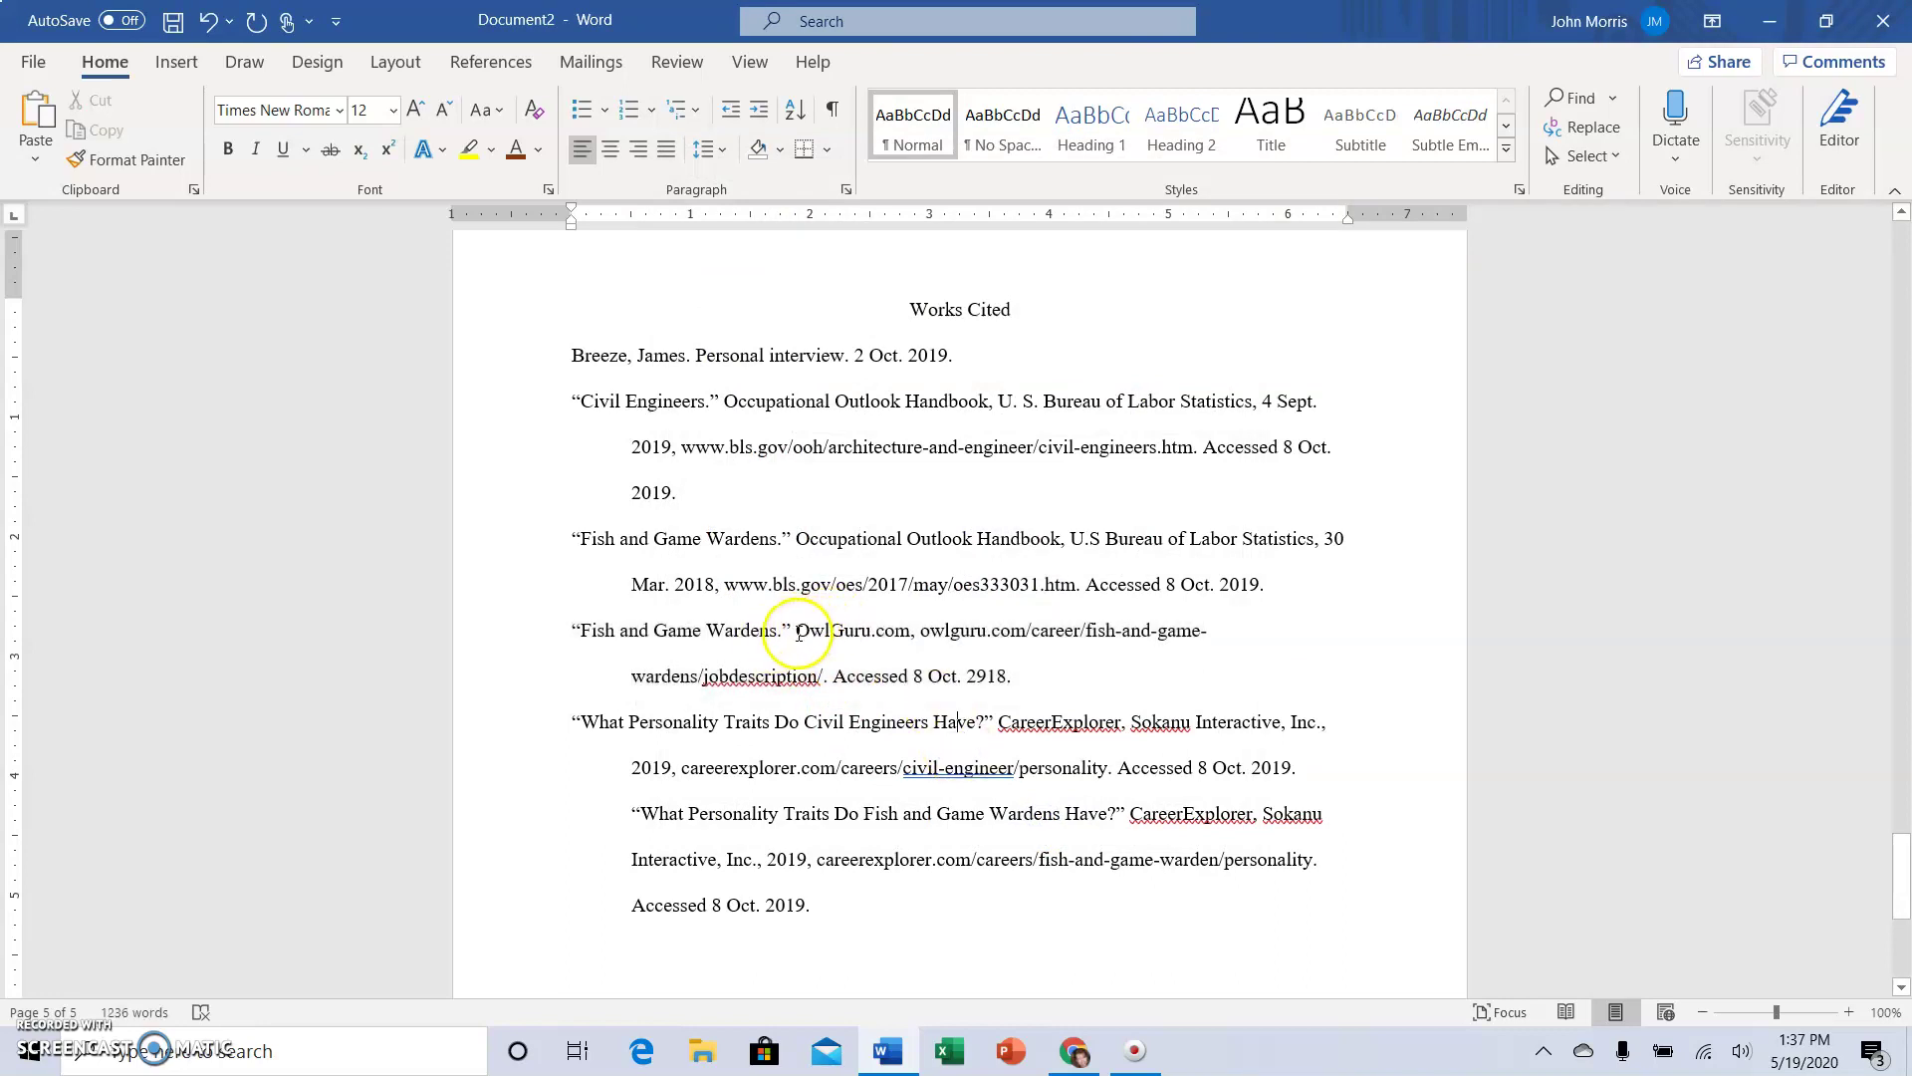
Italicise OwlGuru.com, both Occupational Outlook Handbook titles and CareerExplorer in the civil engineers entry.
drag(818, 624, 905, 638)
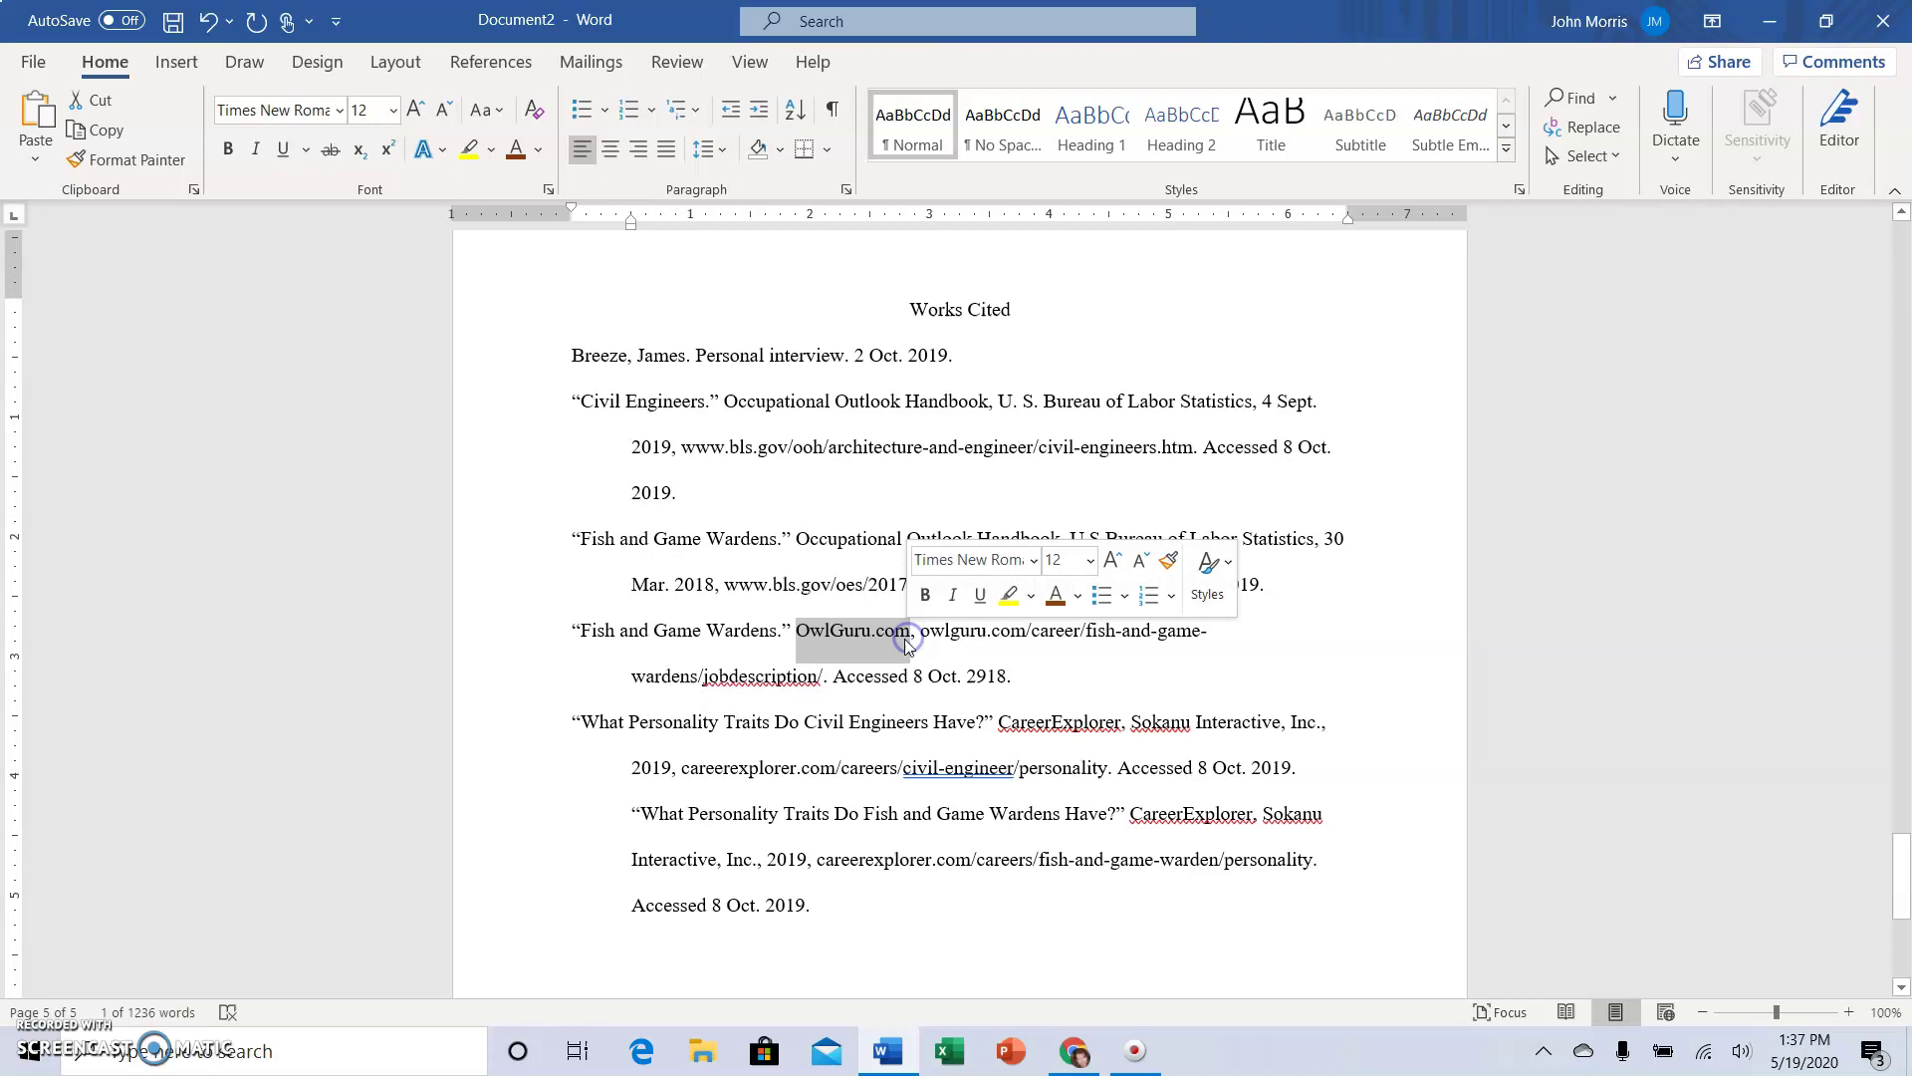
click(951, 595)
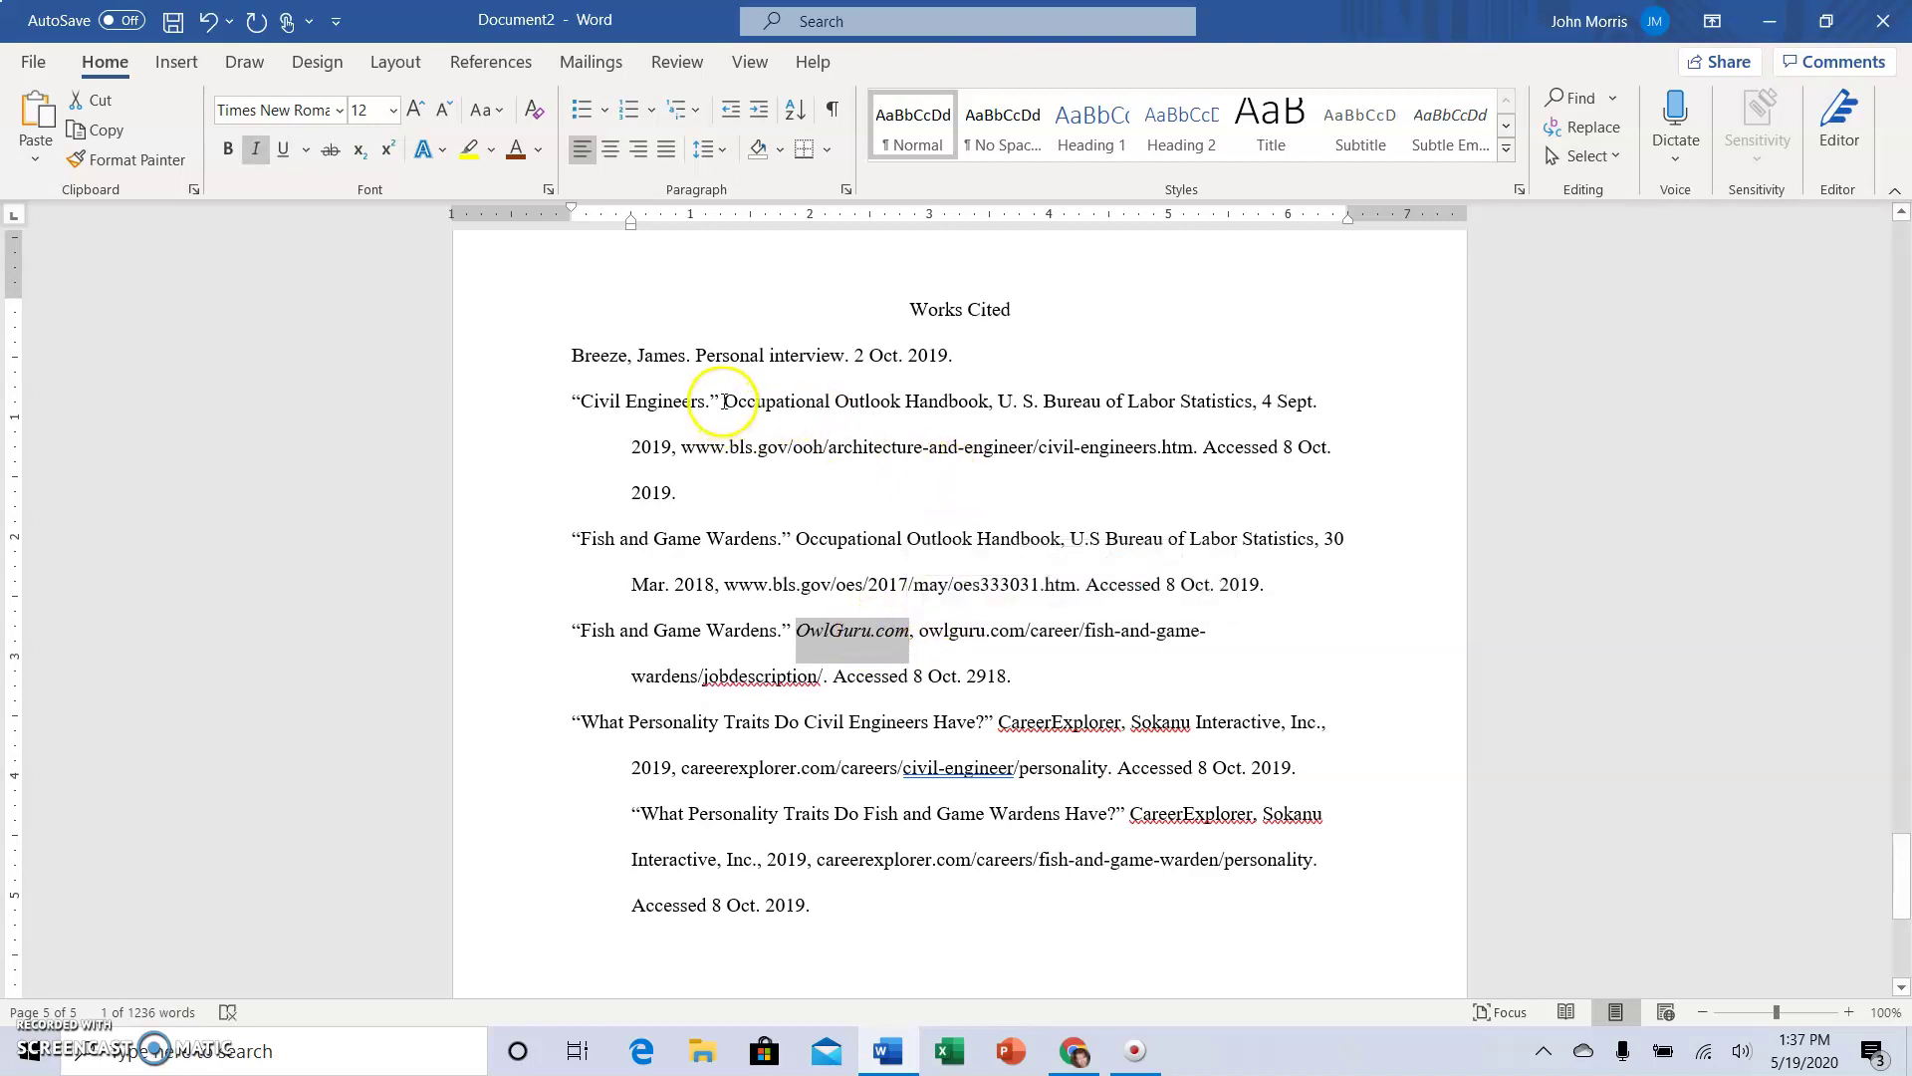
drag(723, 401, 982, 412)
click(1022, 374)
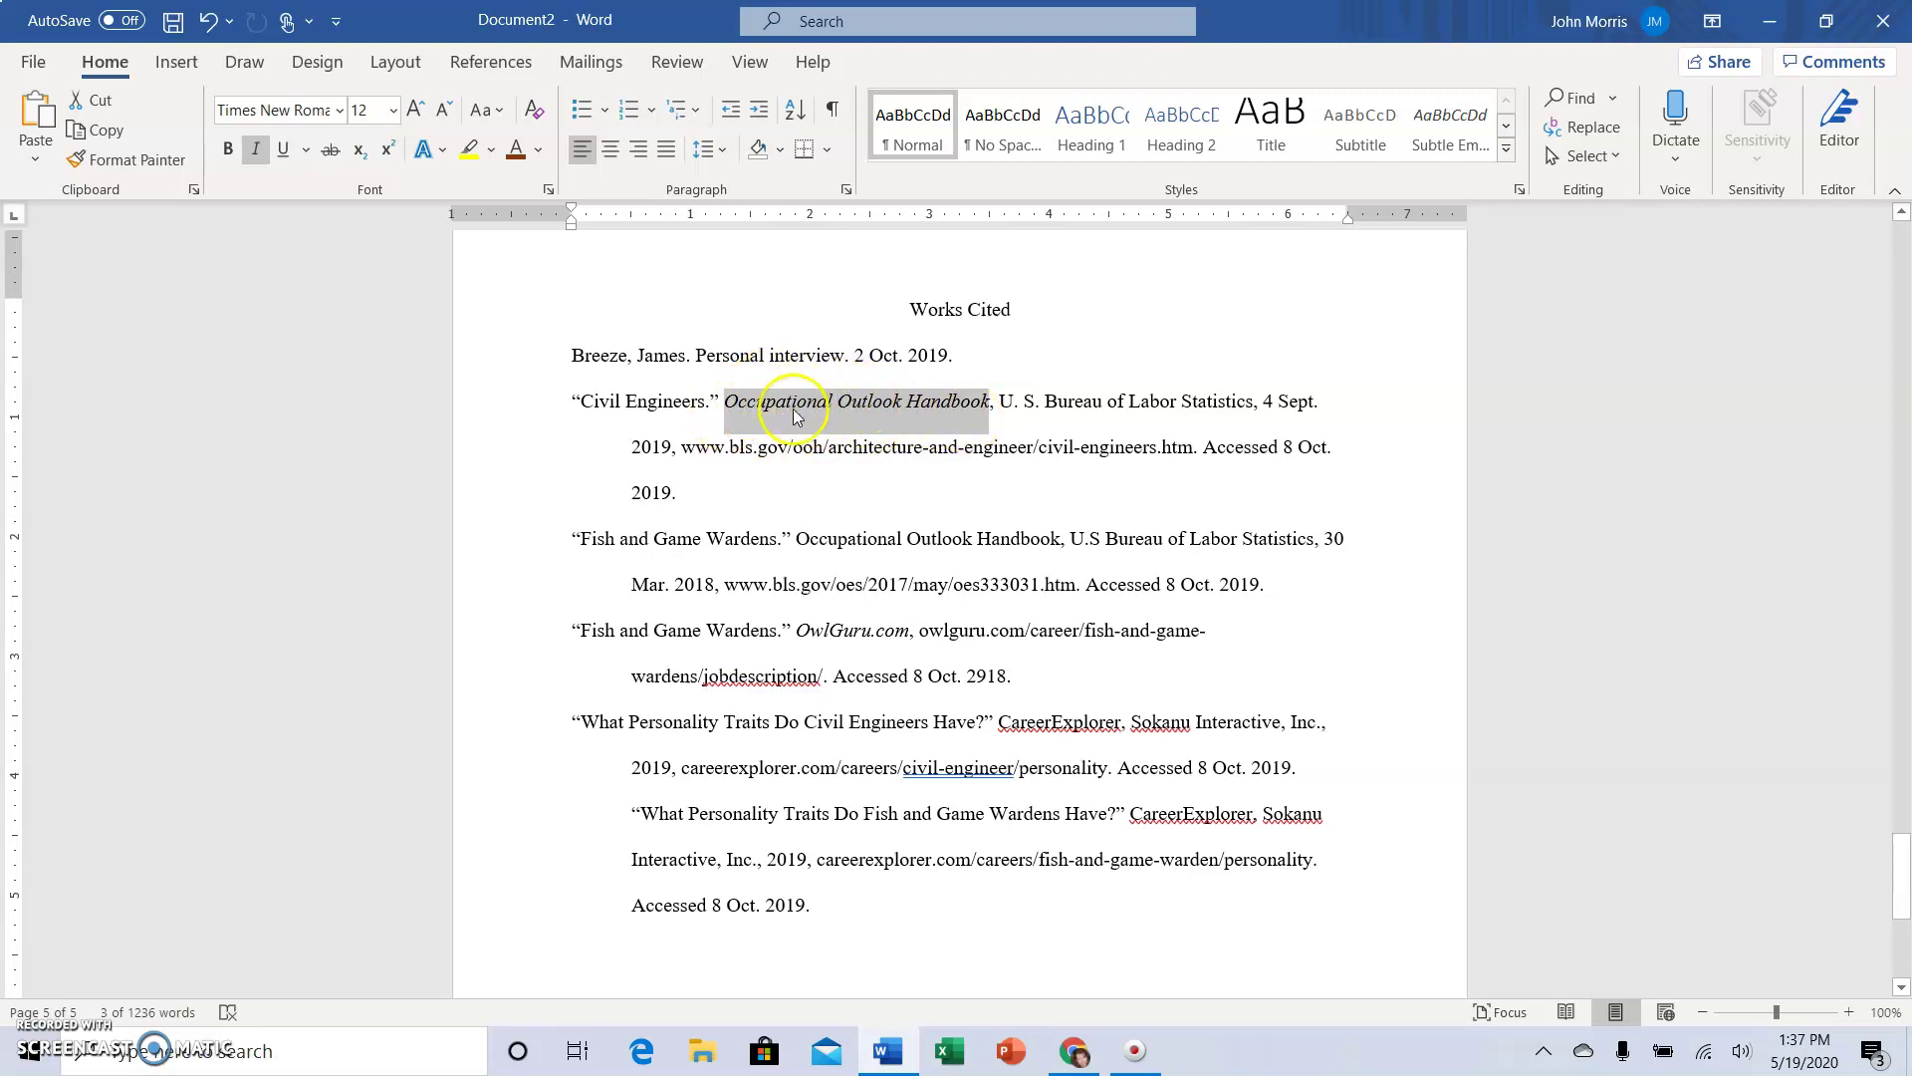
drag(796, 539, 1083, 514)
key(ctrl+i)
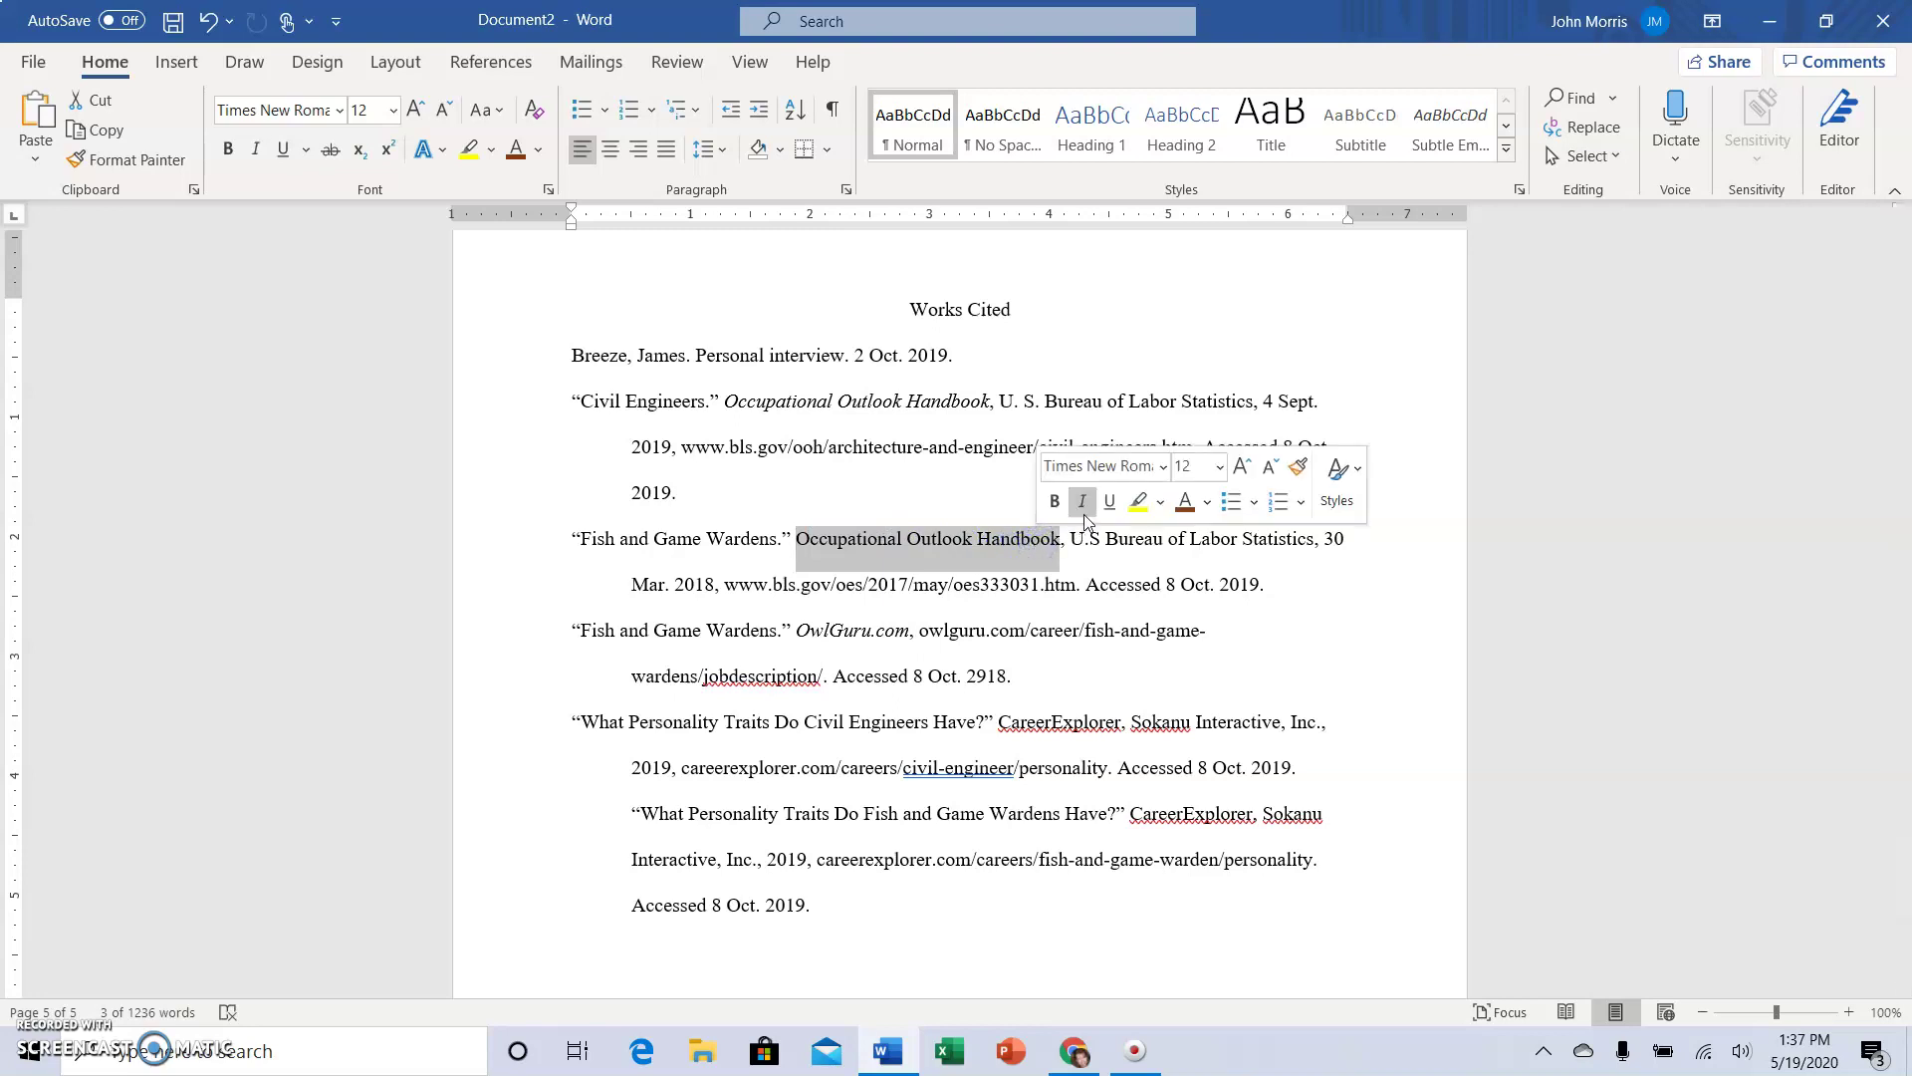
click(1012, 675)
scroll(1011, 675, down, 2)
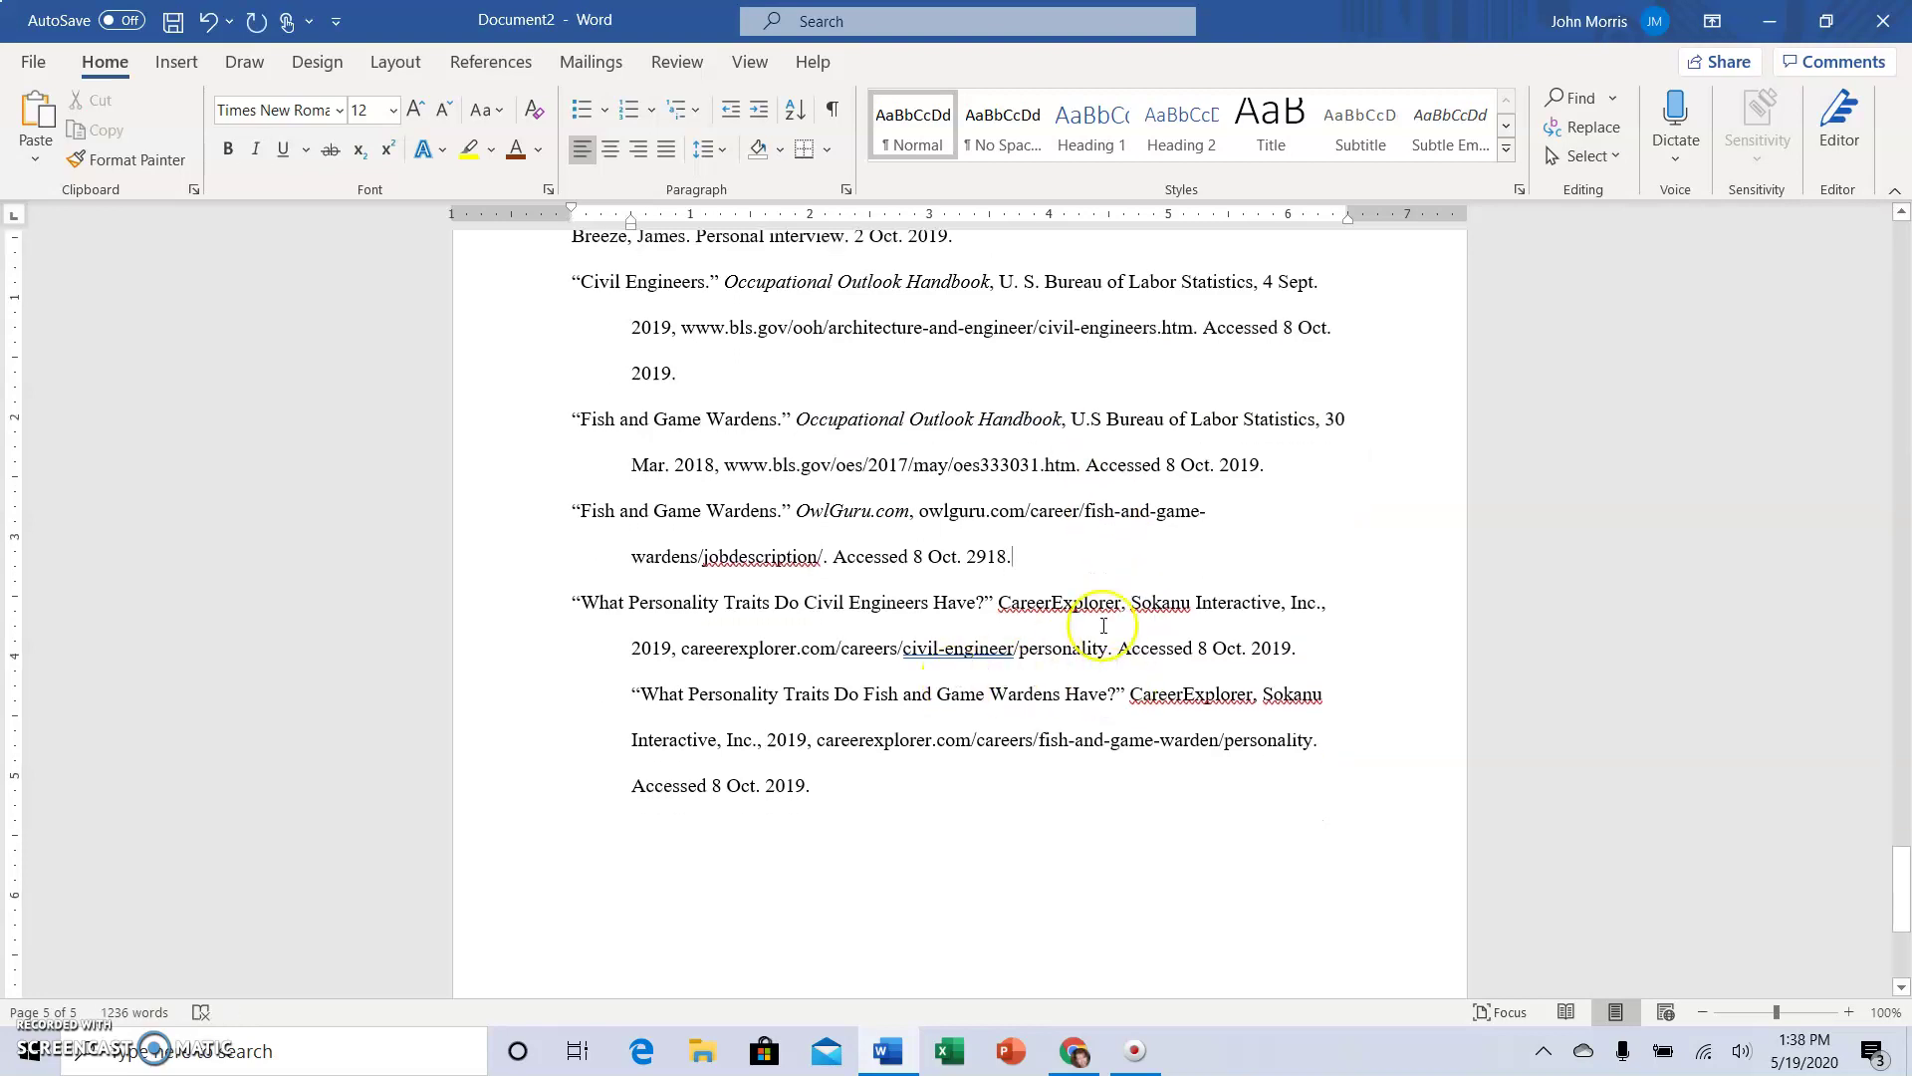
drag(1000, 603, 1122, 607)
click(1166, 565)
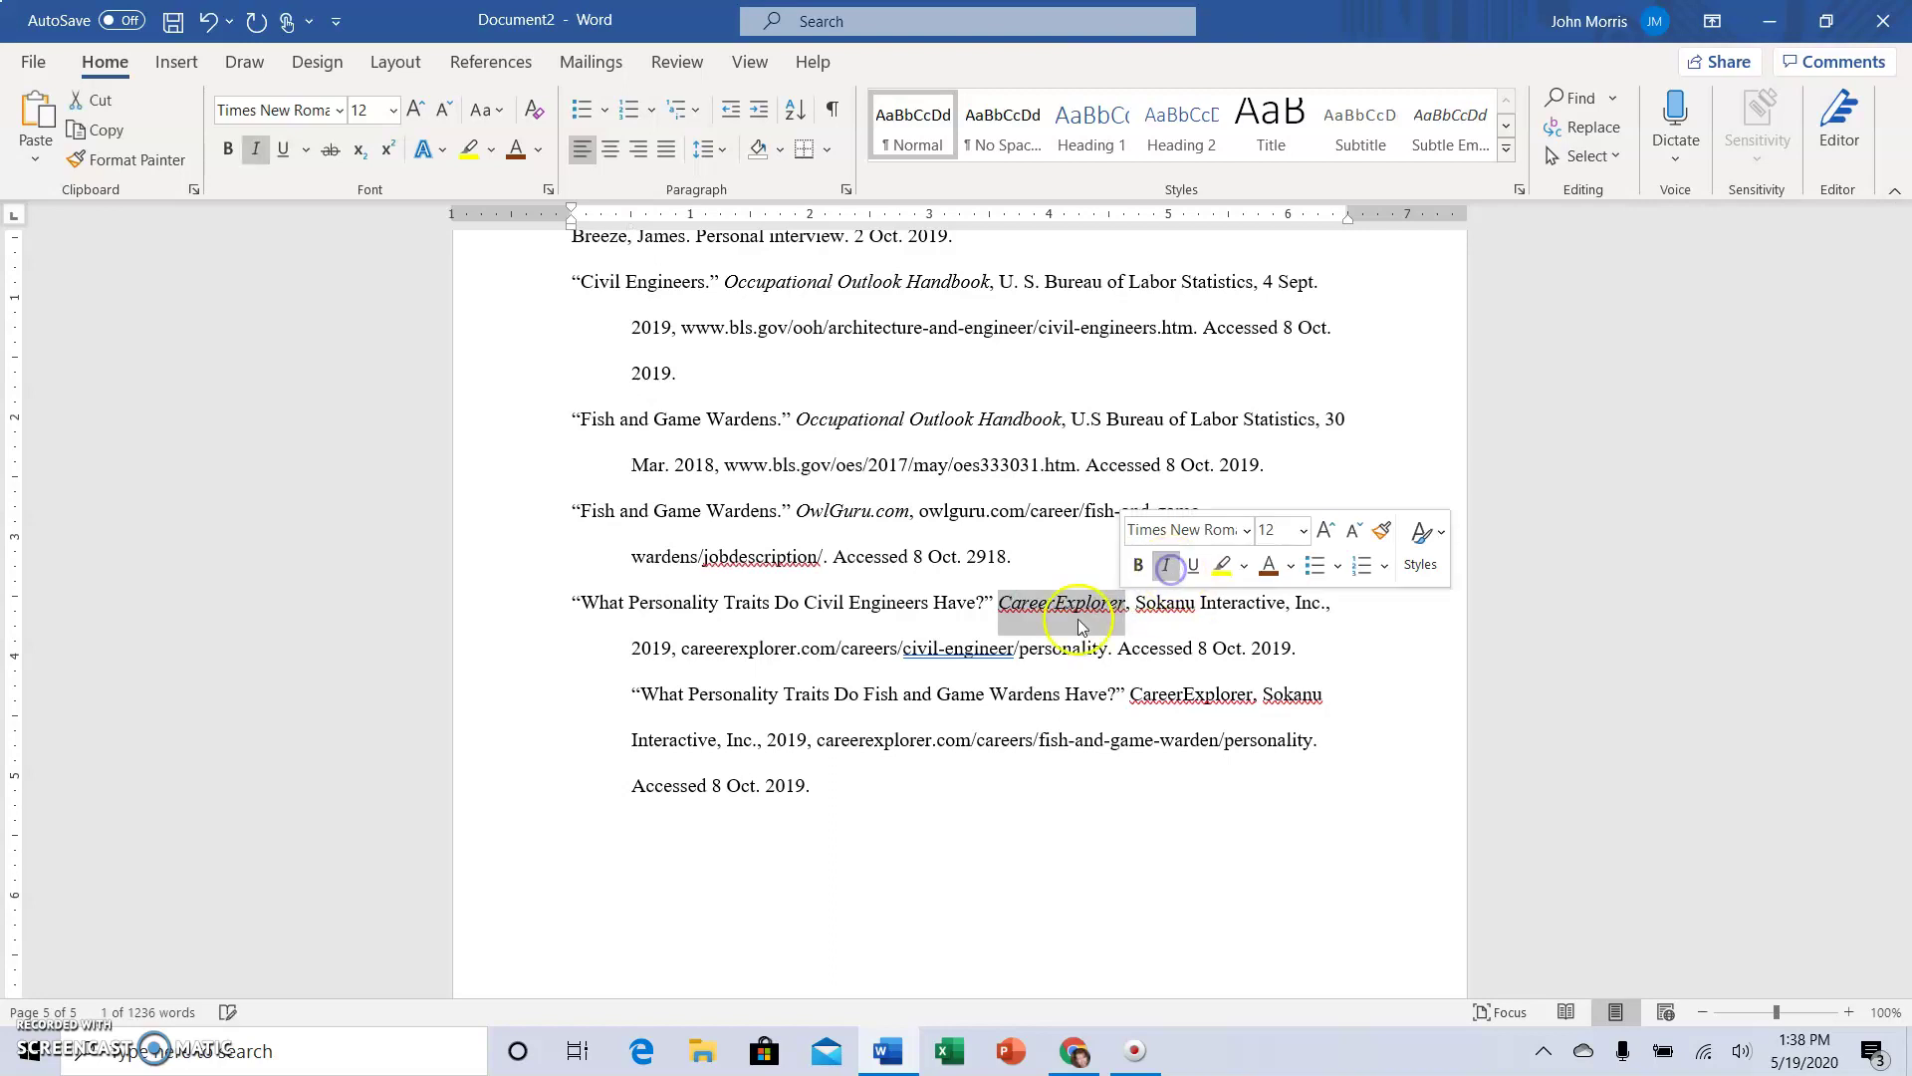
Remove the last entry's first-line indent and italicise its CareerExplorer title.
scroll(678, 493, down, 1)
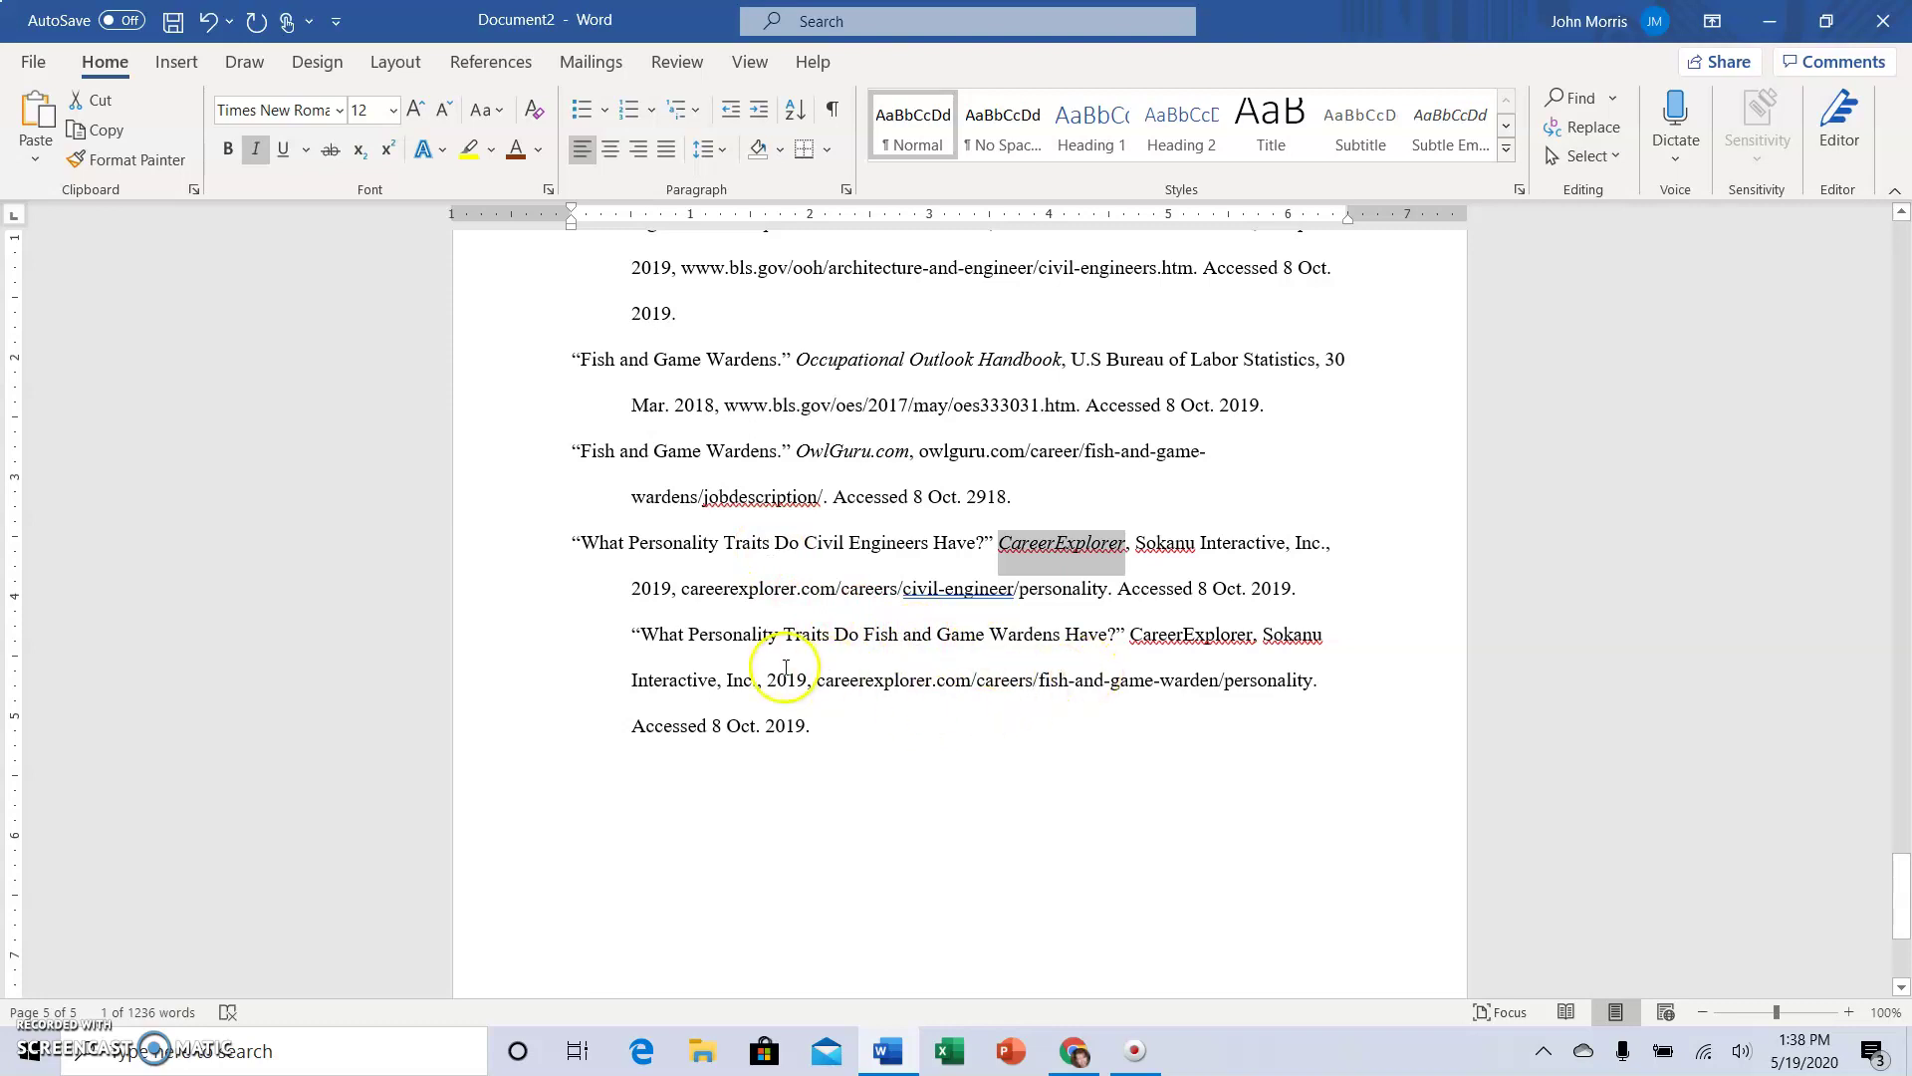
click(633, 634)
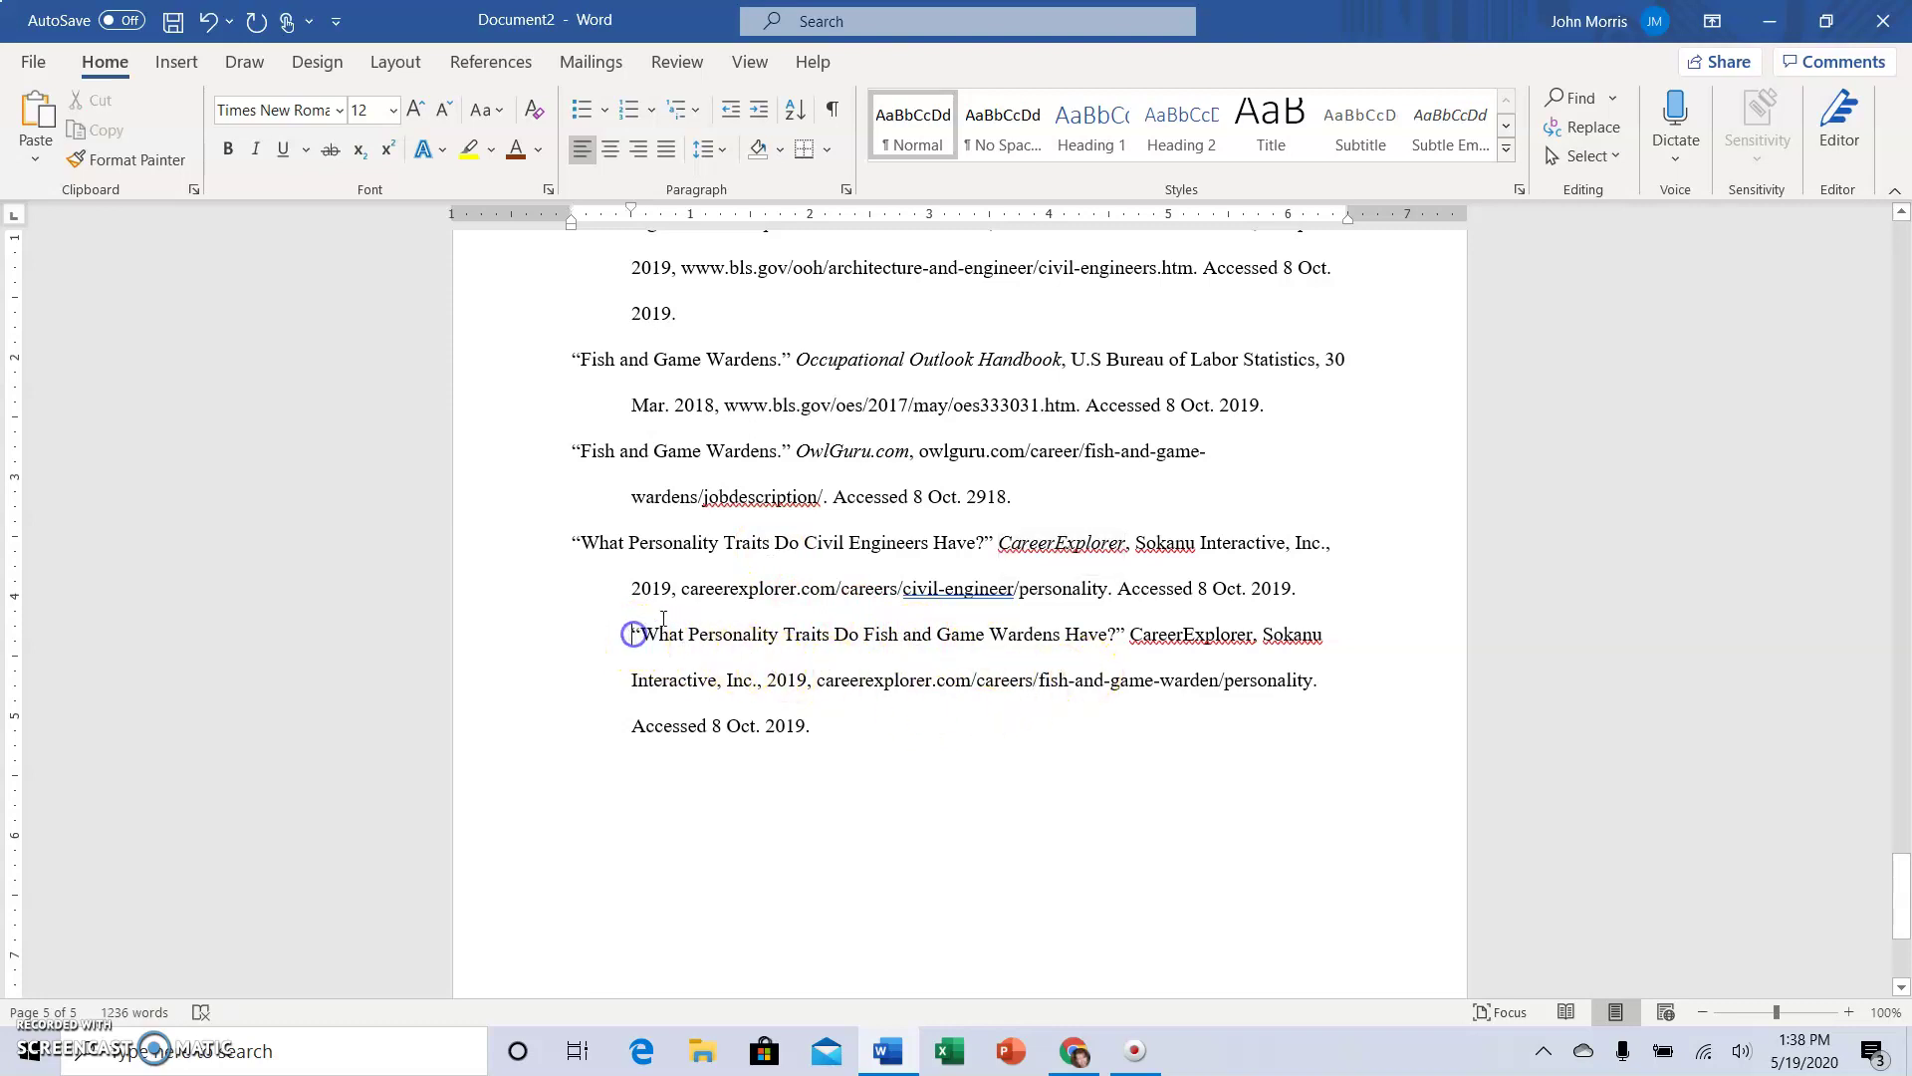
key(BackSpace)
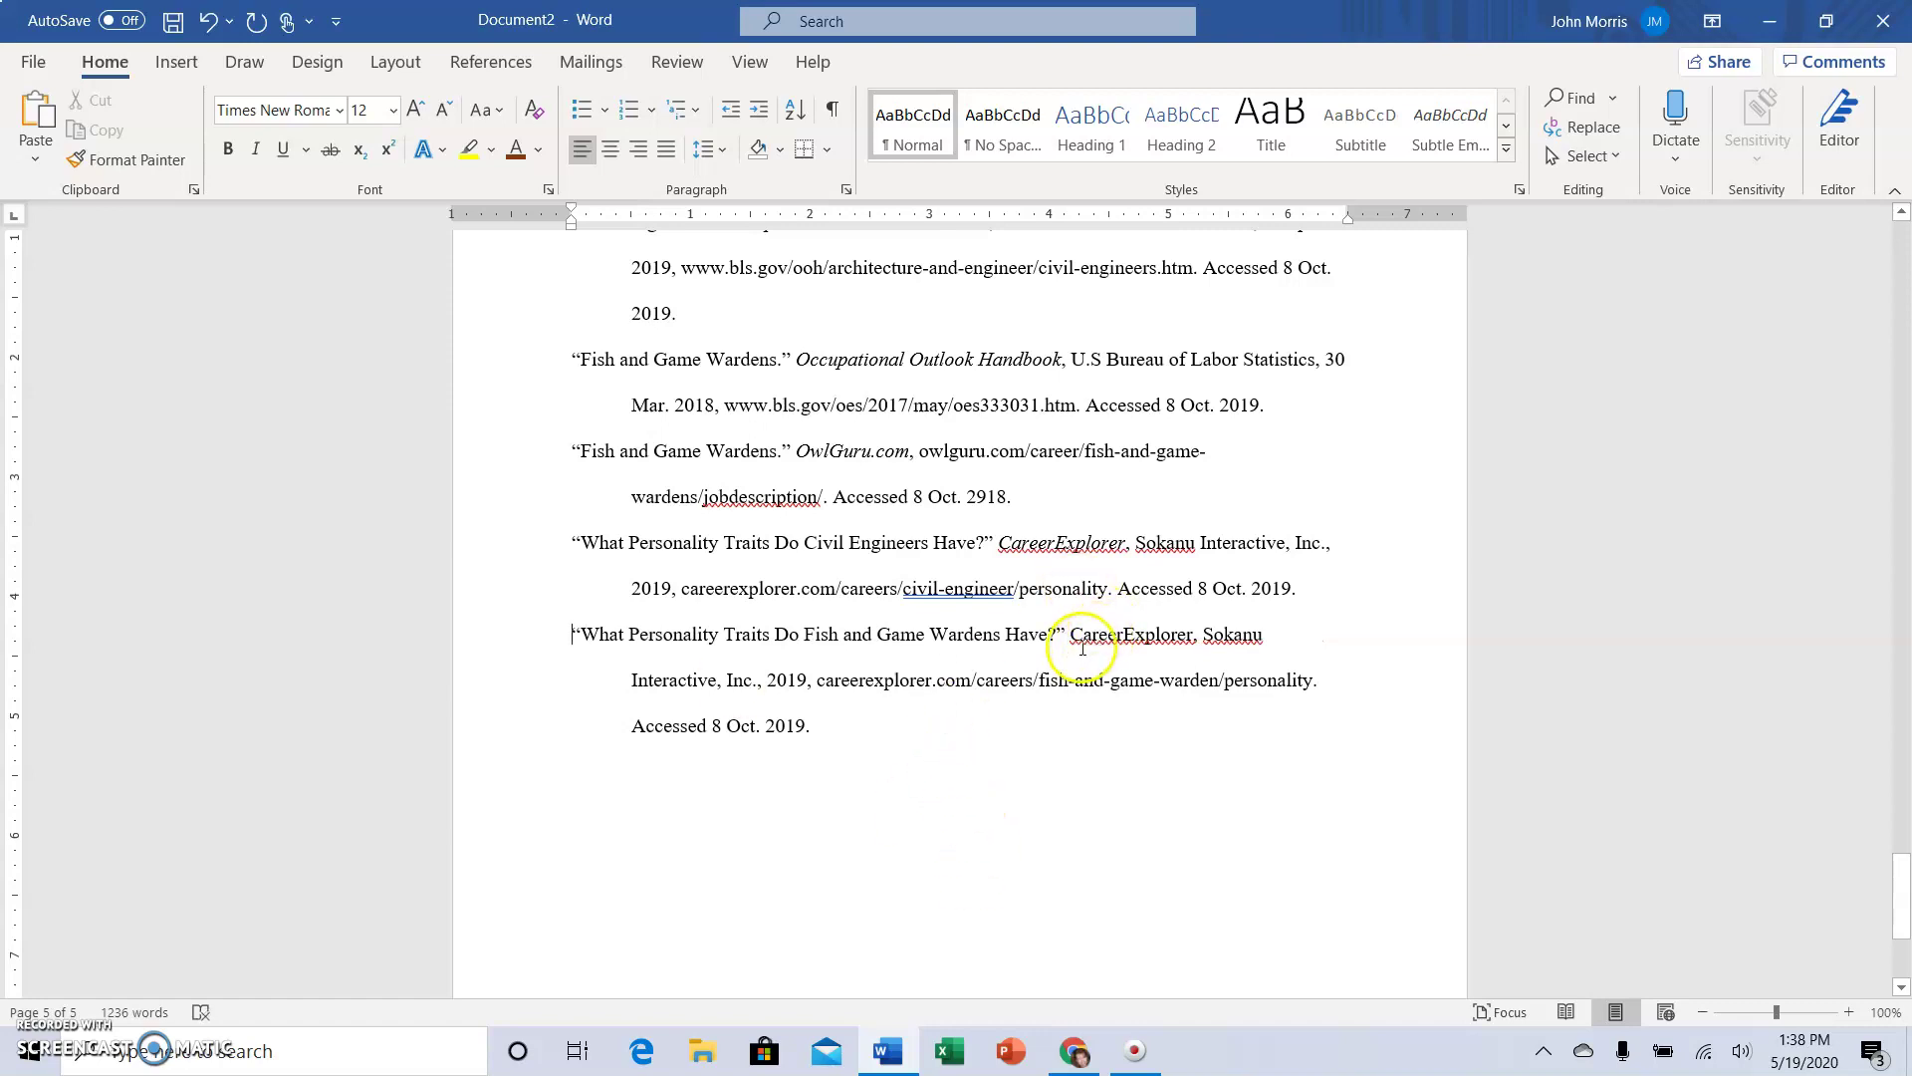
drag(1069, 638, 1195, 646)
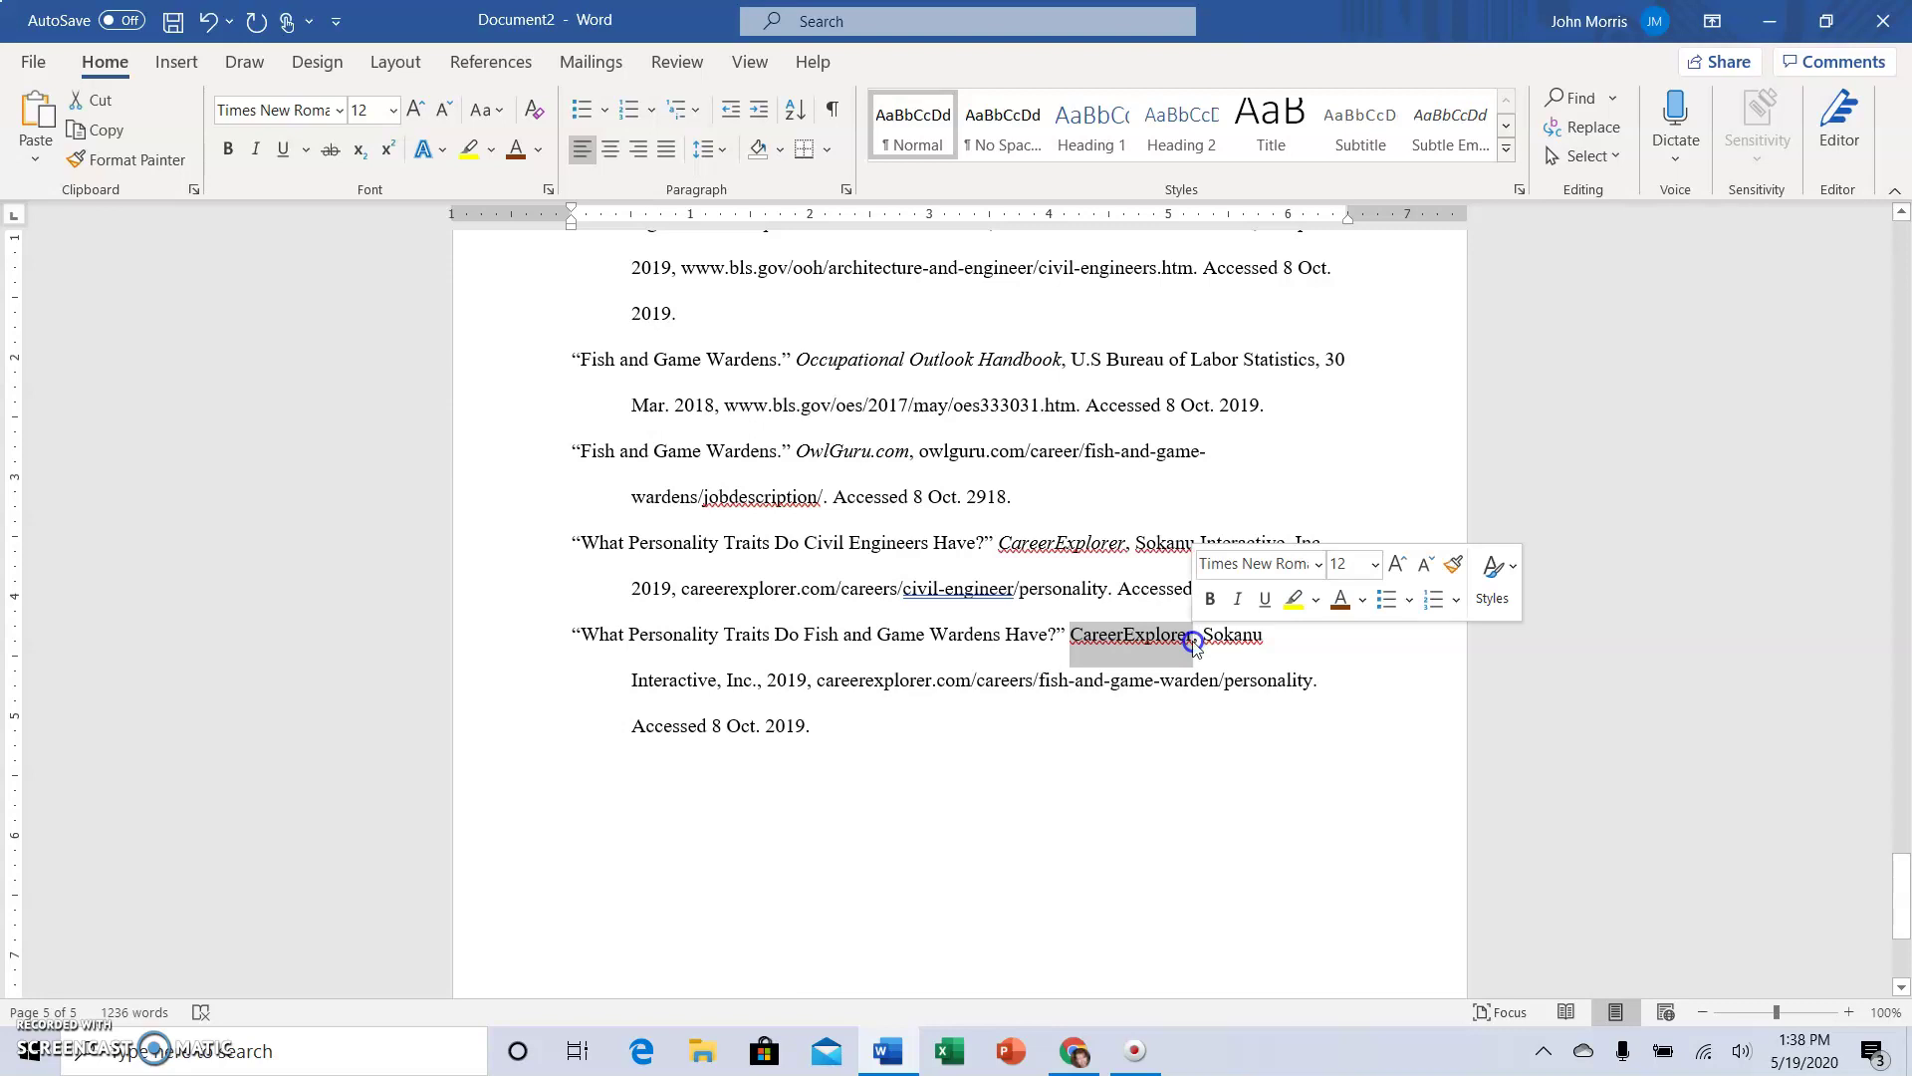
click(1237, 598)
click(1005, 722)
Scroll back to page 1 with the heading block and 'Choosing the Right Career' title.
scroll(1005, 717, down, 3)
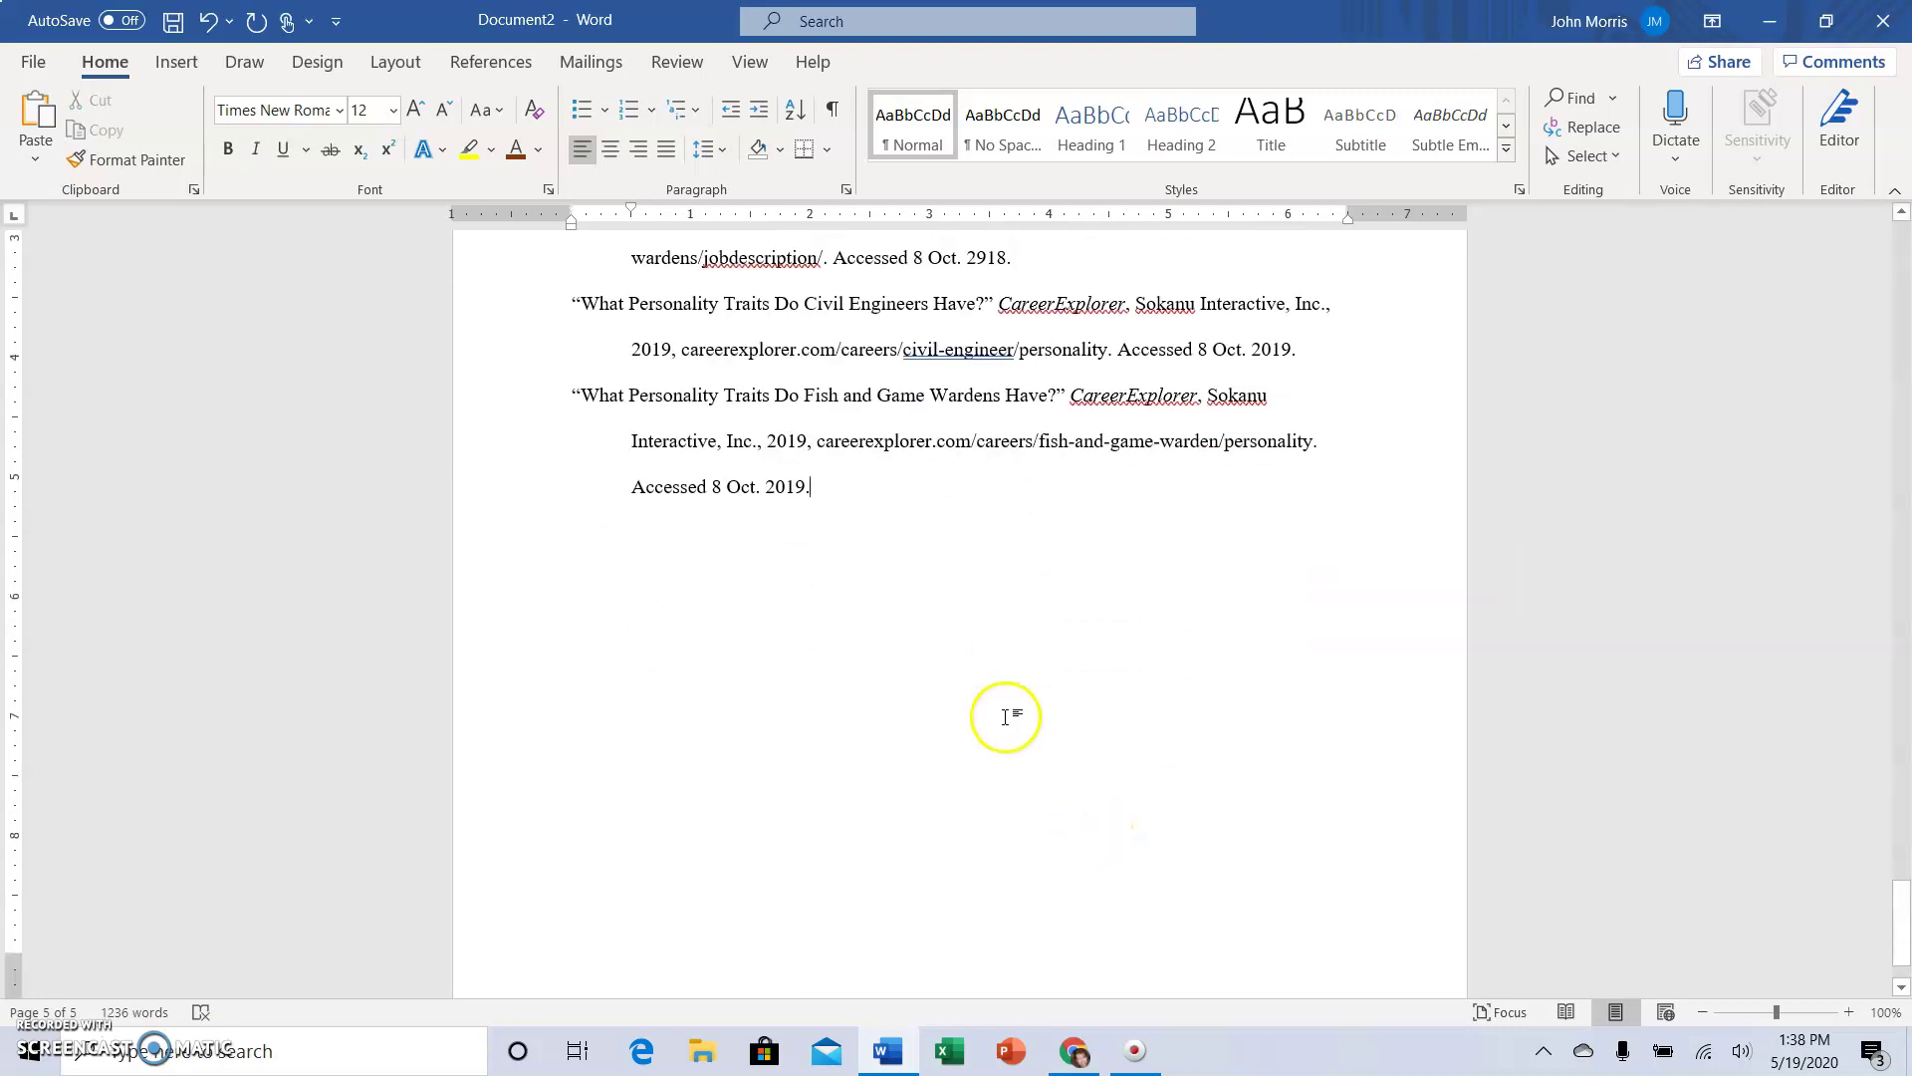
scroll(1006, 717, up, 7)
scroll(1006, 717, up, 20)
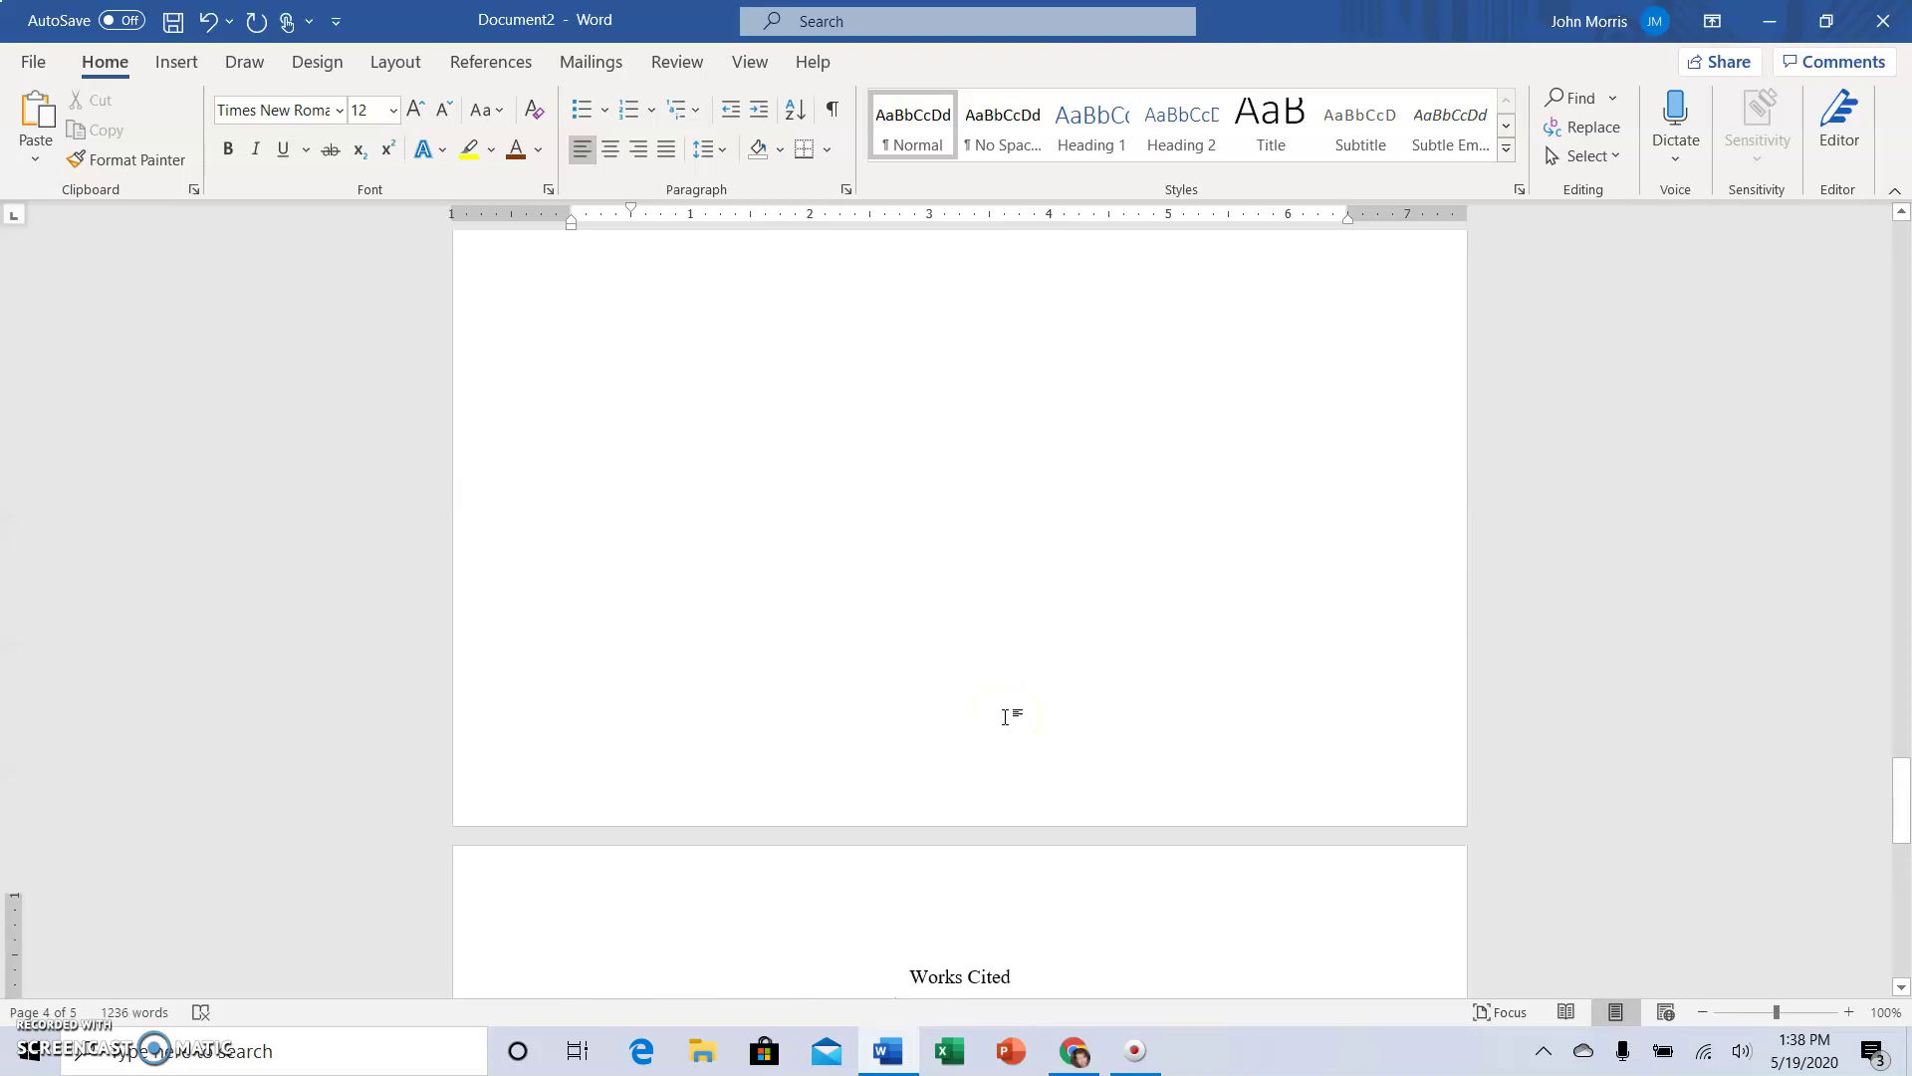
scroll(1007, 717, up, 15)
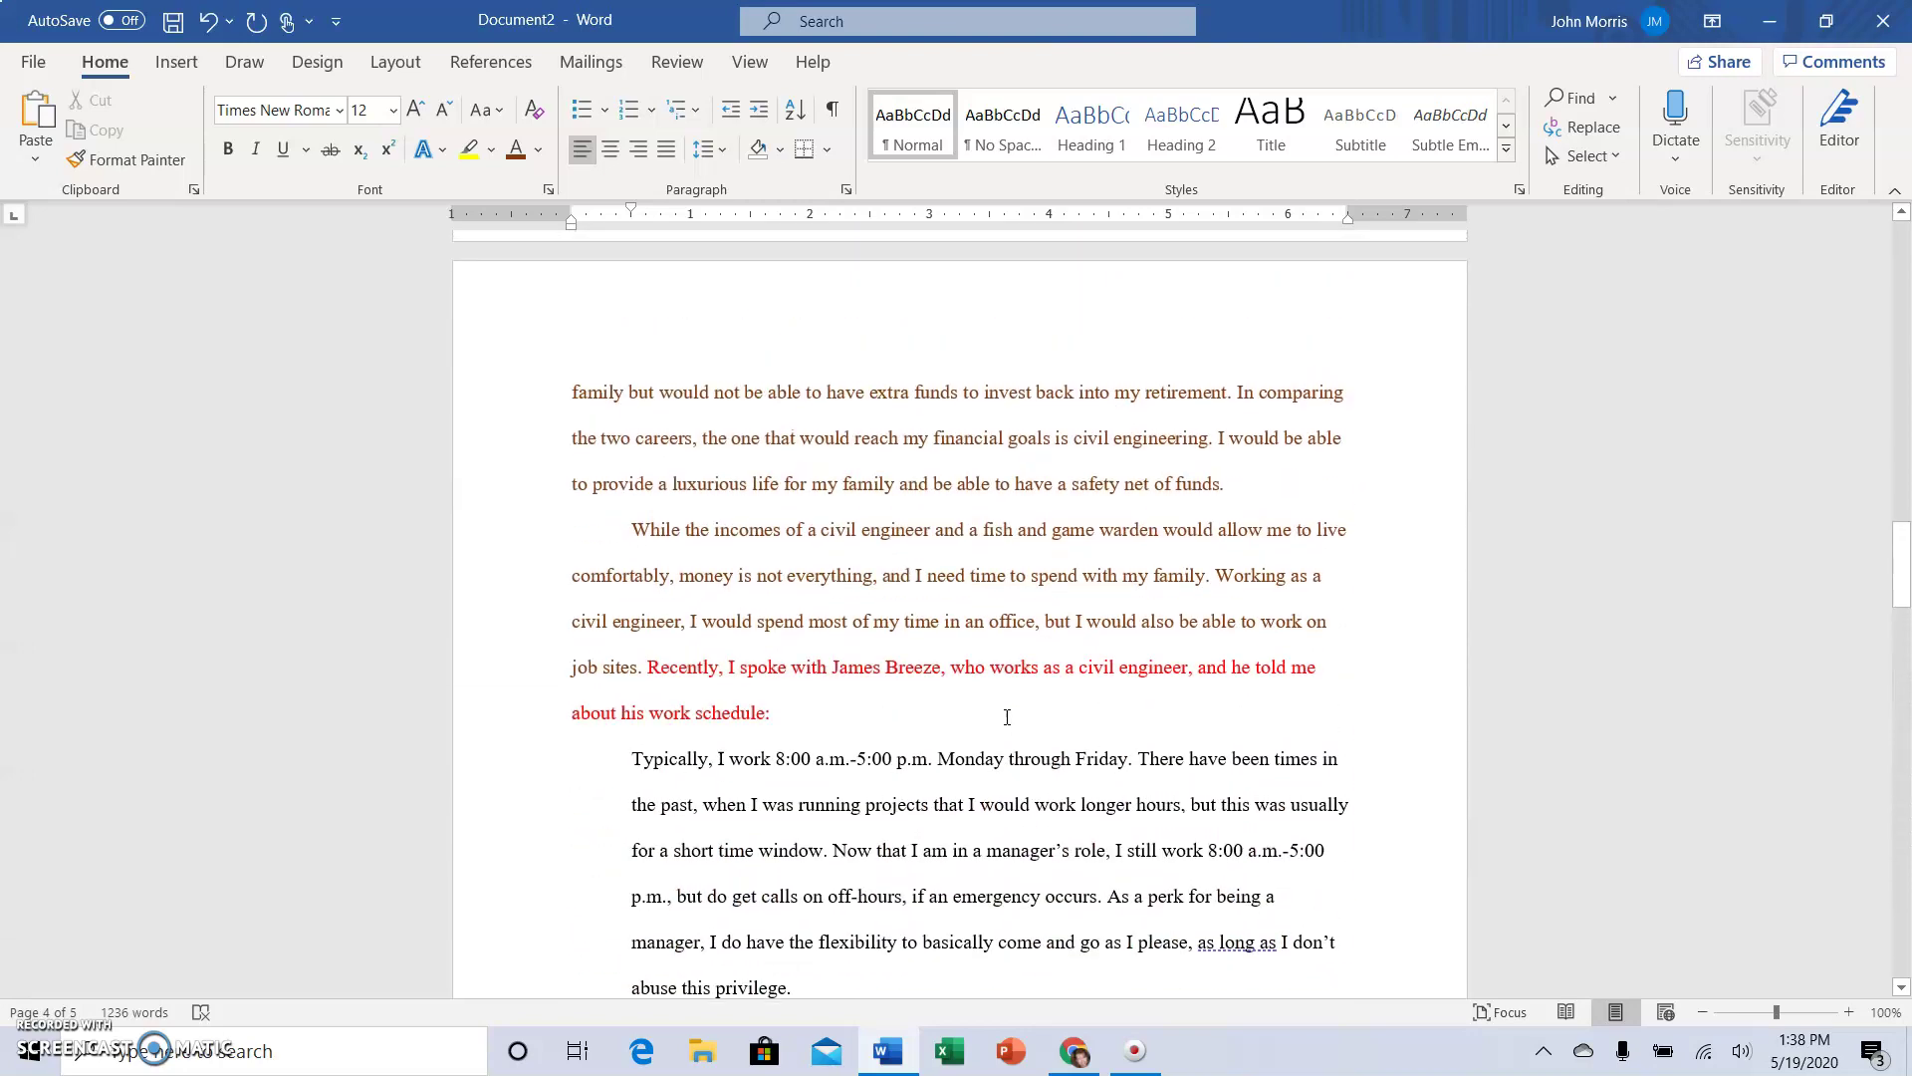
scroll(1007, 717, up, 20)
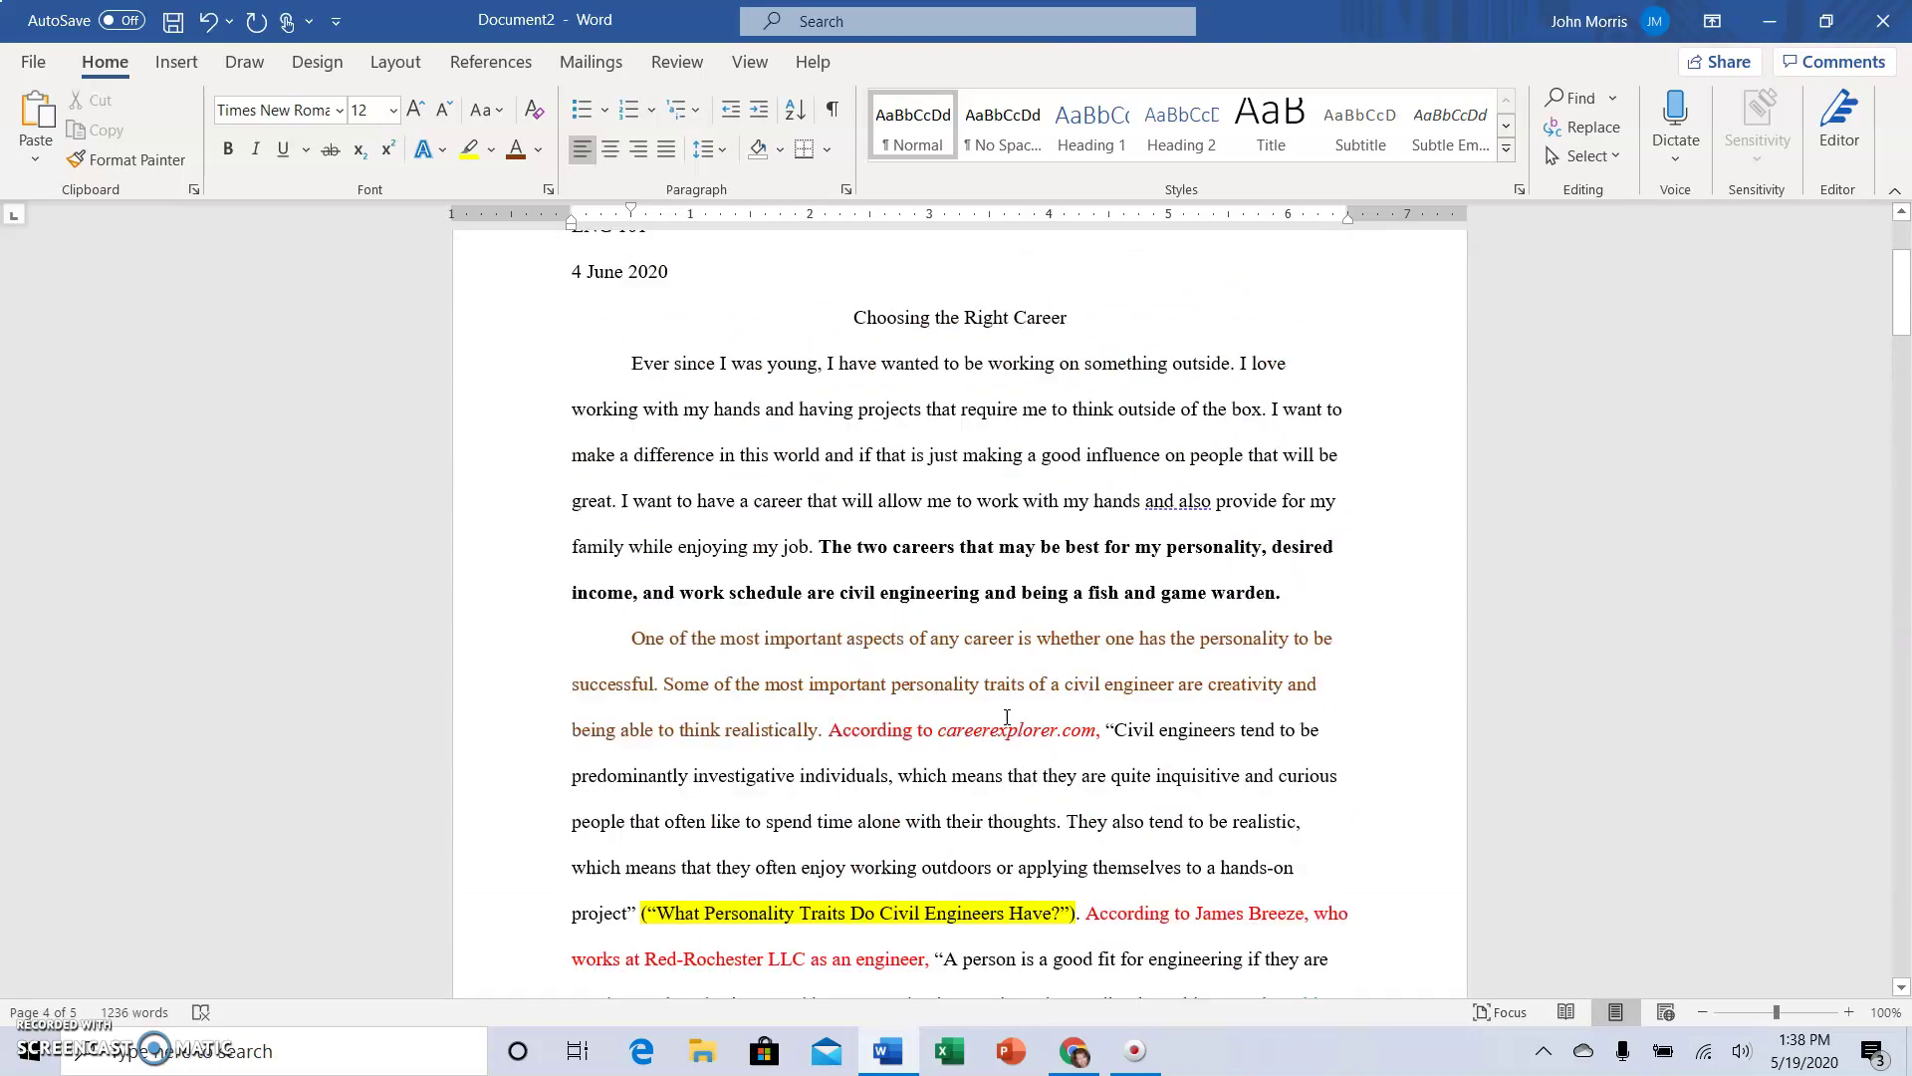
click(849, 362)
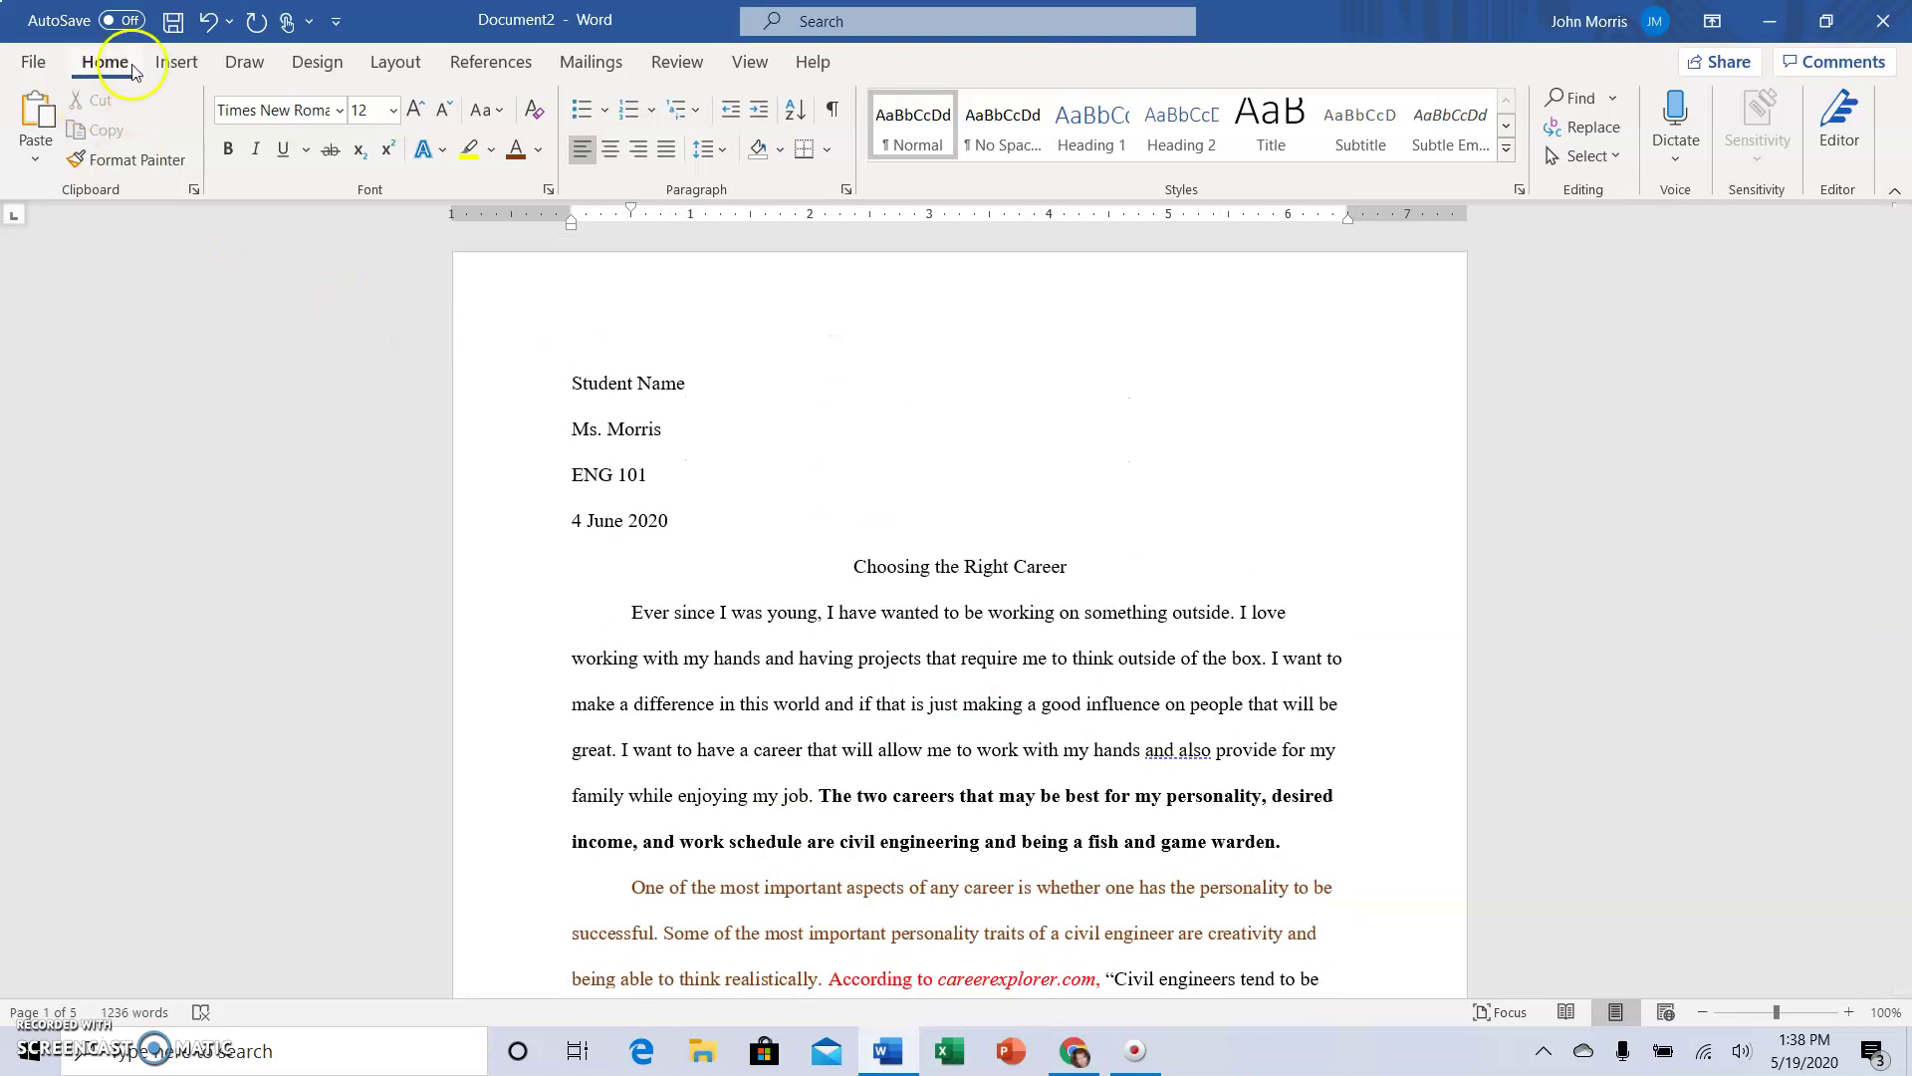
Insert Plain Number 3 page numbers at the top right of every page's header.
click(178, 63)
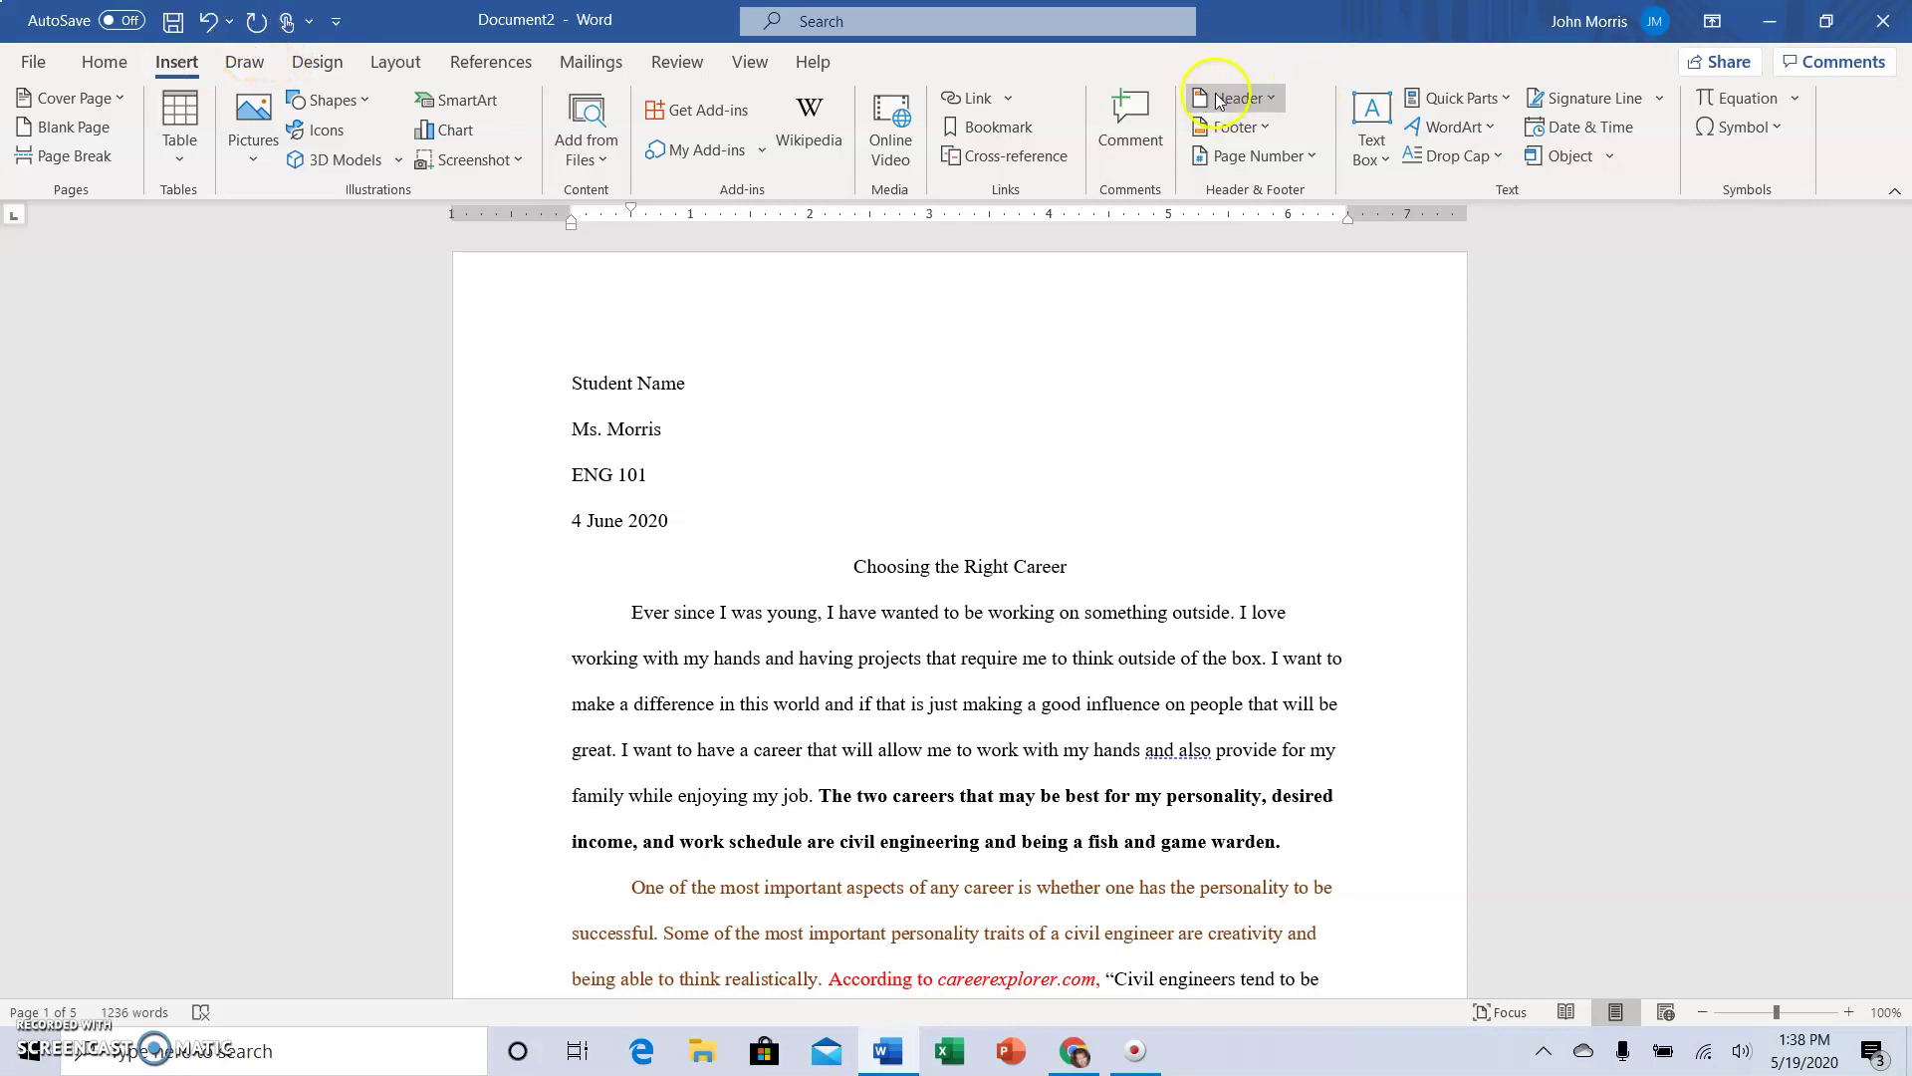
click(1233, 159)
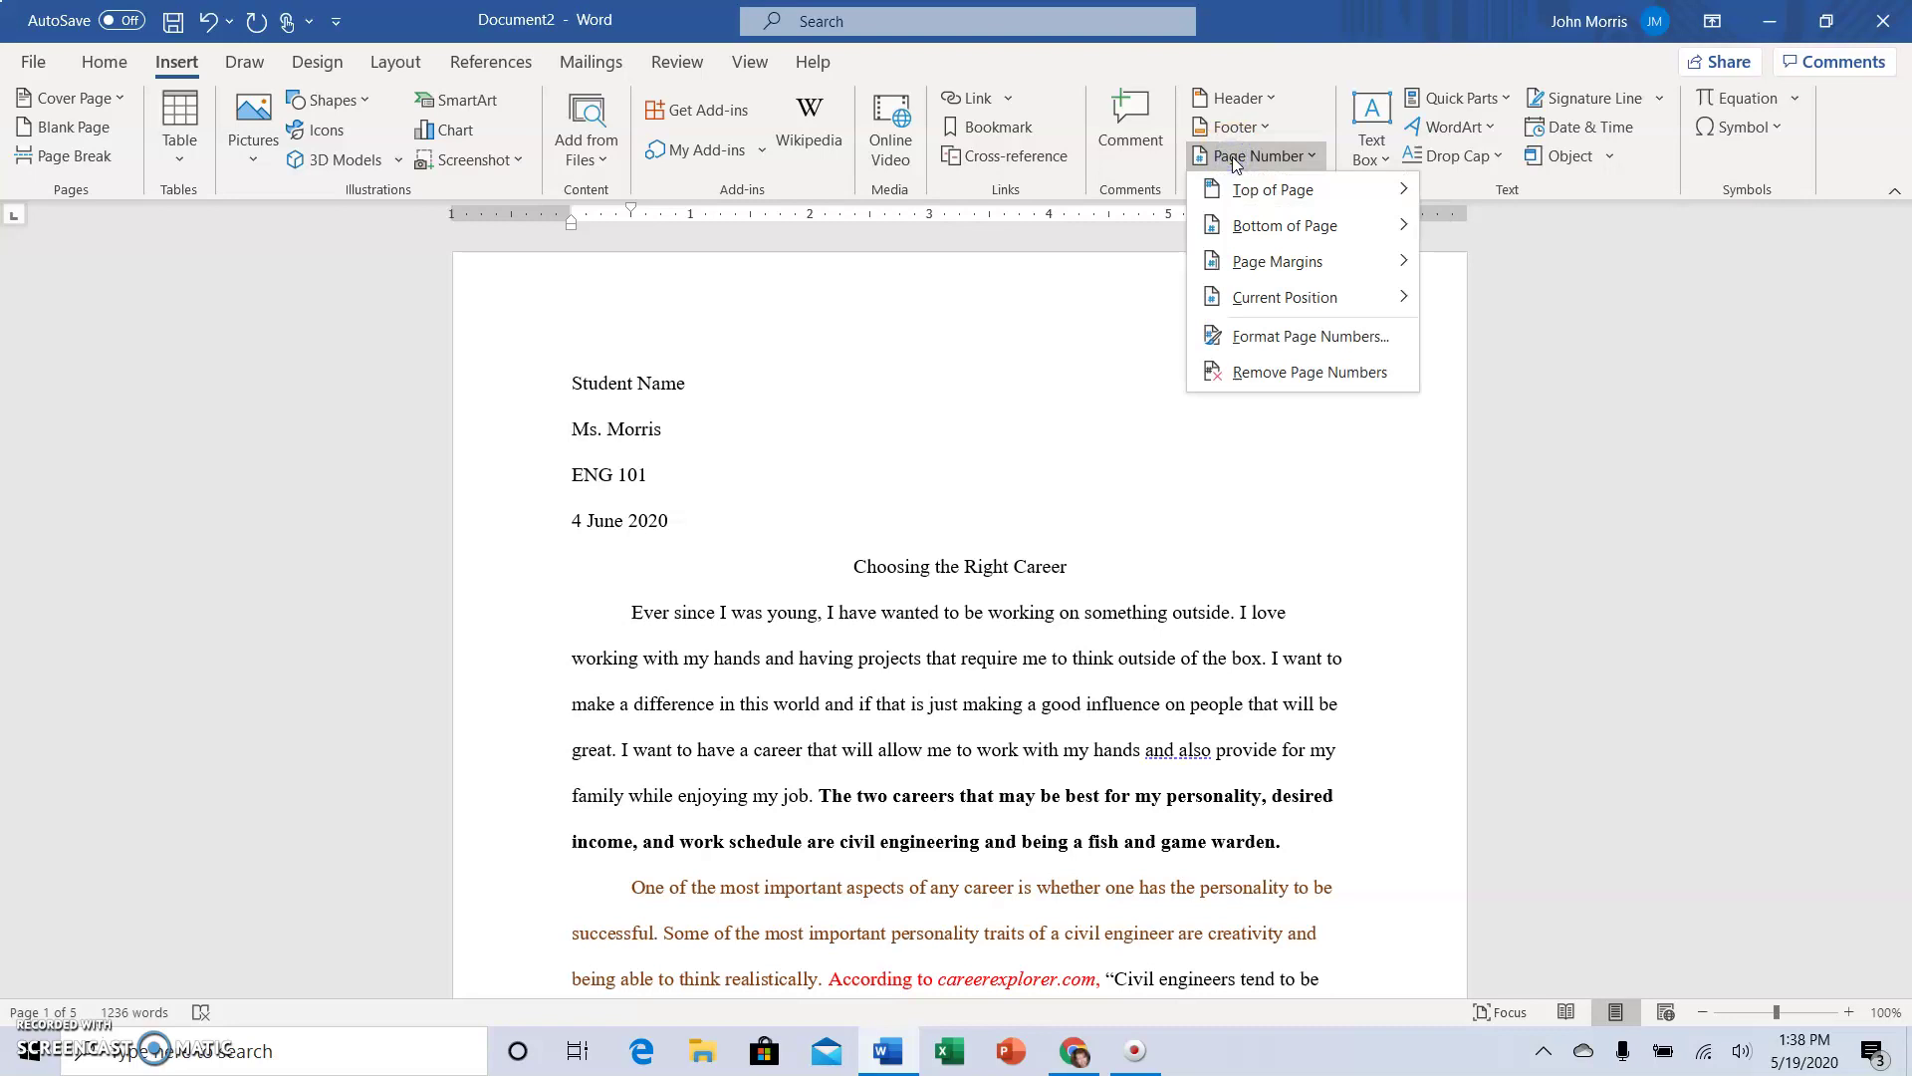
click(1244, 193)
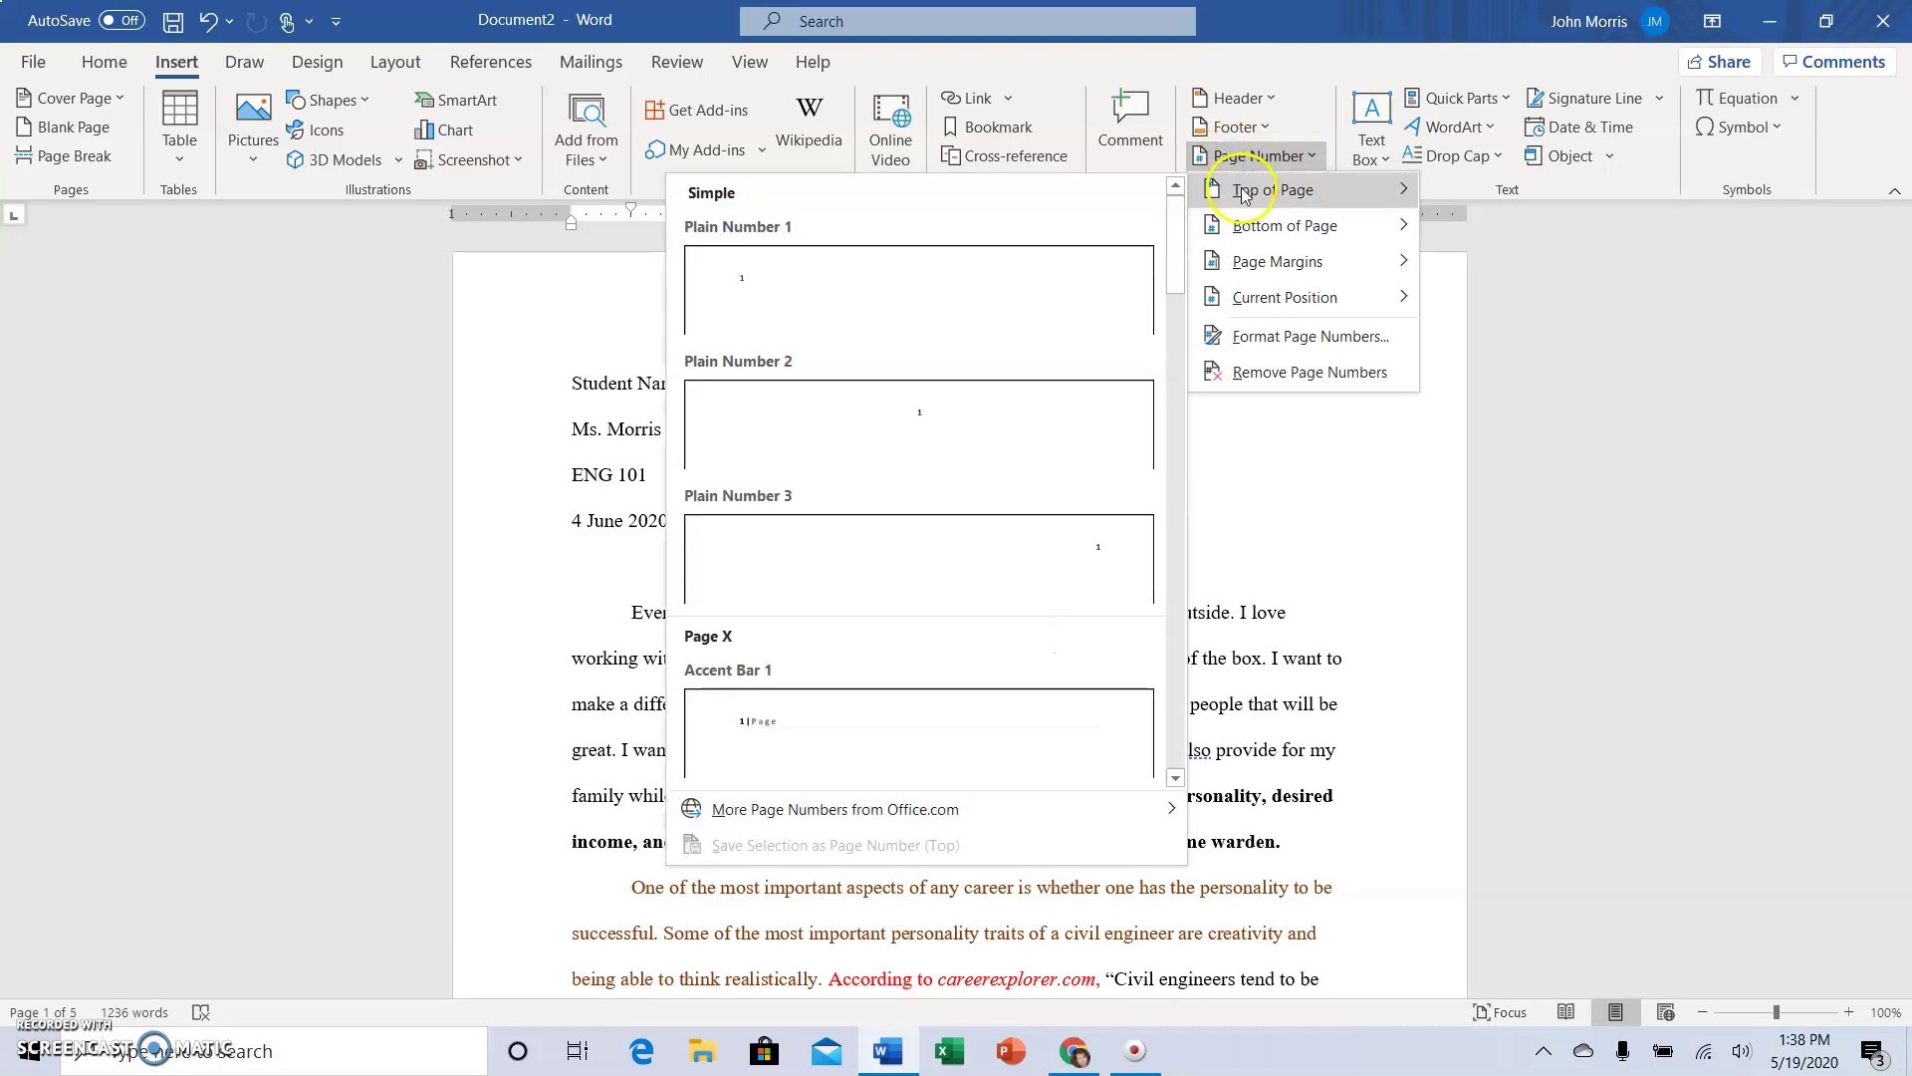
click(936, 579)
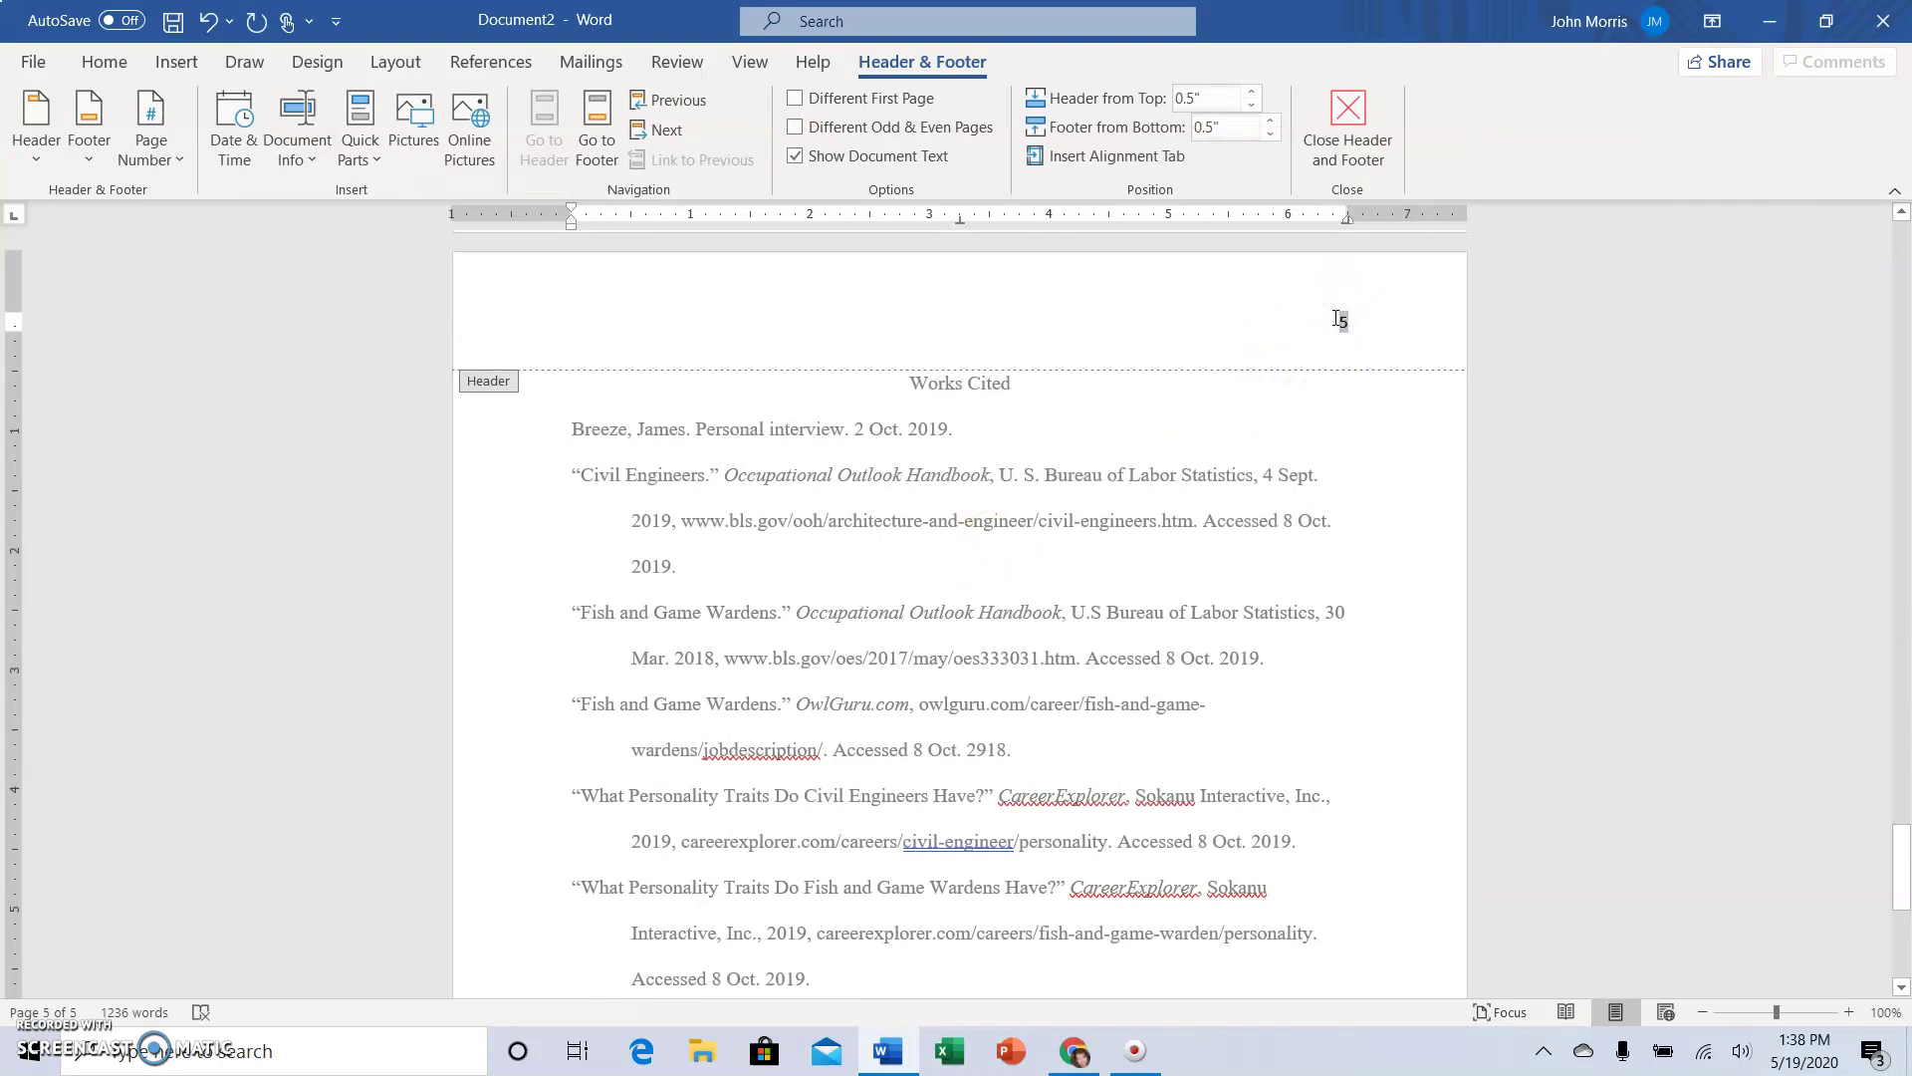
Type 'Lastname' before the header page number and select the 'Lastname 5' header text.
text(Lastname)
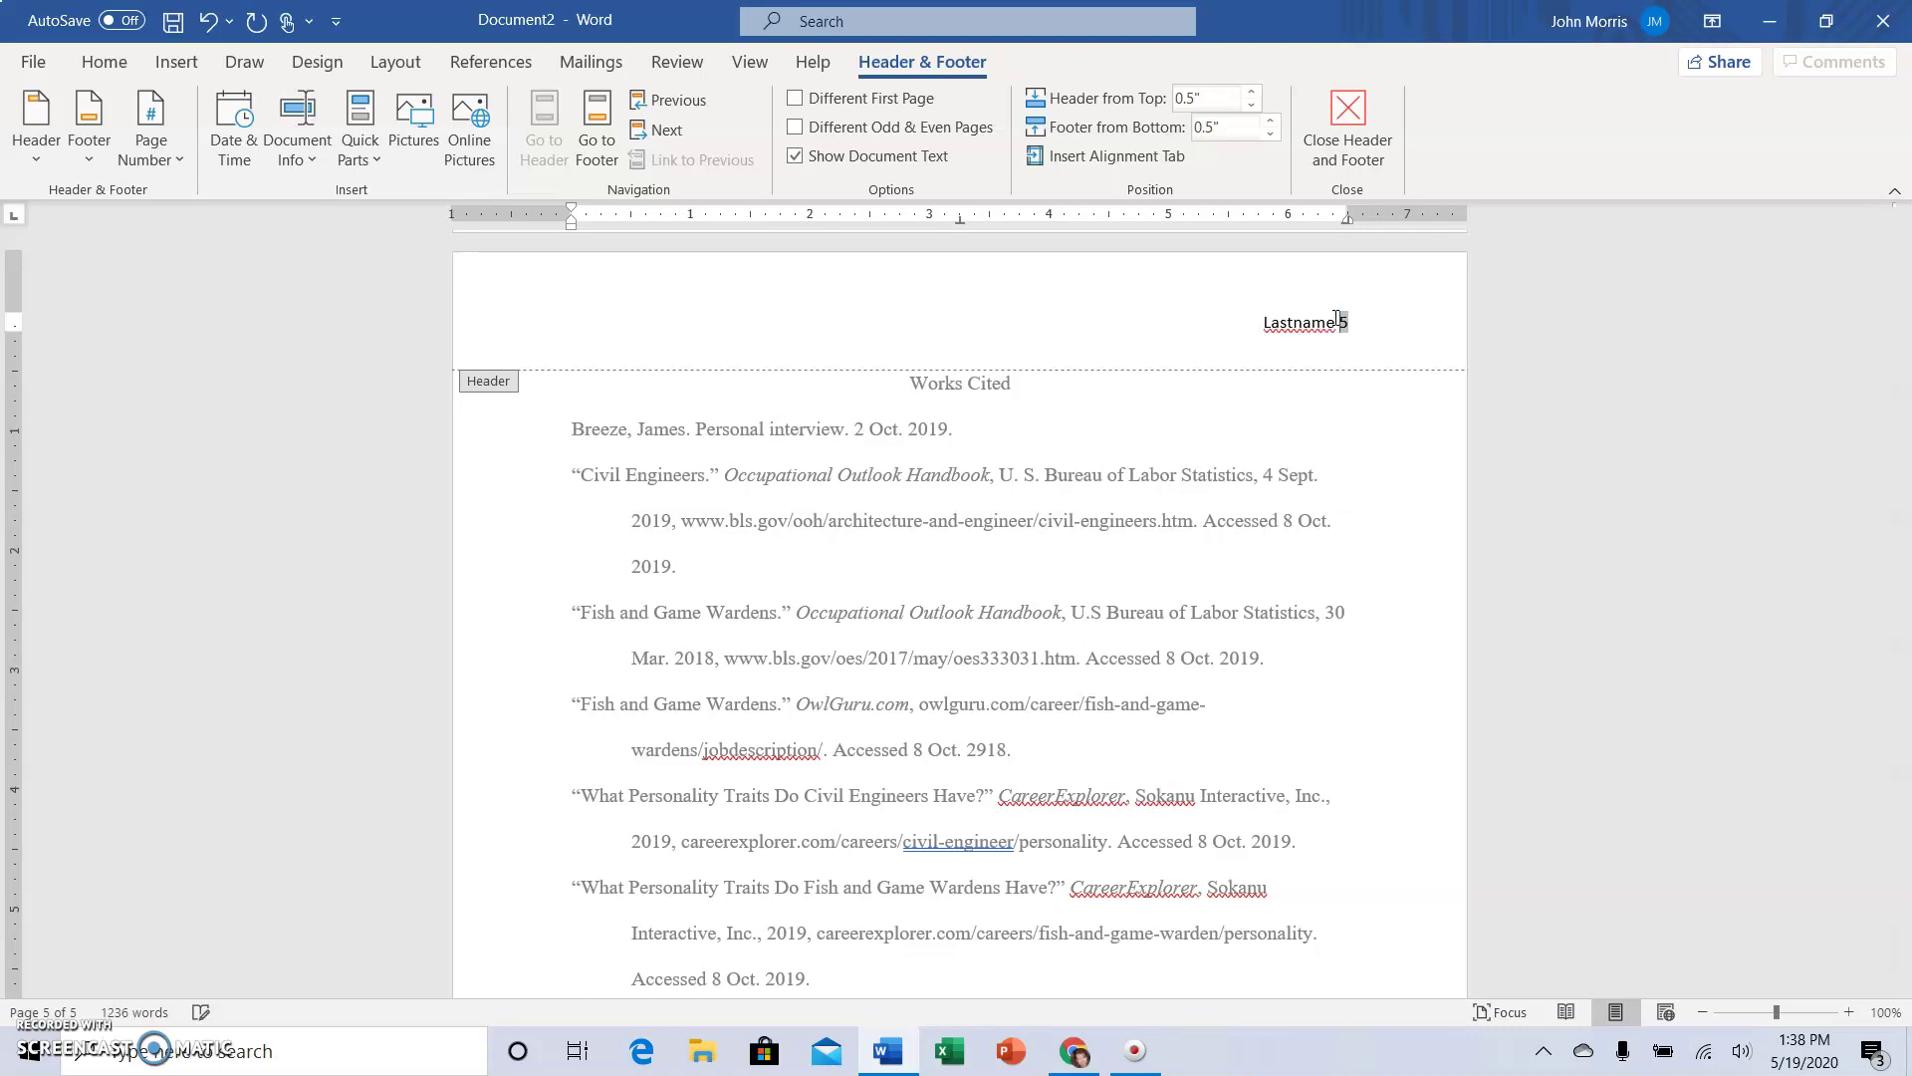
click(1340, 319)
click(1258, 327)
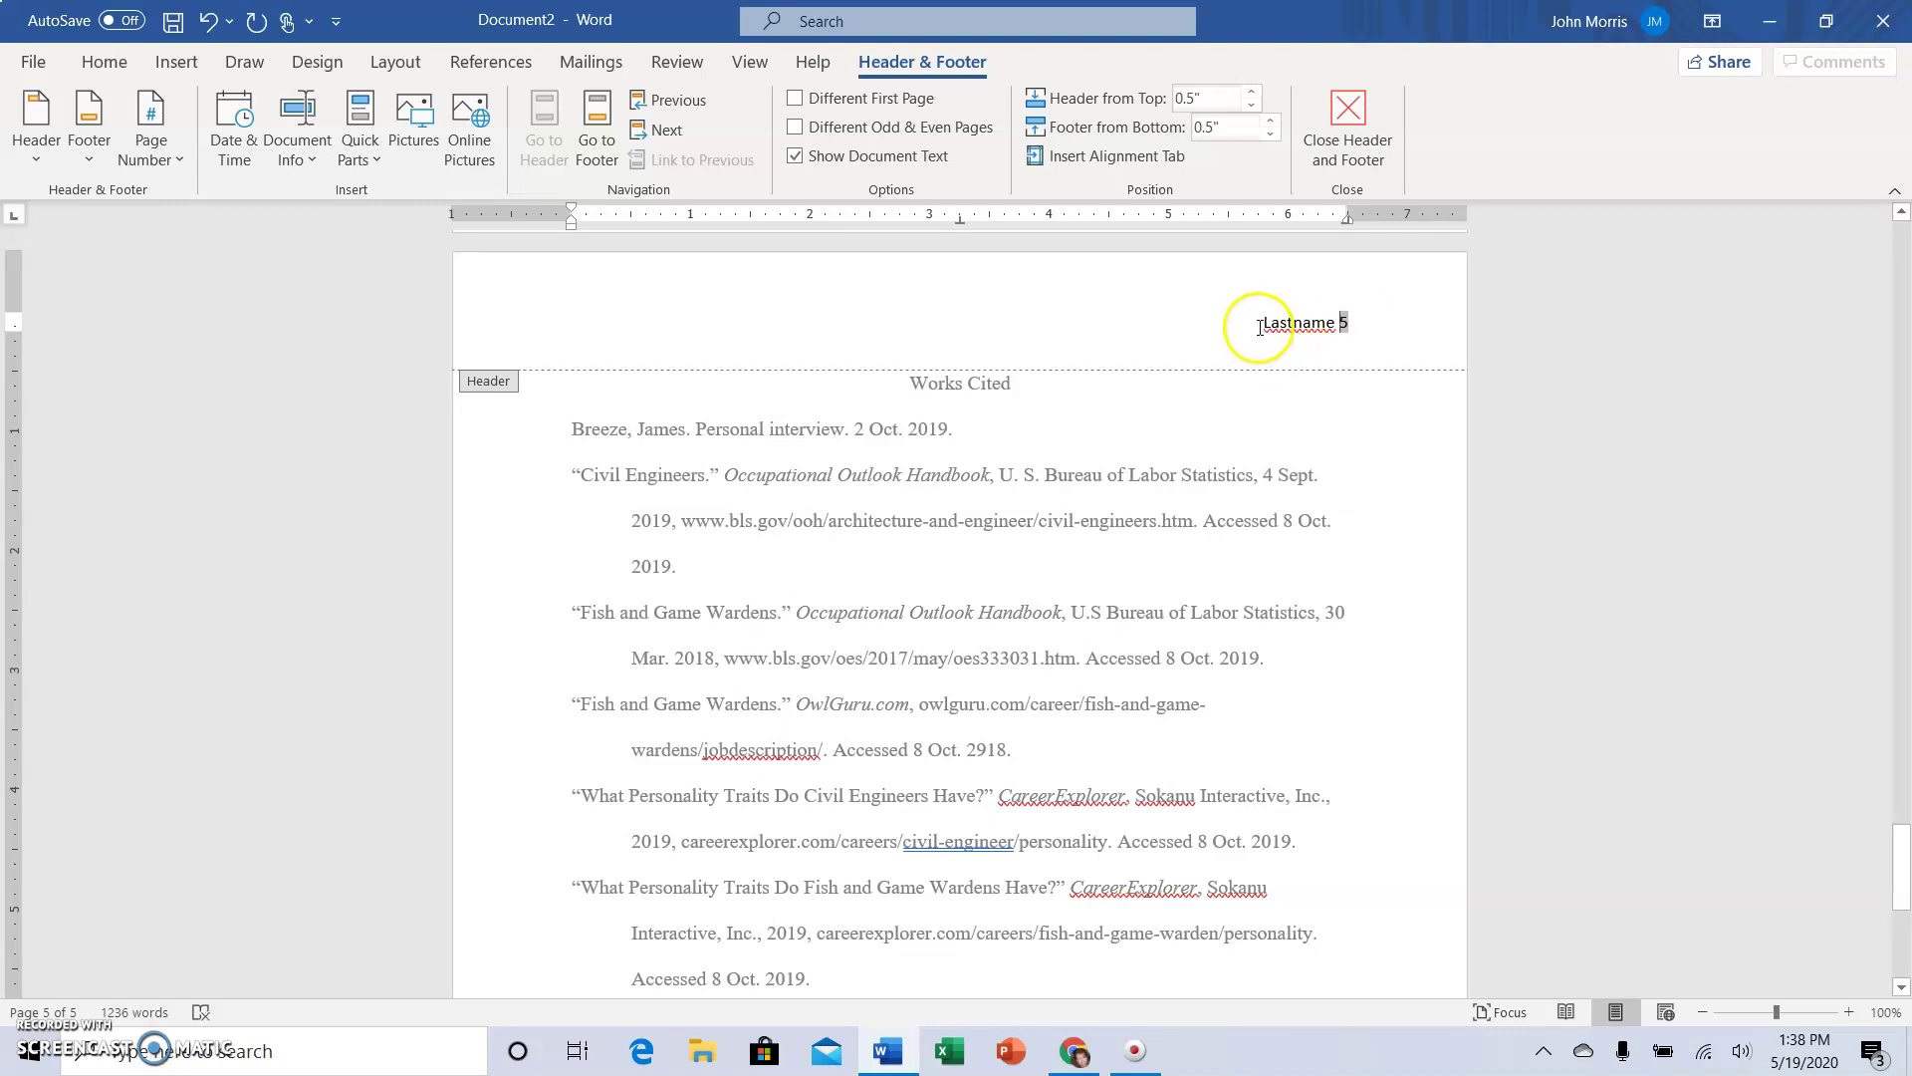
drag(1349, 331, 1347, 334)
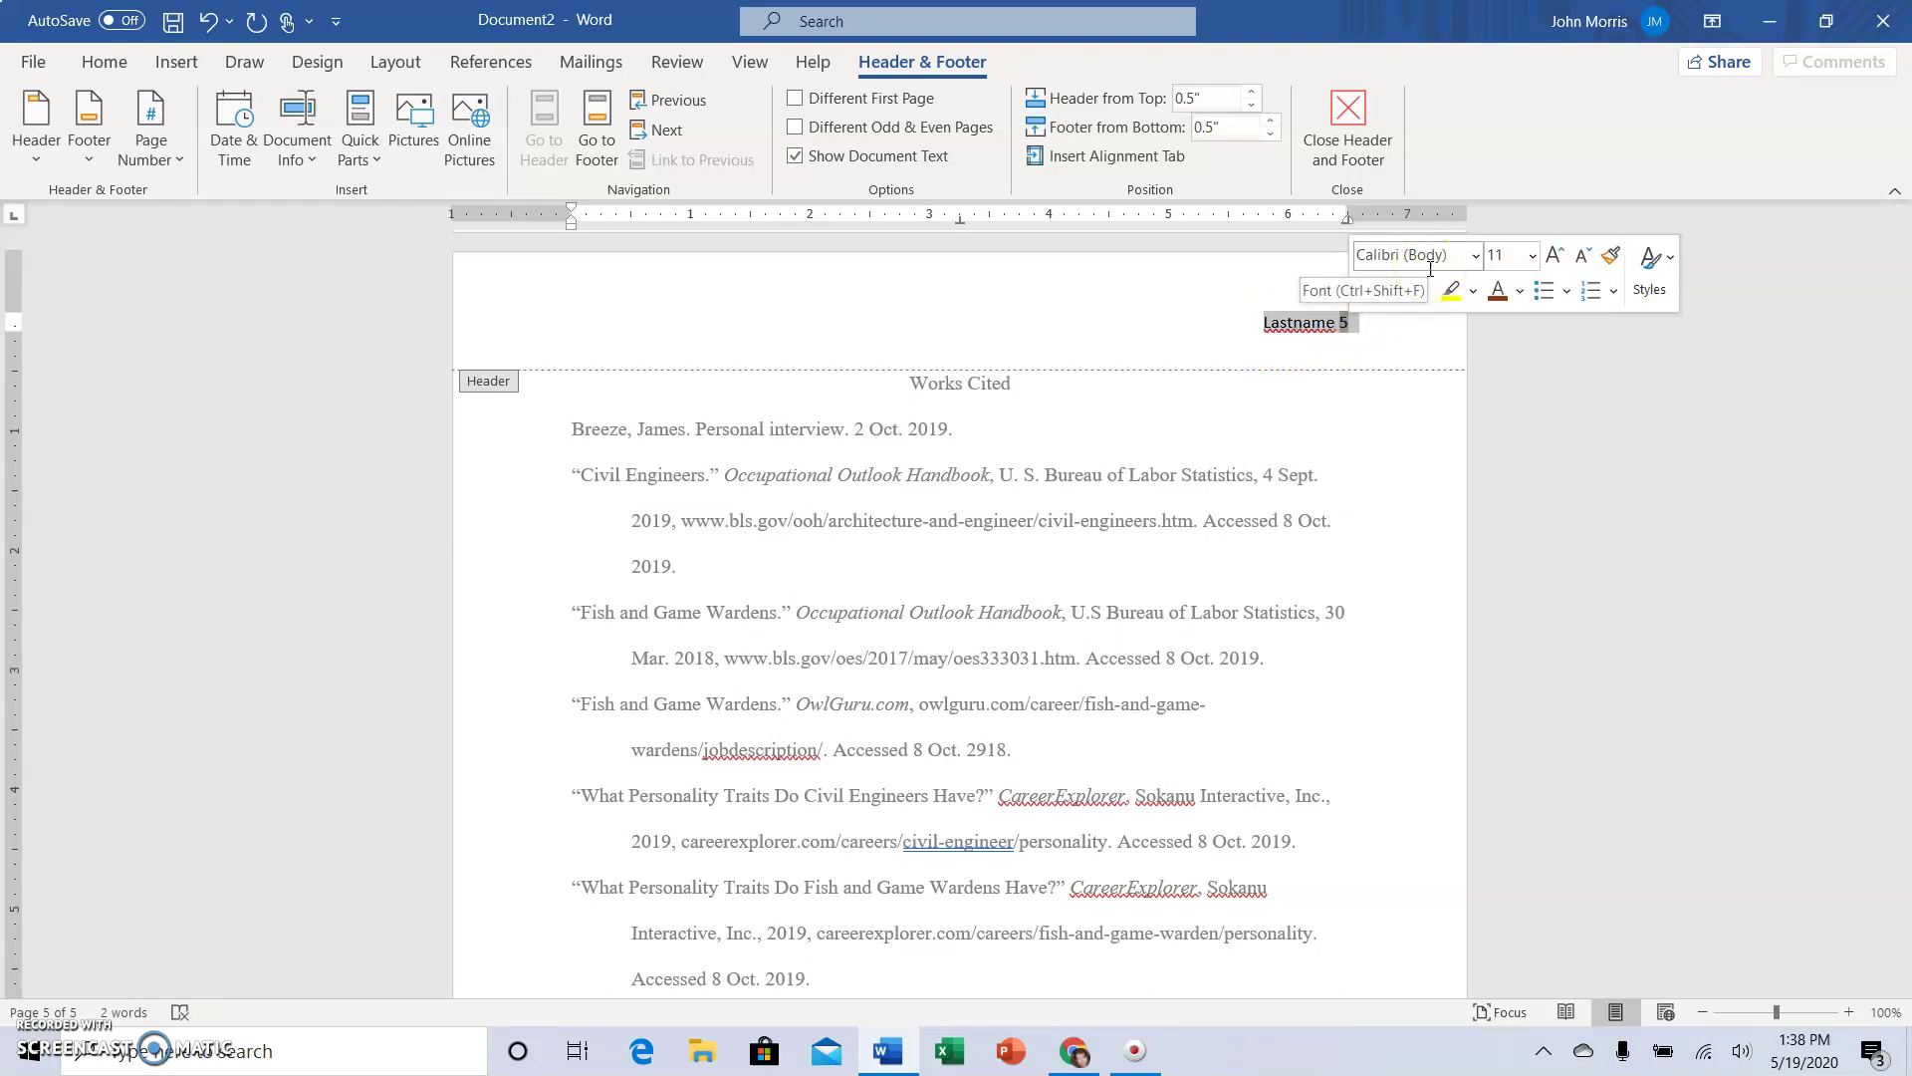
Set the header text to Times New Roman, size 12.
click(105, 61)
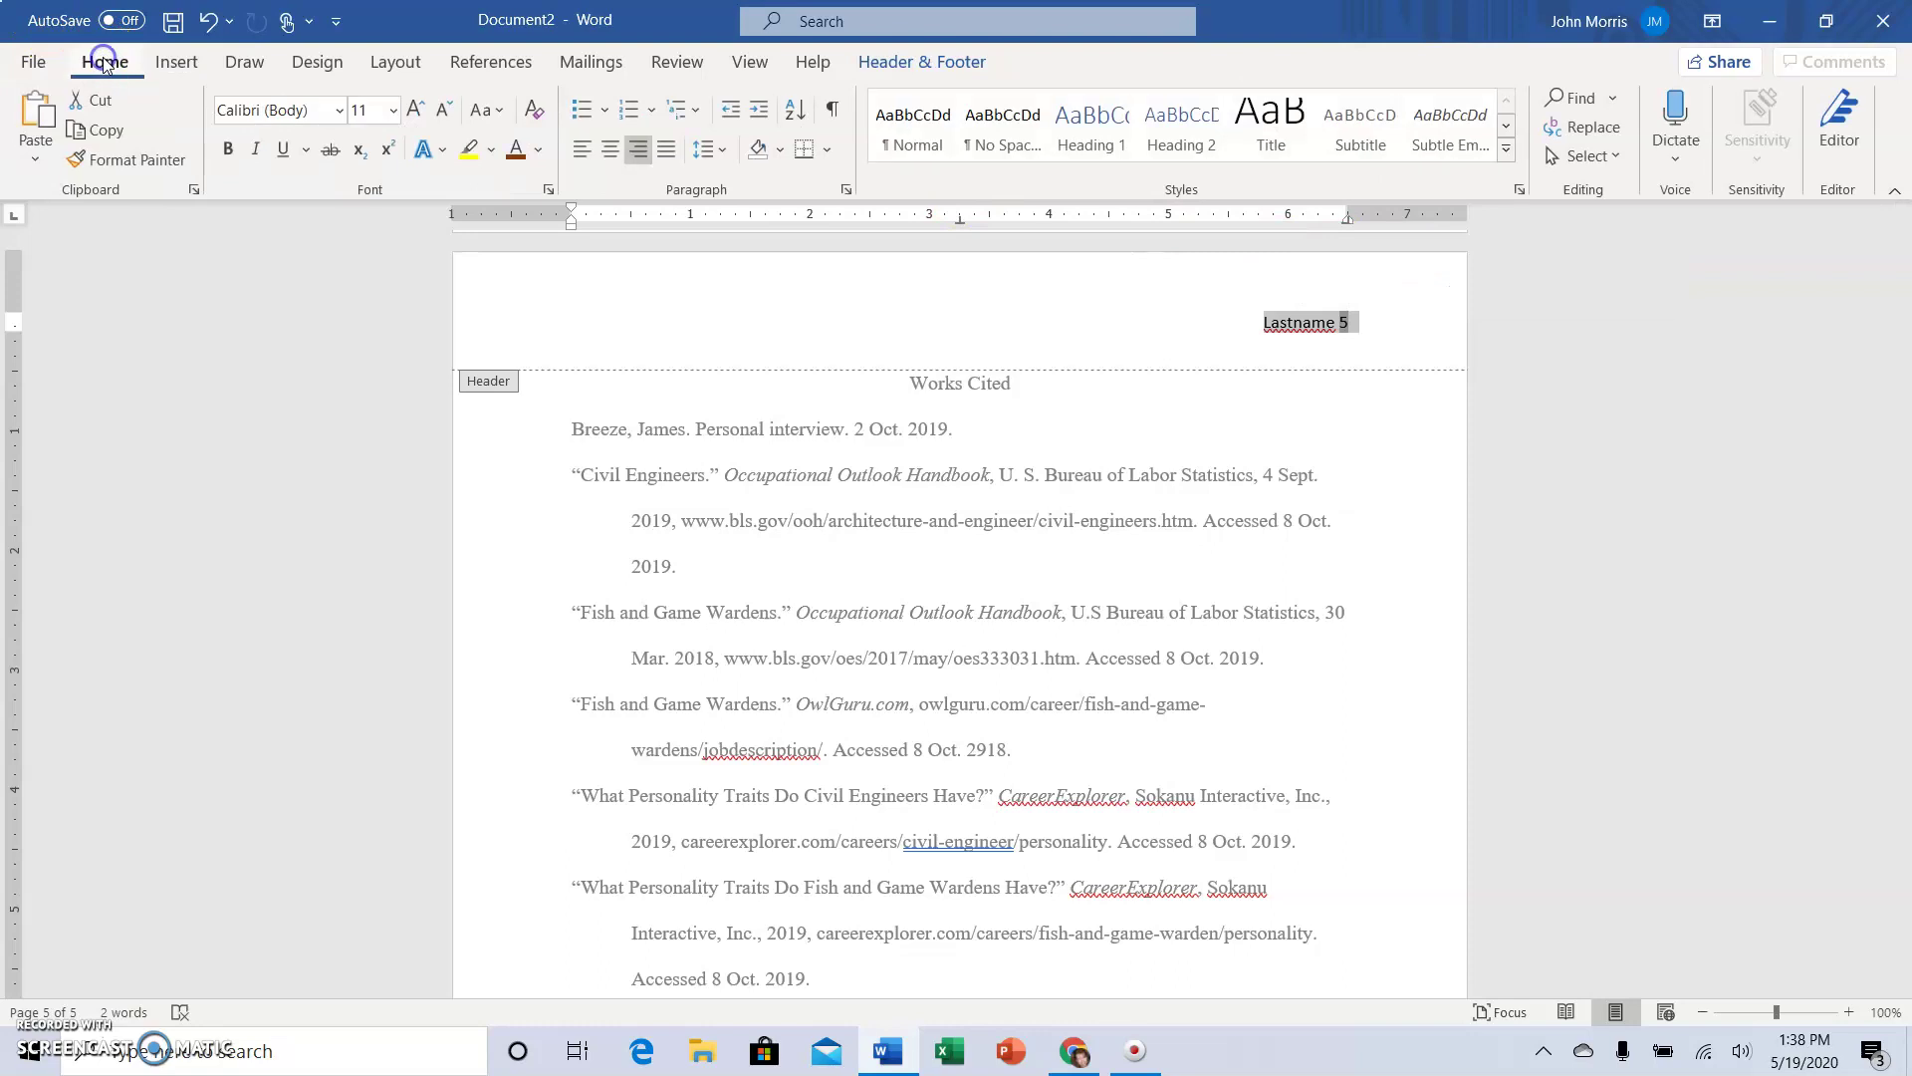
click(340, 111)
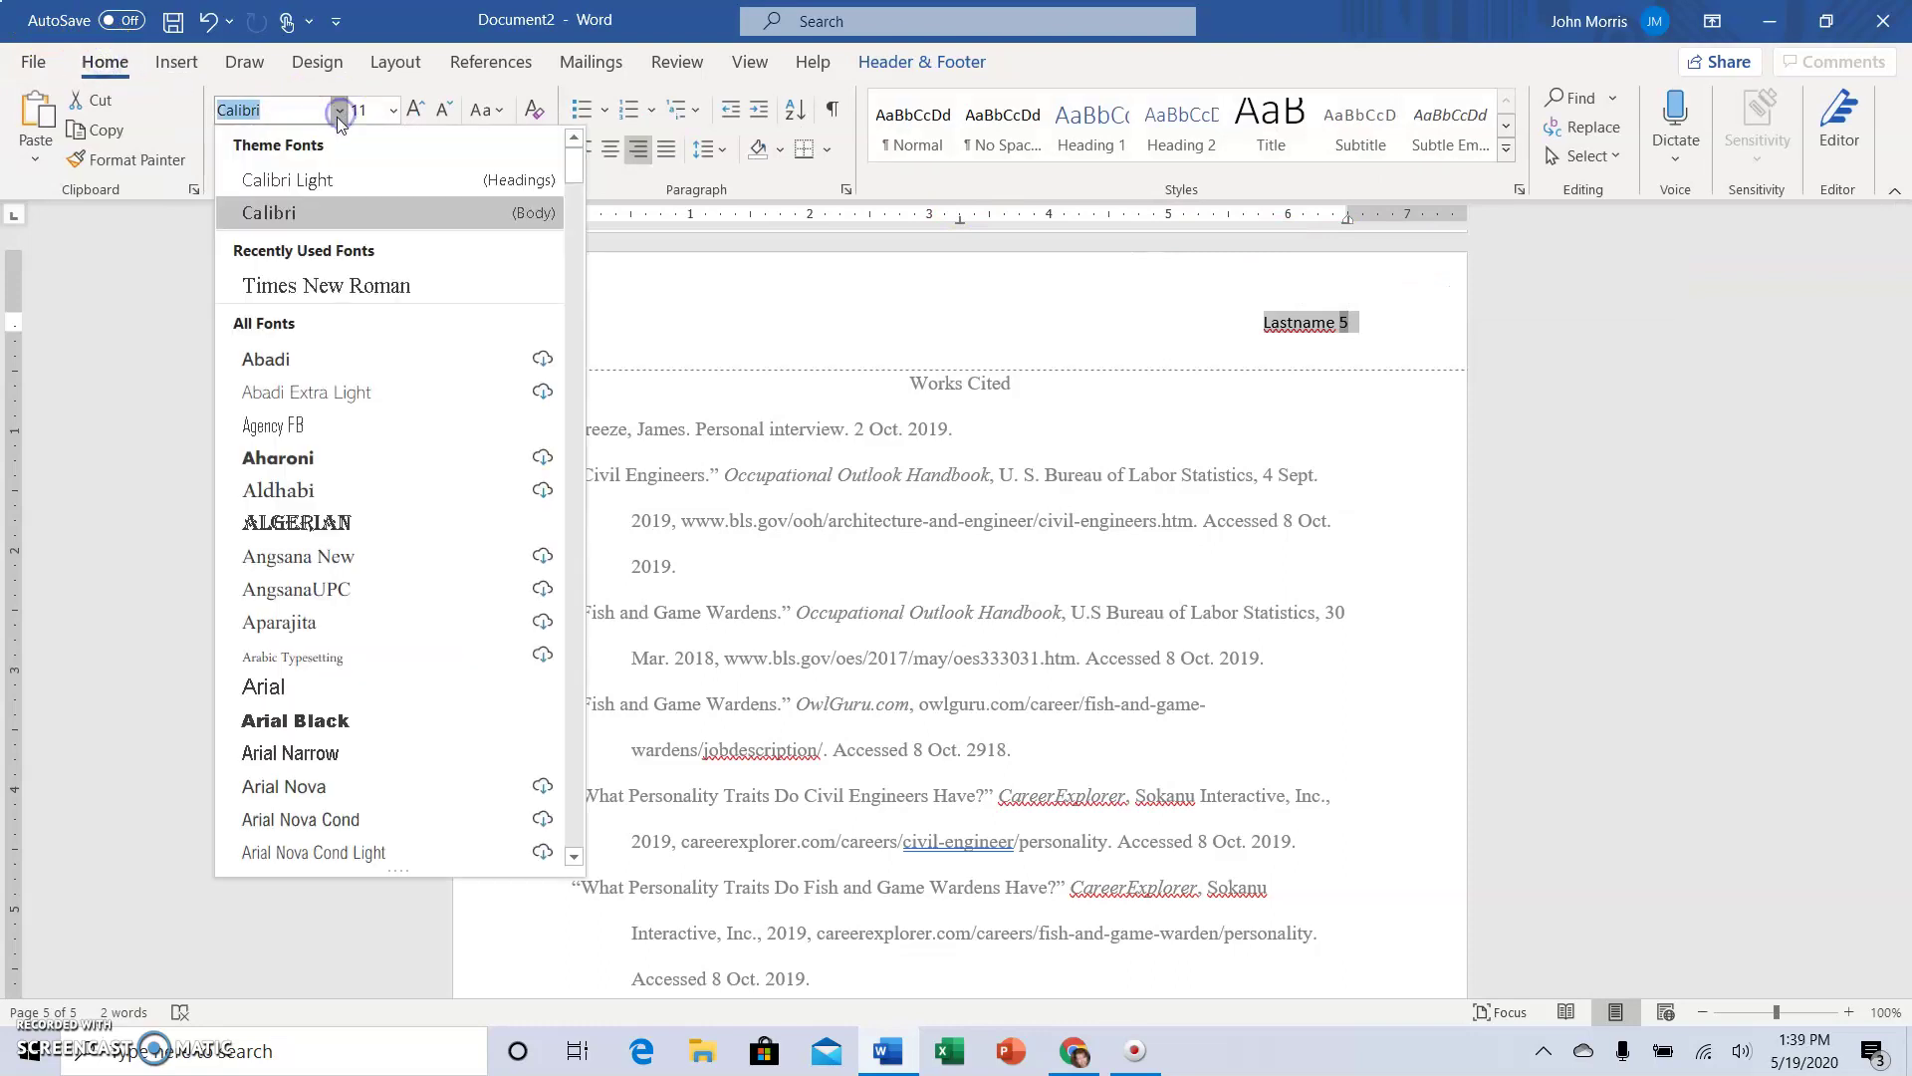
click(308, 287)
click(393, 112)
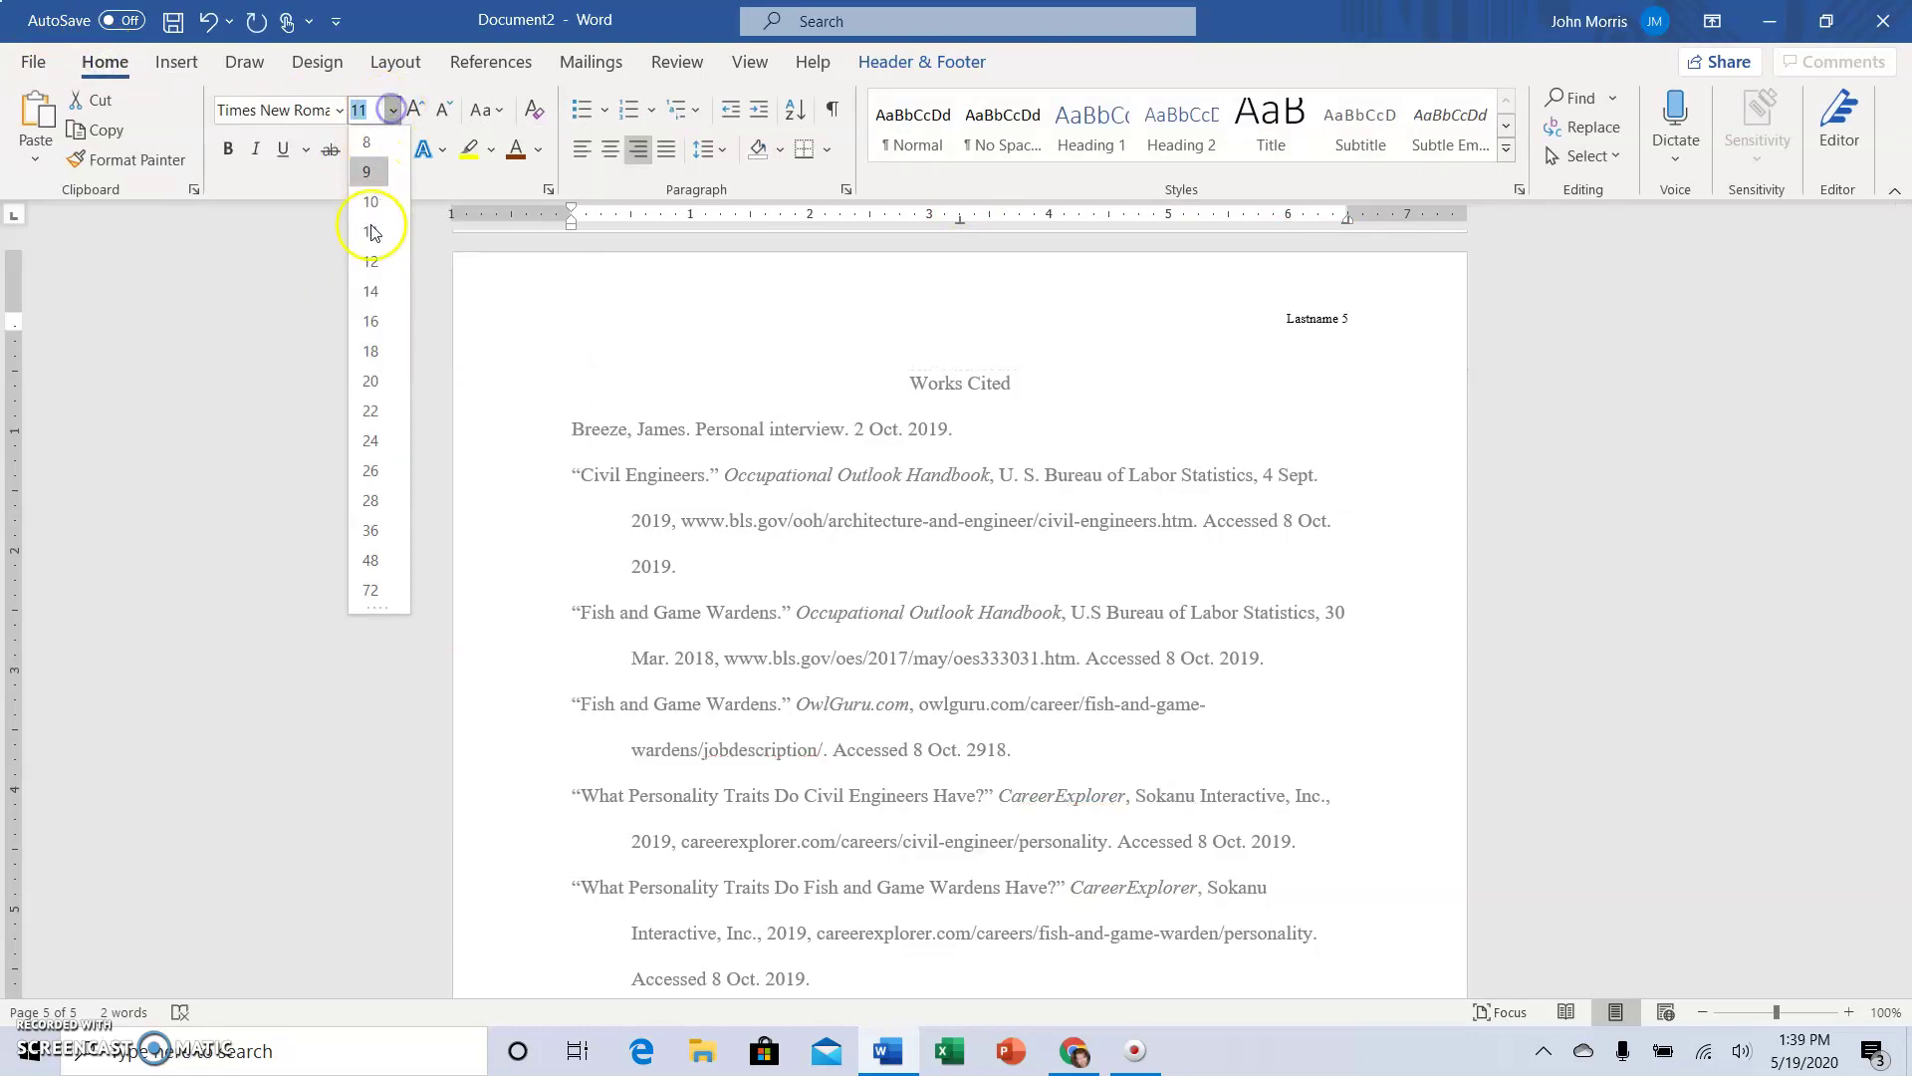
click(374, 254)
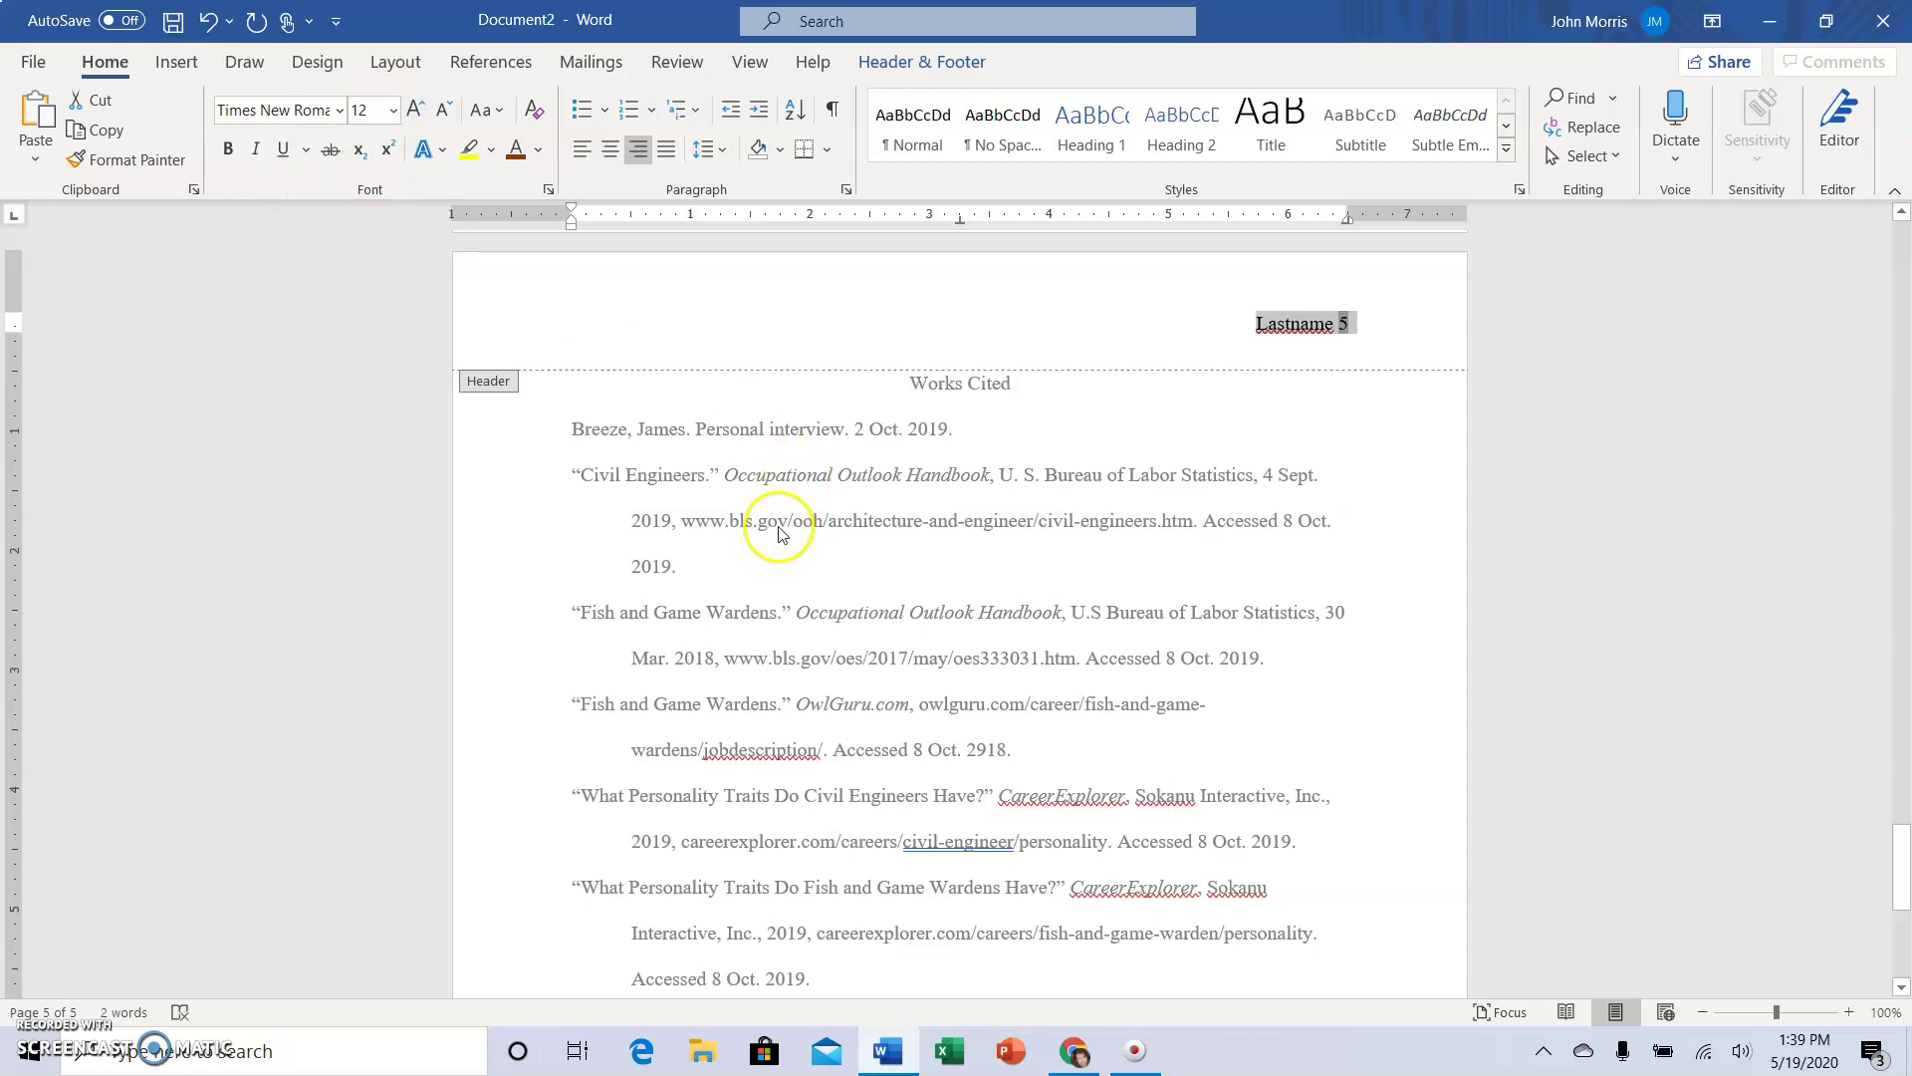
double_click(1260, 623)
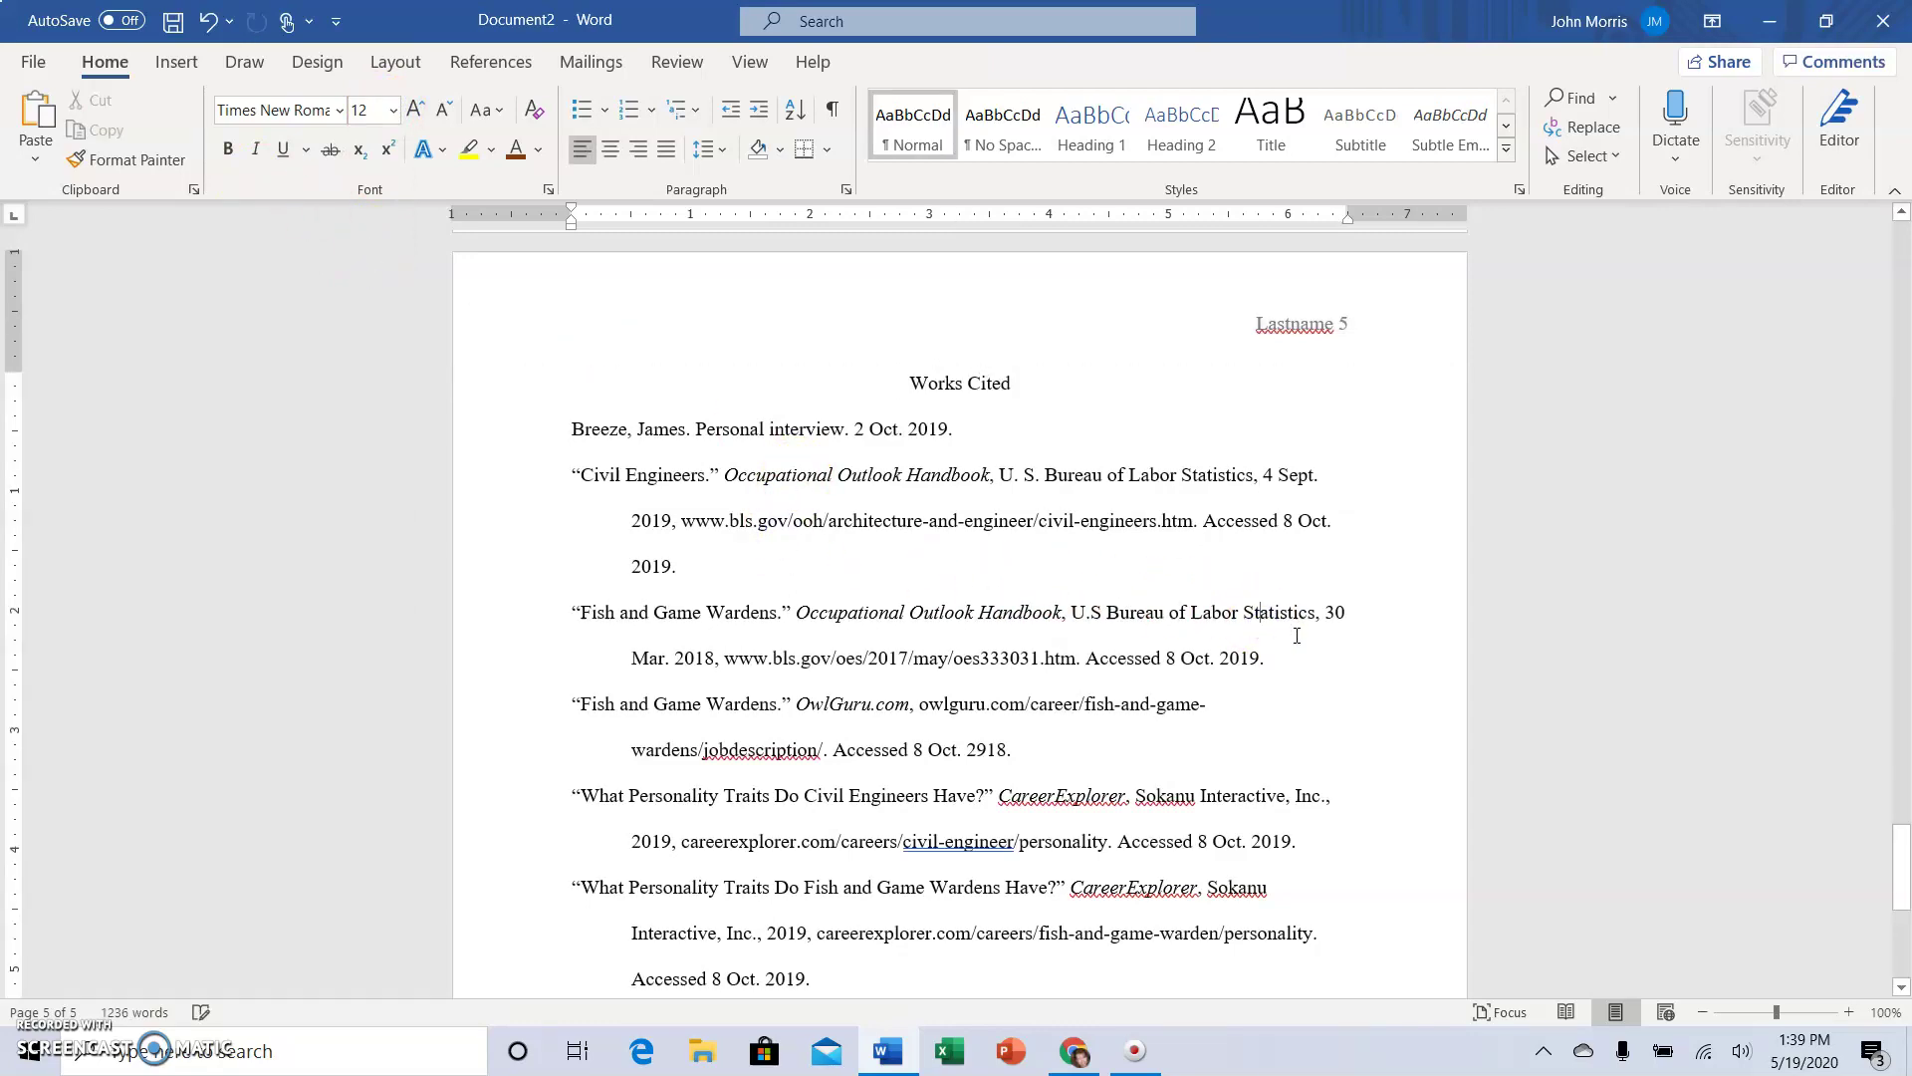
scroll(1058, 531, up, 3)
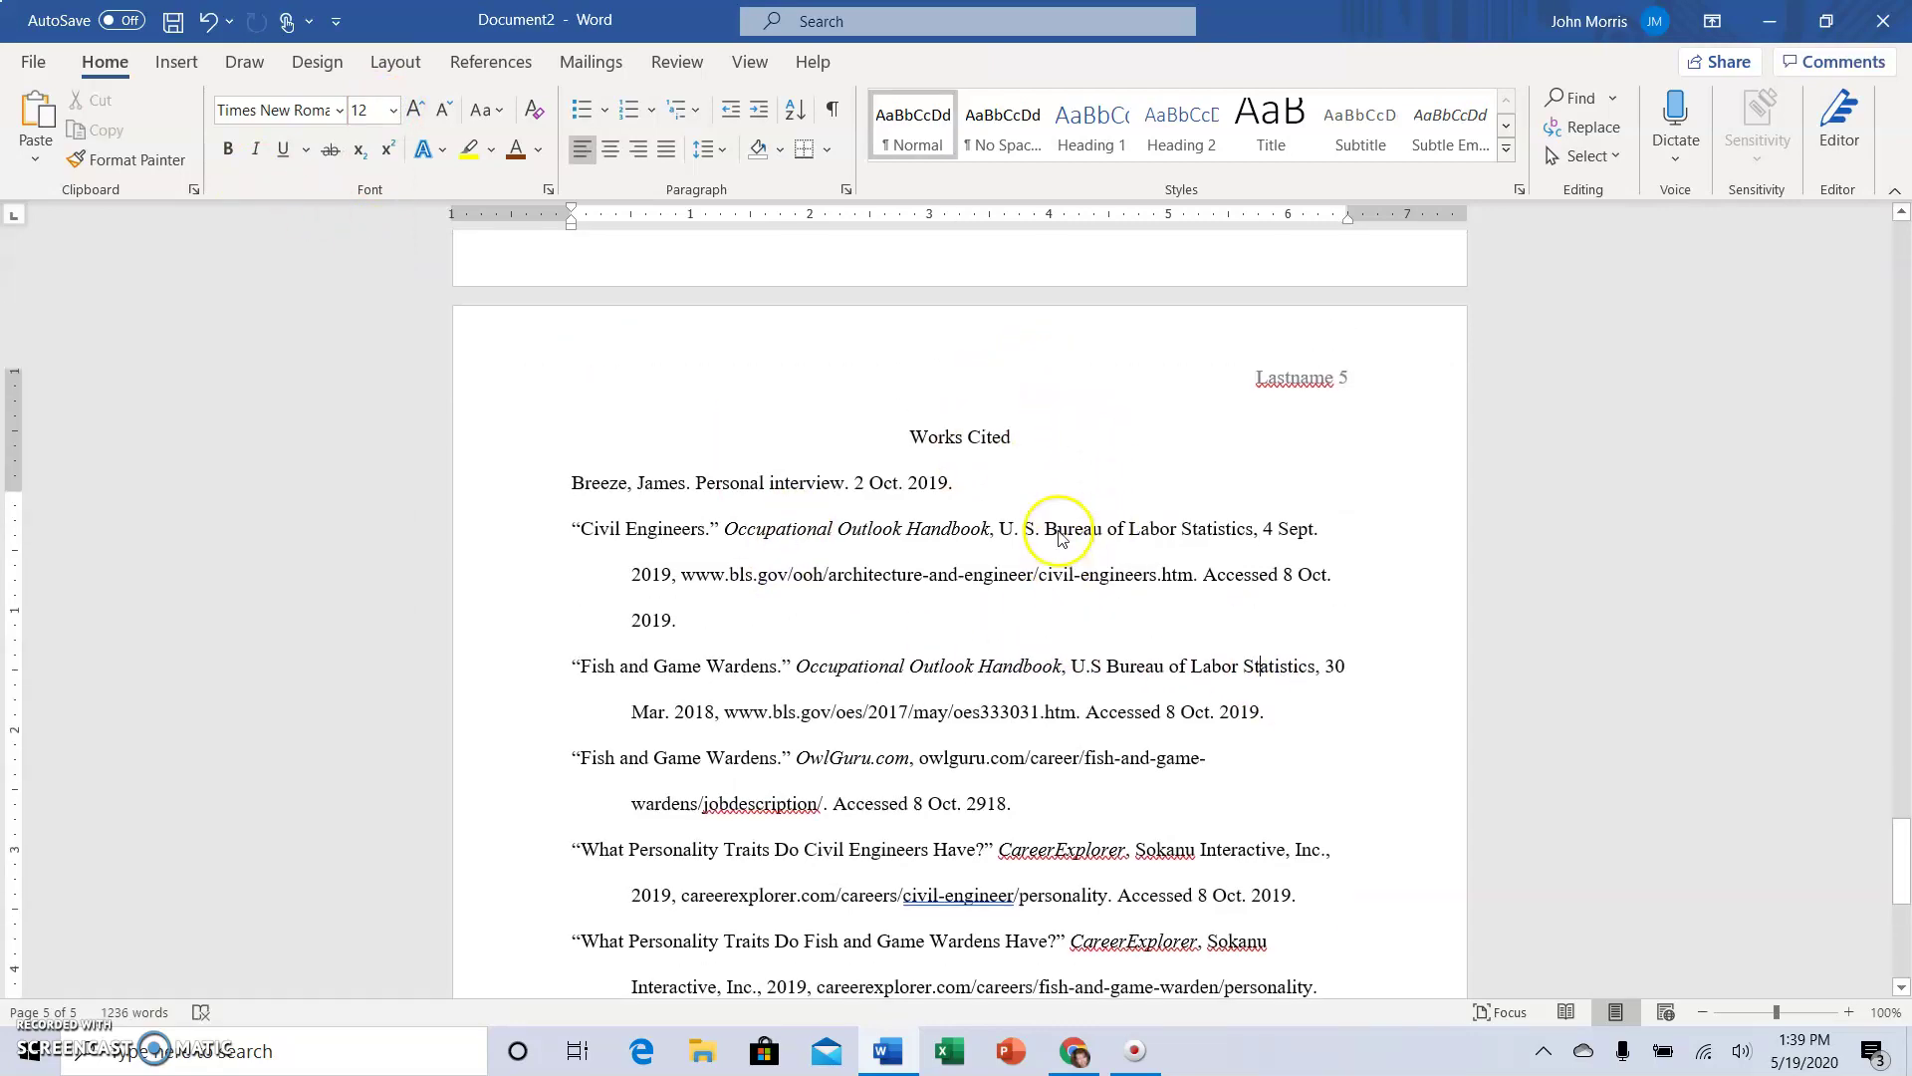
scroll(1059, 531, up, 8)
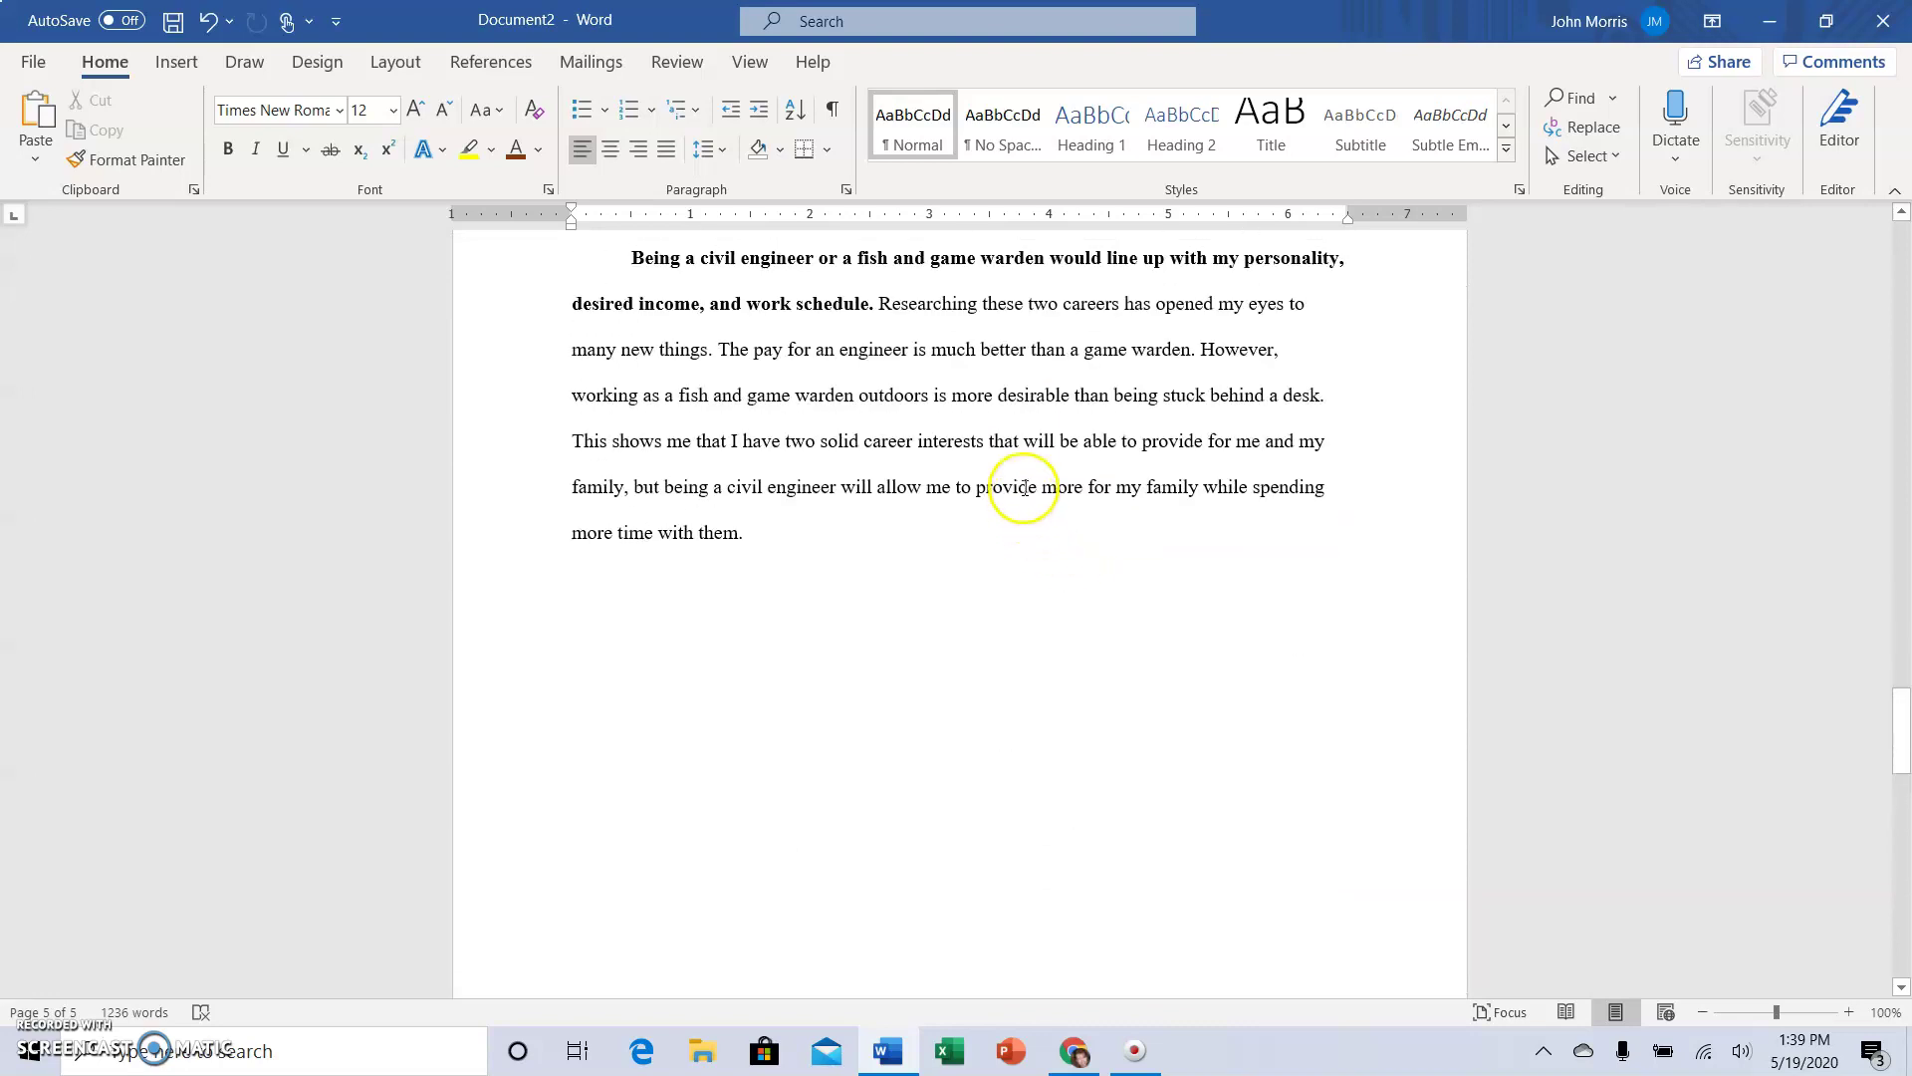
scroll(1027, 494, up, 10)
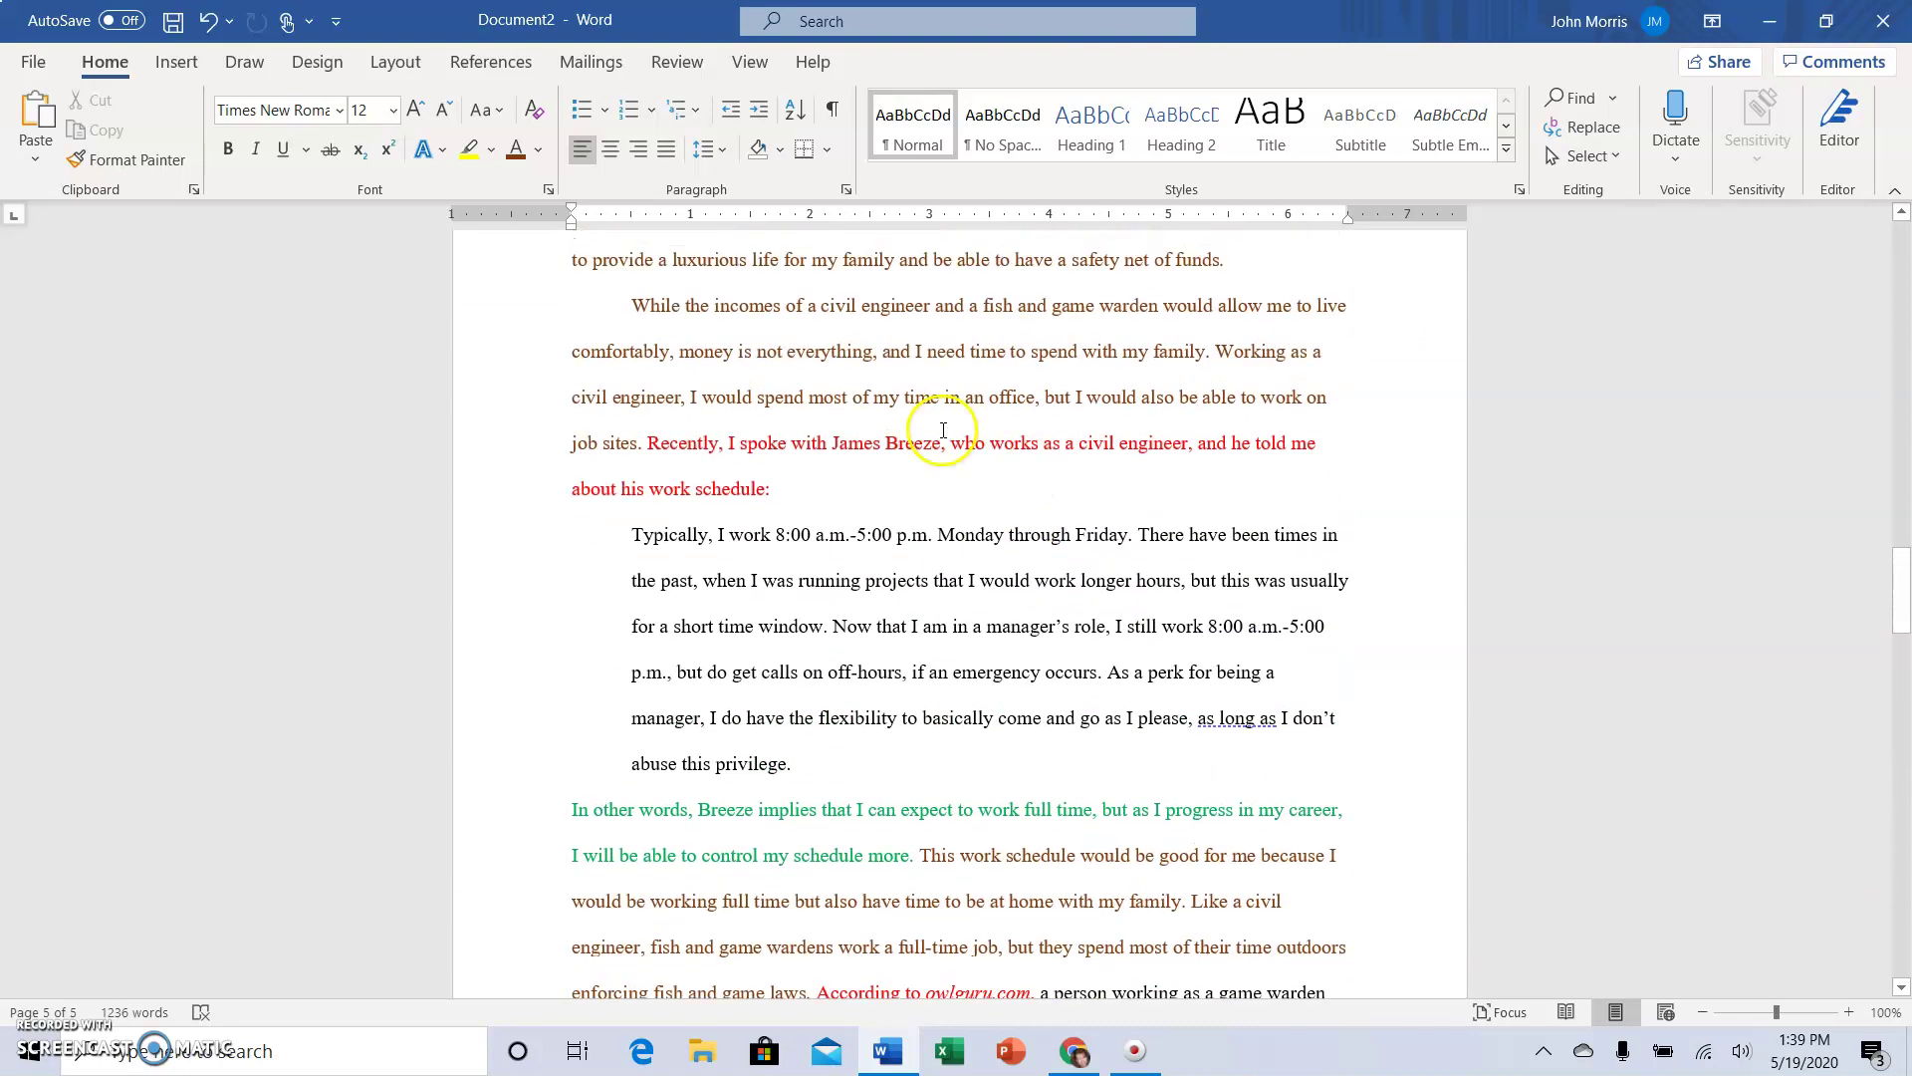
scroll(971, 460, up, 15)
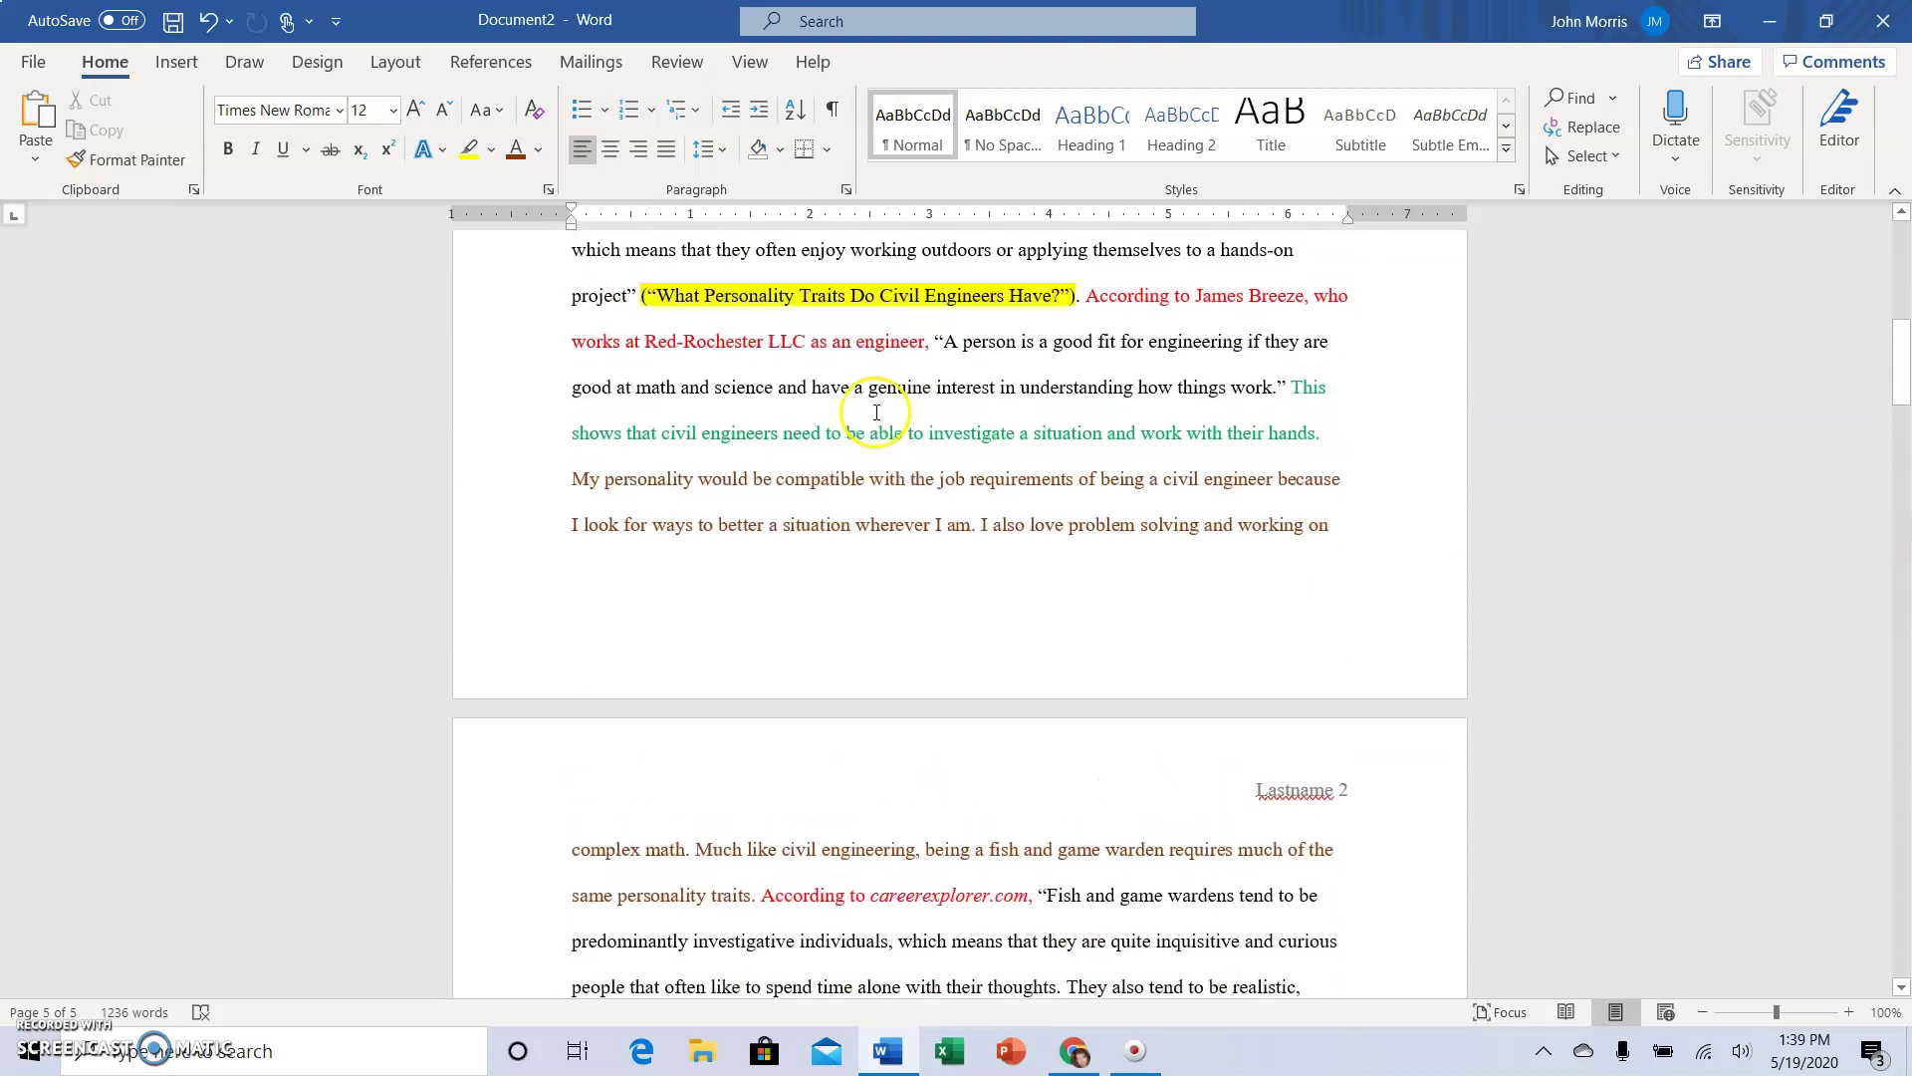
scroll(862, 415, up, 5)
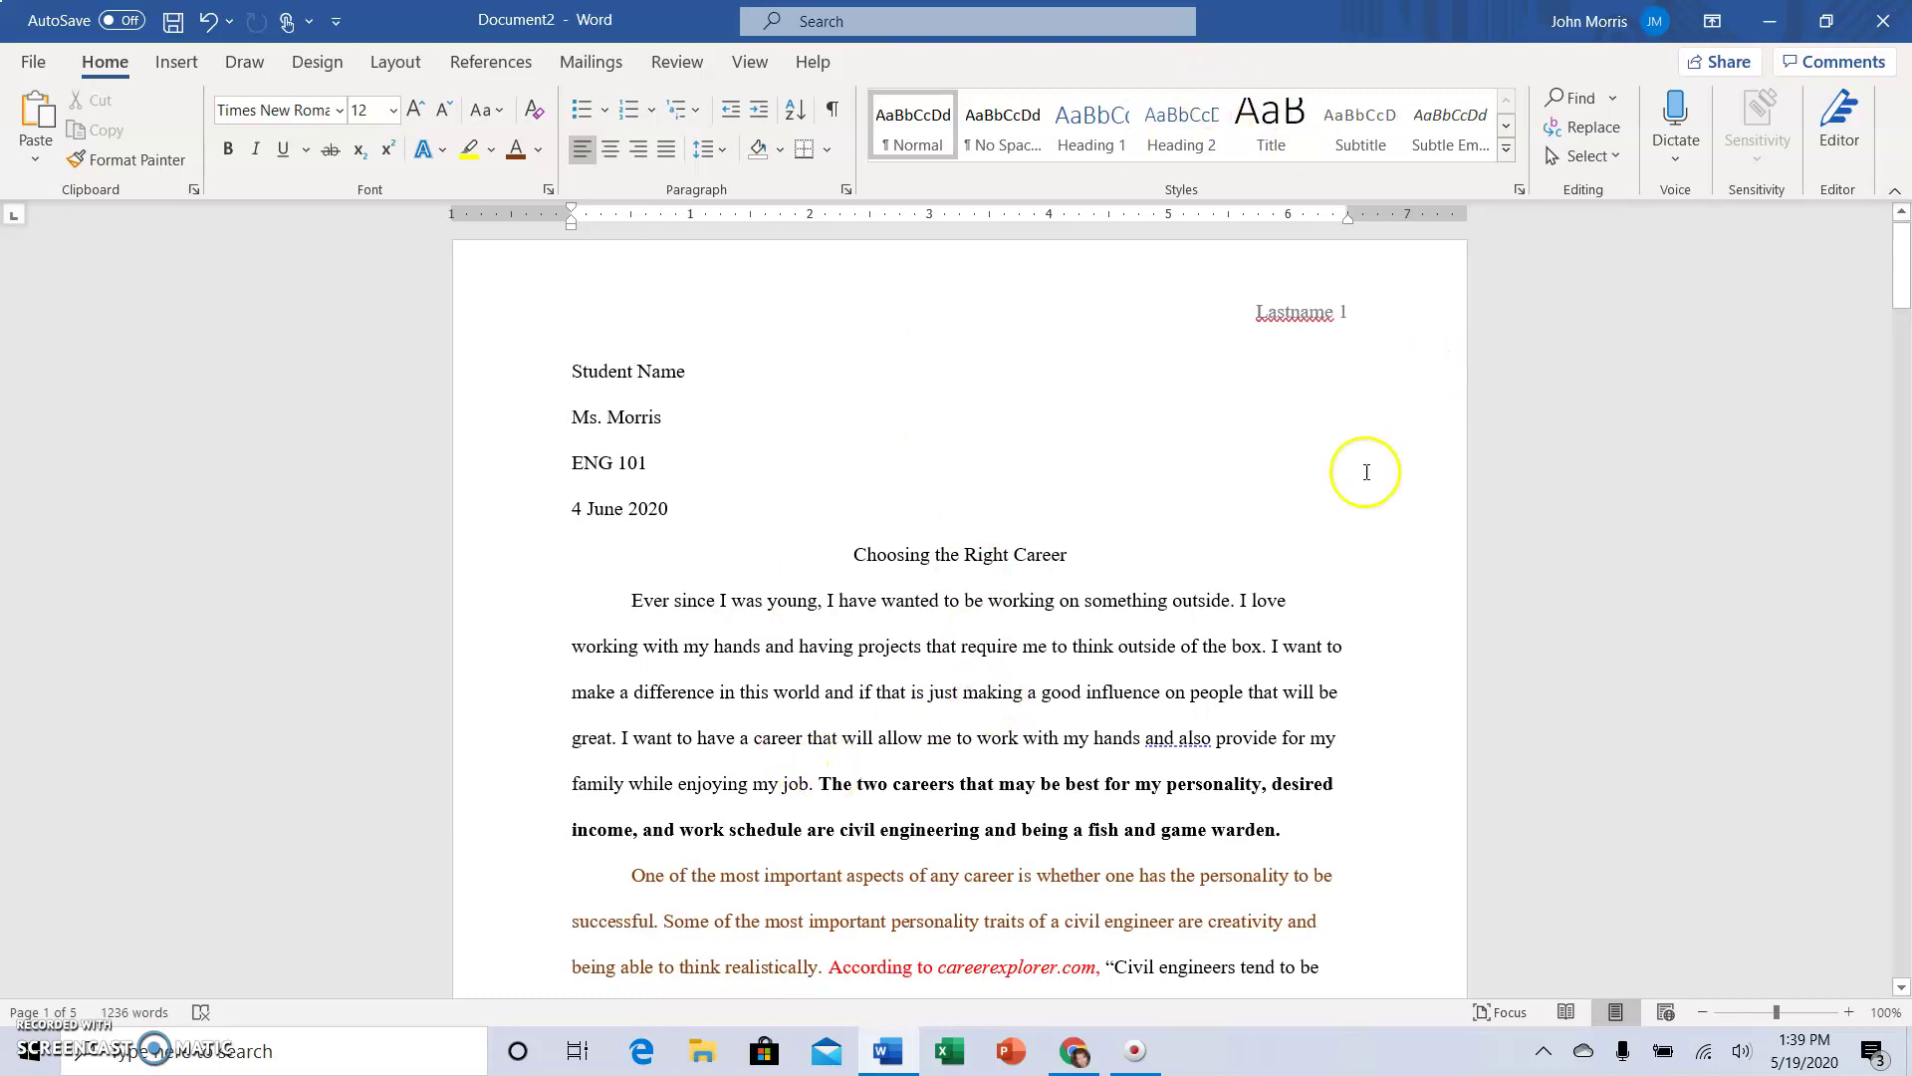
scroll(1092, 749, down, 5)
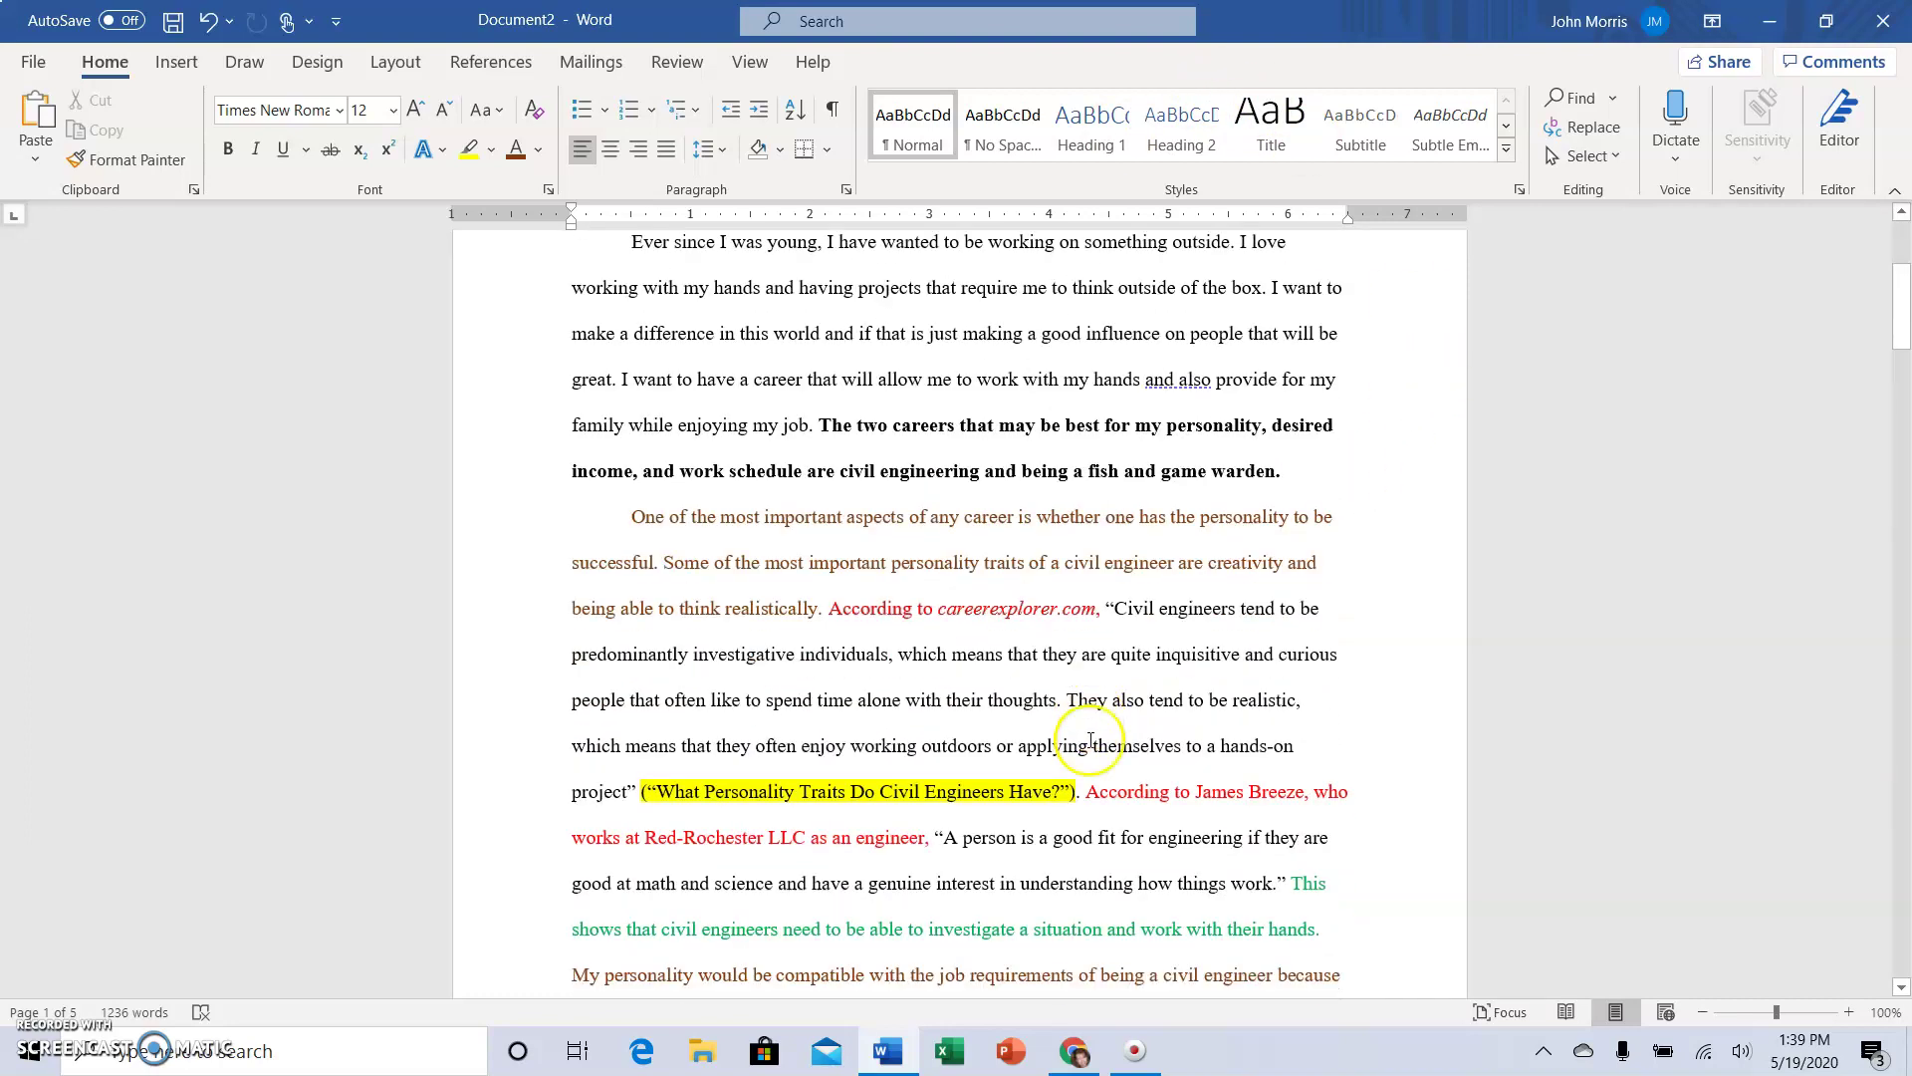
scroll(1090, 747, down, 3)
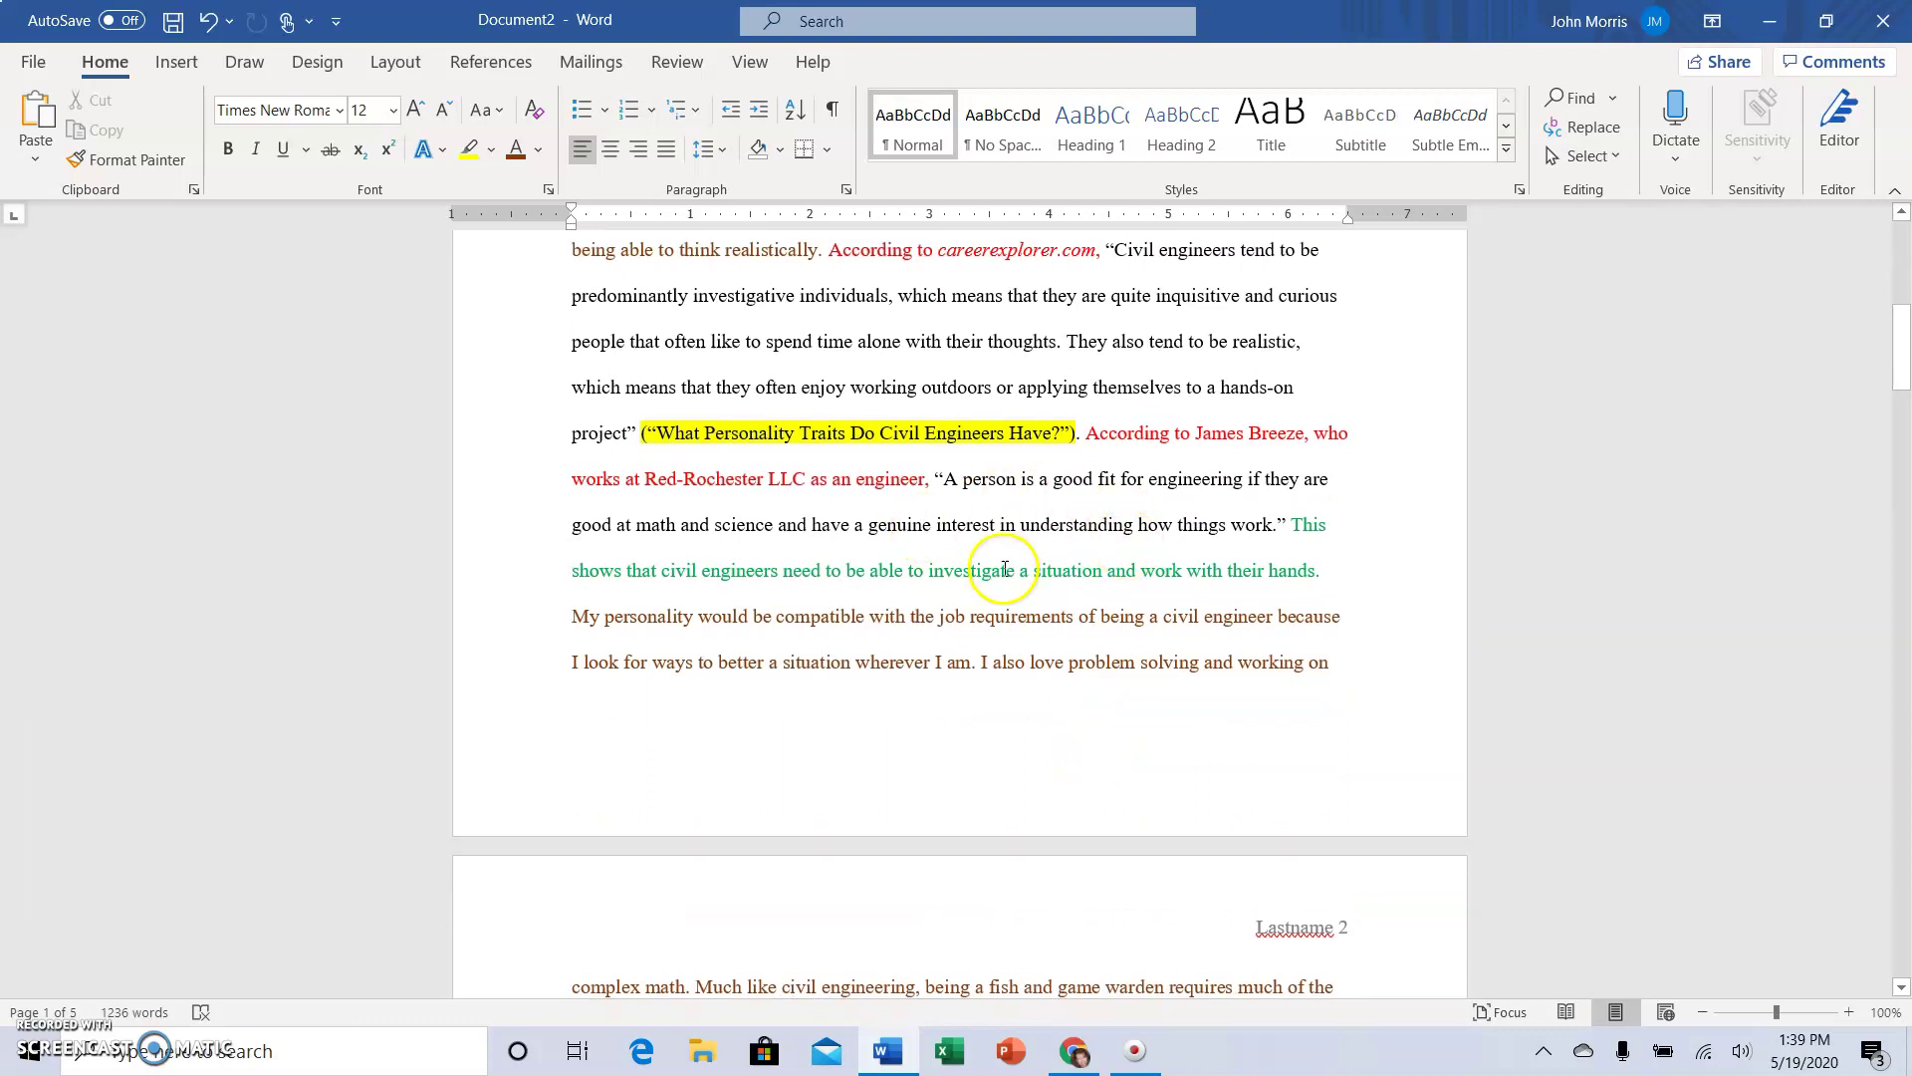
scroll(1004, 569, down, 6)
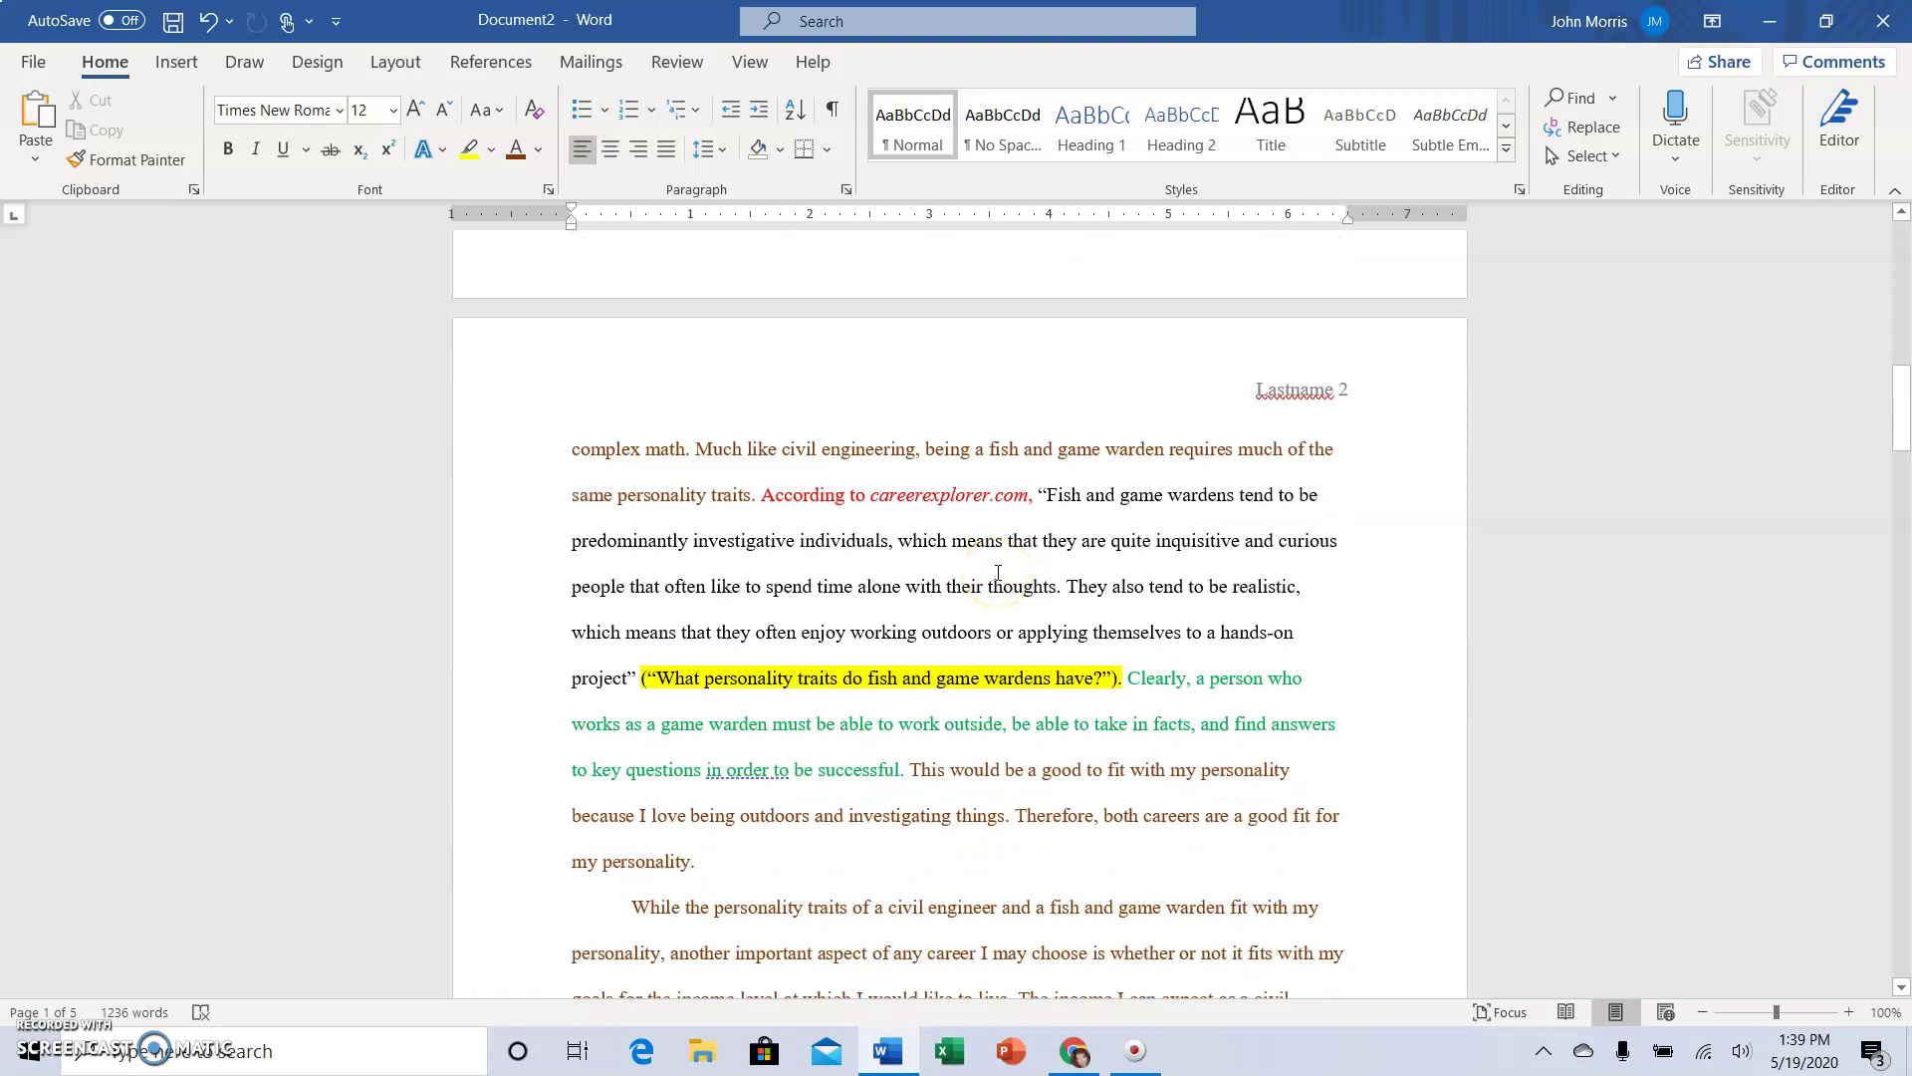
scroll(888, 469, down, 4)
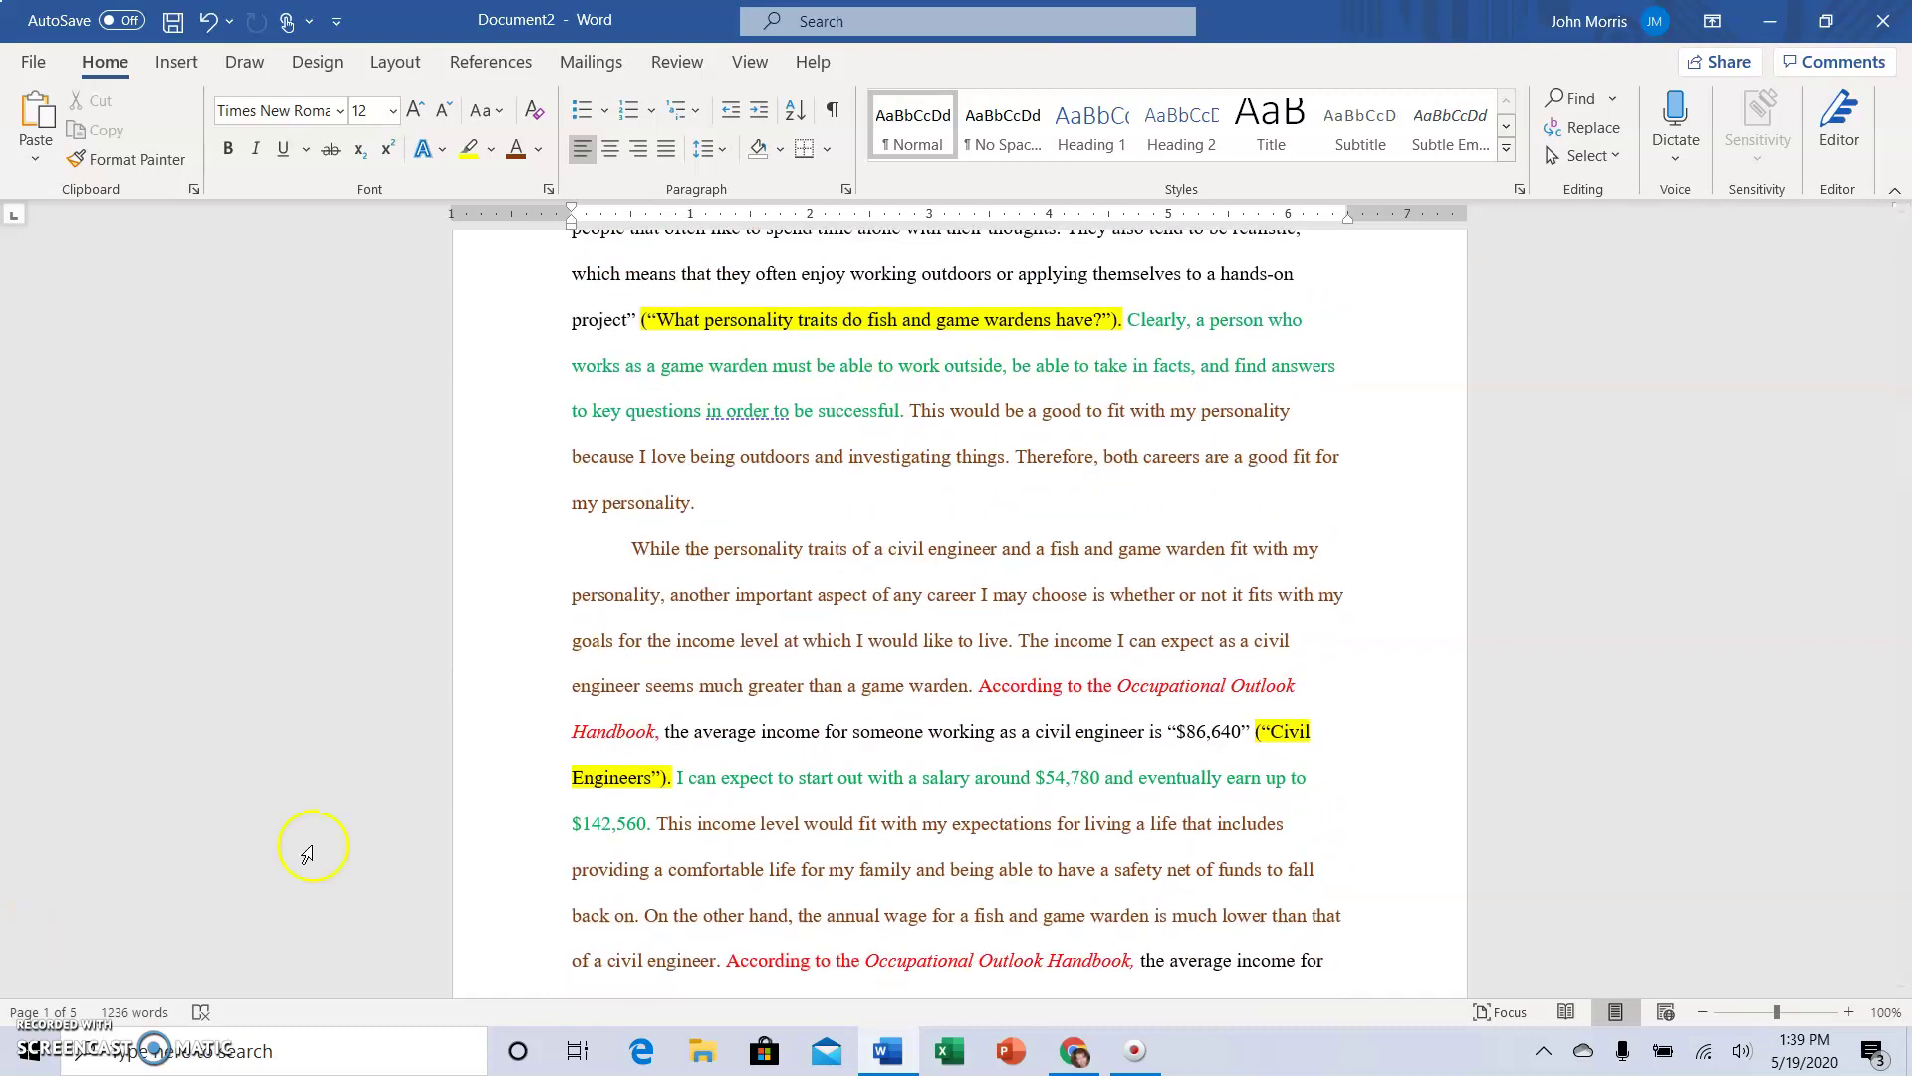